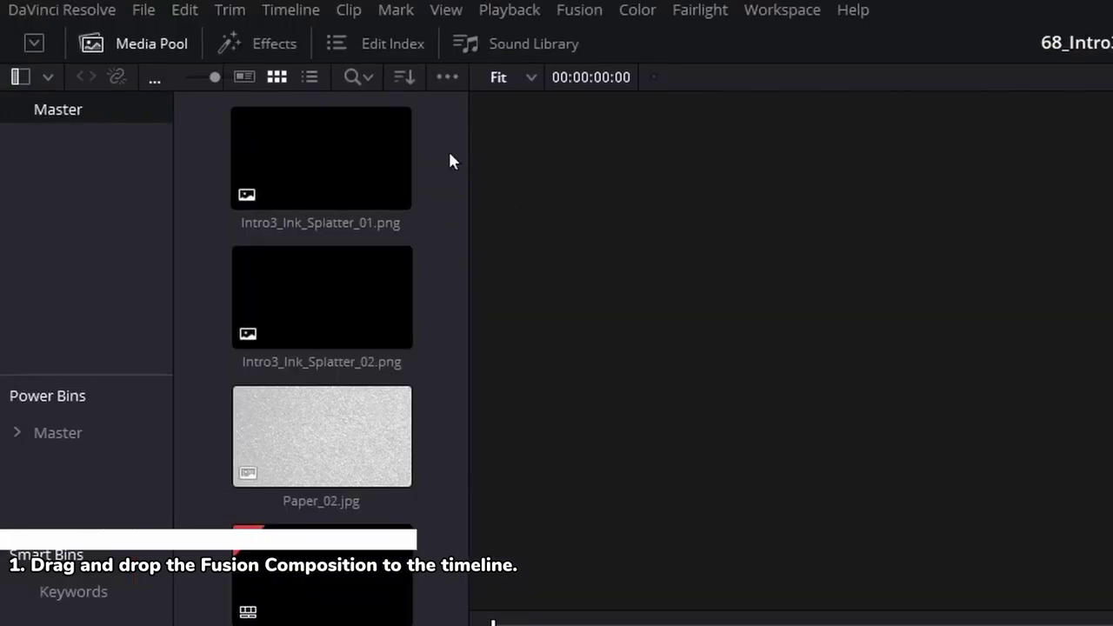
Step: Place a Fusion Composition from the Effects library at the start of track V1
{"action": "left_click", "coordinate": [136, 21]}
{"action": "left_click_drag", "start_coordinate": [300, 195], "coordinate": [431, 492]}
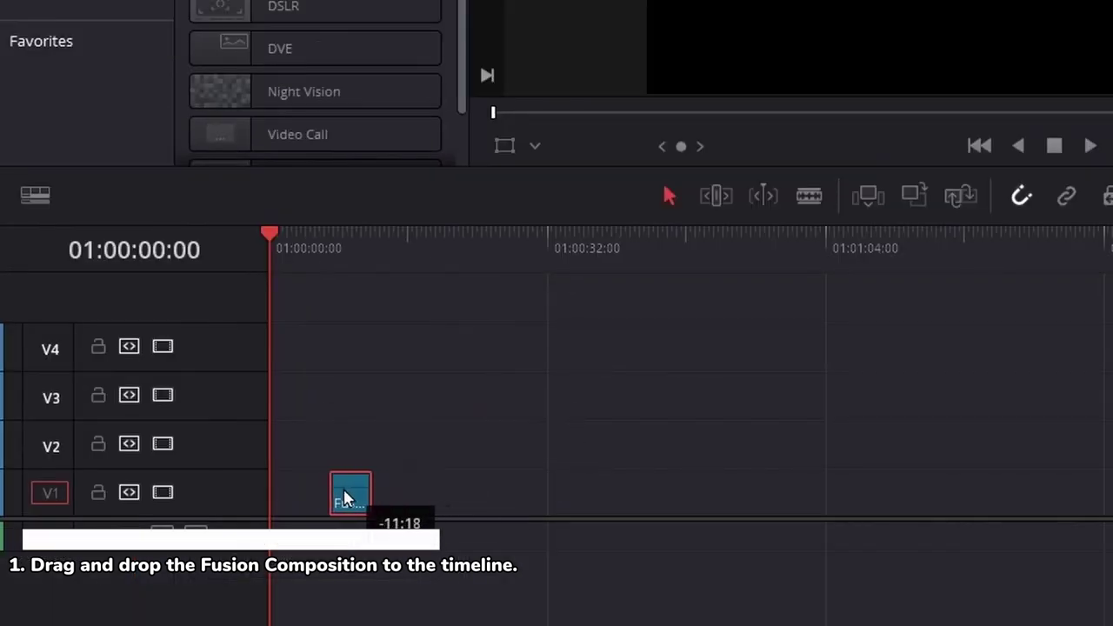
{"action": "left_click_drag", "start_coordinate": [431, 492], "coordinate": [293, 489]}
Step: Change the clip's duration to 60 seconds and open it on the Fusion page
{"action": "right_click", "coordinate": [293, 488]}
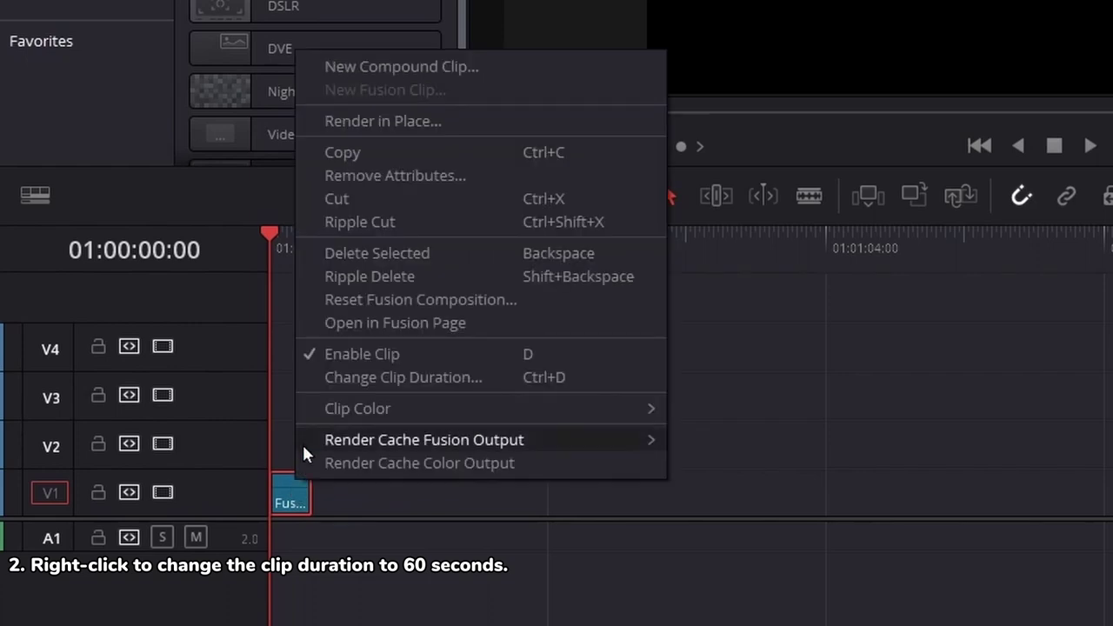
{"action": "left_click", "coordinate": [329, 376]}
{"action": "left_click", "coordinate": [282, 319]}
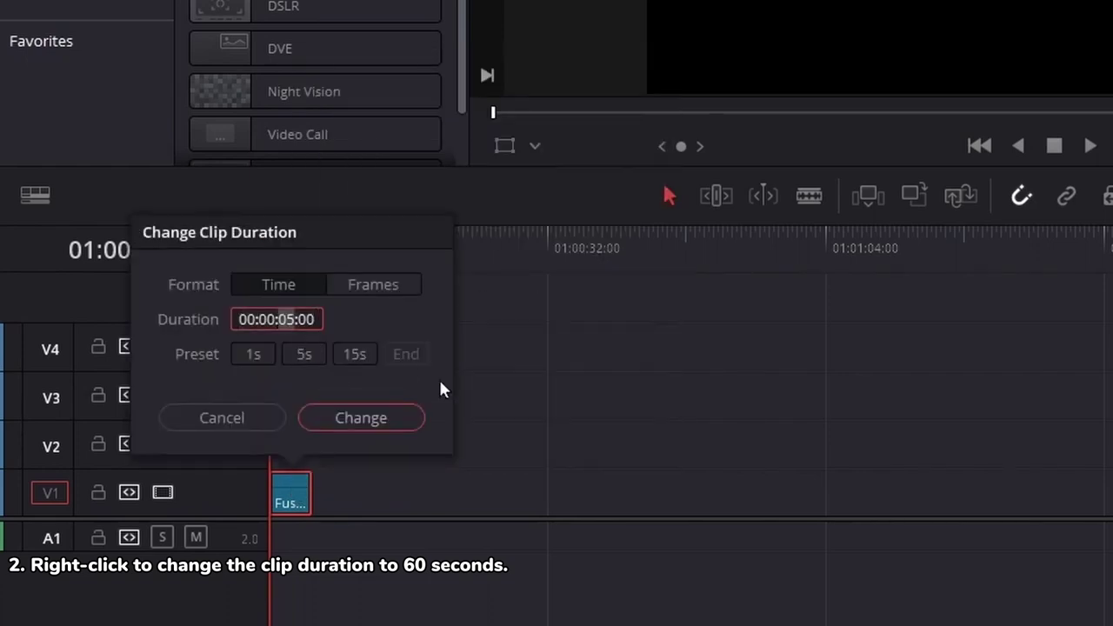
{"action": "type", "text": "60"}
{"action": "key", "text": "Return"}
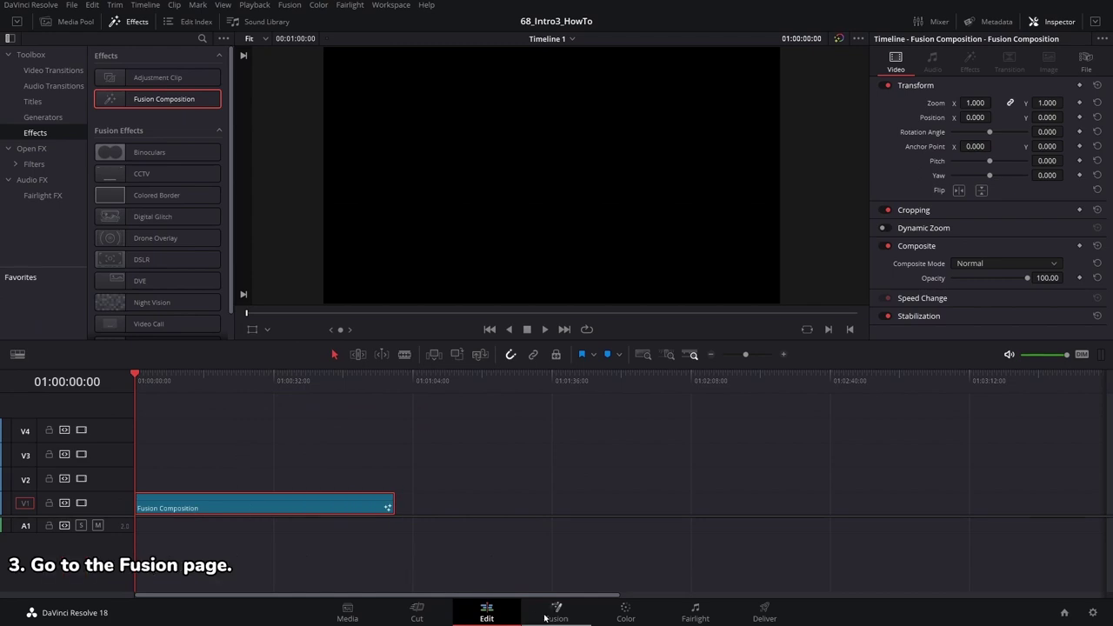
{"action": "left_click", "coordinate": [552, 615]}
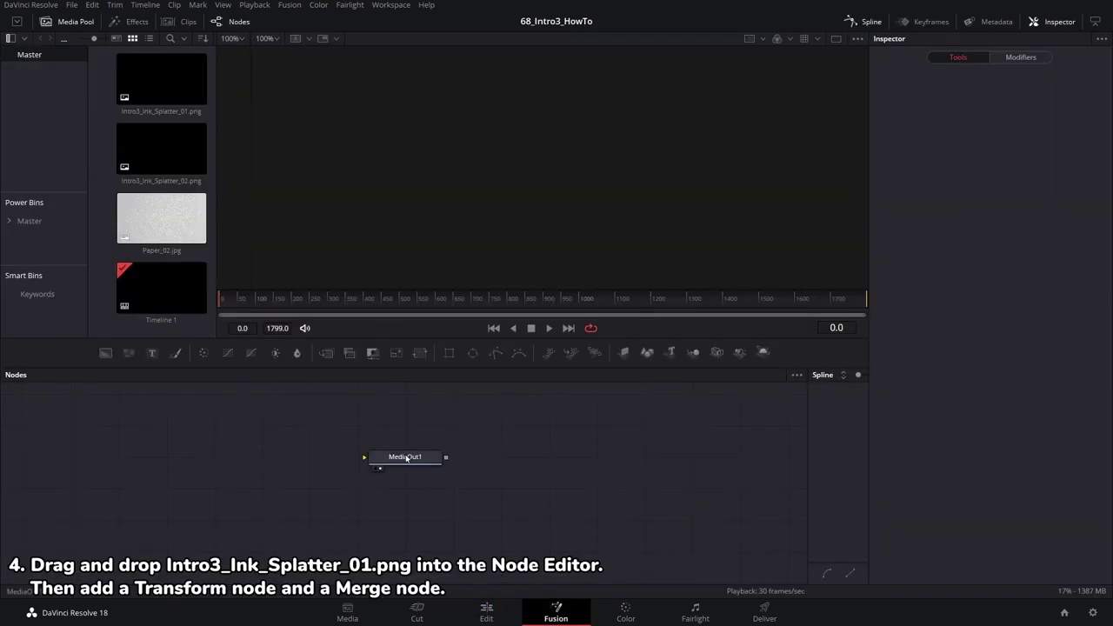
Step: Add Intro3_Ink_Splatter_01.png as MediaIn1 followed by Transform1 and Merge1 nodes
{"action": "left_click_drag", "start_coordinate": [405, 459], "coordinate": [501, 459]}
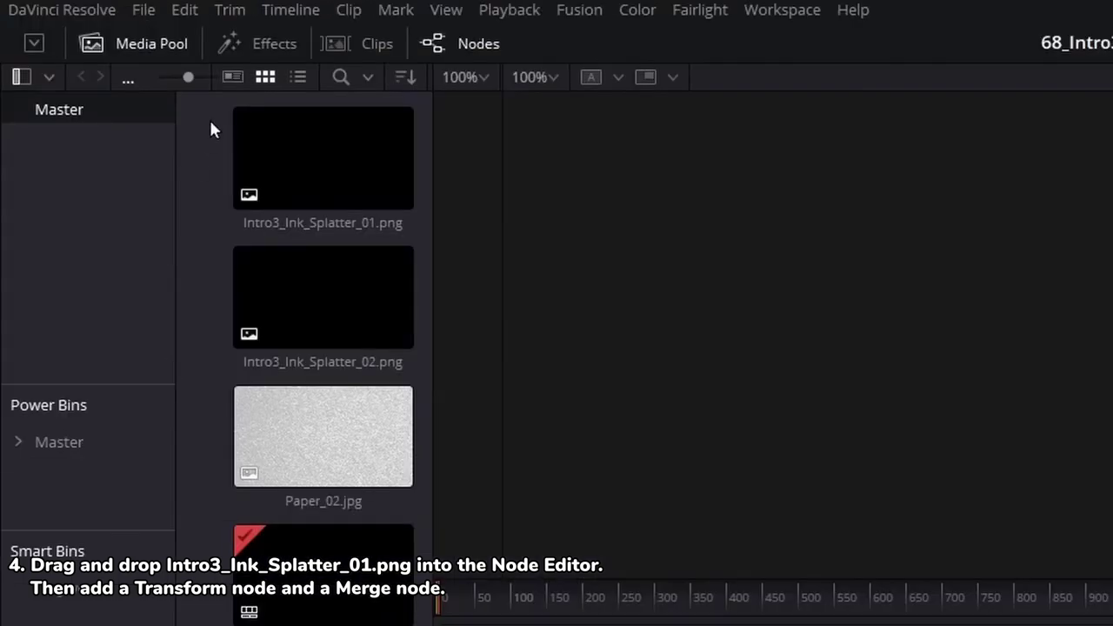
{"action": "left_click", "coordinate": [169, 71]}
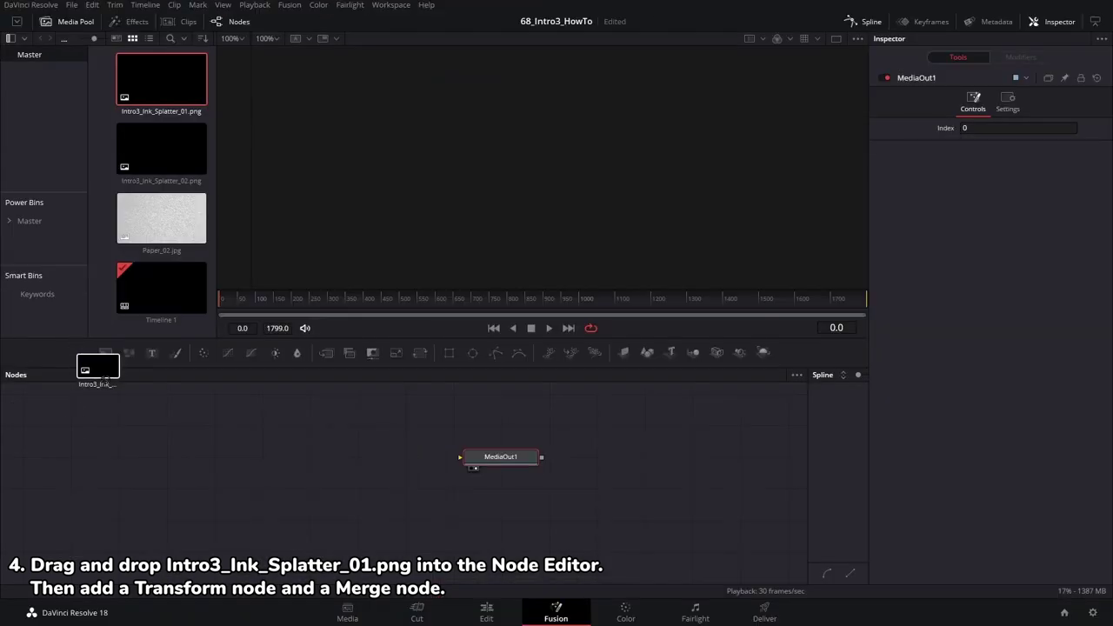
{"action": "left_click_drag", "start_coordinate": [163, 77], "coordinate": [114, 426]}
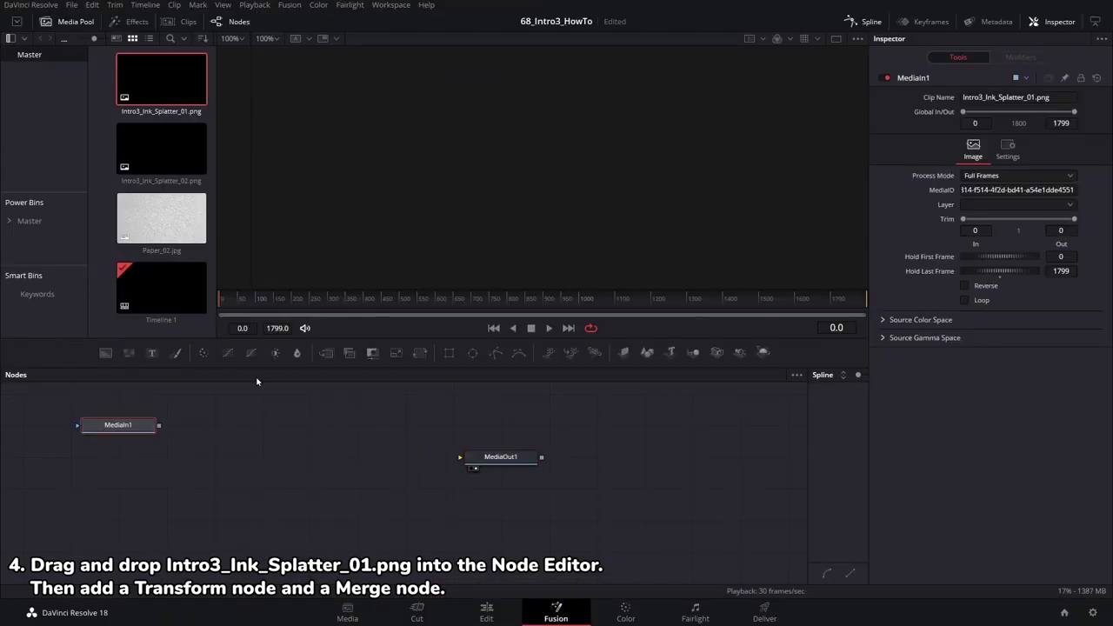
{"action": "left_click", "coordinate": [419, 353]}
{"action": "left_click", "coordinate": [326, 352]}
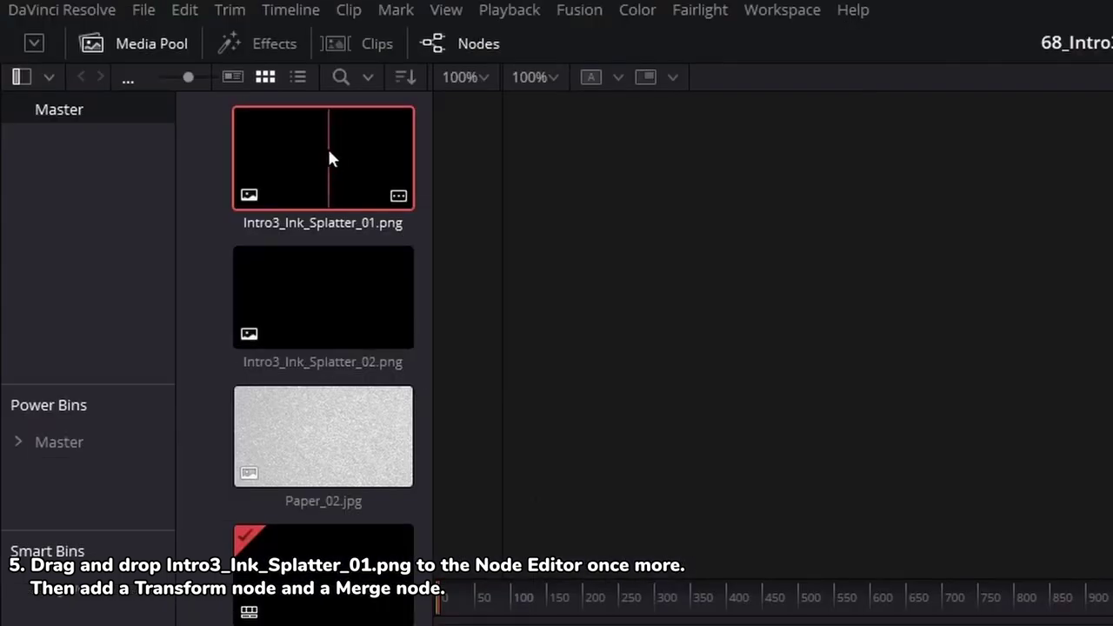
Step: Add MediaIn2 (Ink_Splatter_01) and MediaIn3 (Ink_Splatter_02), each with its own Transform and Merge nodes
{"action": "left_click_drag", "start_coordinate": [164, 76], "coordinate": [118, 456]}
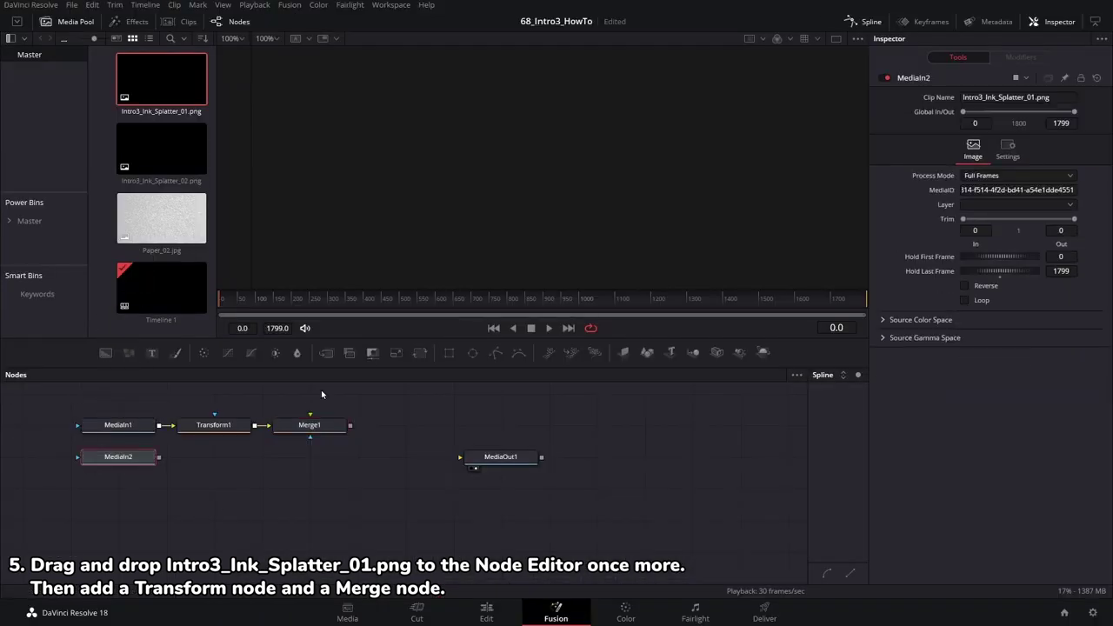
{"action": "left_click", "coordinate": [419, 352]}
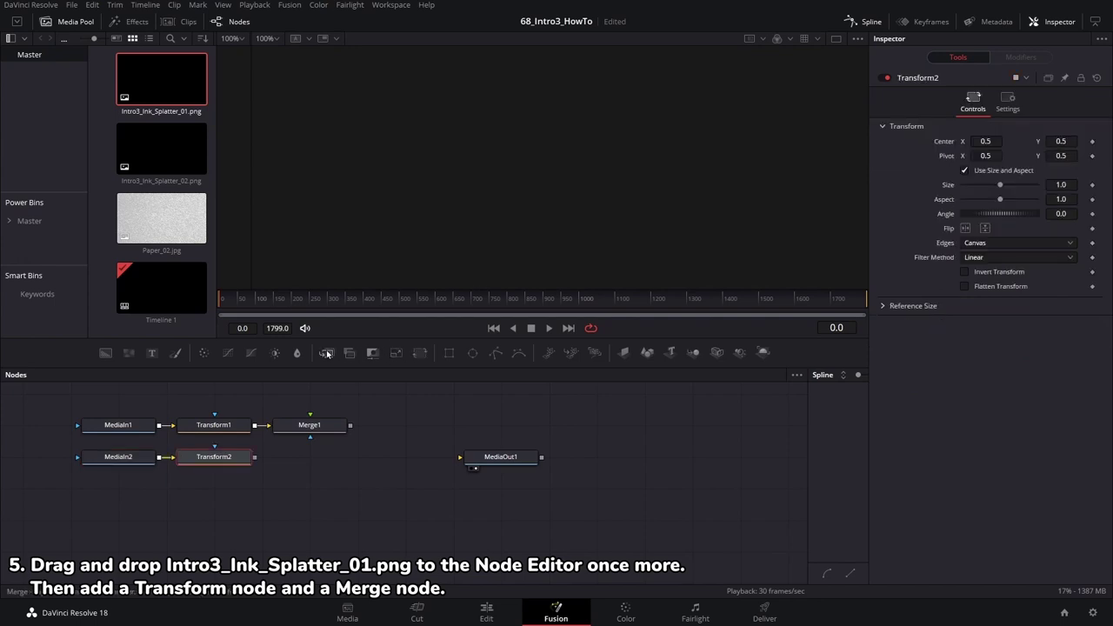
{"action": "left_click", "coordinate": [326, 353]}
{"action": "left_click_drag", "start_coordinate": [160, 158], "coordinate": [130, 489]}
{"action": "left_click", "coordinate": [419, 352]}
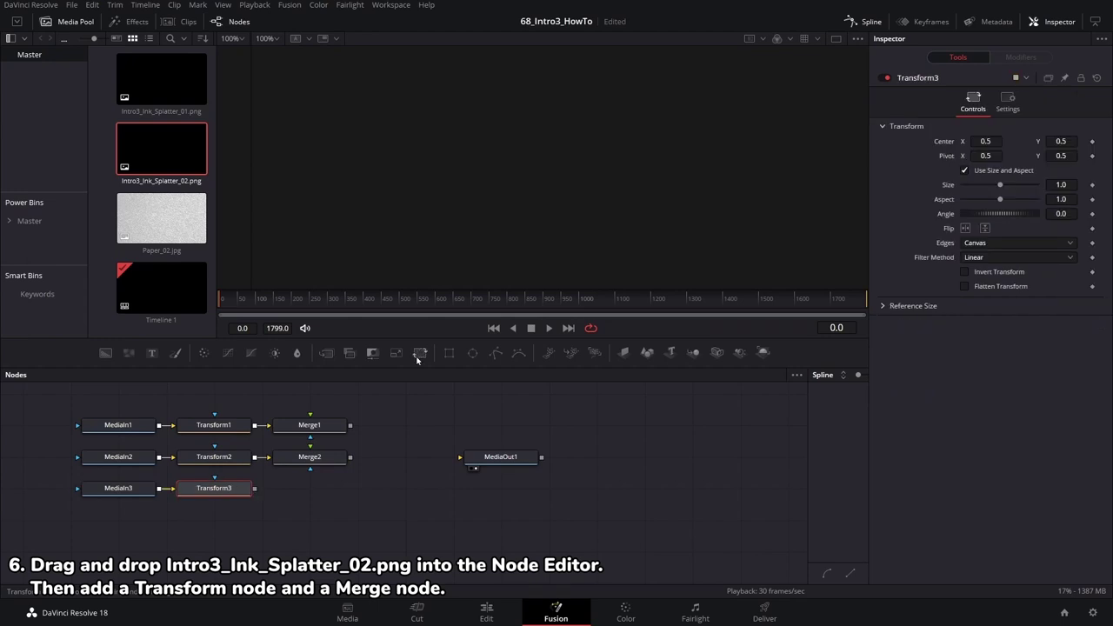
{"action": "left_click", "coordinate": [326, 352]}
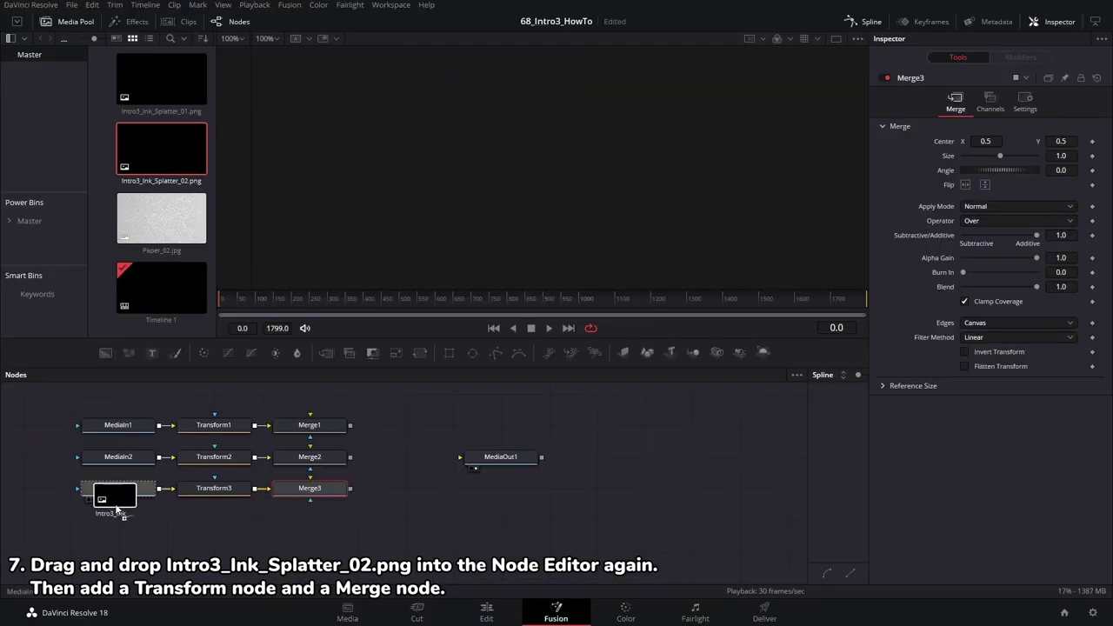
Step: Add a fourth Ink_Splatter_02 row and chain Merge1 through Merge4 together
{"action": "left_click_drag", "start_coordinate": [337, 298], "coordinate": [118, 520]}
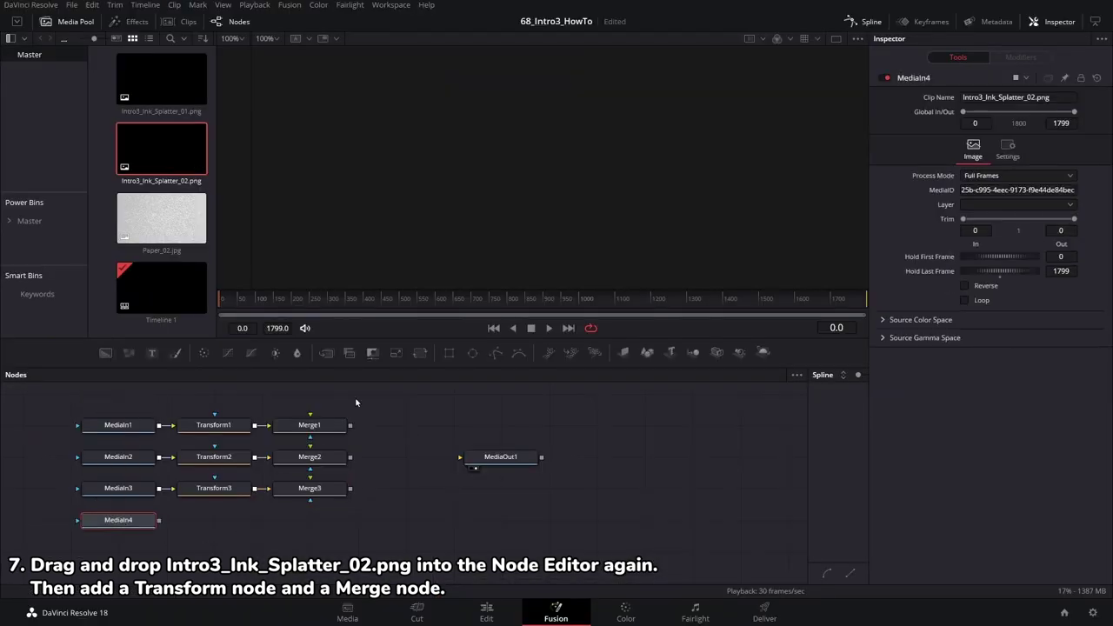
{"action": "left_click", "coordinate": [421, 353]}
{"action": "left_click", "coordinate": [326, 353]}
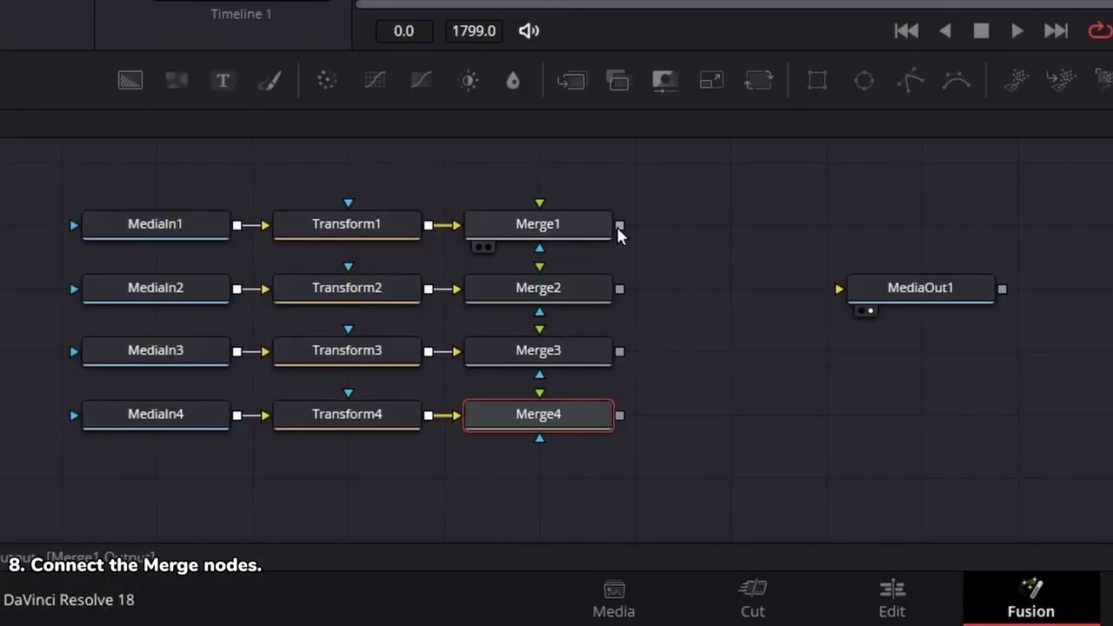
{"action": "mouse_move", "coordinate": [349, 425]}
{"action": "left_mouse_down"}
{"action": "mouse_move", "coordinate": [328, 463]}
{"action": "mouse_move", "coordinate": [331, 494]}
{"action": "left_mouse_up"}
{"action": "left_click_drag", "start_coordinate": [581, 354], "coordinate": [586, 415]}
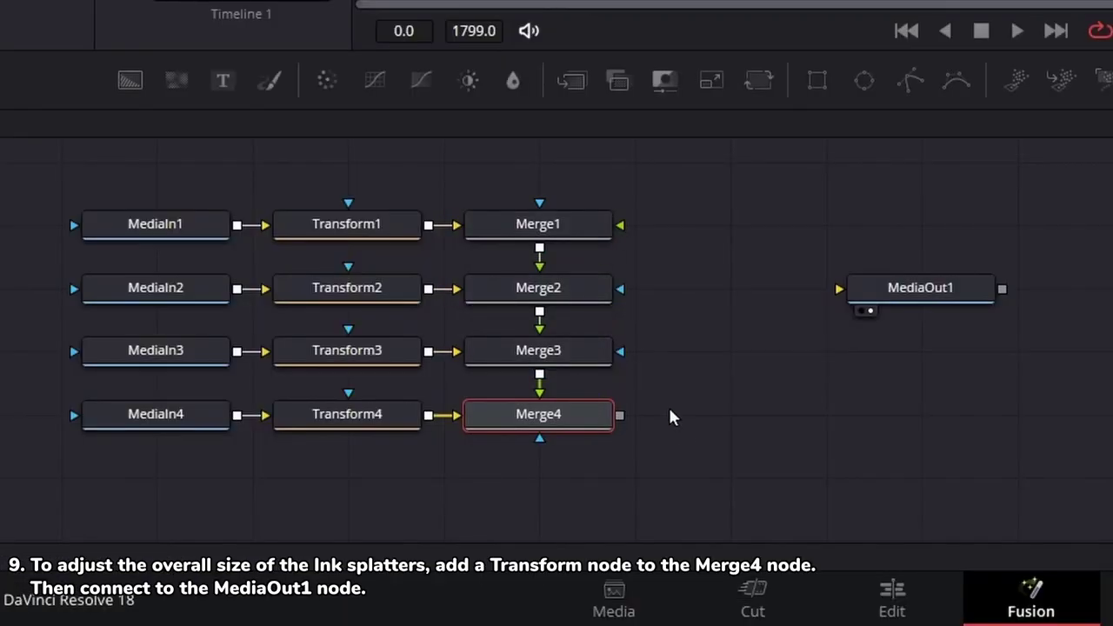
Step: Add Transform5 after Merge4 and connect its output to MediaOut1
{"action": "left_click", "coordinate": [758, 80]}
{"action": "left_click_drag", "start_coordinate": [564, 480], "coordinate": [758, 421]}
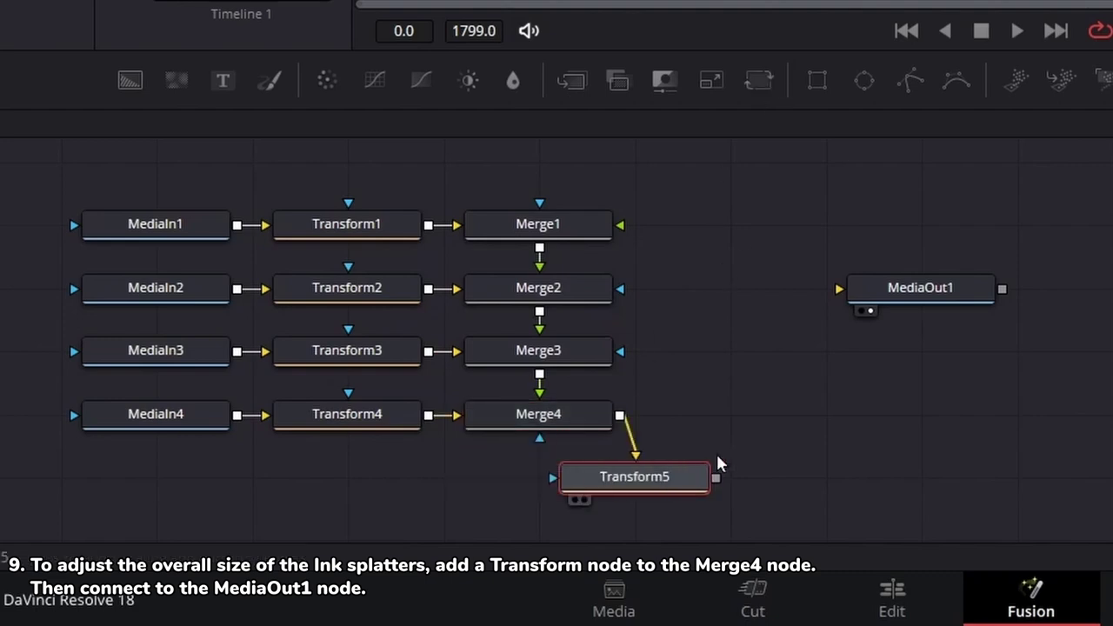
{"action": "left_click_drag", "start_coordinate": [904, 288], "coordinate": [904, 413]}
{"action": "left_click_drag", "start_coordinate": [811, 416], "coordinate": [870, 417]}
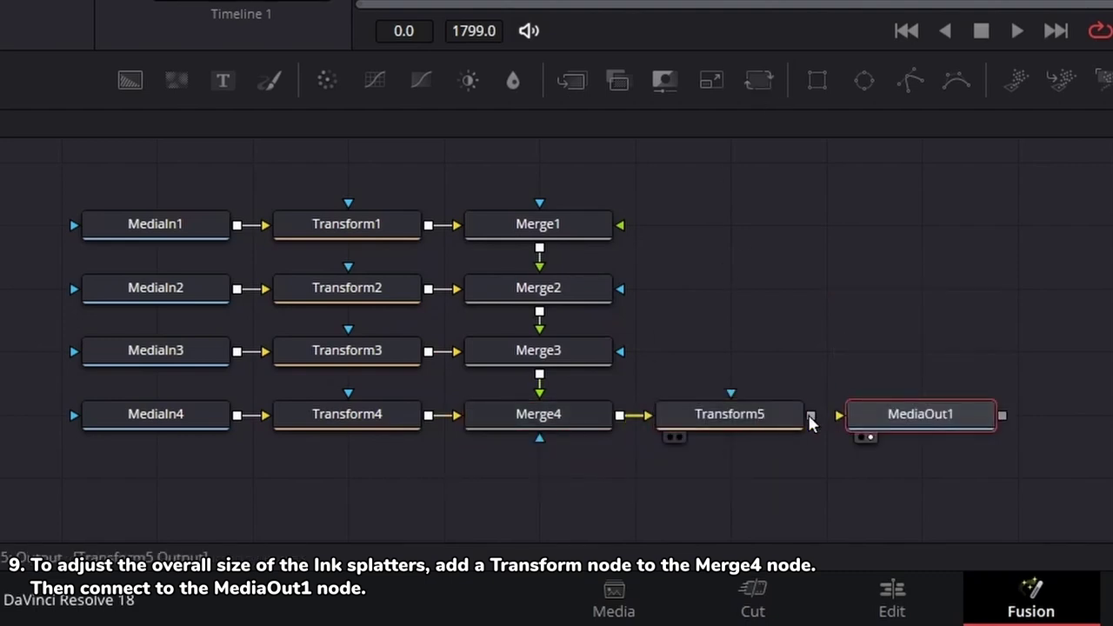
{"action": "left_click_drag", "start_coordinate": [481, 523], "coordinate": [483, 521]}
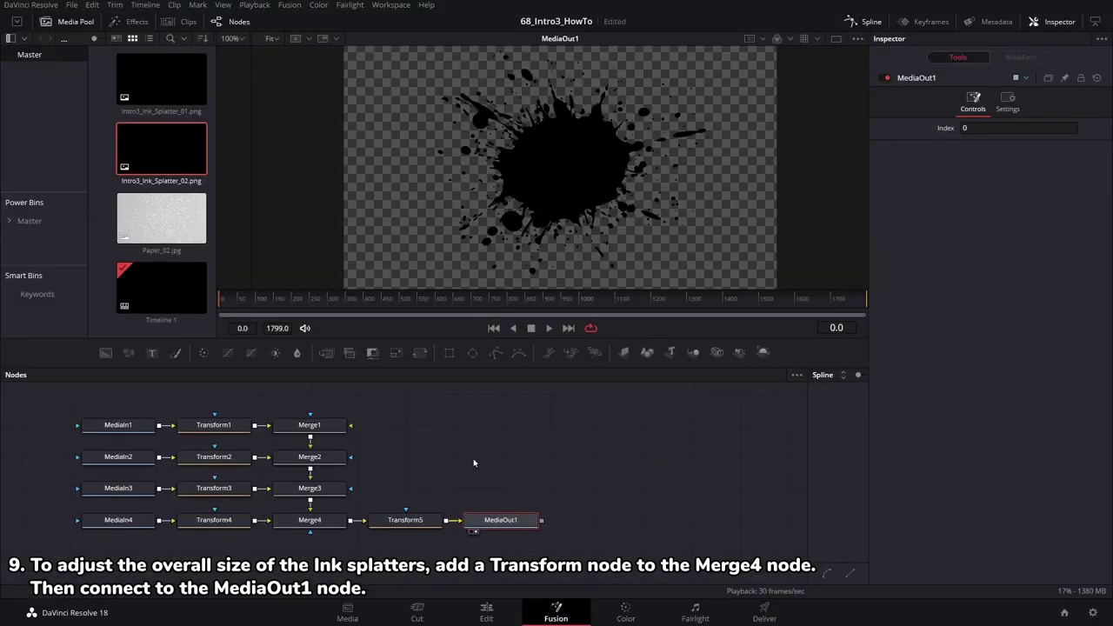
Step: Move Transform1 to Center X 0.388 and lower it; set Transform2 to about 0.555, 0.59 and flip it vertically
{"action": "left_click", "coordinate": [216, 427]}
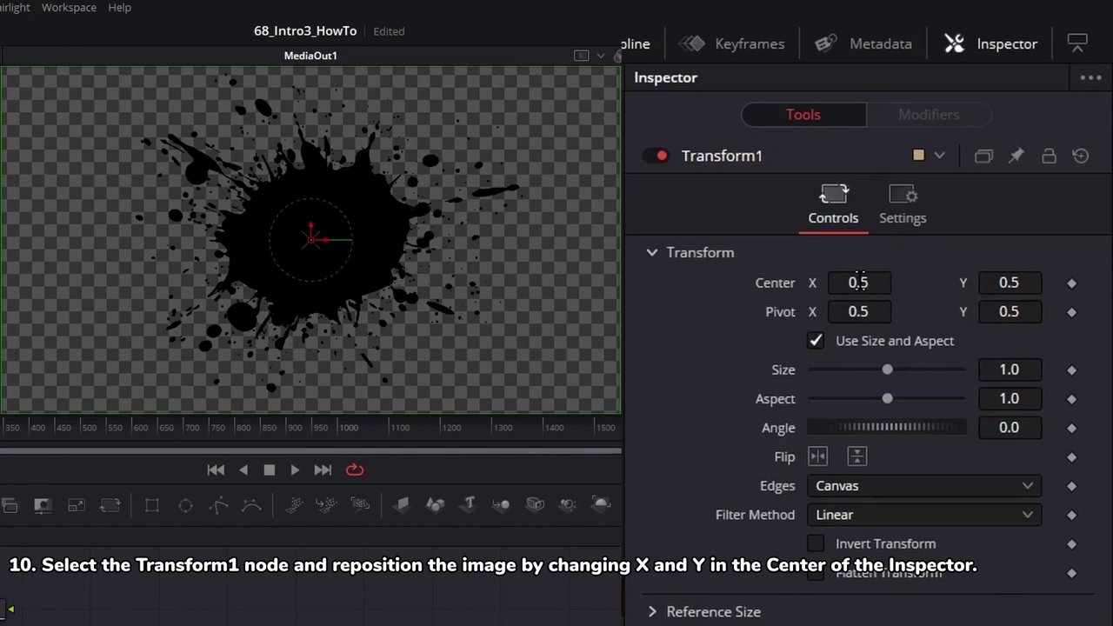
{"action": "left_click_drag", "start_coordinate": [859, 283], "coordinate": [817, 283]}
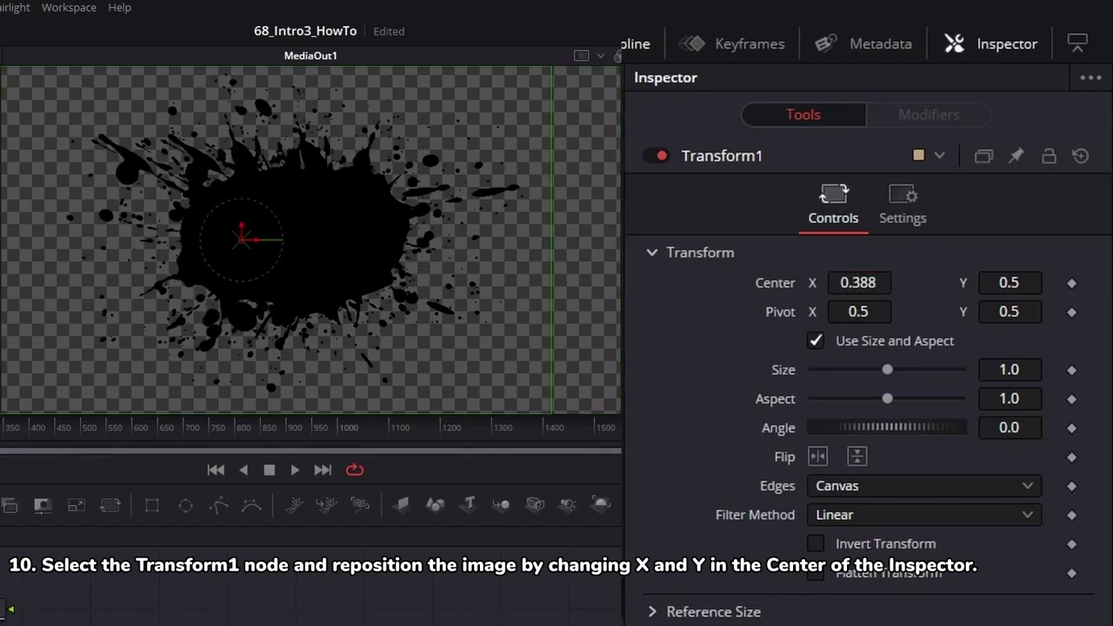
{"action": "left_click_drag", "start_coordinate": [1008, 282], "coordinate": [983, 283]}
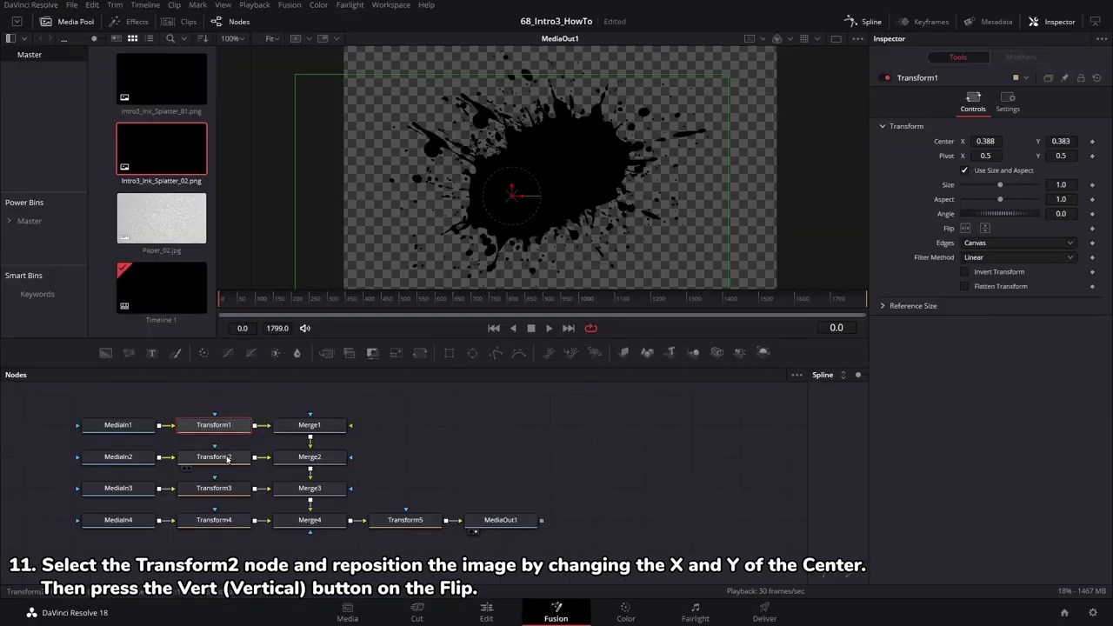
{"action": "left_click", "coordinate": [214, 457]}
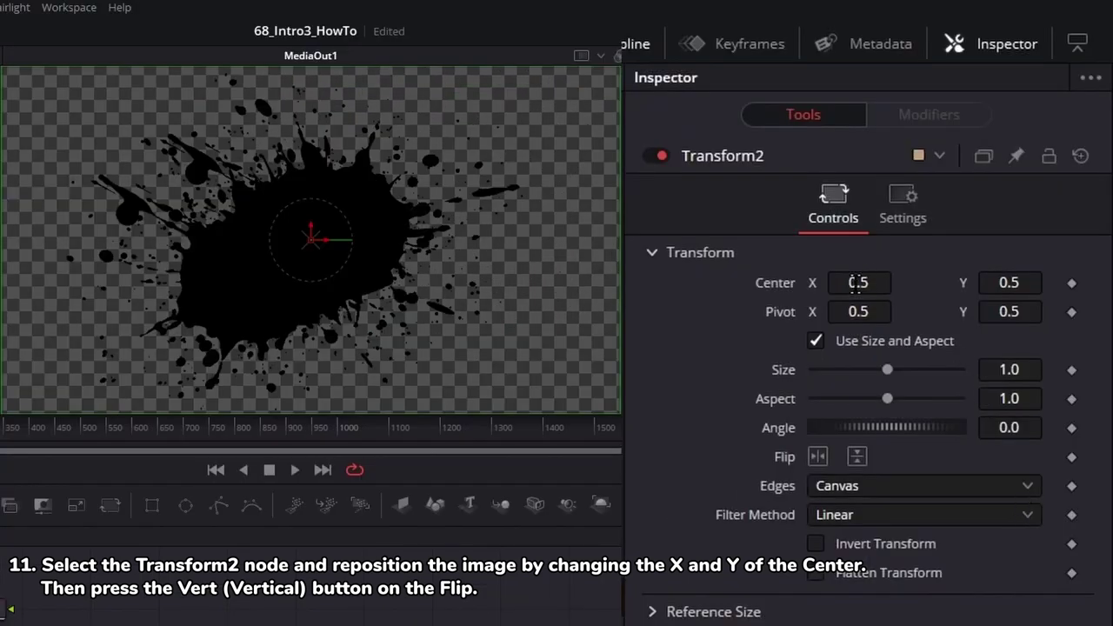
{"action": "left_click_drag", "start_coordinate": [985, 141], "coordinate": [996, 141]}
{"action": "left_click_drag", "start_coordinate": [858, 283], "coordinate": [863, 283]}
{"action": "left_click_drag", "start_coordinate": [1006, 284], "coordinate": [1018, 282]}
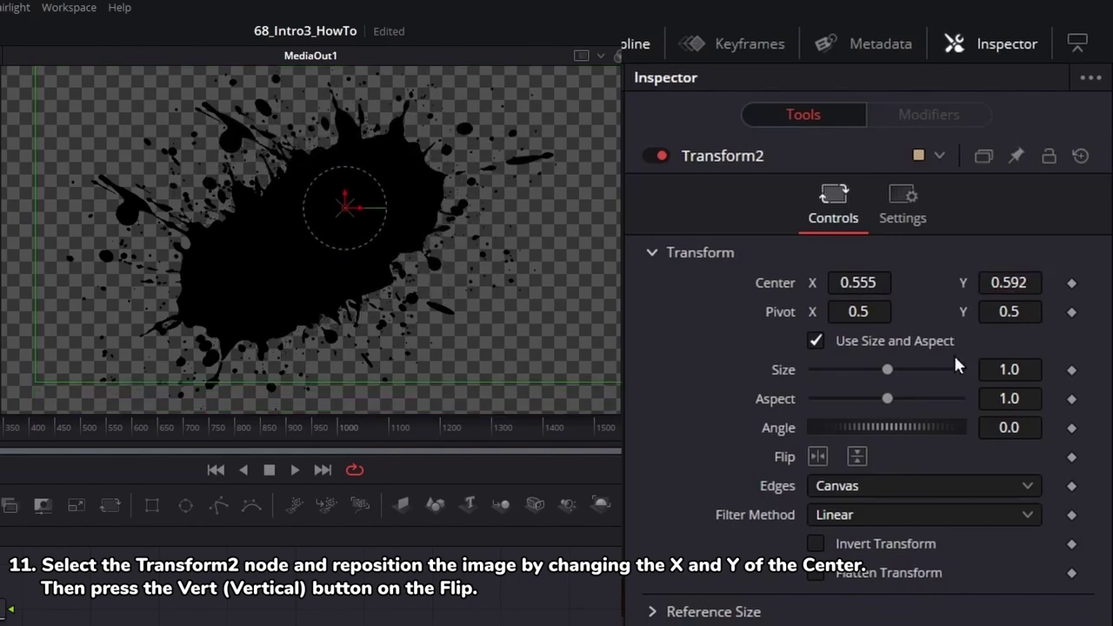
{"action": "left_click", "coordinate": [857, 460]}
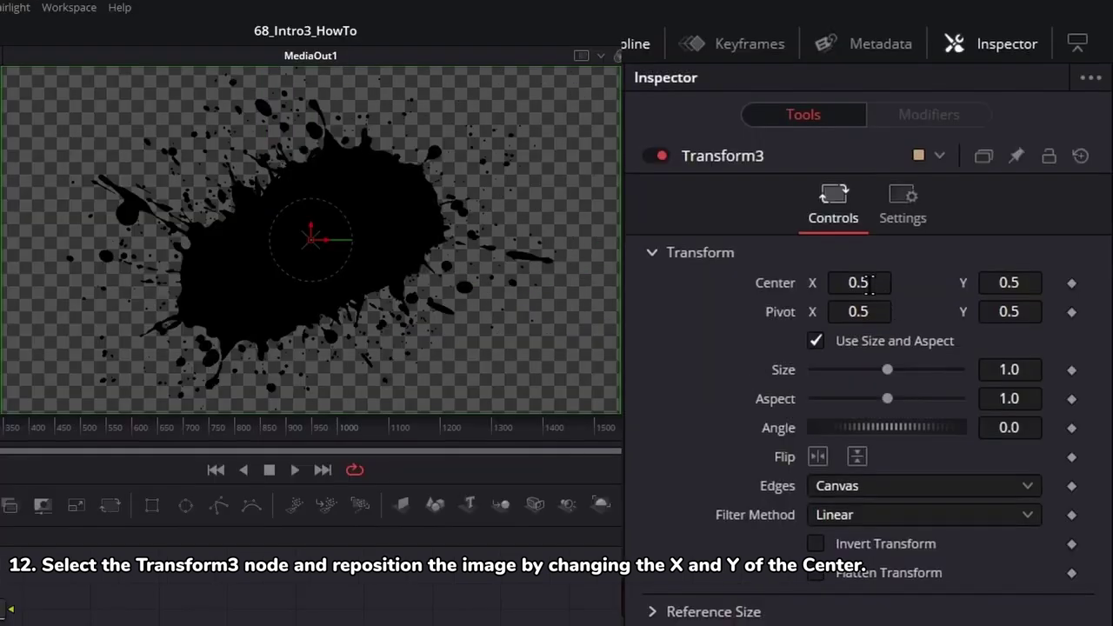
Step: Shift Transform3 left to Center Y 0.592; set Transform4 to Center 0.57, 0.396, flipped horizontally
{"action": "left_click_drag", "start_coordinate": [985, 141], "coordinate": [981, 140]}
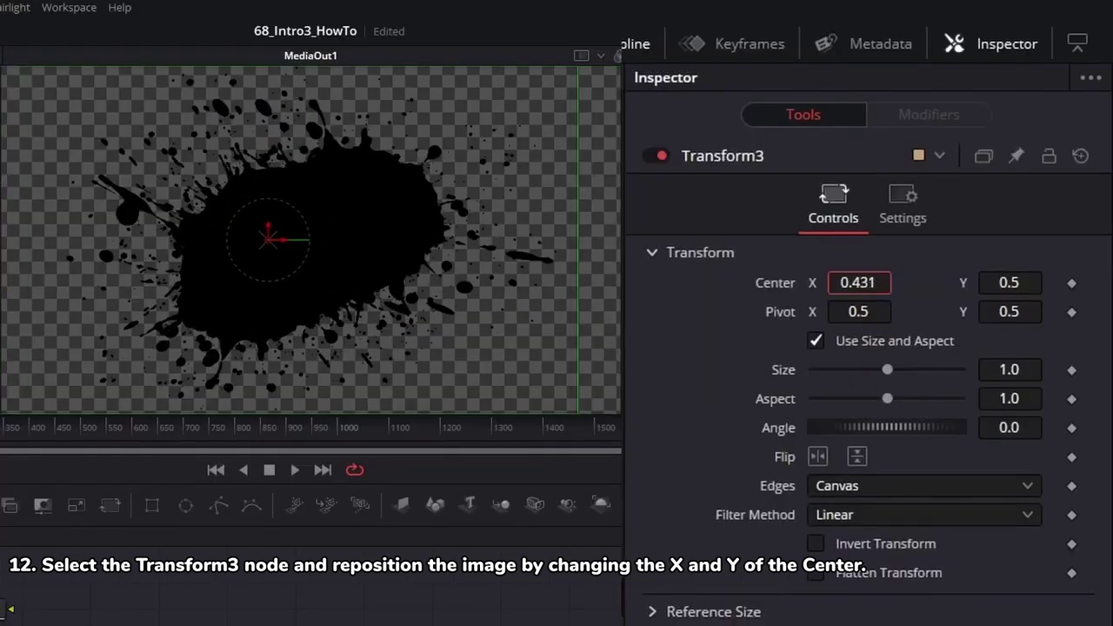
{"action": "left_click_drag", "start_coordinate": [858, 283], "coordinate": [852, 283]}
{"action": "left_click_drag", "start_coordinate": [1009, 282], "coordinate": [1031, 283]}
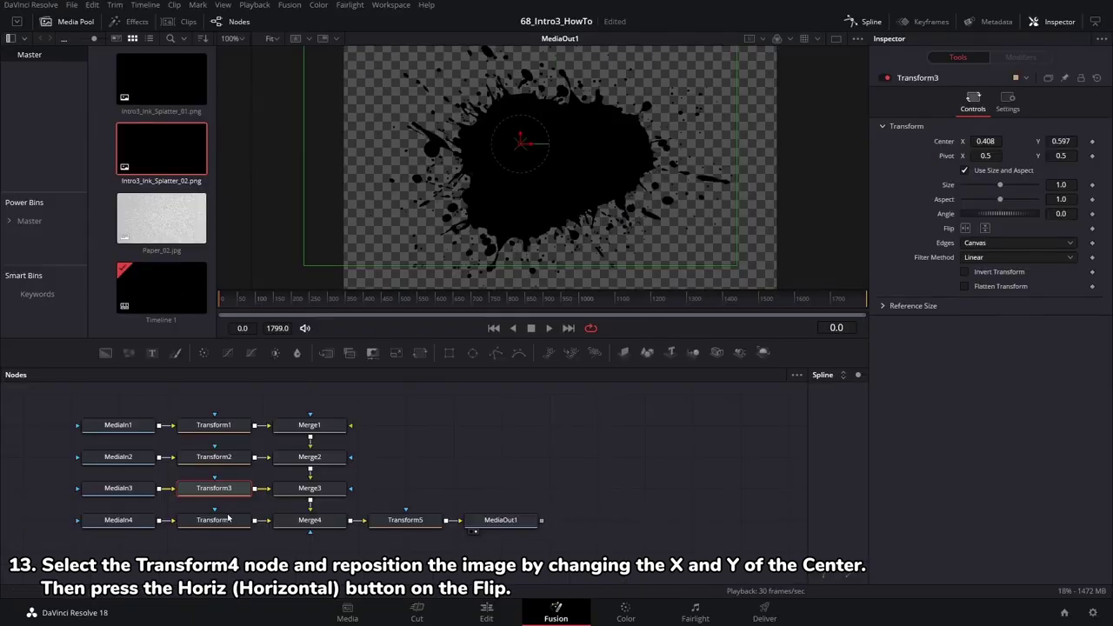
{"action": "left_click", "coordinate": [228, 520]}
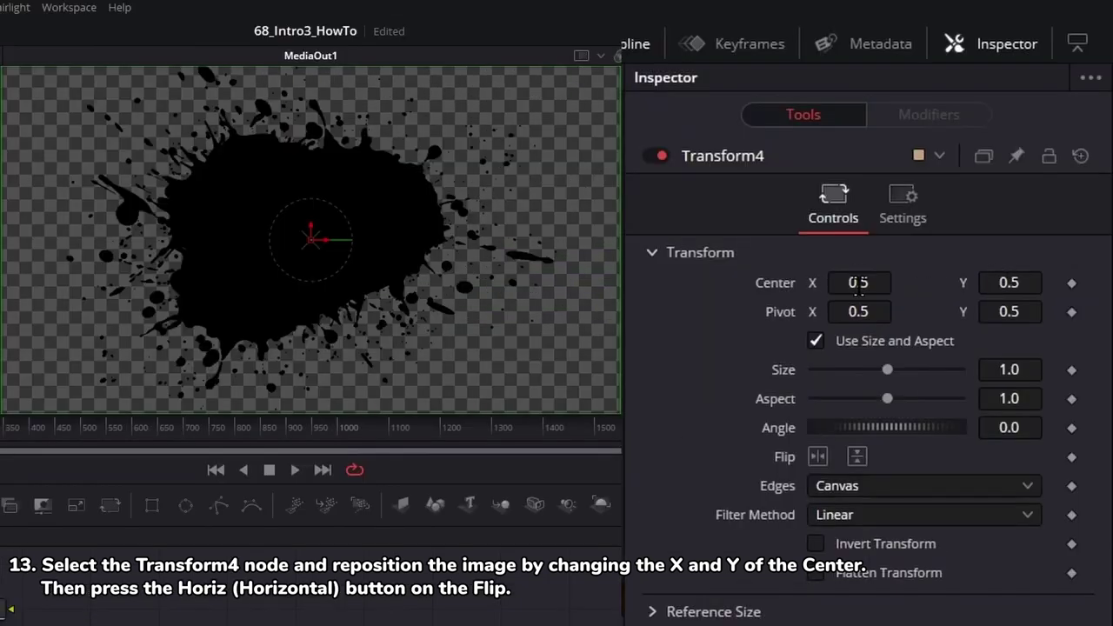
{"action": "left_click_drag", "start_coordinate": [859, 282], "coordinate": [867, 283]}
{"action": "mouse_move", "coordinate": [1009, 282]}
{"action": "left_mouse_down"}
{"action": "mouse_move", "coordinate": [1017, 291]}
{"action": "mouse_move", "coordinate": [1000, 291]}
{"action": "left_mouse_up"}
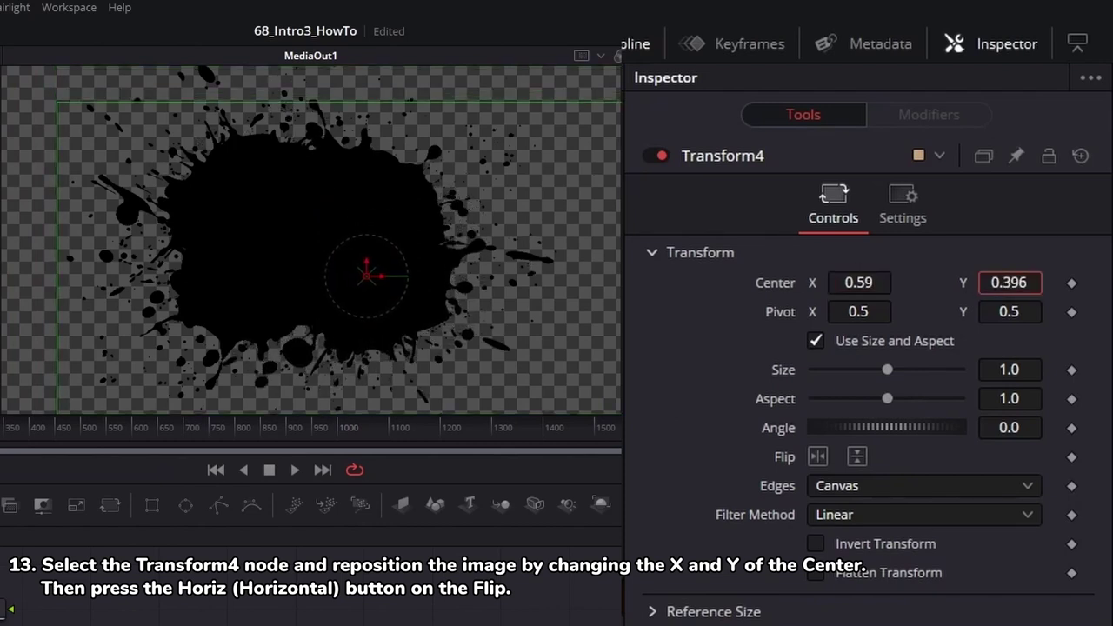
{"action": "left_click", "coordinate": [818, 456]}
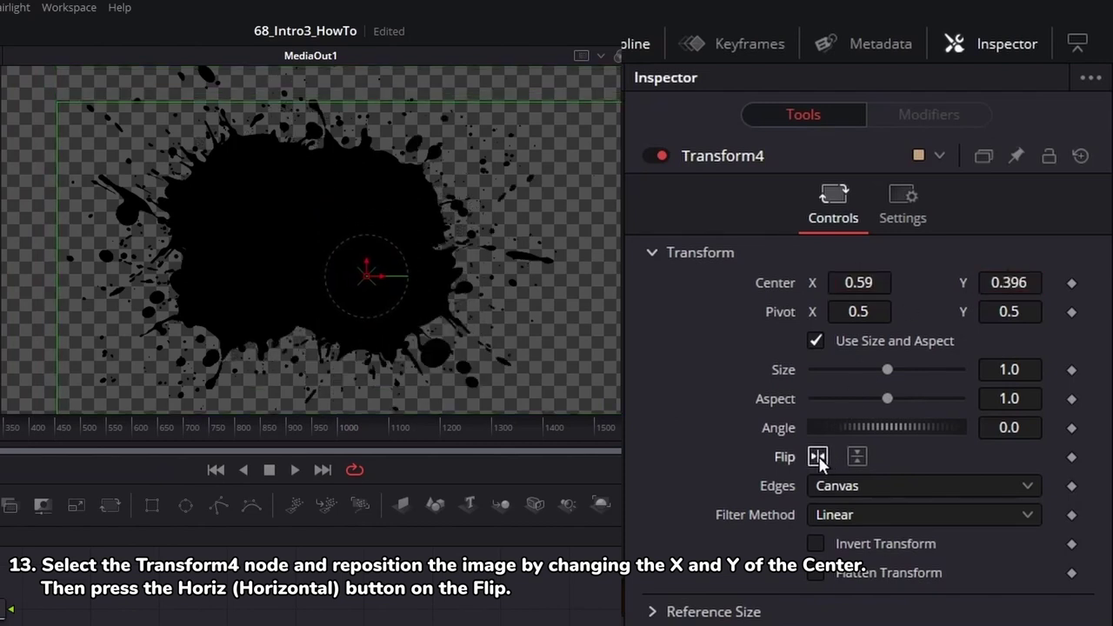
{"action": "left_click_drag", "start_coordinate": [858, 282], "coordinate": [848, 283]}
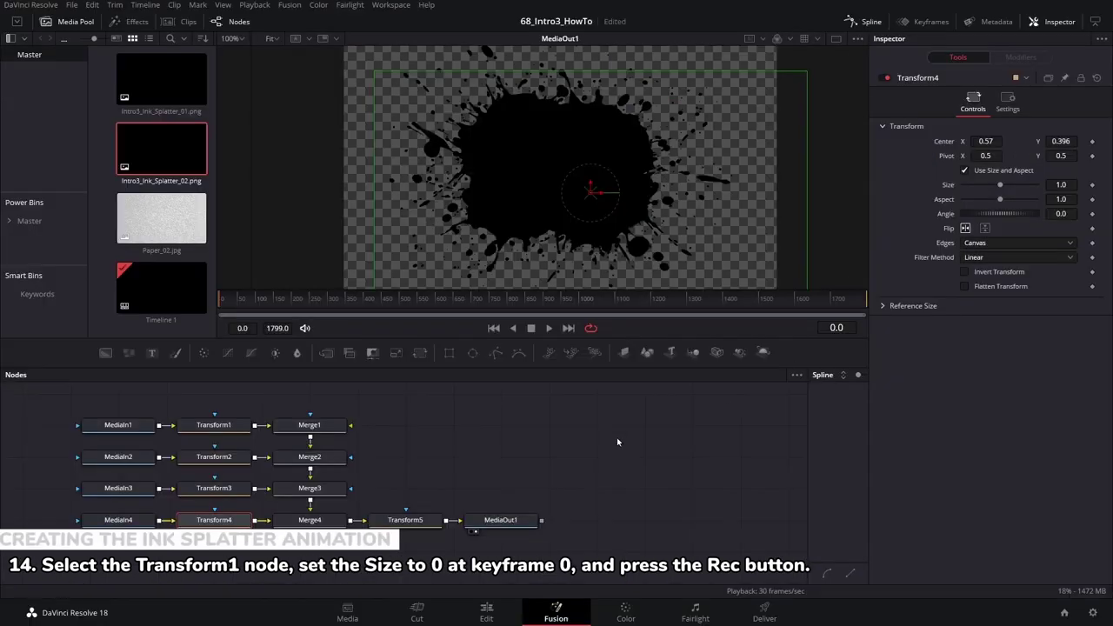
Step: Keyframe Transform1's Size from 0 at frame 0 to 1 at frame 3
{"action": "left_click", "coordinate": [214, 425]}
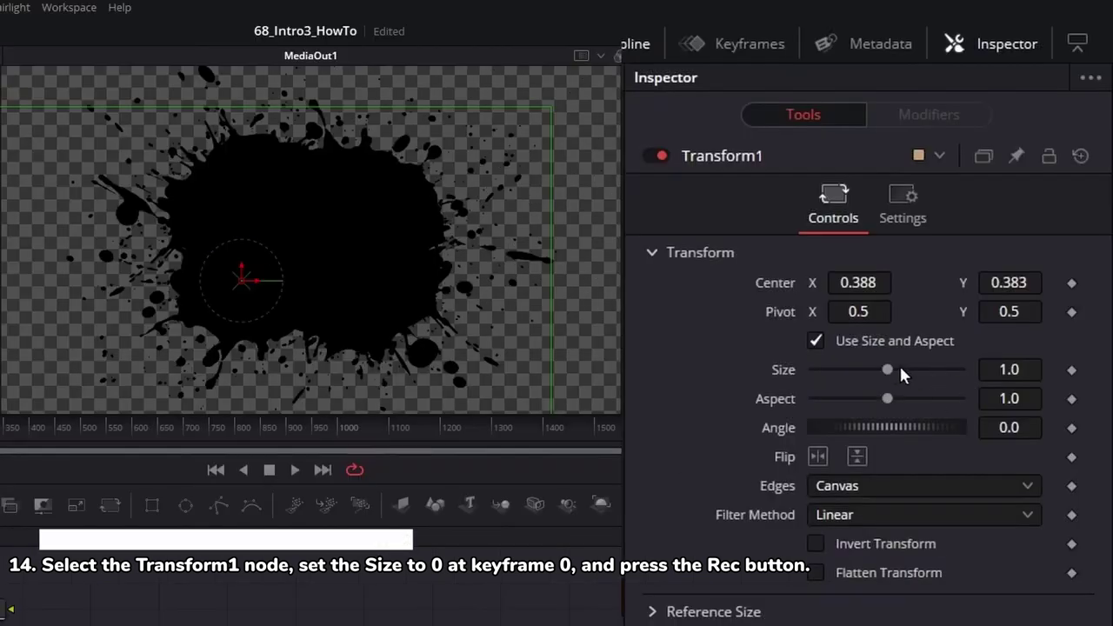
{"action": "left_click_drag", "start_coordinate": [887, 369], "coordinate": [735, 370]}
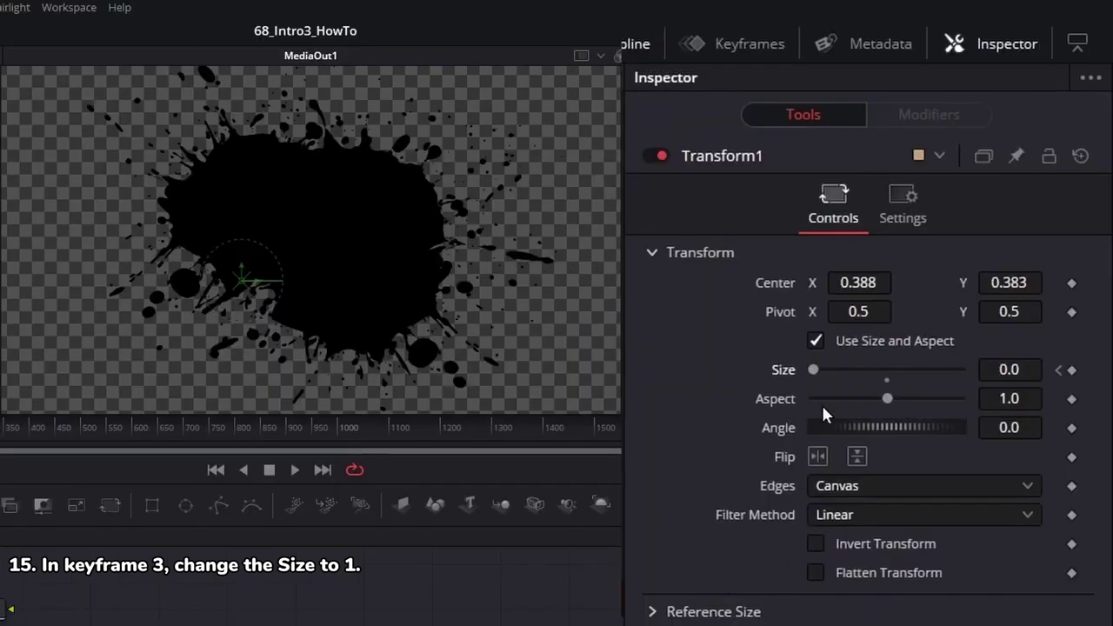
{"action": "left_click", "coordinate": [887, 382]}
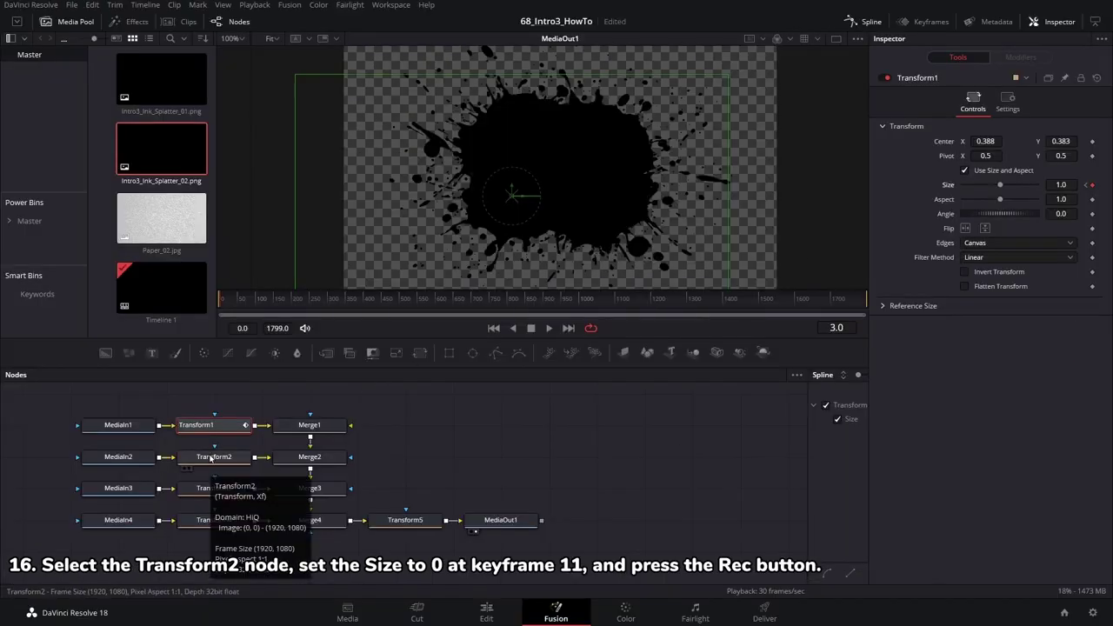
Step: Keyframe Transform2's Size from 0 at frame 11 to 1 at frame 14
{"action": "left_click", "coordinate": [210, 459]}
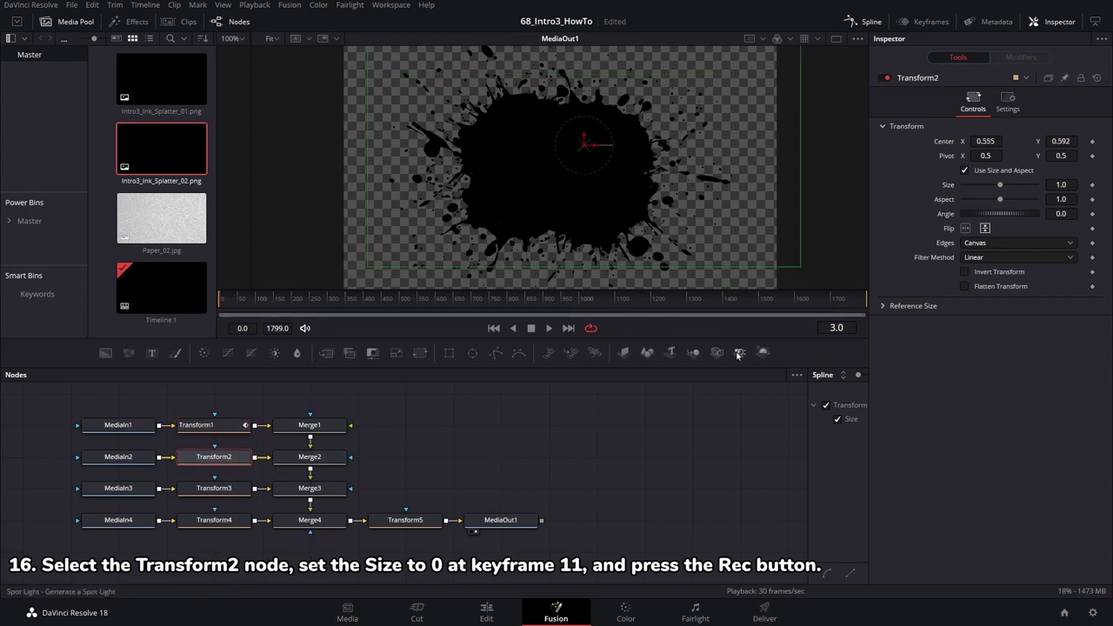
{"action": "key", "text": "Right"}
{"action": "key", "text": "Right"}
{"action": "key", "text": "Right"}
{"action": "key", "text": "Right"}
{"action": "key", "text": "Right"}
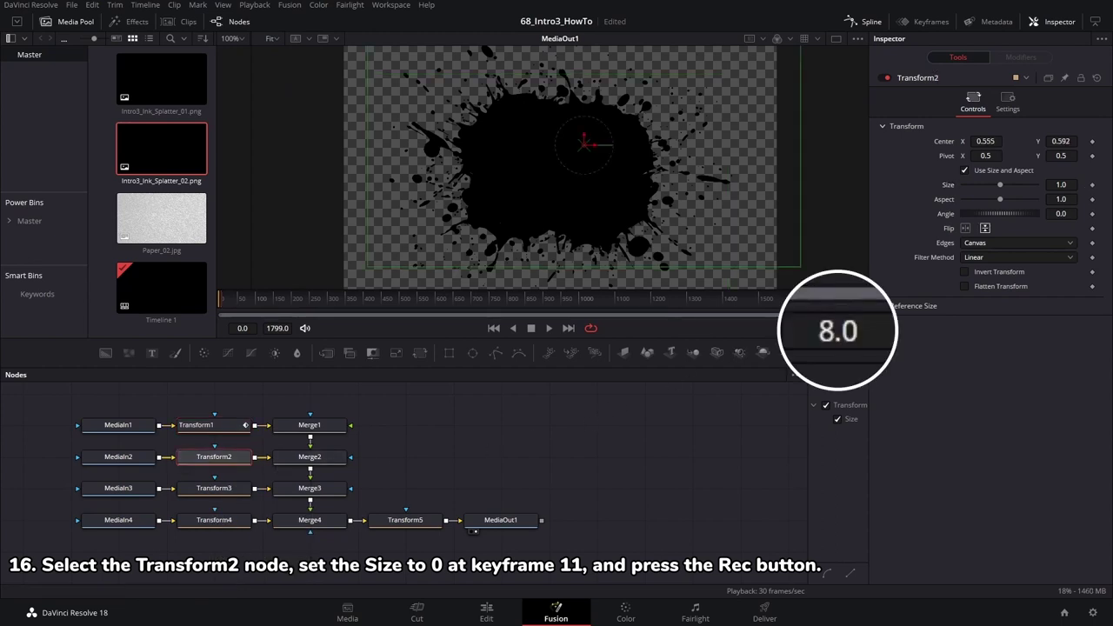
{"action": "key", "text": "Right"}
{"action": "key", "text": "Right"}
{"action": "key", "text": "Right"}
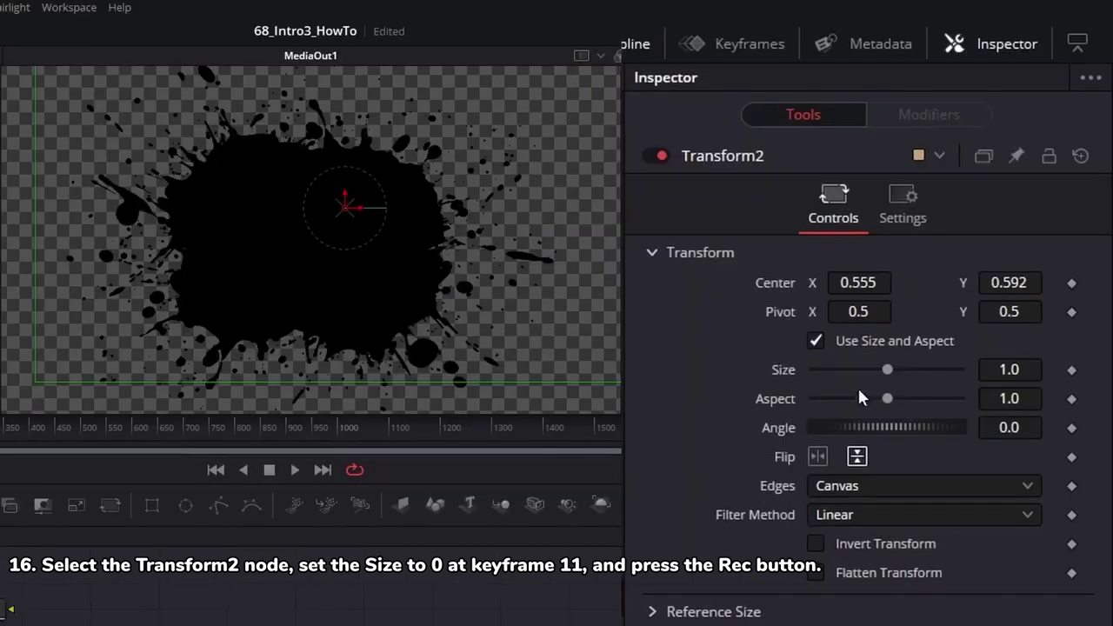
{"action": "left_click_drag", "start_coordinate": [1000, 185], "coordinate": [953, 186]}
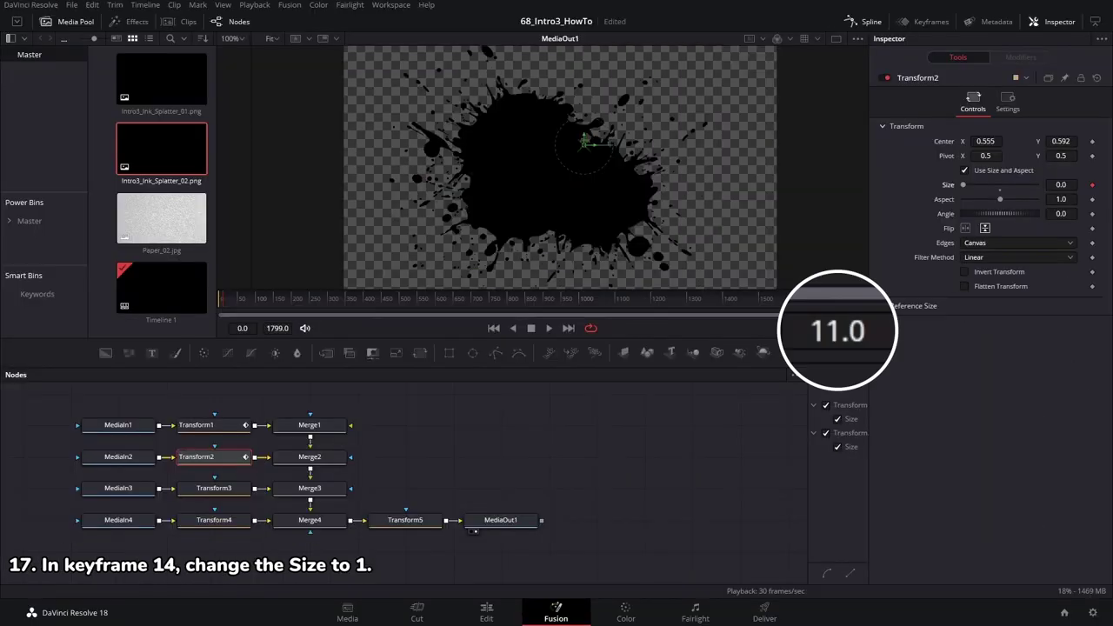
{"action": "key", "text": "Right"}
{"action": "key", "text": "Right"}
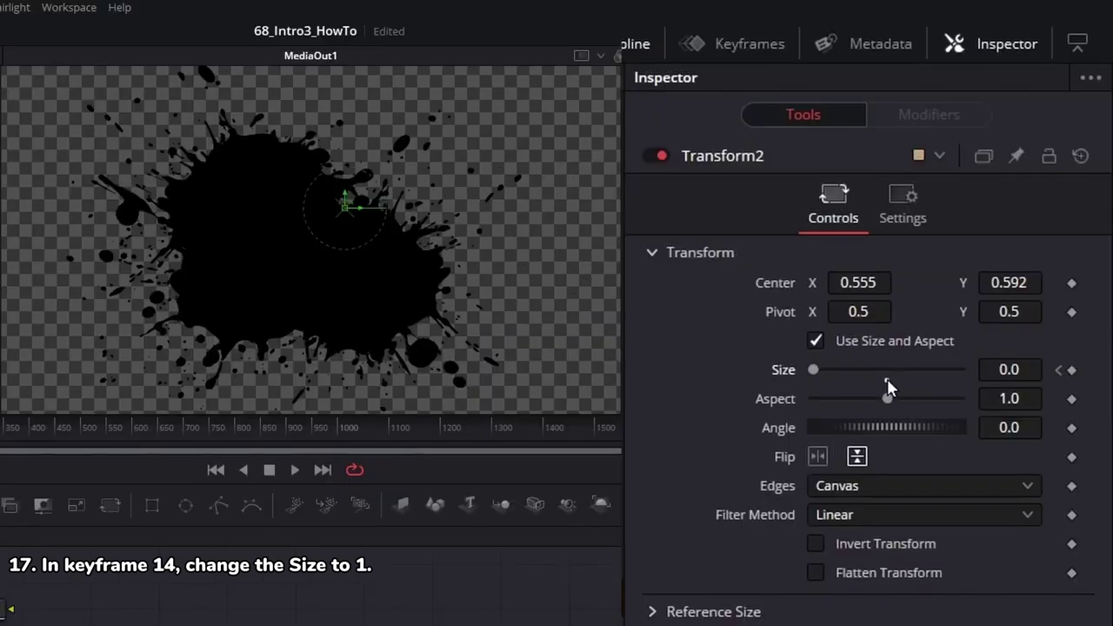
{"action": "left_click", "coordinate": [887, 371]}
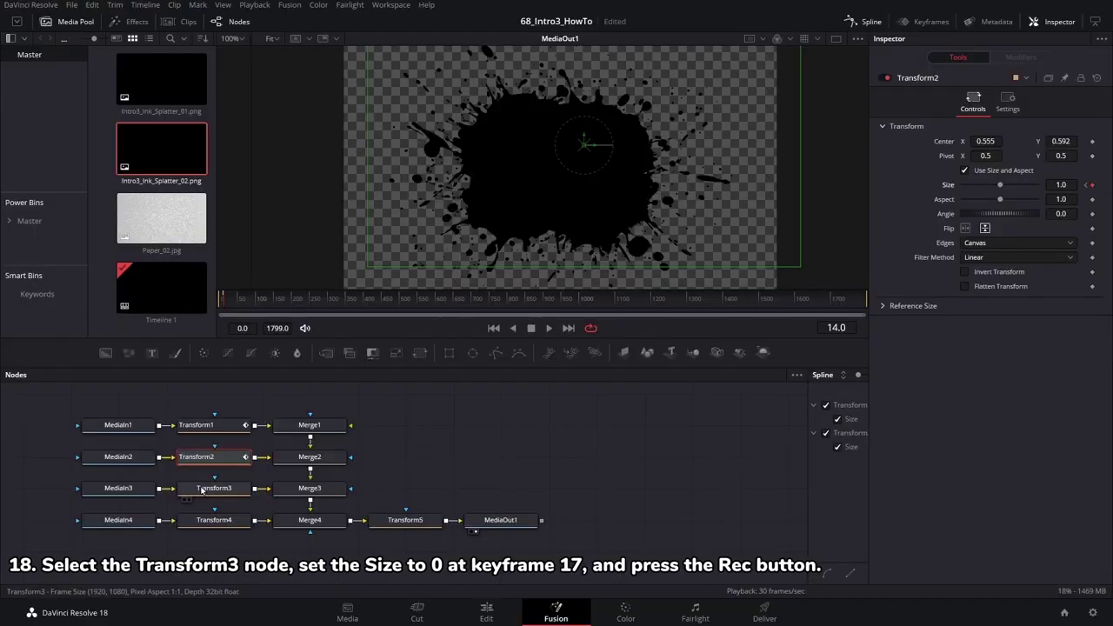
Step: Keyframe Transform3's Size from 0 at frame 17 to 1 at frame 20
{"action": "left_click", "coordinate": [202, 490]}
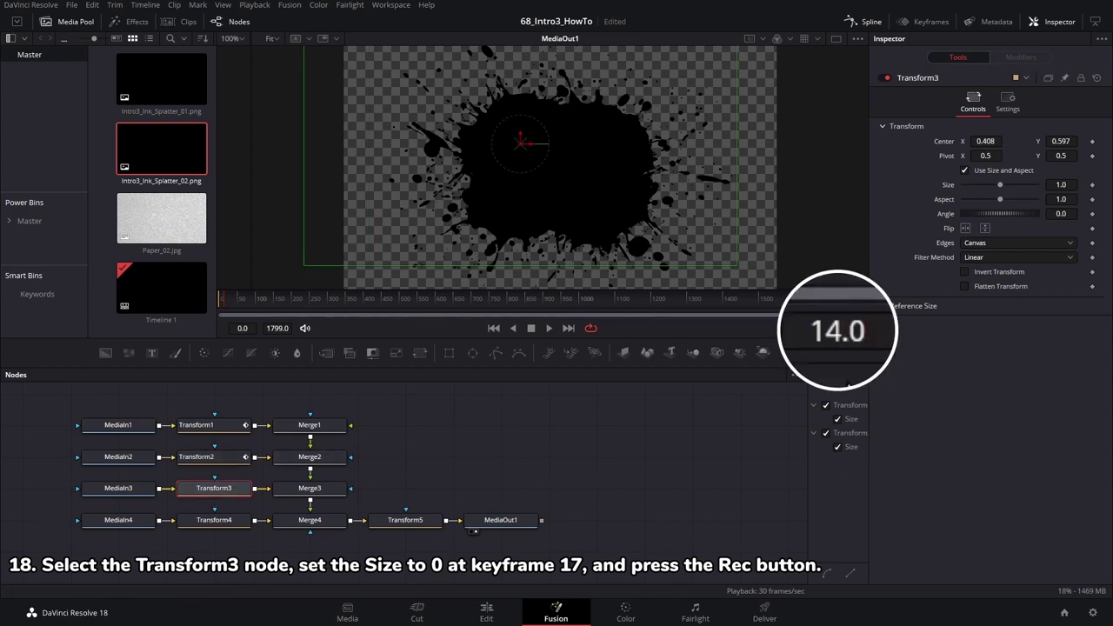
{"action": "key", "text": "Right"}
{"action": "key", "text": "Right"}
{"action": "key", "text": "Right"}
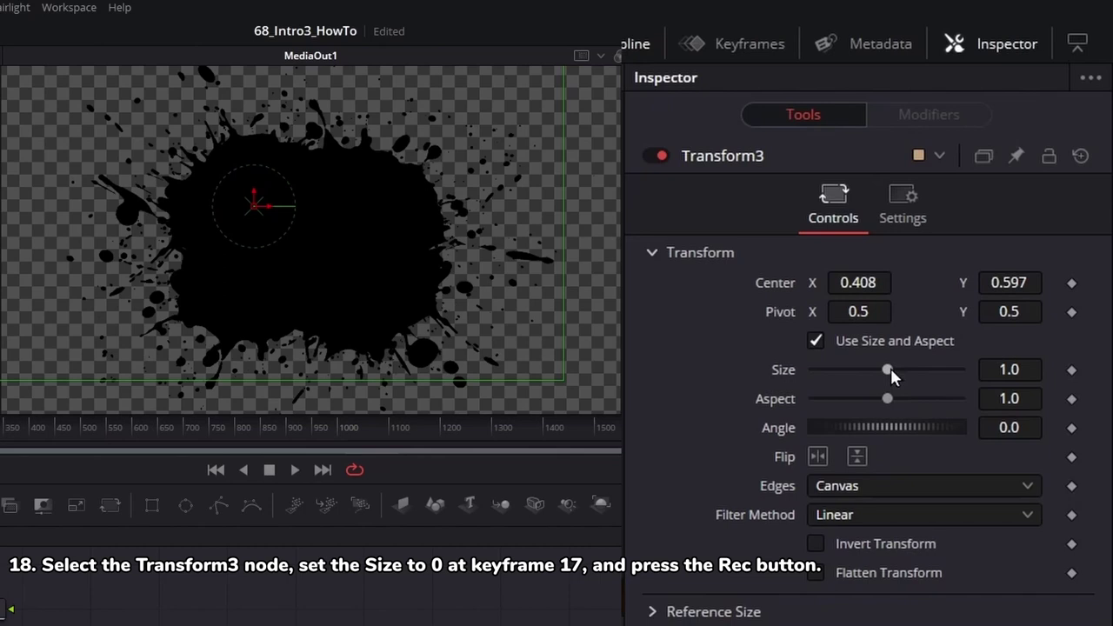
{"action": "left_click_drag", "start_coordinate": [887, 369], "coordinate": [785, 372]}
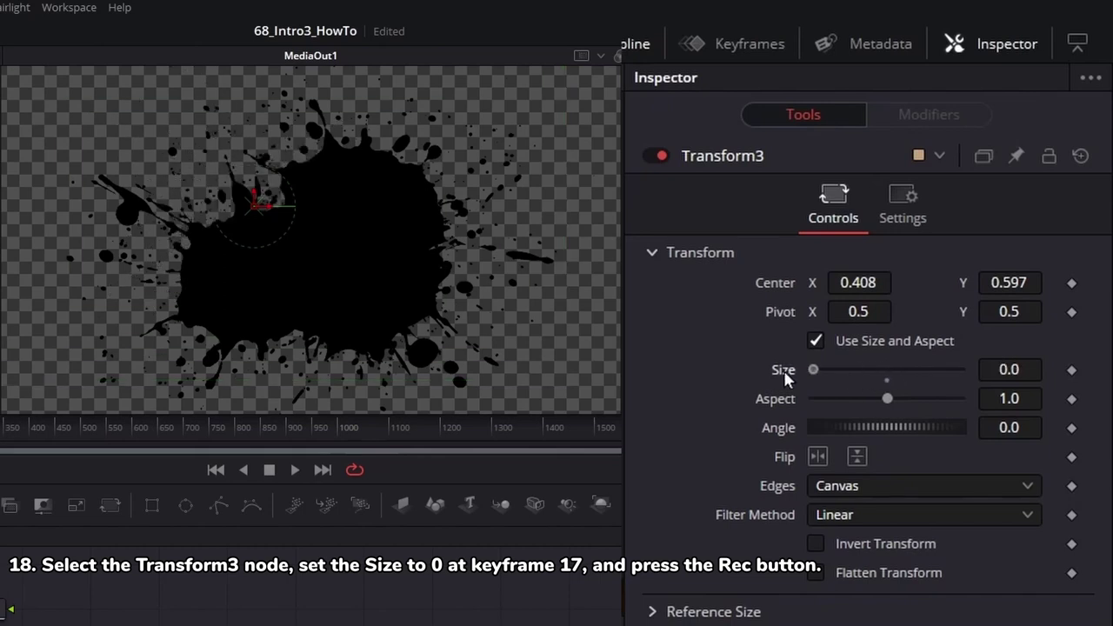
{"action": "left_click", "coordinate": [1072, 370]}
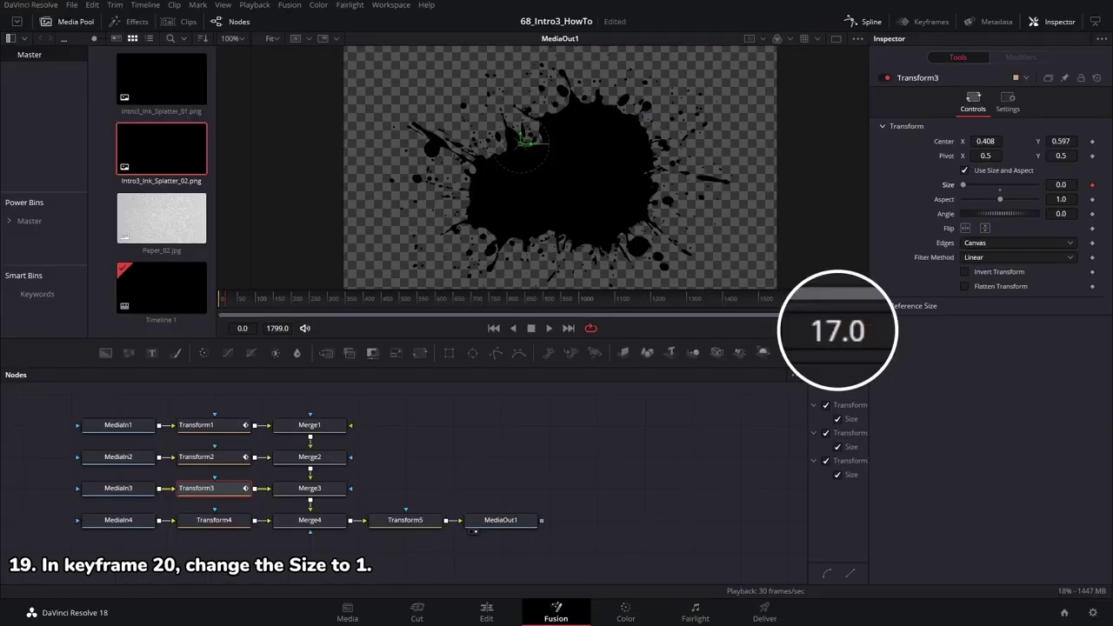
{"action": "key", "text": "Right"}
{"action": "key", "text": "Right"}
{"action": "key", "text": "Right"}
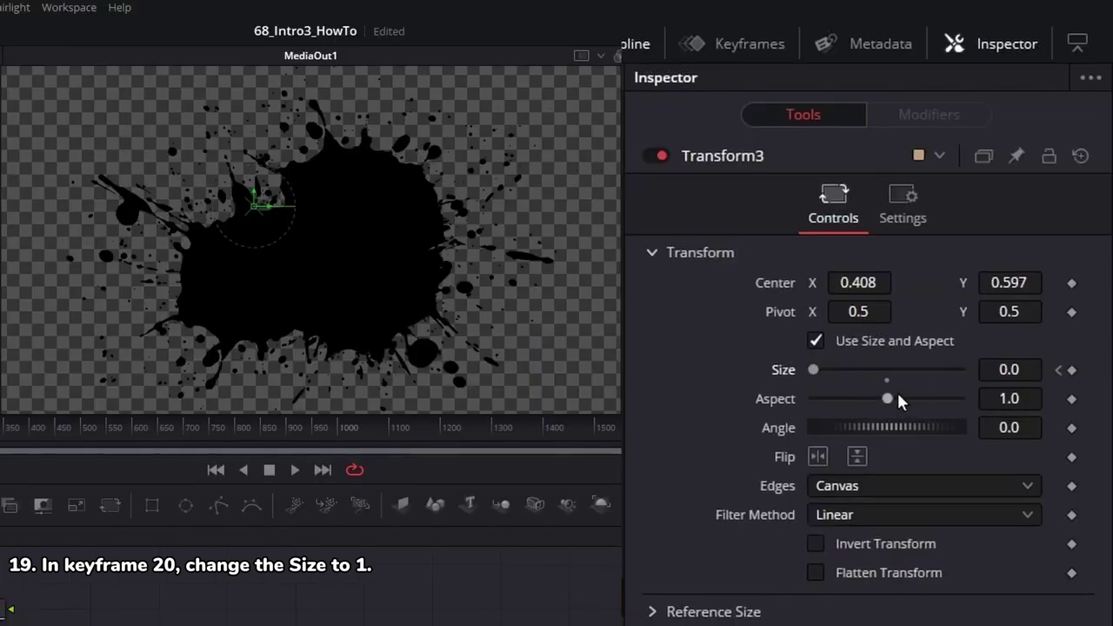
{"action": "double_click", "coordinate": [885, 380]}
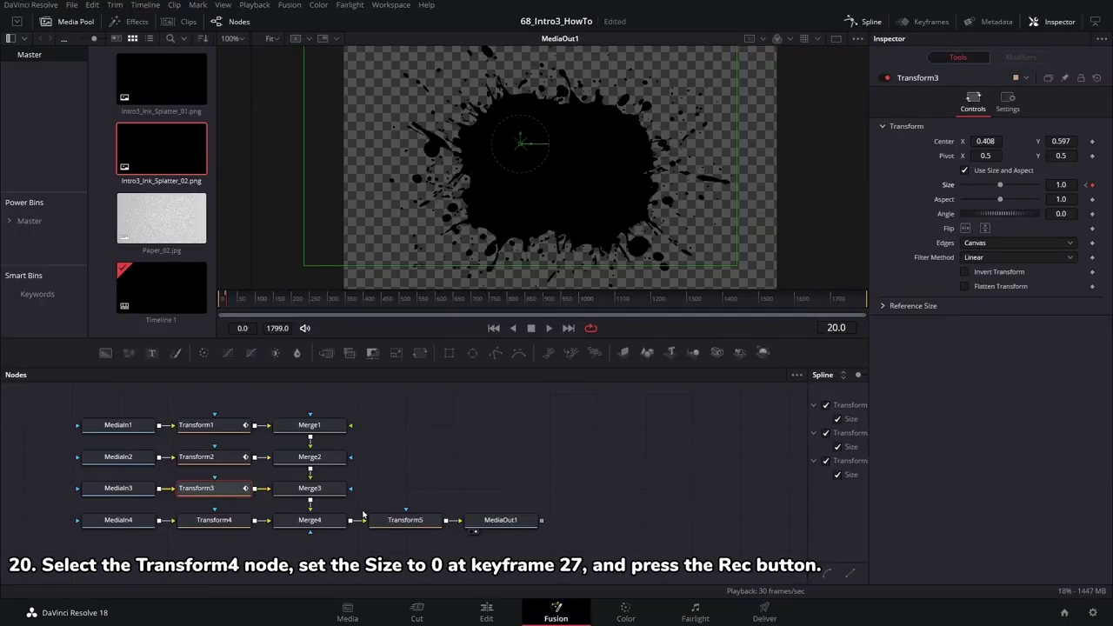
Step: Keyframe Transform4's Size from 0 at frame 27 to 1 at frame 30, then play the animation
{"action": "left_click", "coordinate": [231, 522]}
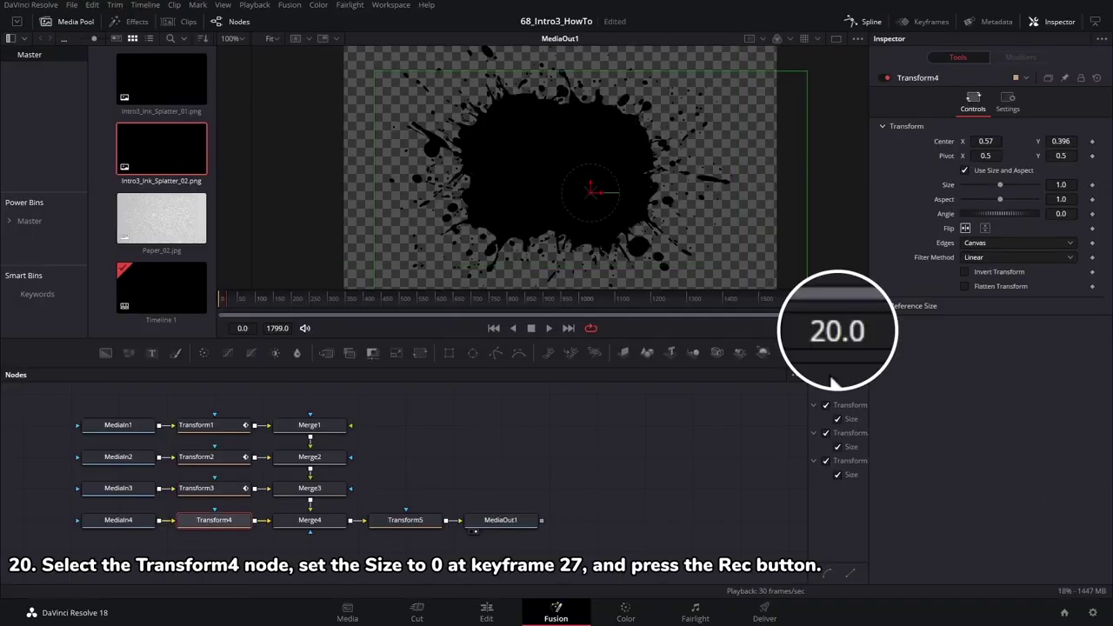
{"action": "key", "text": "Right"}
{"action": "key", "text": "Right"}
{"action": "key", "text": "Right"}
{"action": "key", "text": "Right"}
{"action": "key", "text": "Right"}
{"action": "key", "text": "Right"}
{"action": "key", "text": "Right"}
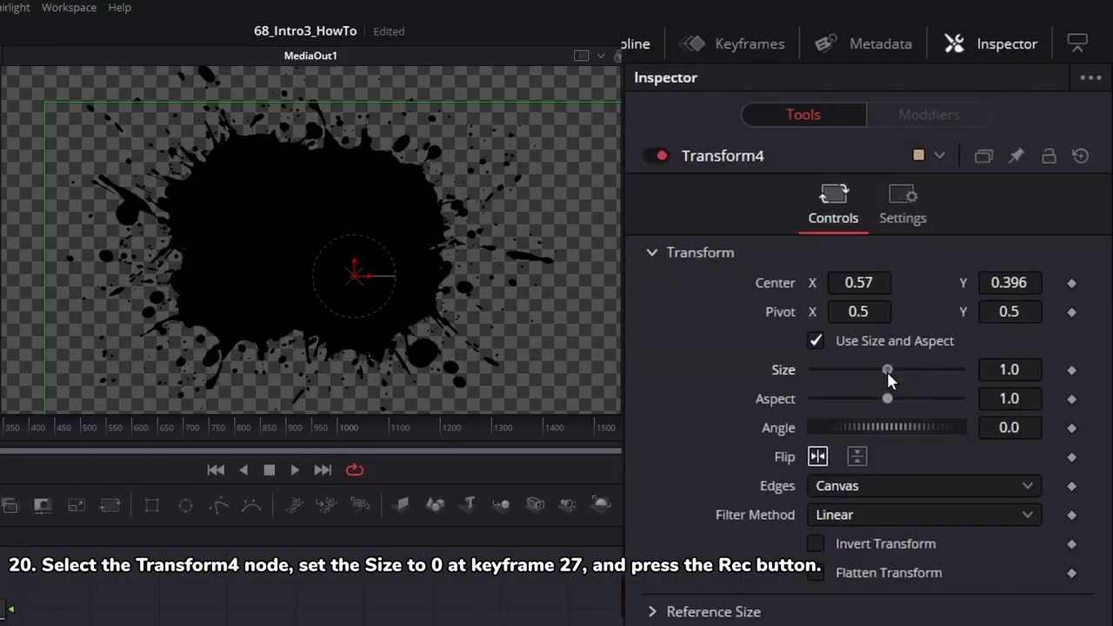
{"action": "left_click_drag", "start_coordinate": [886, 371], "coordinate": [796, 369]}
{"action": "left_click", "coordinate": [1071, 369]}
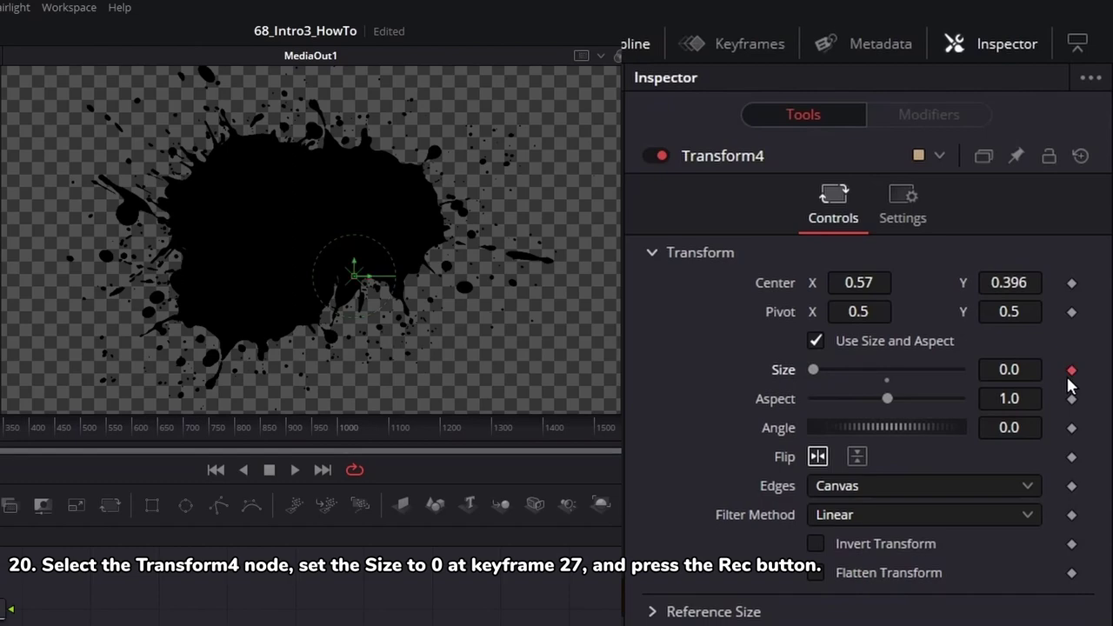
{"action": "key", "text": "Right"}
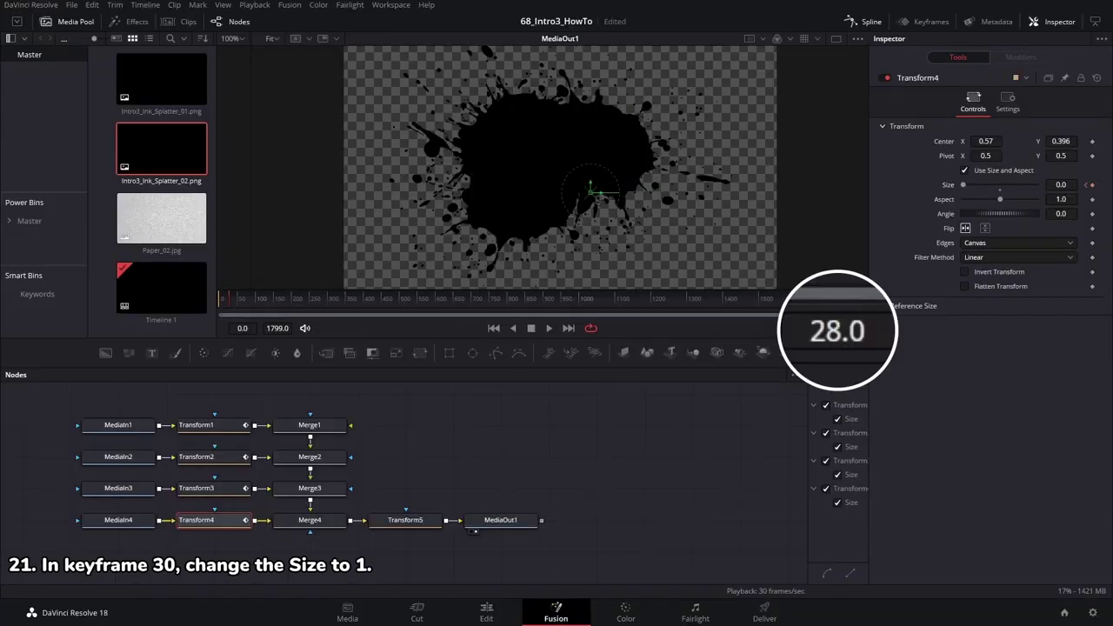
{"action": "key", "text": "Right"}
{"action": "key", "text": "Right"}
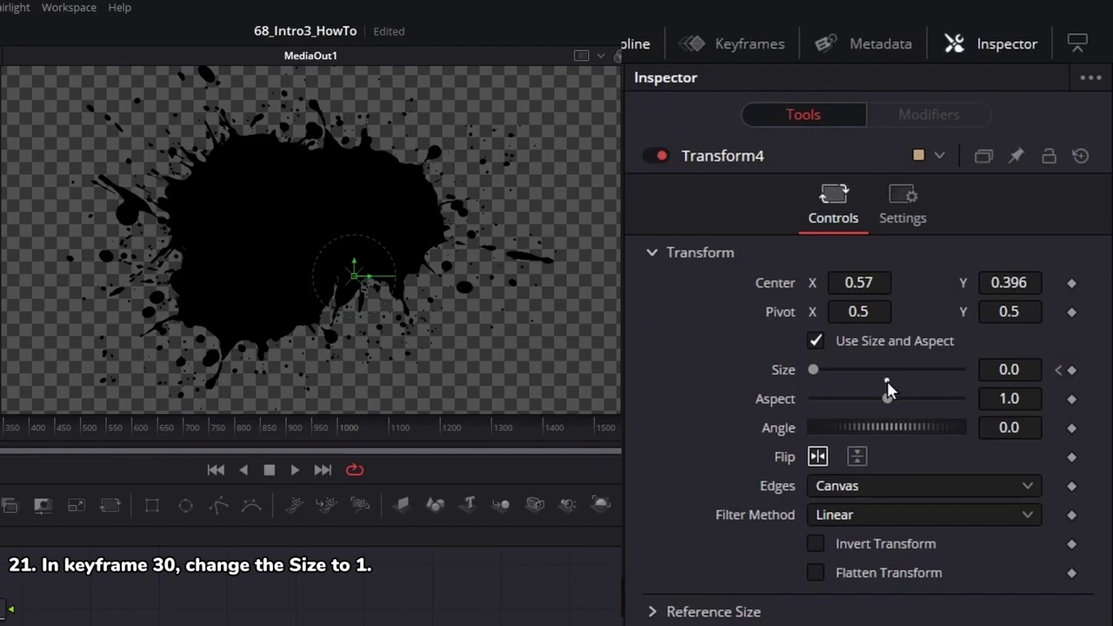
{"action": "left_click", "coordinate": [887, 380]}
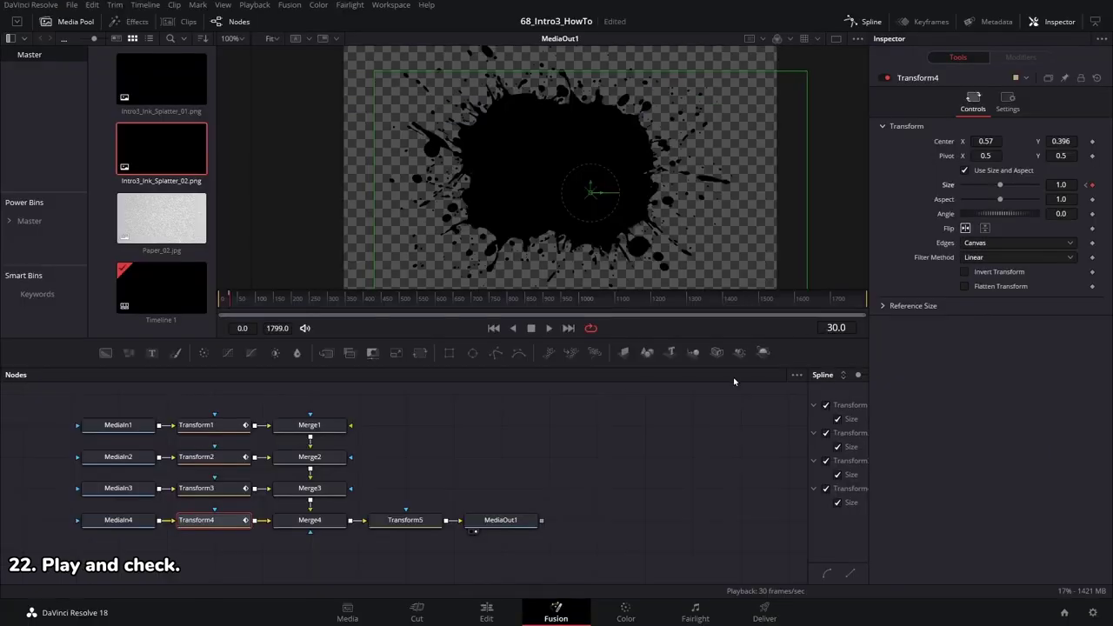
{"action": "left_click", "coordinate": [493, 328]}
{"action": "left_click", "coordinate": [548, 328]}
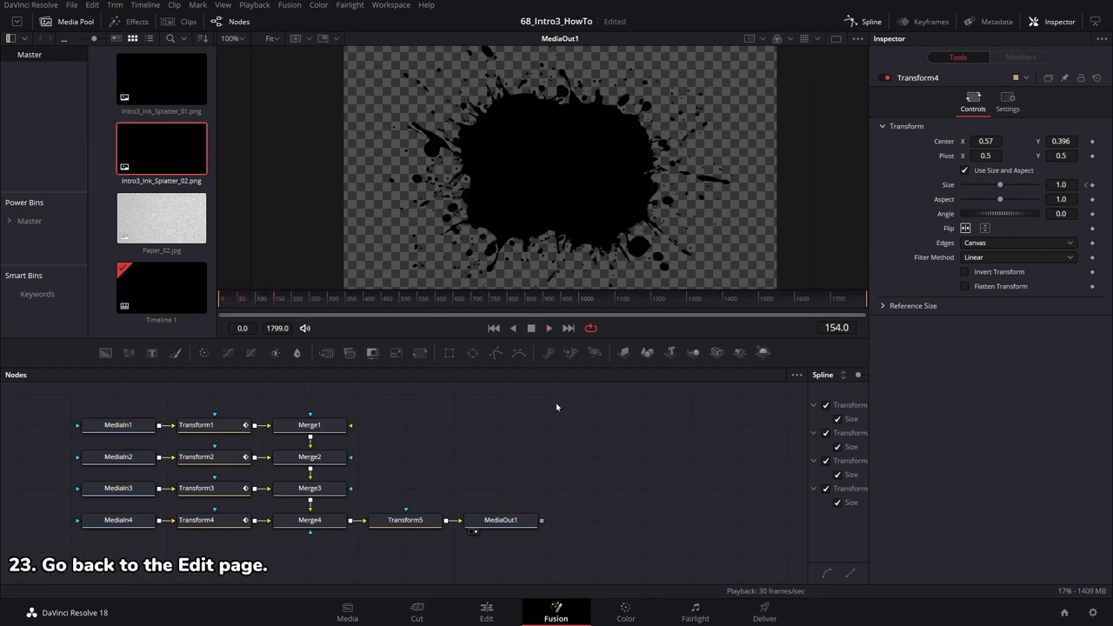
Step: Back on the Edit page, move the Fusion Composition clip up to track V2
{"action": "left_click", "coordinate": [486, 611]}
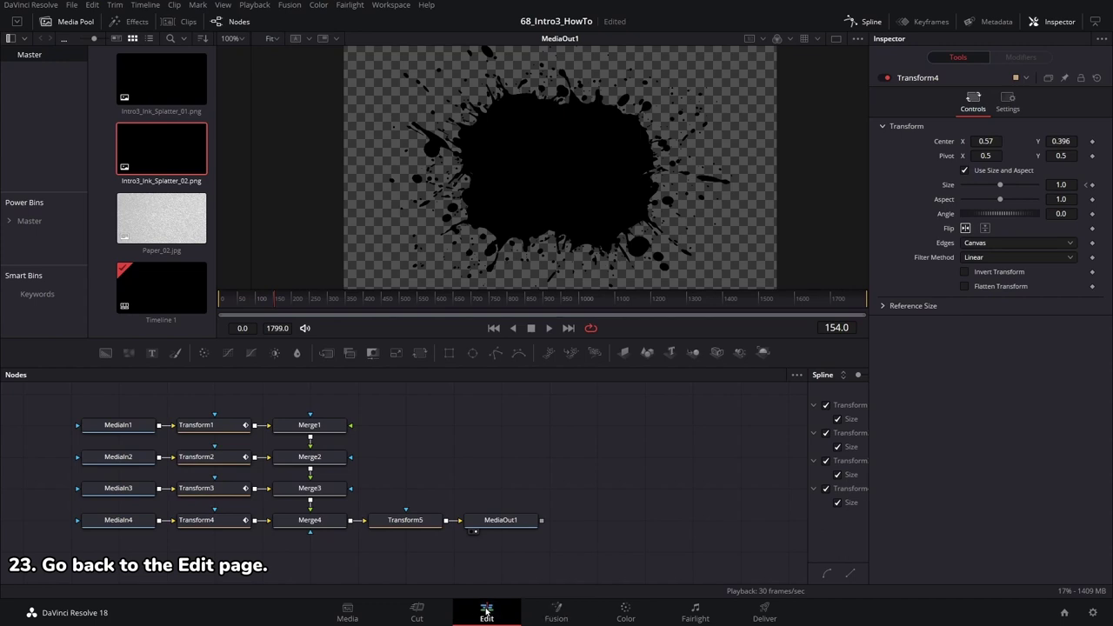
{"action": "left_click_drag", "start_coordinate": [157, 374], "coordinate": [502, 403]}
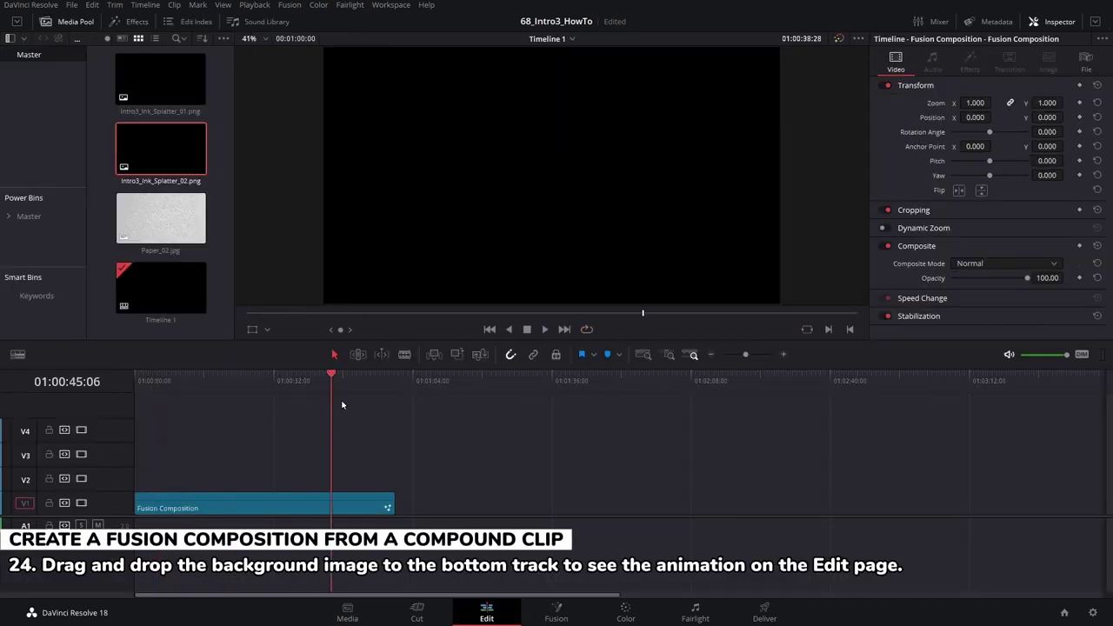
{"action": "left_click", "coordinate": [606, 356]}
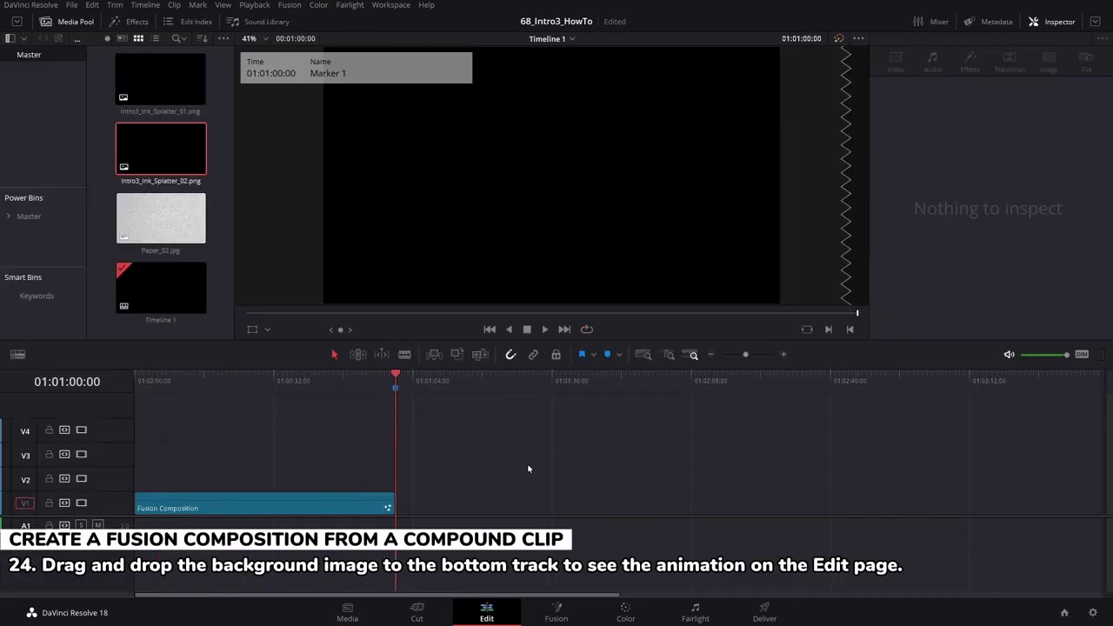
{"action": "left_click_drag", "start_coordinate": [325, 499], "coordinate": [327, 484]}
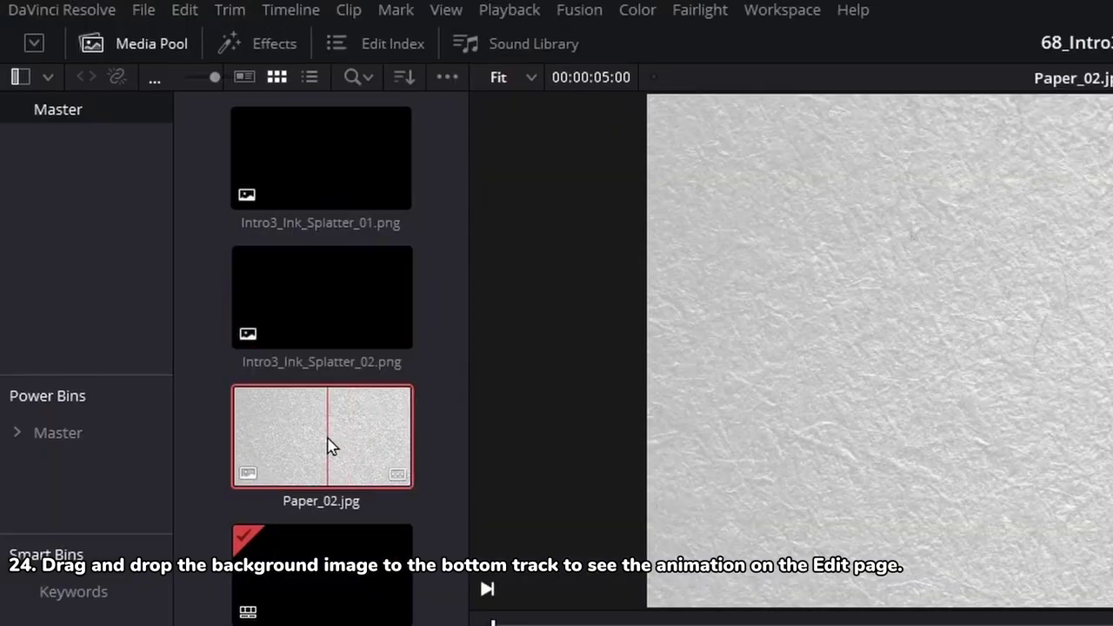
Step: Place Paper_02.jpg on V1 beneath it and play the composite from the start
{"action": "mouse_move", "coordinate": [175, 224]}
{"action": "left_mouse_down"}
{"action": "mouse_move", "coordinate": [160, 473]}
{"action": "mouse_move", "coordinate": [173, 510]}
{"action": "mouse_move", "coordinate": [142, 504]}
{"action": "mouse_move", "coordinate": [393, 504]}
{"action": "left_mouse_up"}
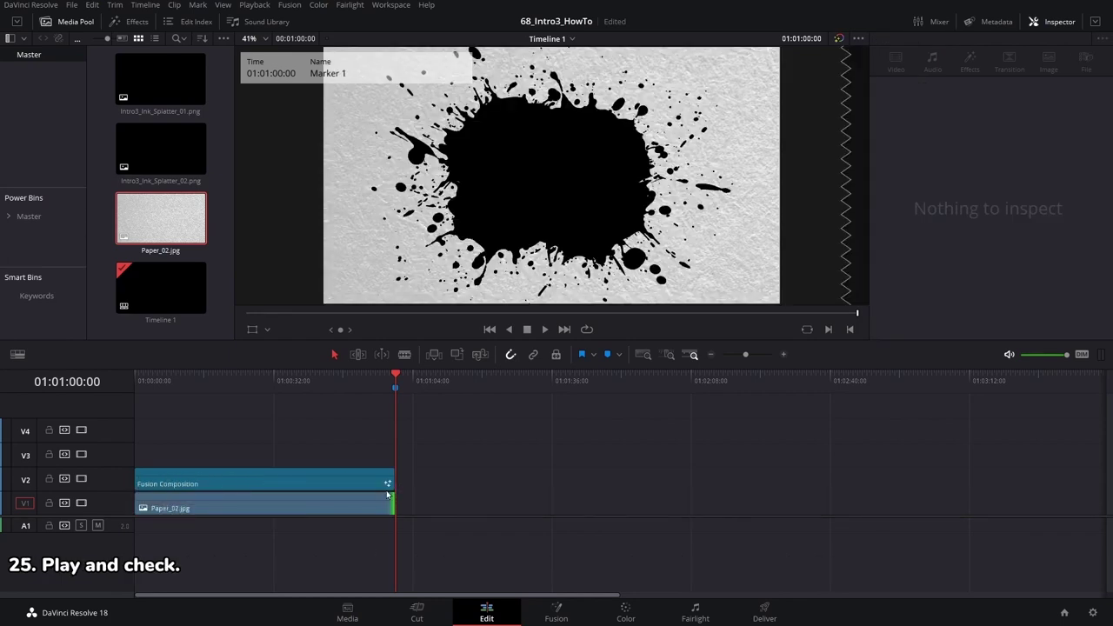
{"action": "left_click_drag", "start_coordinate": [395, 374], "coordinate": [135, 379]}
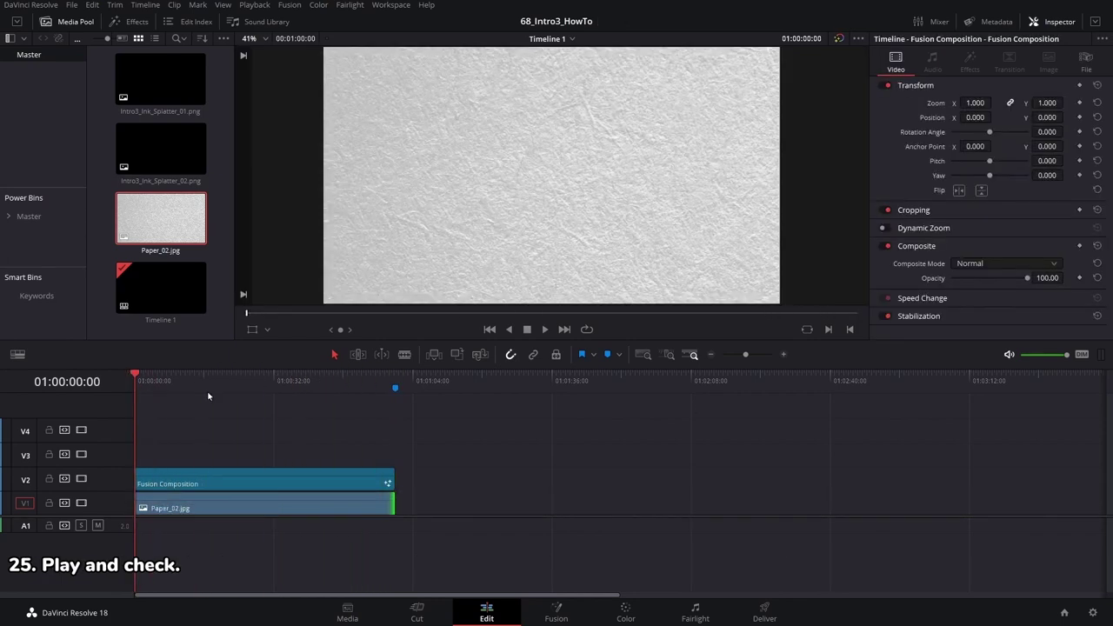
{"action": "left_click", "coordinate": [544, 330]}
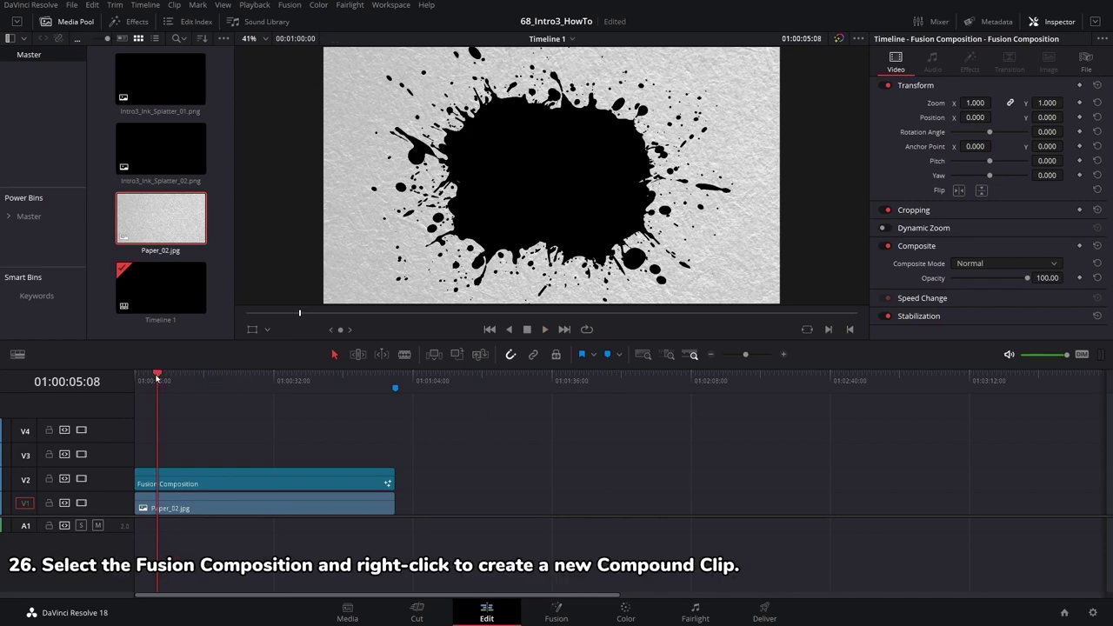
Step: Convert the Fusion Composition clip on V2 into a compound clip with the default name Compound Clip 1
{"action": "left_click_drag", "start_coordinate": [157, 380], "coordinate": [150, 380]}
{"action": "left_click", "coordinate": [216, 478]}
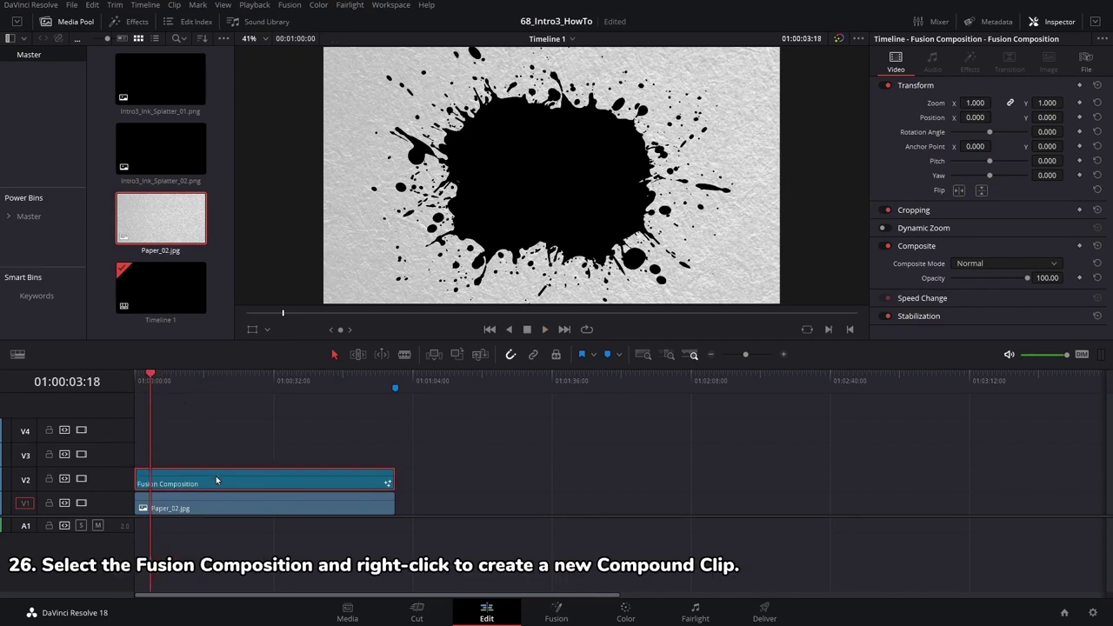
{"action": "right_click", "coordinate": [216, 475]}
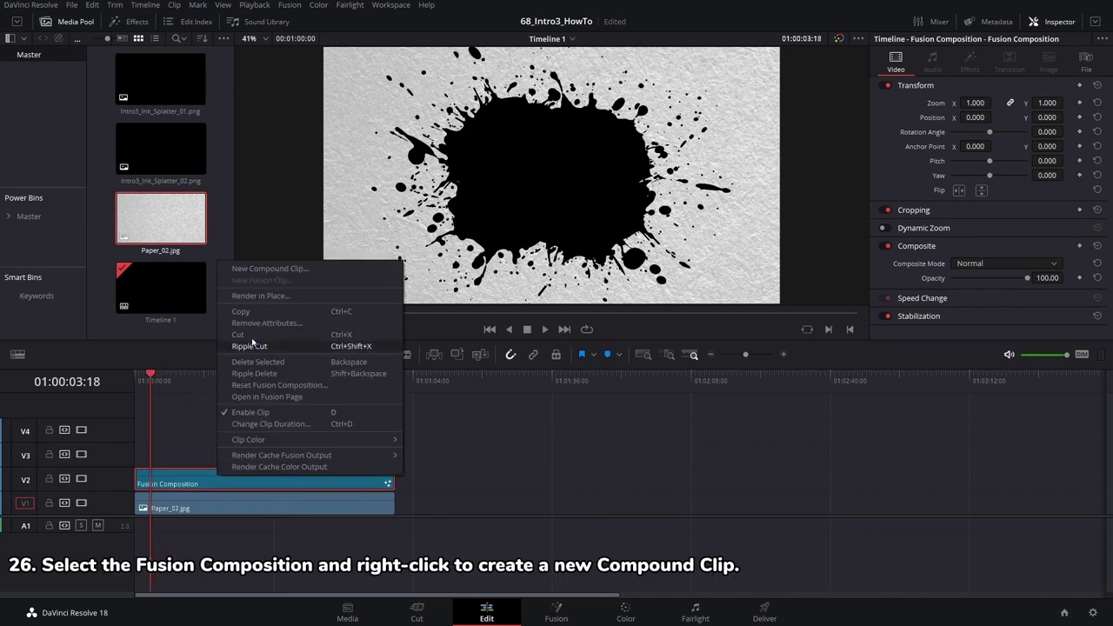
{"action": "left_click", "coordinate": [254, 269]}
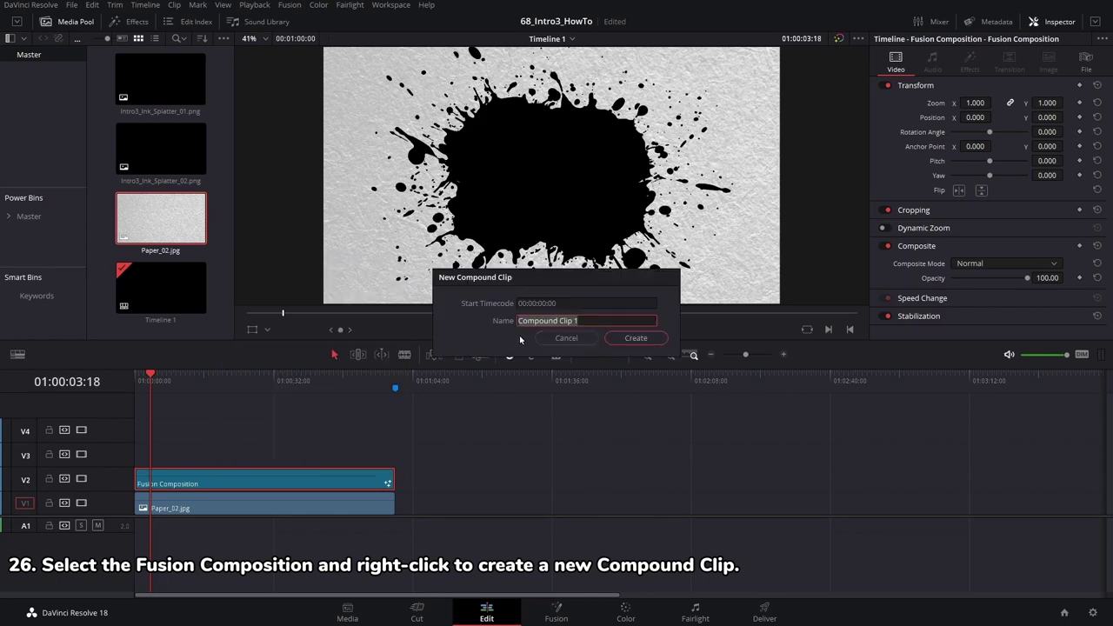
{"action": "left_click", "coordinate": [617, 338]}
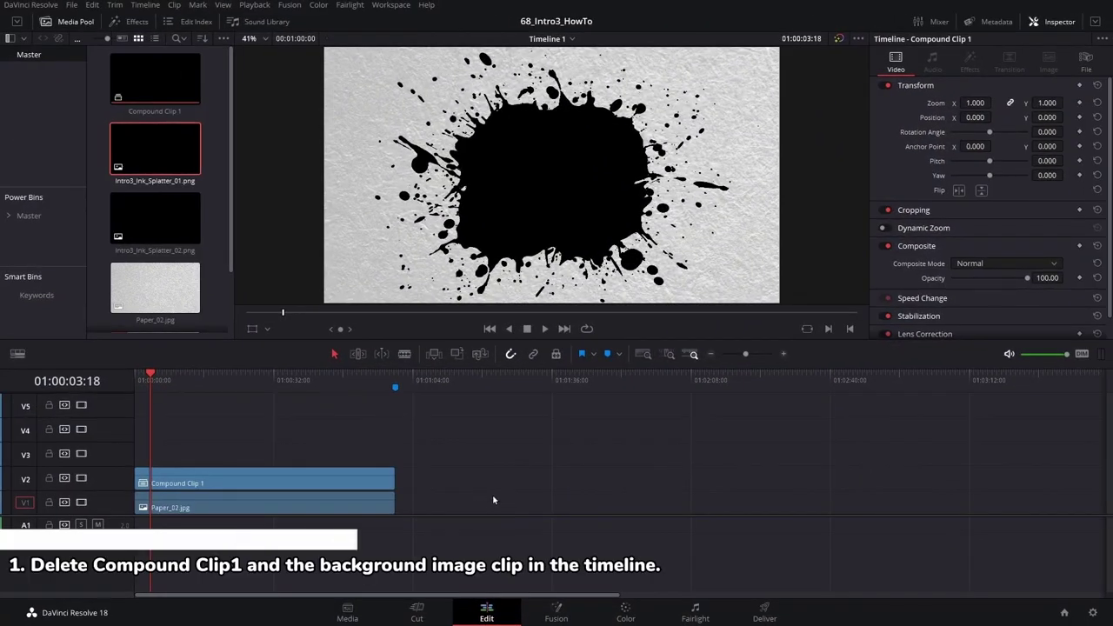
Step: Delete Compound Clip 1 and Paper_02.jpg, then place a new Fusion Composition at the start of V1
{"action": "left_click_drag", "start_coordinate": [493, 497], "coordinate": [260, 479]}
{"action": "key", "text": "Delete"}
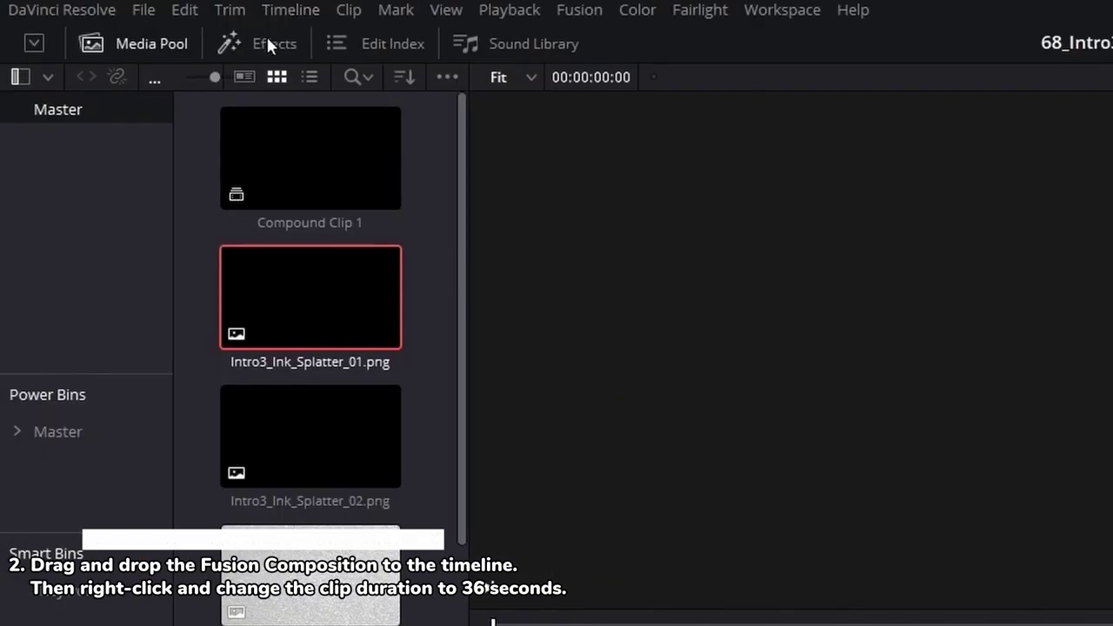
{"action": "left_click", "coordinate": [265, 38]}
{"action": "left_click", "coordinate": [281, 198]}
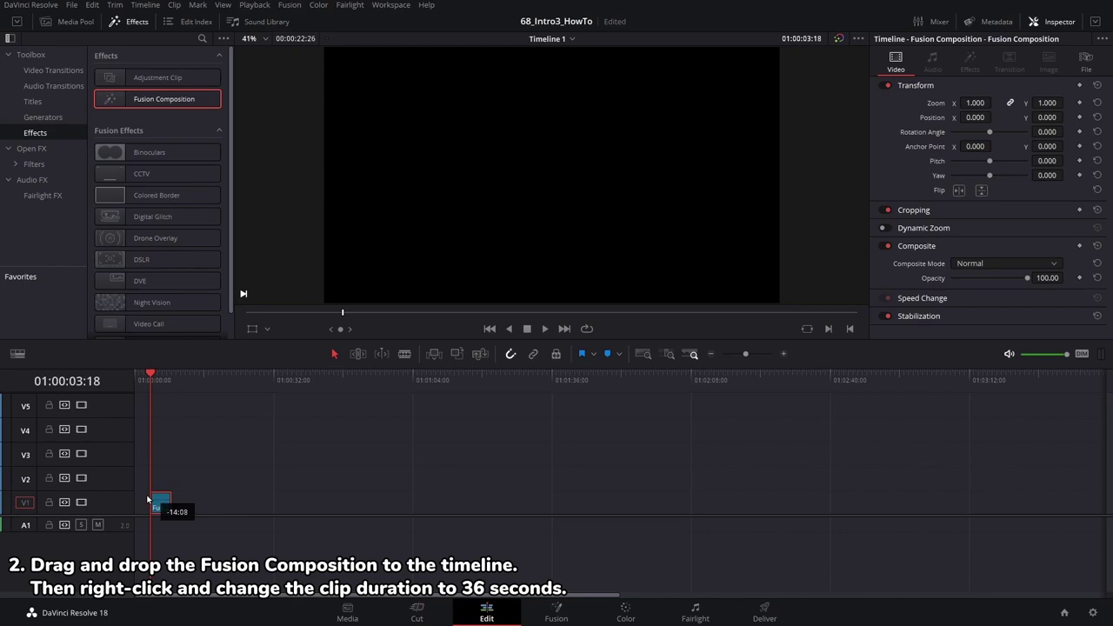
{"action": "left_click_drag", "start_coordinate": [313, 207], "coordinate": [287, 546]}
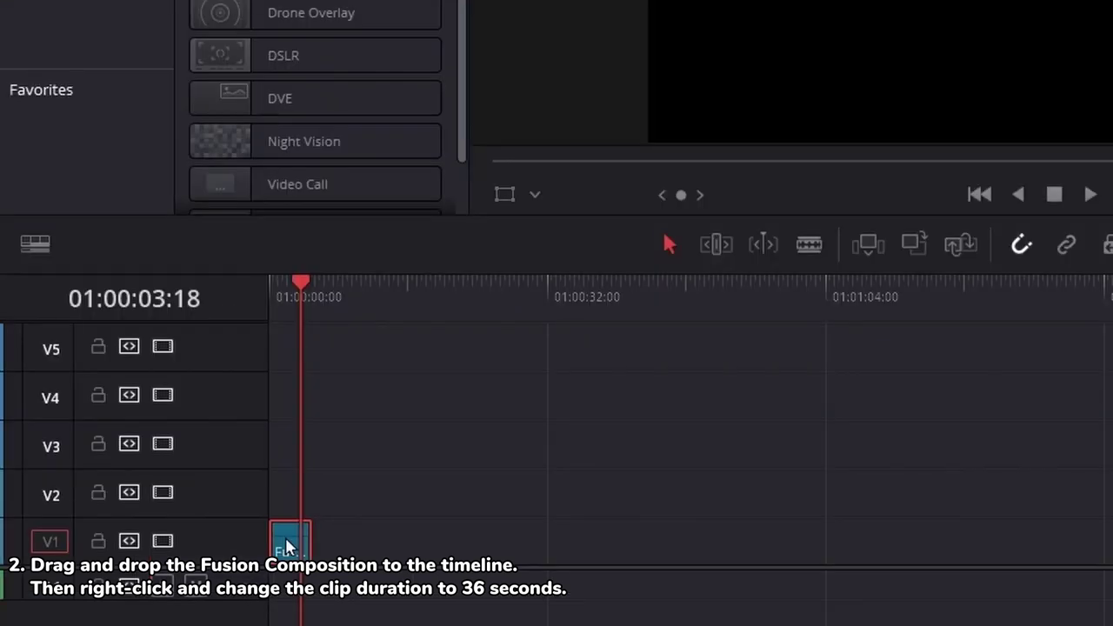
Step: Change the new Fusion Composition clip's duration to 36 seconds
{"action": "right_click", "coordinate": [287, 546]}
{"action": "left_click", "coordinate": [337, 428]}
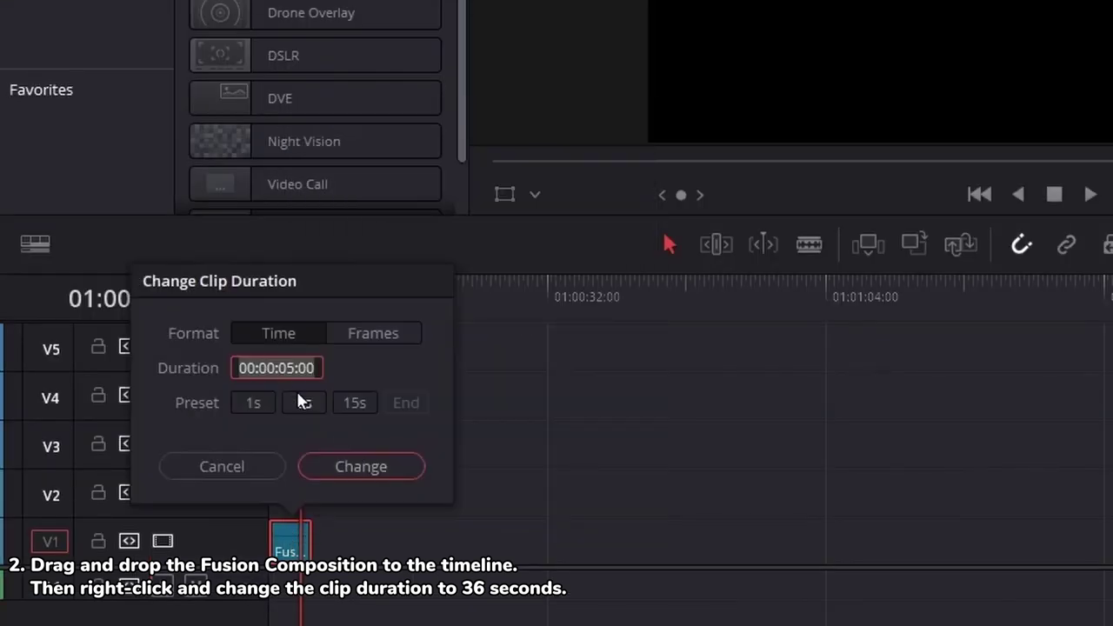
{"action": "left_click", "coordinate": [287, 368]}
{"action": "type", "text": "36"}
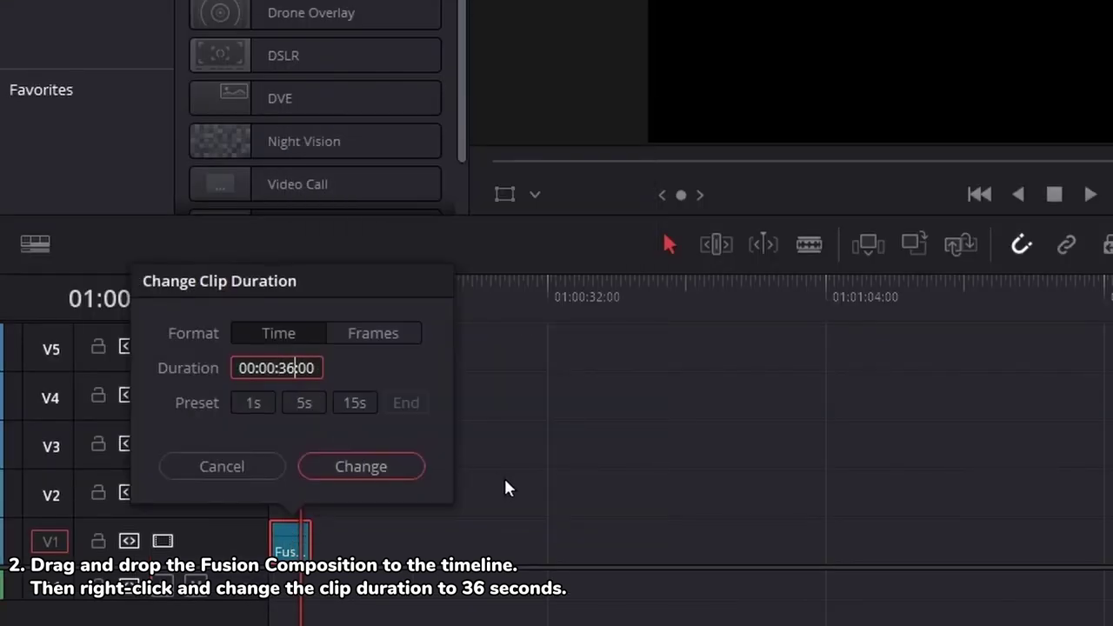
{"action": "left_click", "coordinate": [407, 470]}
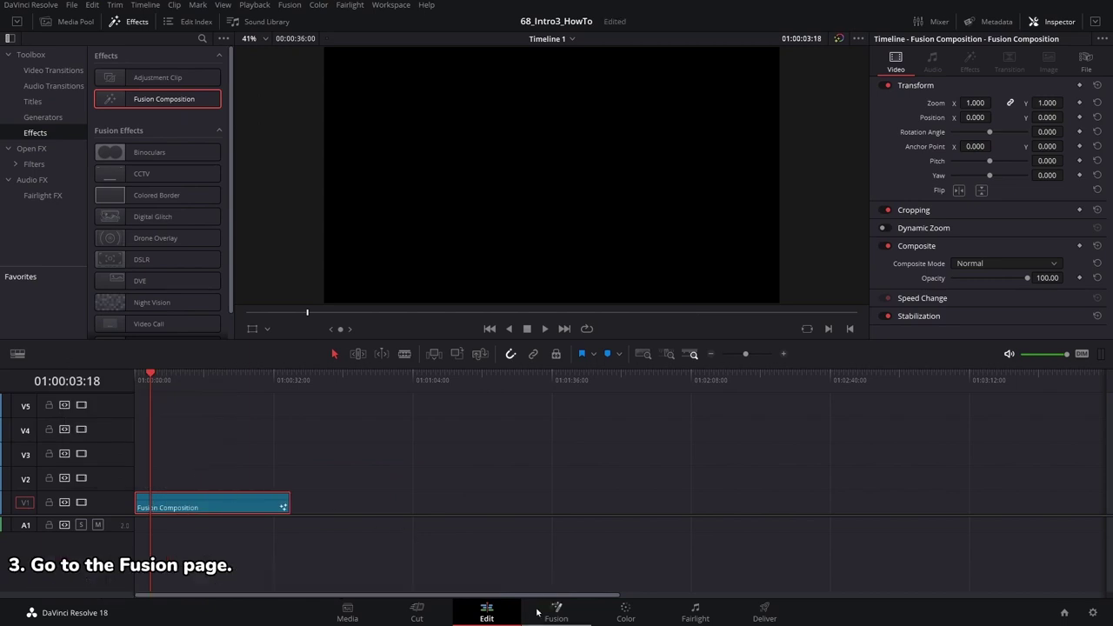
Step: On the Fusion page, add Compound Clip 1 and a Text1 node, routing Merge1 into MediaOut1
{"action": "left_click", "coordinate": [553, 612]}
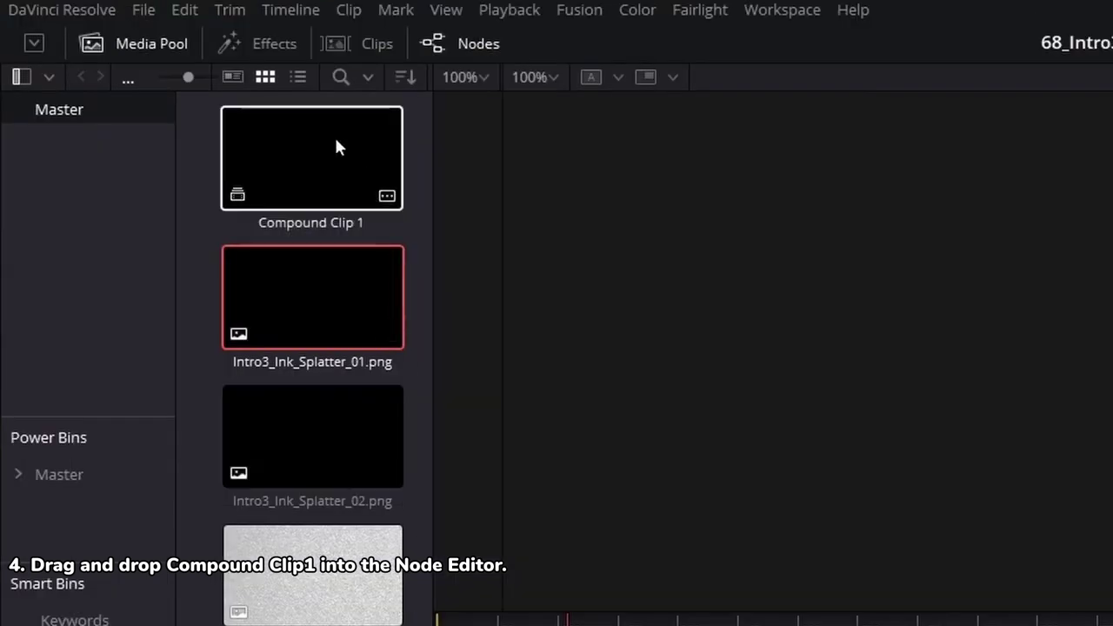
{"action": "left_click_drag", "start_coordinate": [157, 83], "coordinate": [107, 474]}
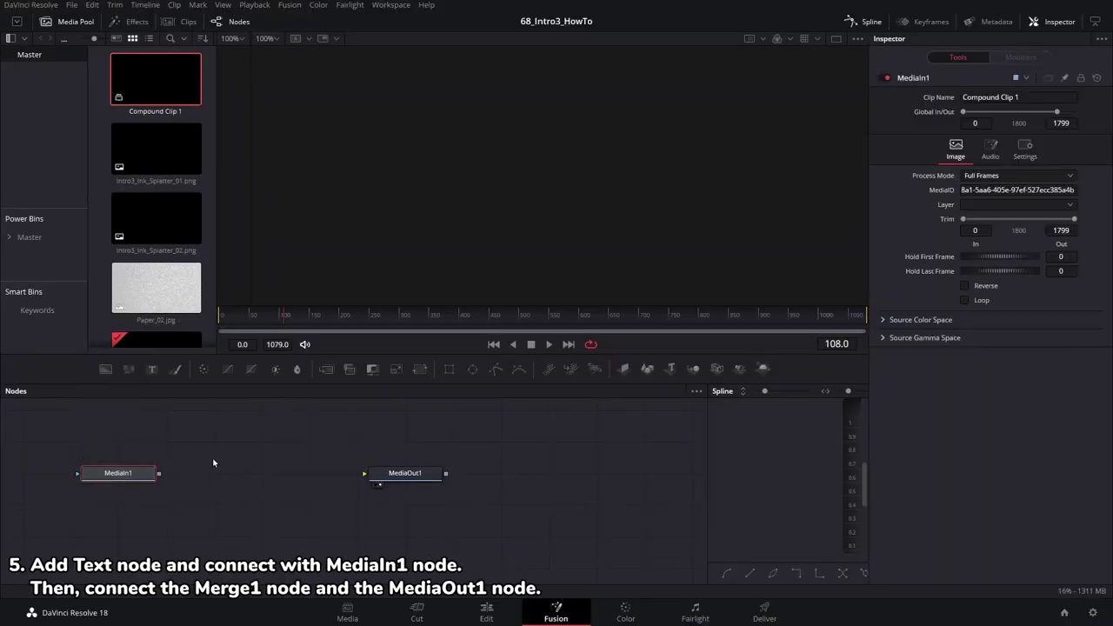
{"action": "mouse_move", "coordinate": [151, 369]}
{"action": "left_mouse_down"}
{"action": "mouse_move", "coordinate": [245, 446]}
{"action": "mouse_move", "coordinate": [159, 473]}
{"action": "left_mouse_up"}
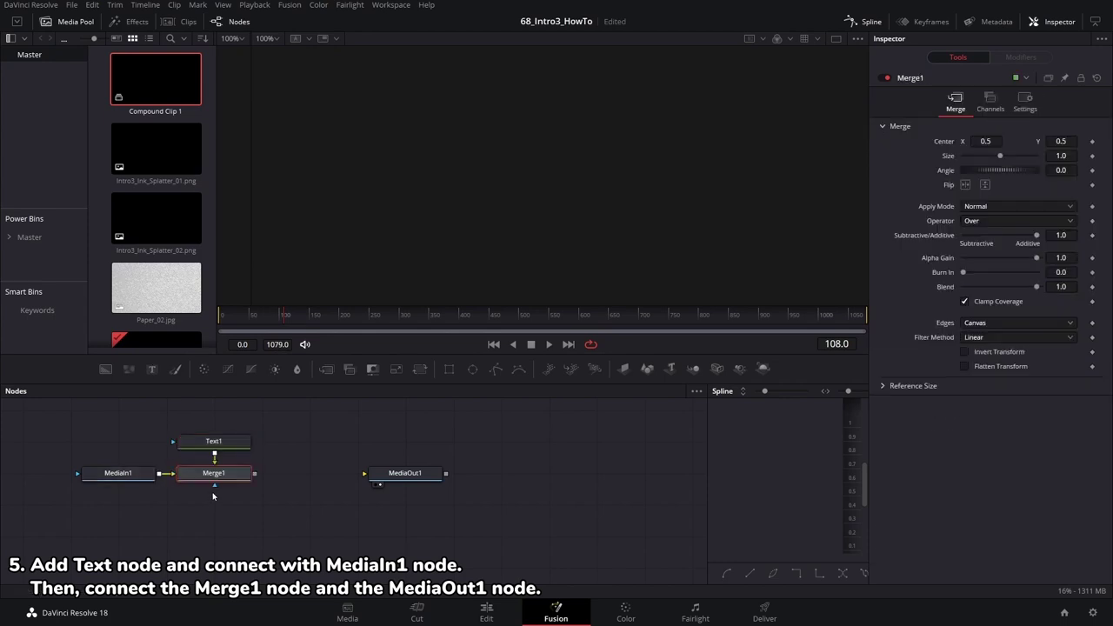
{"action": "left_click_drag", "start_coordinate": [256, 473], "coordinate": [408, 481]}
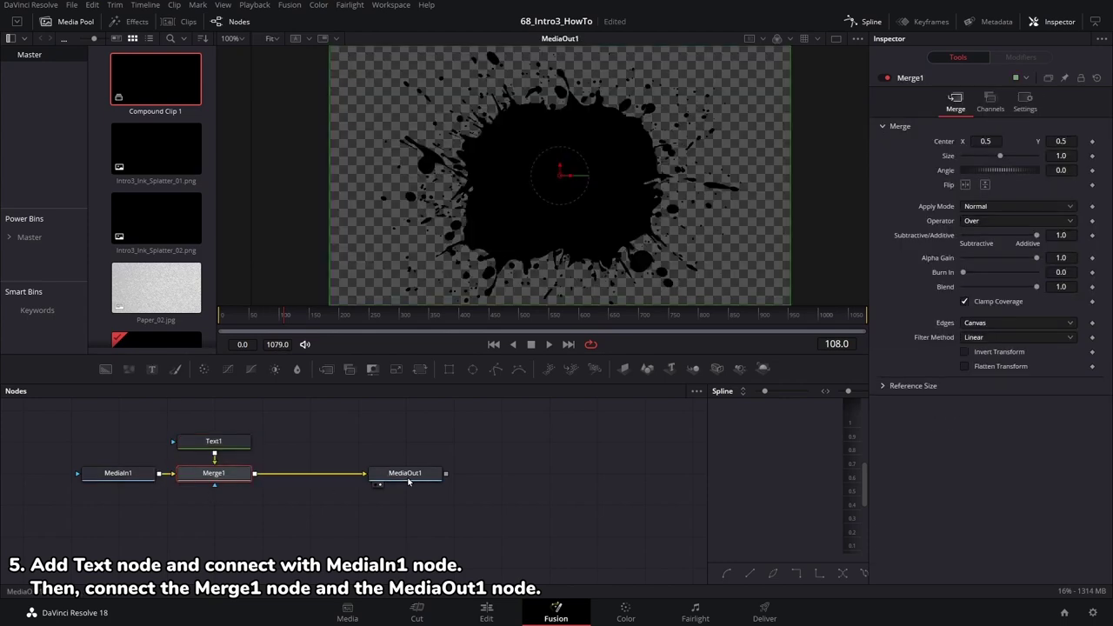
{"action": "left_click", "coordinate": [213, 441]}
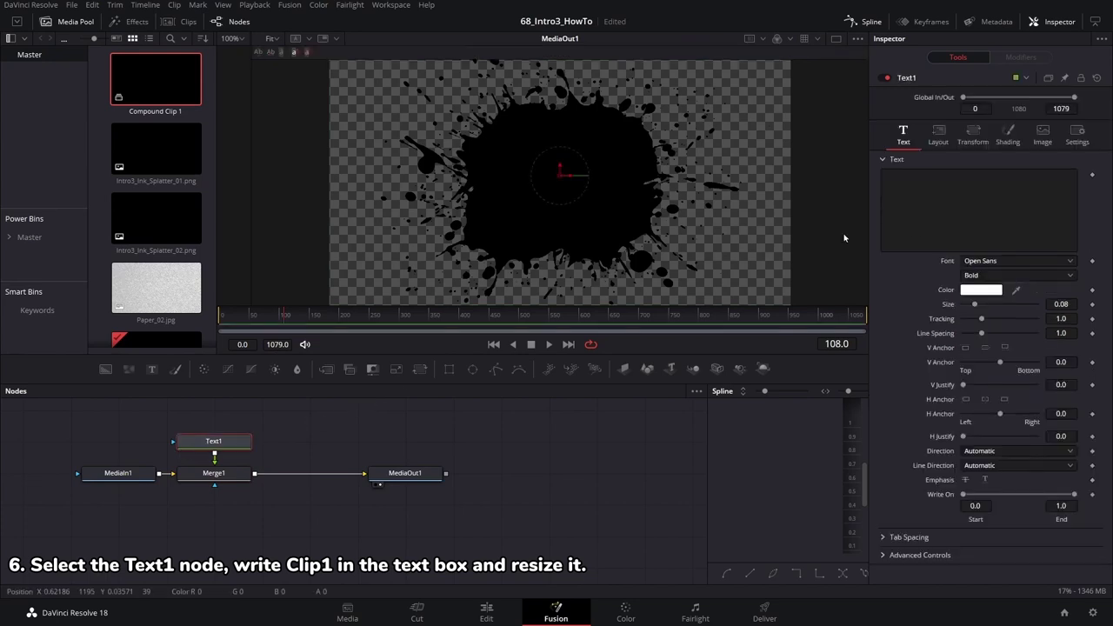
Step: Enter 'Ink', 'Splatters', 'Clip1' on three lines in Text1 and enlarge it to Size 0.1214
{"action": "left_click", "coordinate": [929, 184]}
{"action": "type", "text": "Ink"}
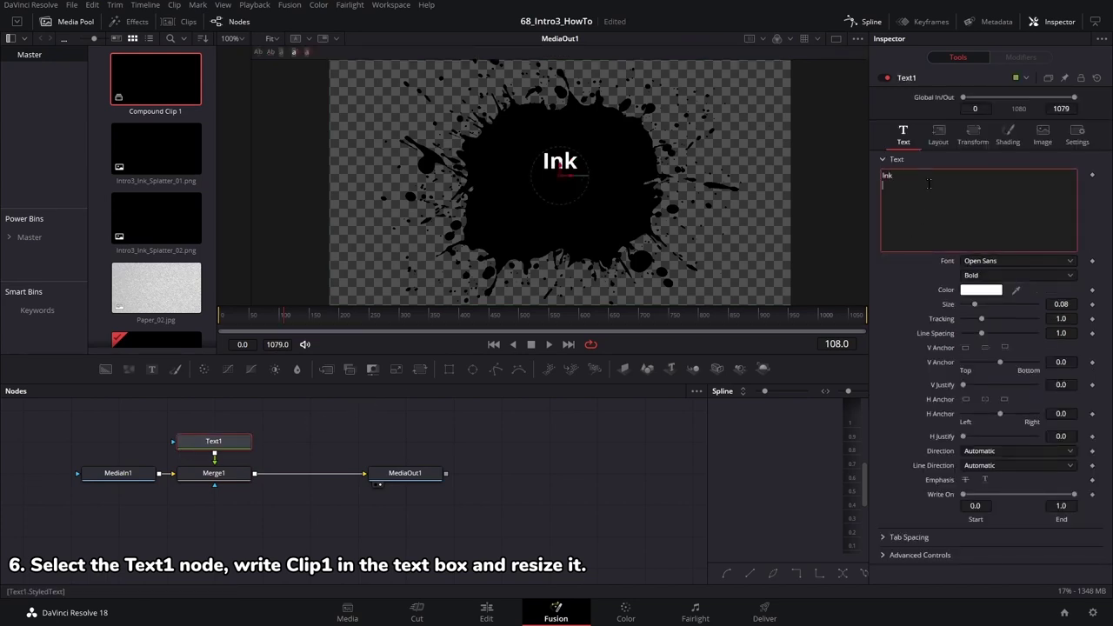
{"action": "key", "text": "Return"}
{"action": "type", "text": "Splatters"}
{"action": "key", "text": "Return"}
{"action": "type", "text": "Clip1"}
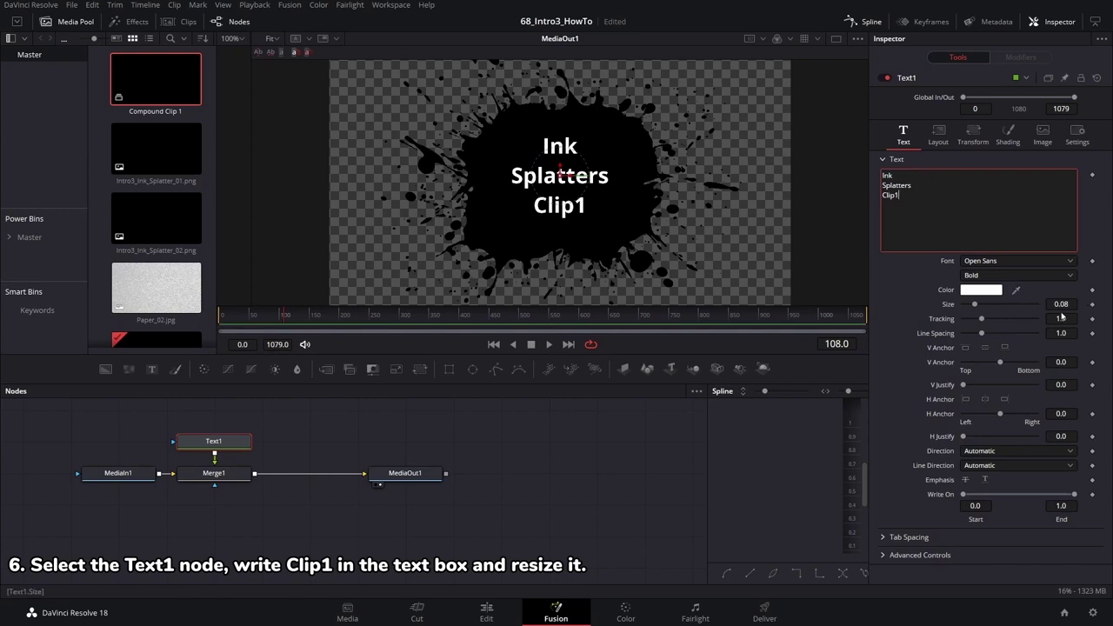
{"action": "mouse_move", "coordinate": [1061, 305]}
{"action": "left_mouse_down"}
{"action": "mouse_move", "coordinate": [1087, 305]}
{"action": "mouse_move", "coordinate": [1047, 333]}
{"action": "left_mouse_up"}
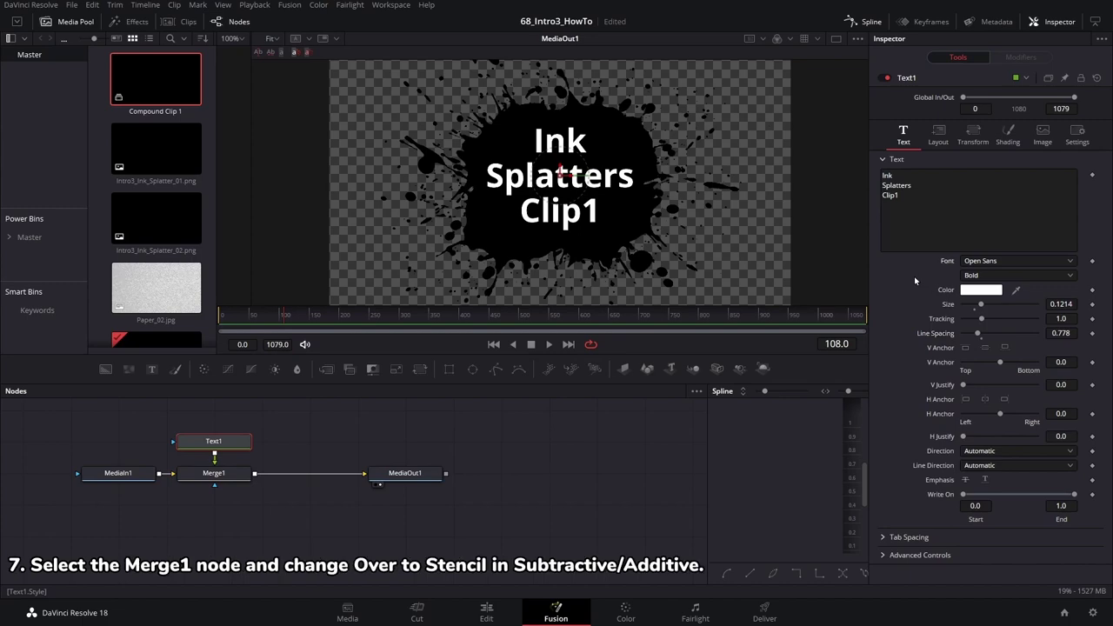
Step: Set Merge1's operator to Stencil so the text is cut from the ink
{"action": "left_click", "coordinate": [217, 473]}
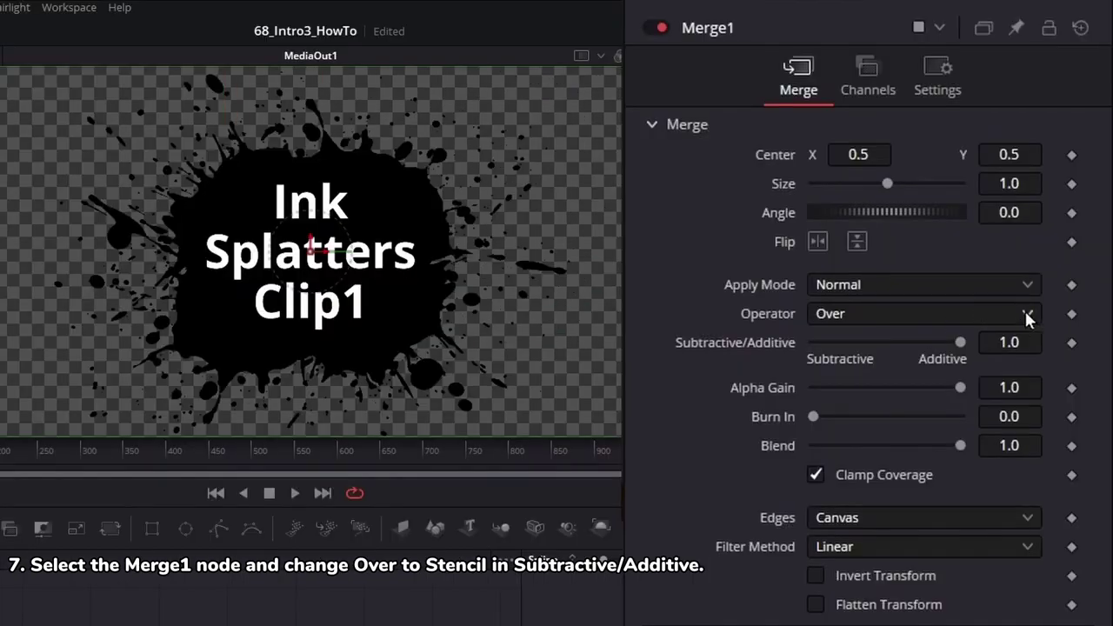
{"action": "left_click", "coordinate": [1026, 315]}
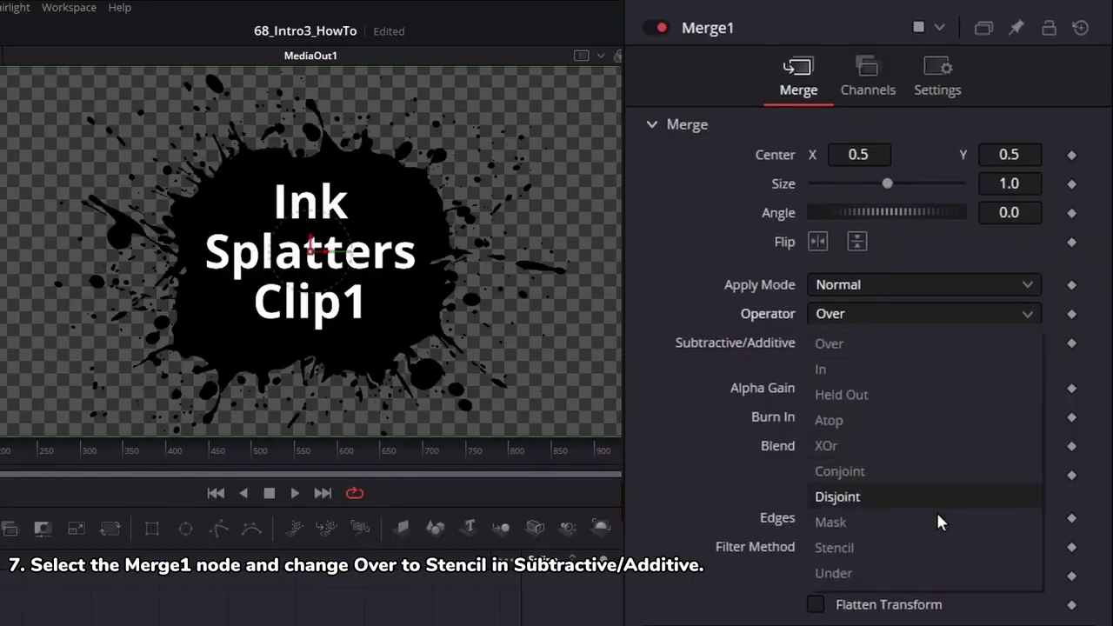
{"action": "left_click", "coordinate": [937, 545]}
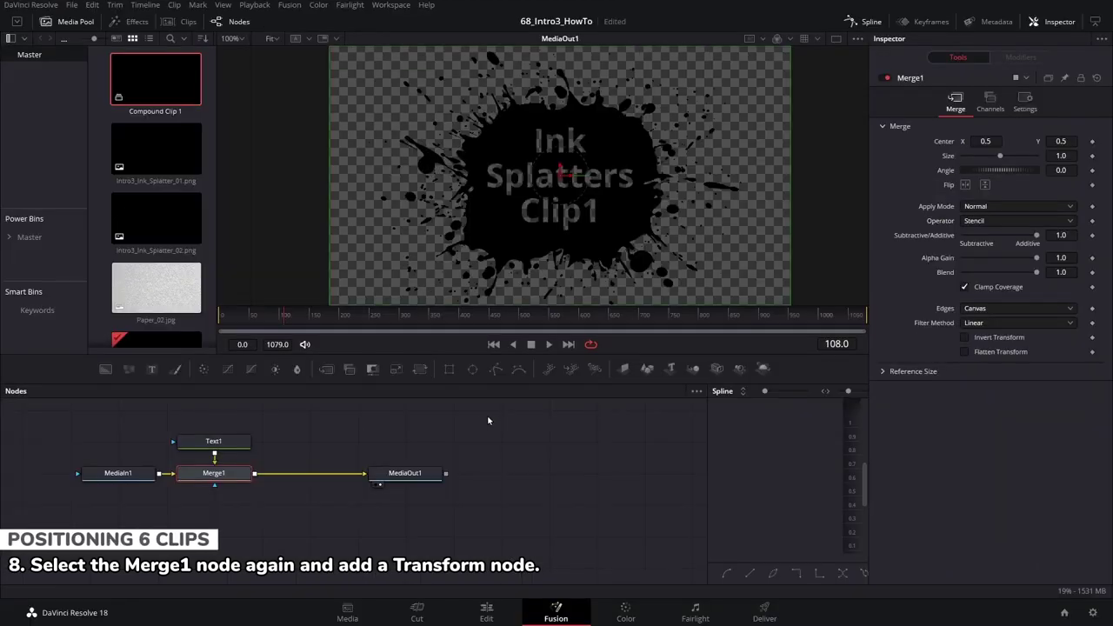
Step: Insert Transform1 and a new Merge after Merge1, setting Transform1's Size to 0.35
{"action": "left_click", "coordinate": [231, 473]}
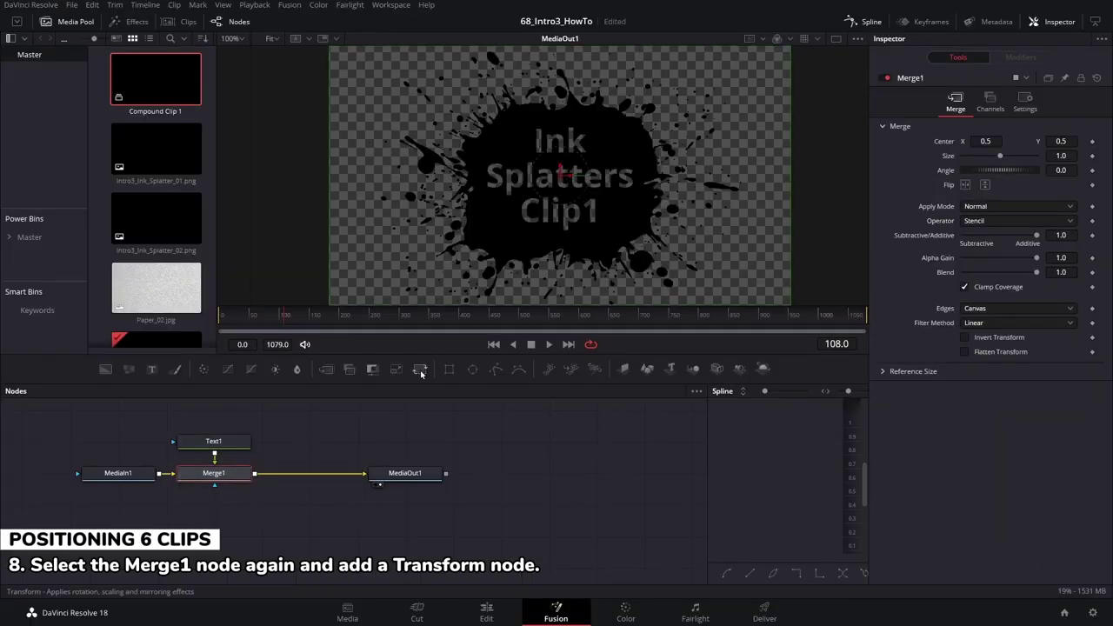
{"action": "left_click", "coordinate": [420, 370]}
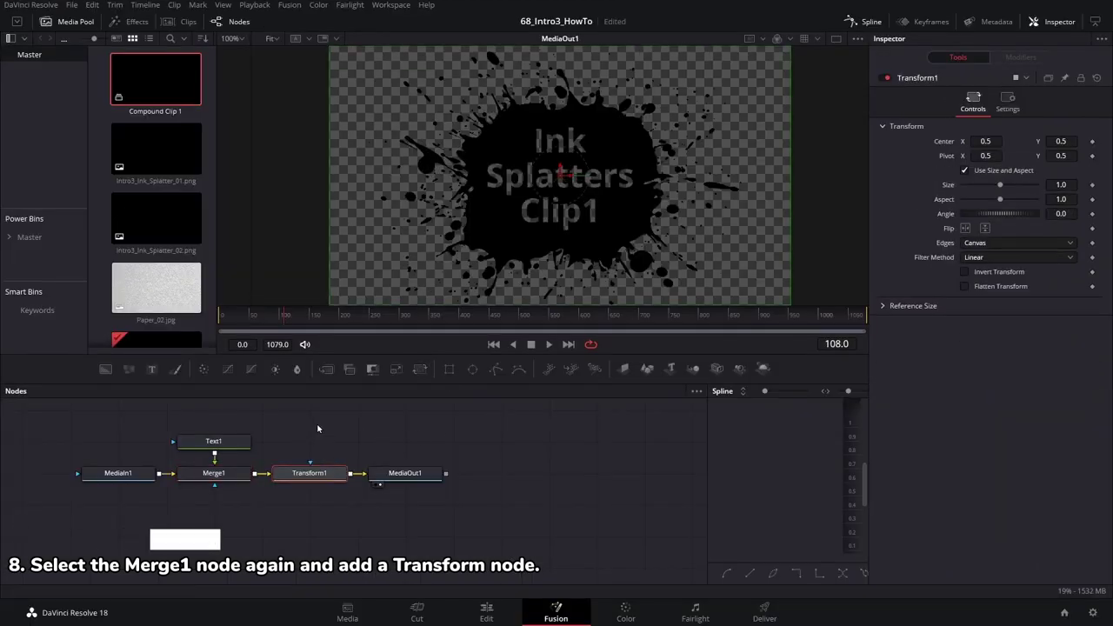
{"action": "left_click", "coordinate": [323, 475]}
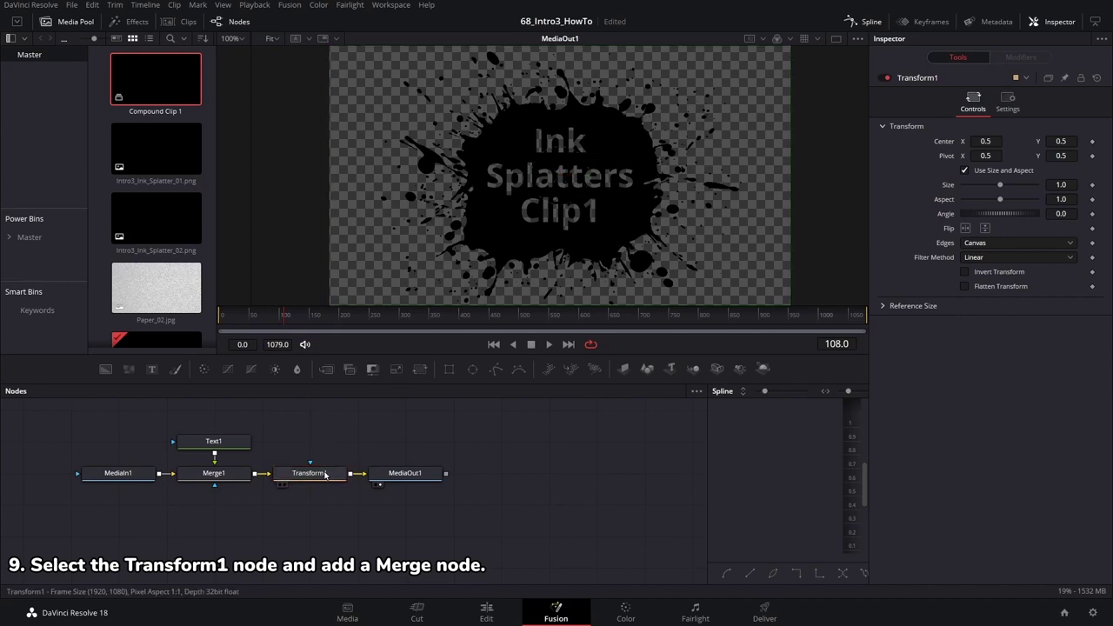
{"action": "left_click", "coordinate": [326, 369]}
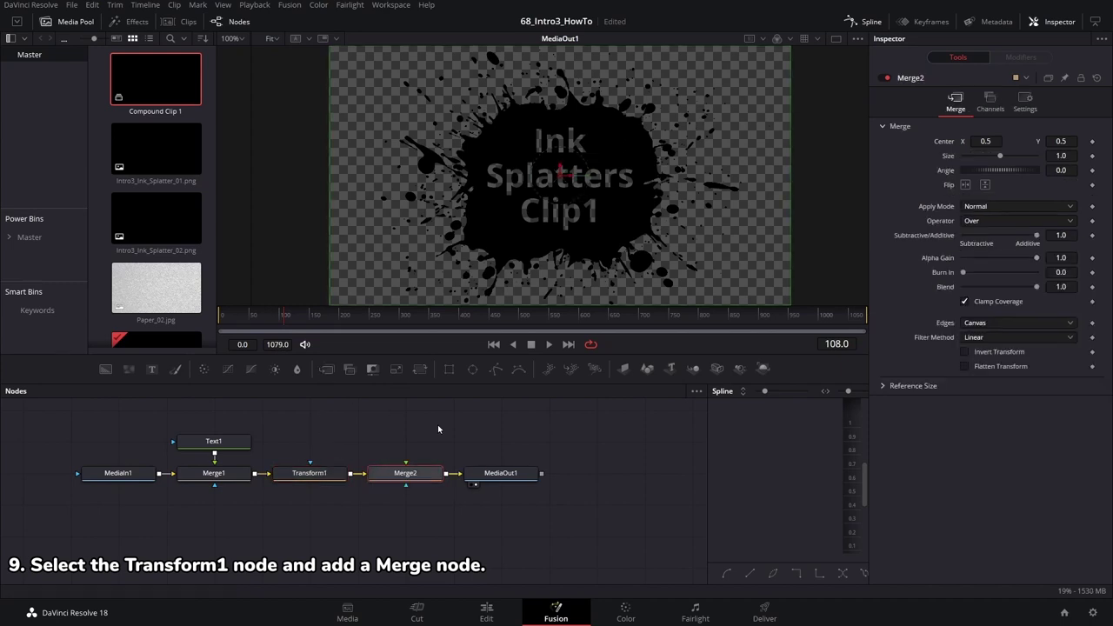
{"action": "left_click", "coordinate": [312, 474]}
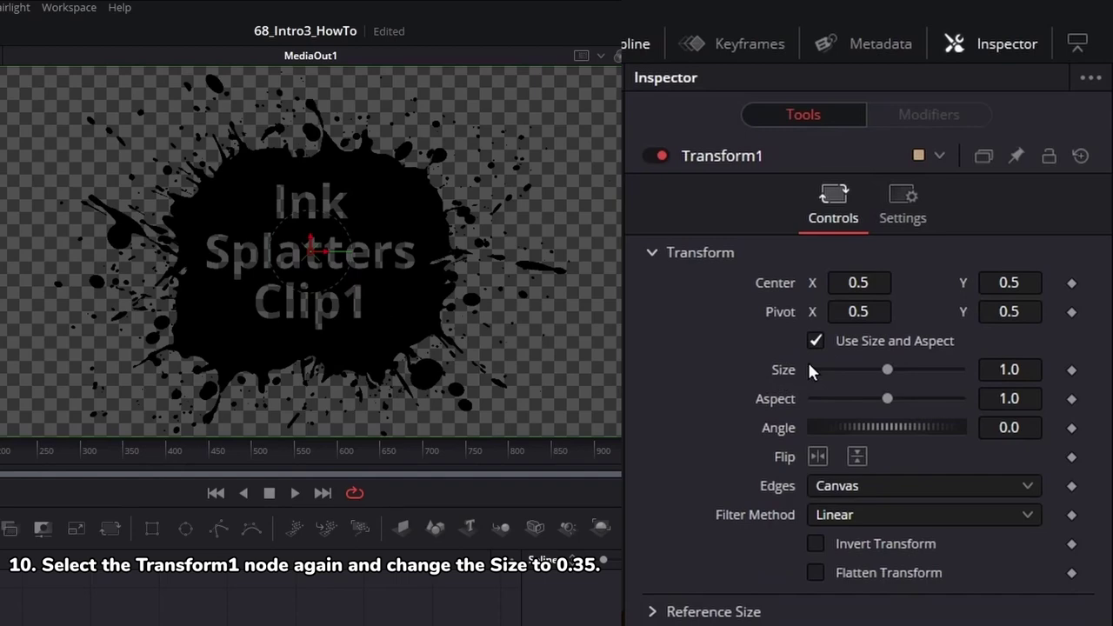
{"action": "left_click", "coordinate": [1034, 369]}
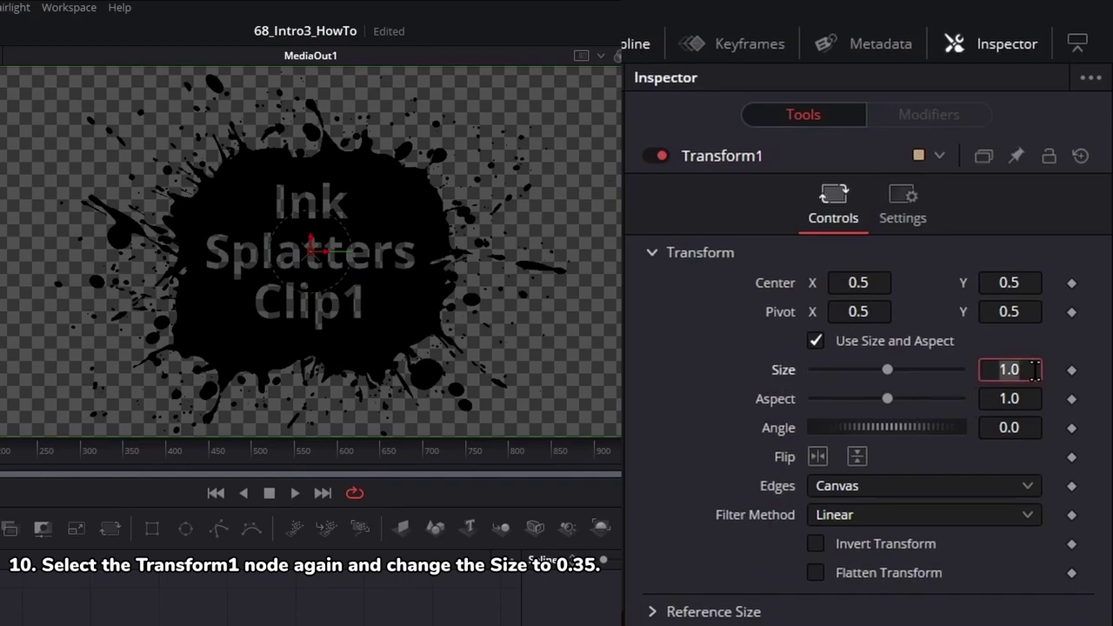
{"action": "type", "text": "0.35"}
{"action": "key", "text": "Tab"}
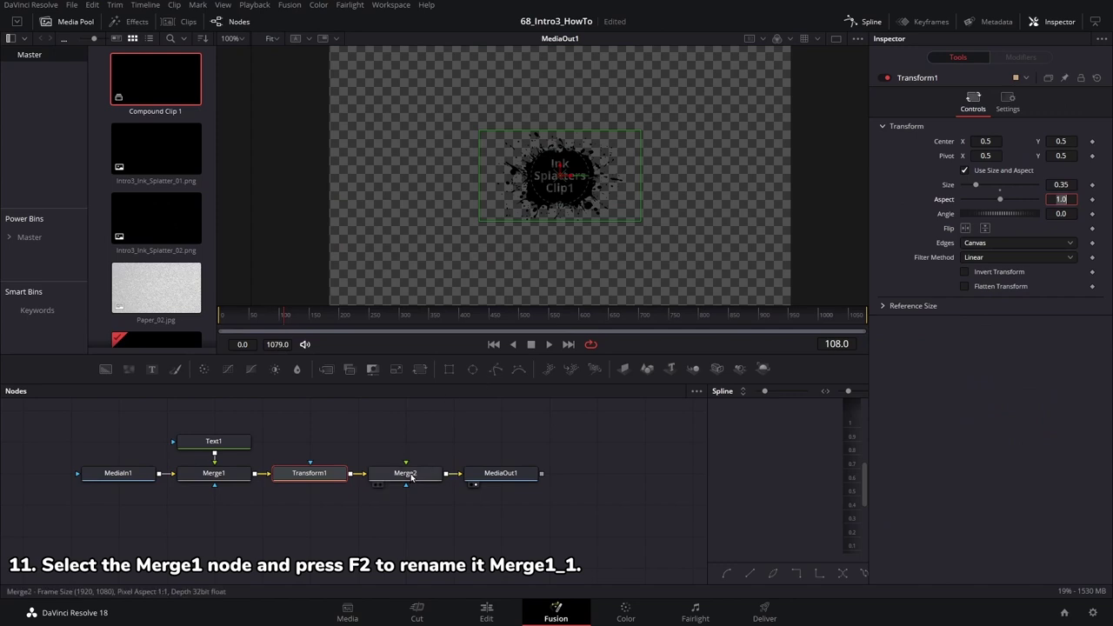
Step: Rename the Merge2 node to Merge1_1
{"action": "left_click", "coordinate": [411, 476]}
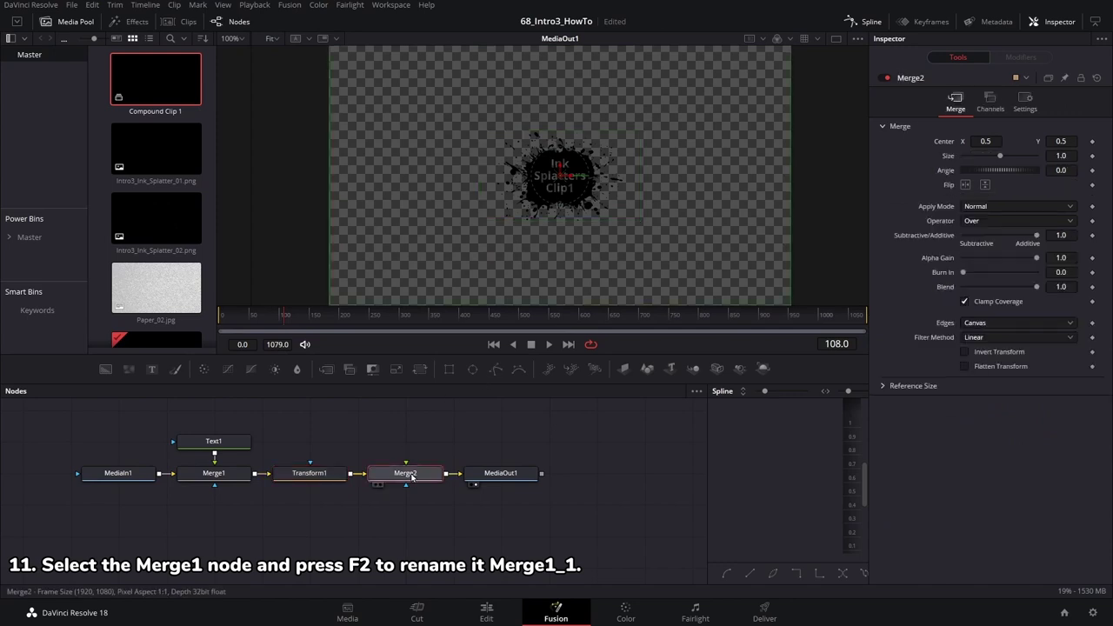
{"action": "key", "text": "F2"}
{"action": "type", "text": "Merge1_1"}
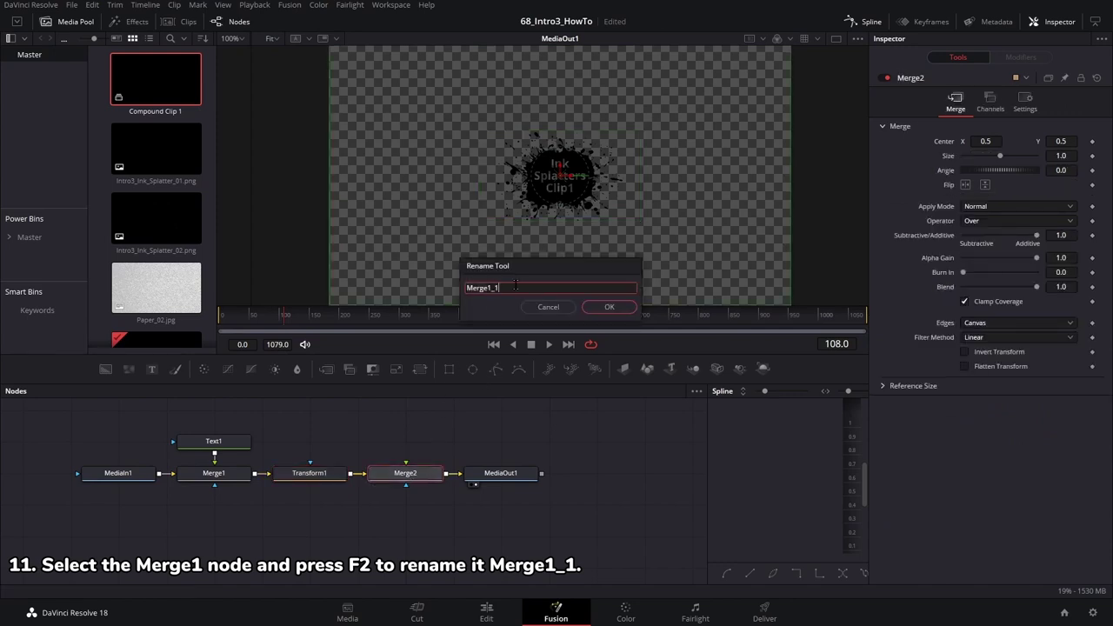
{"action": "left_click", "coordinate": [633, 312]}
{"action": "left_click", "coordinate": [644, 463]}
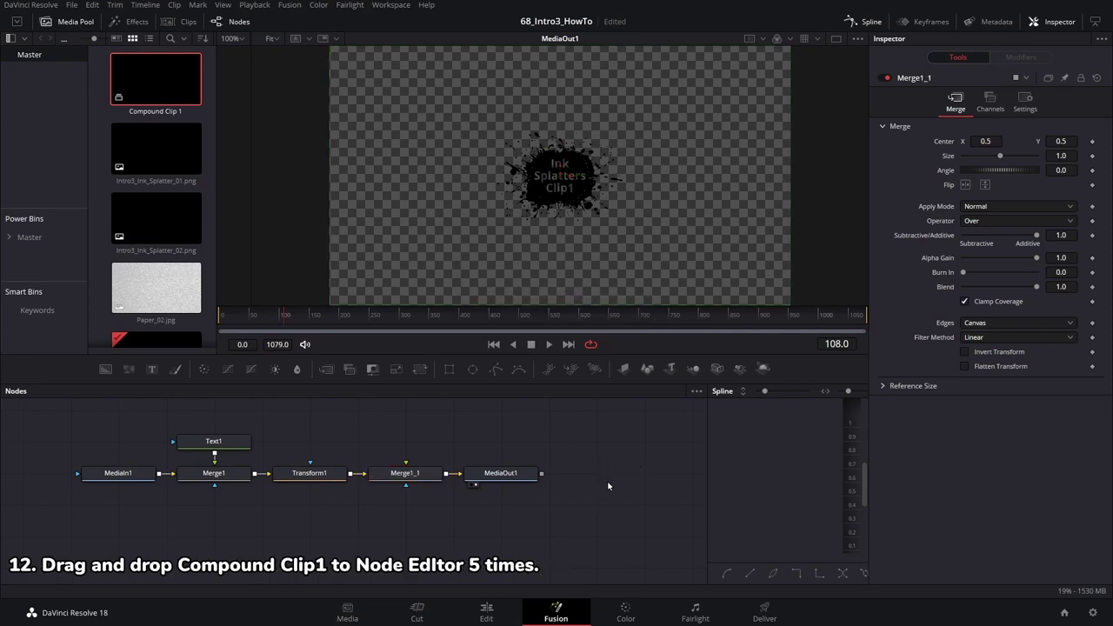
Step: Add Compound Clip 1 to the node graph as MediaIn2 through MediaIn6, one per row
{"action": "left_click_drag", "start_coordinate": [625, 352], "coordinate": [624, 125]}
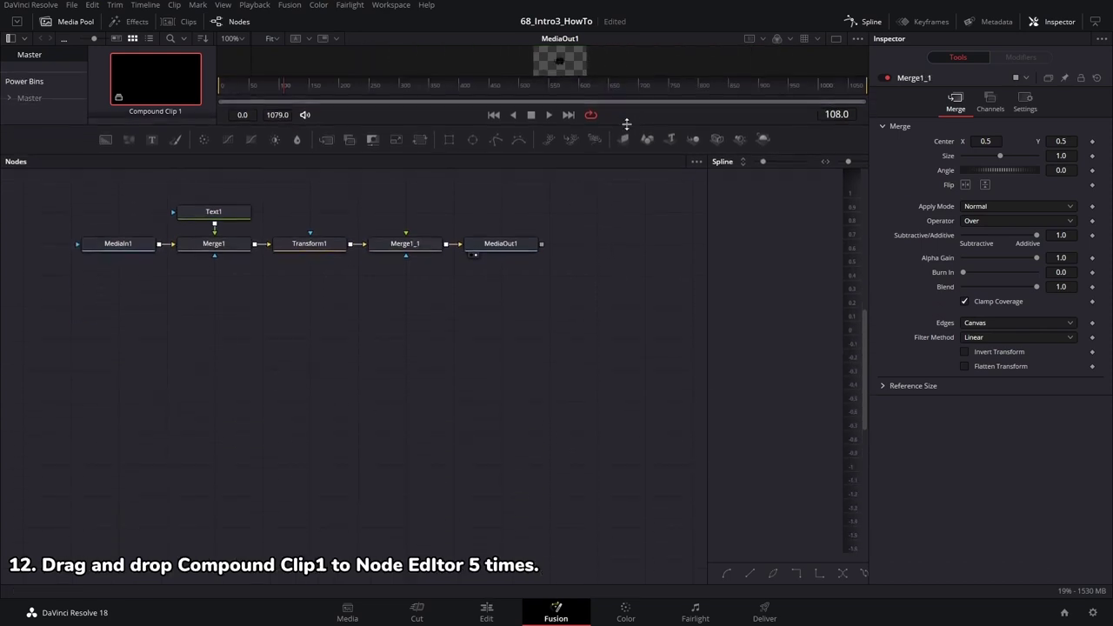
{"action": "scroll", "coordinate": [594, 237], "scroll_direction": "down", "scroll_amount": 1}
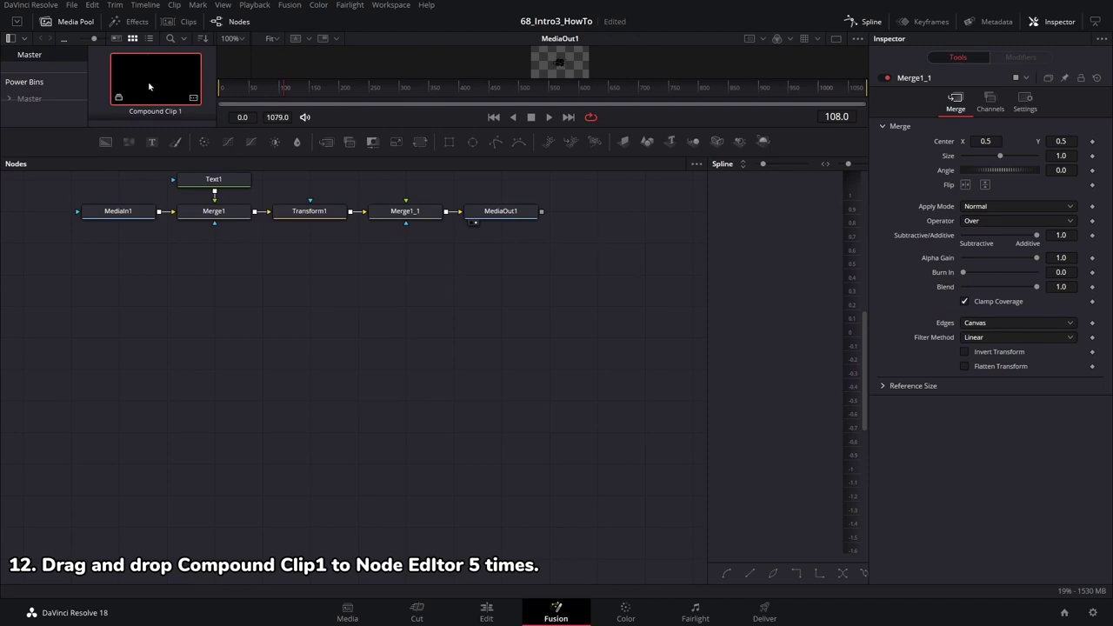
{"action": "left_click_drag", "start_coordinate": [149, 86], "coordinate": [118, 274]}
{"action": "left_click_drag", "start_coordinate": [149, 86], "coordinate": [123, 337]}
{"action": "left_click_drag", "start_coordinate": [149, 86], "coordinate": [118, 400]}
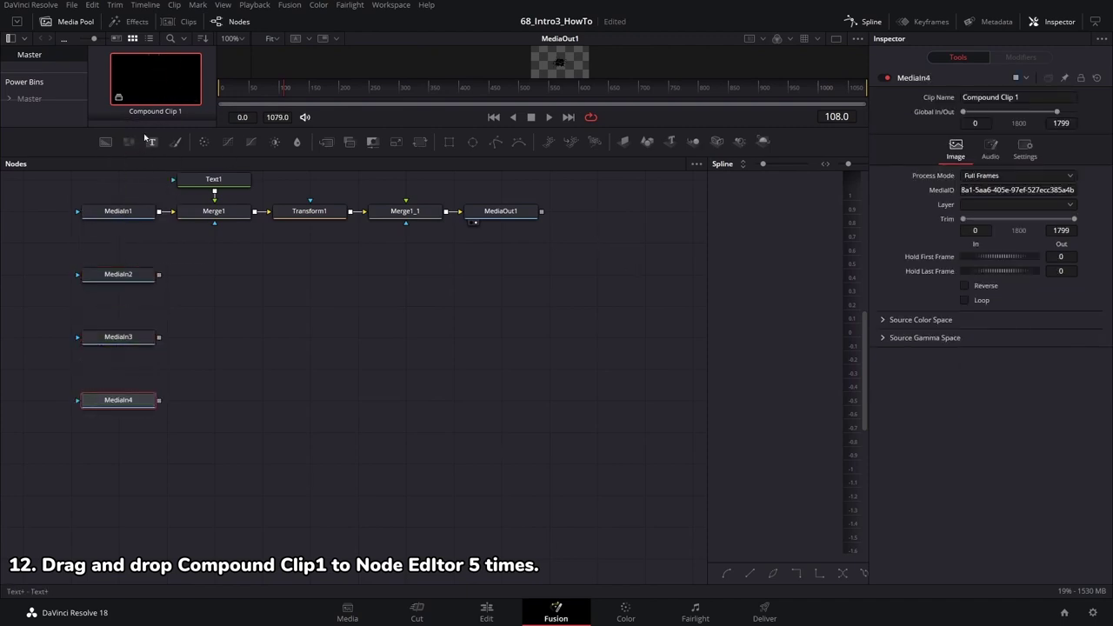
{"action": "left_click_drag", "start_coordinate": [148, 86], "coordinate": [118, 463]}
{"action": "left_click_drag", "start_coordinate": [148, 86], "coordinate": [121, 526]}
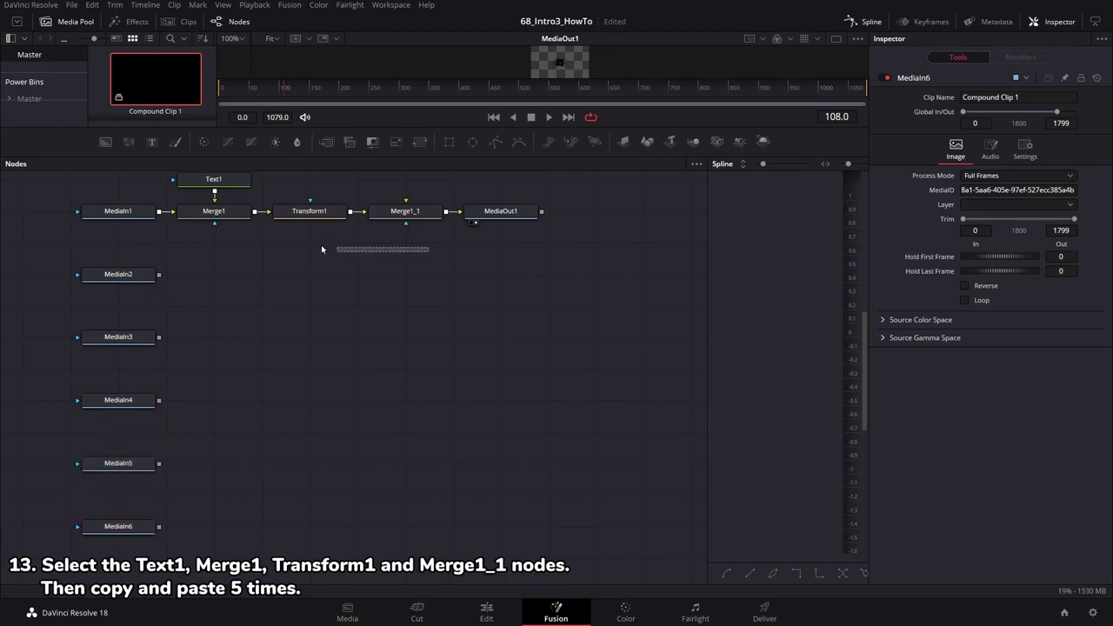
Step: Copy the Text1, Merge1, Transform1, Merge1_1 group and paste it onto each MediaIn2–MediaIn6 row
{"action": "left_click_drag", "start_coordinate": [321, 248], "coordinate": [200, 171]}
{"action": "key", "text": "ctrl+c"}
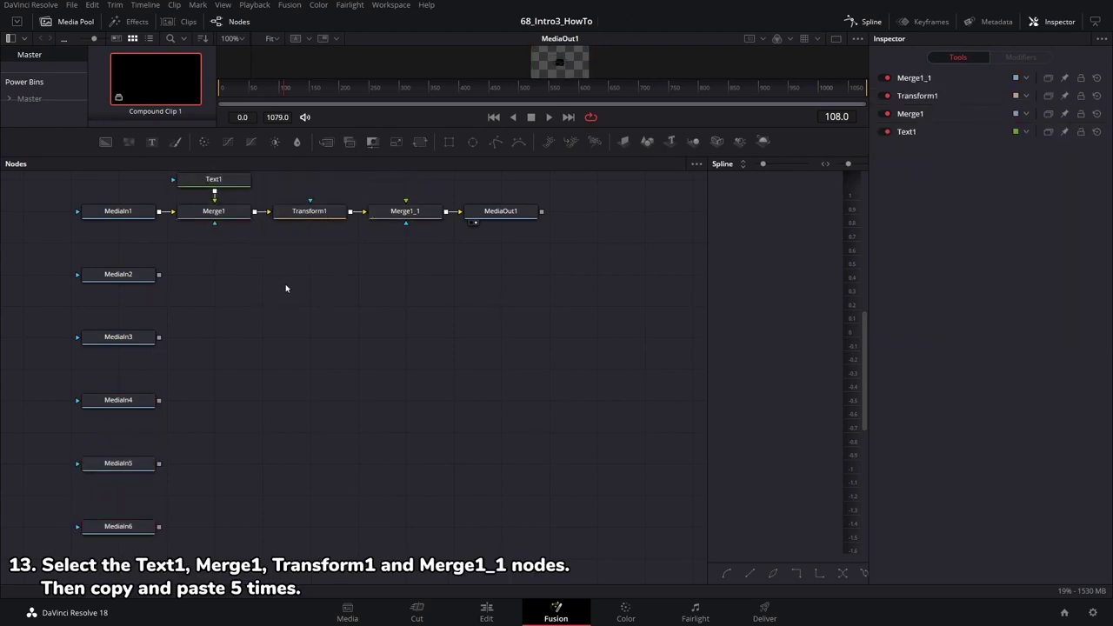
{"action": "key", "text": "ctrl+v"}
{"action": "key", "text": "ctrl+v"}
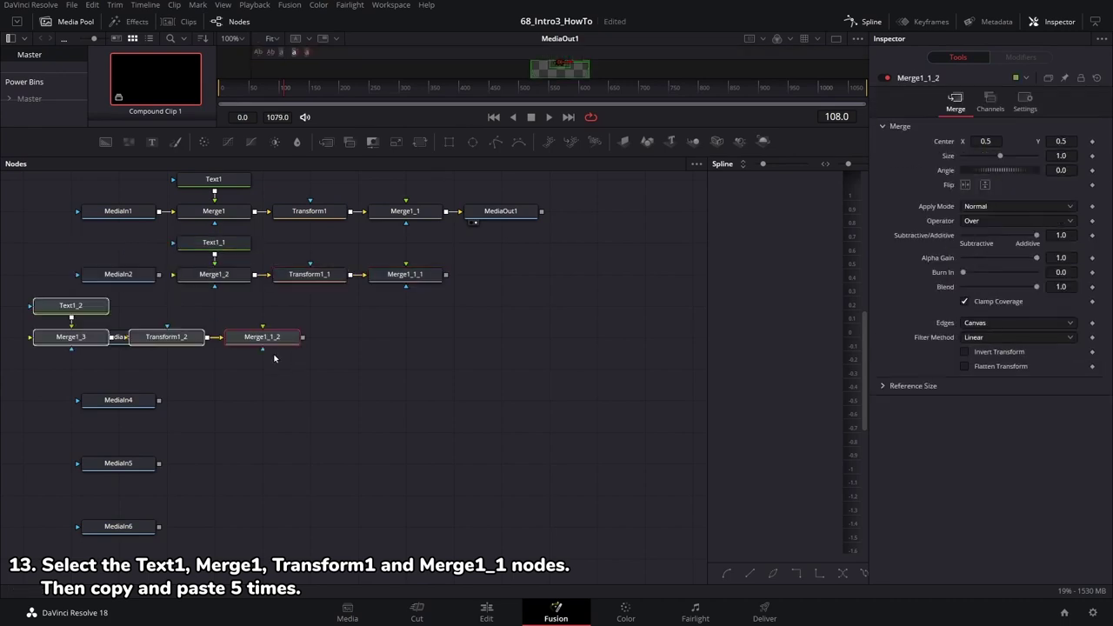
{"action": "left_click_drag", "start_coordinate": [261, 333], "coordinate": [400, 339]}
{"action": "key", "text": "ctrl+v"}
{"action": "left_click_drag", "start_coordinate": [268, 439], "coordinate": [364, 407]}
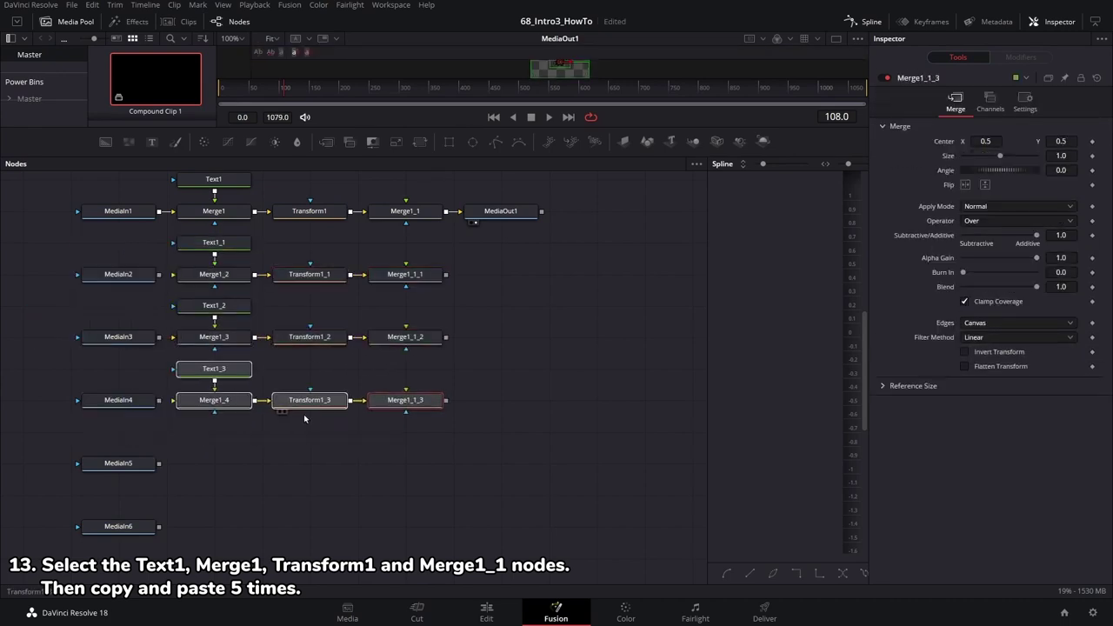
{"action": "key", "text": "ctrl+v"}
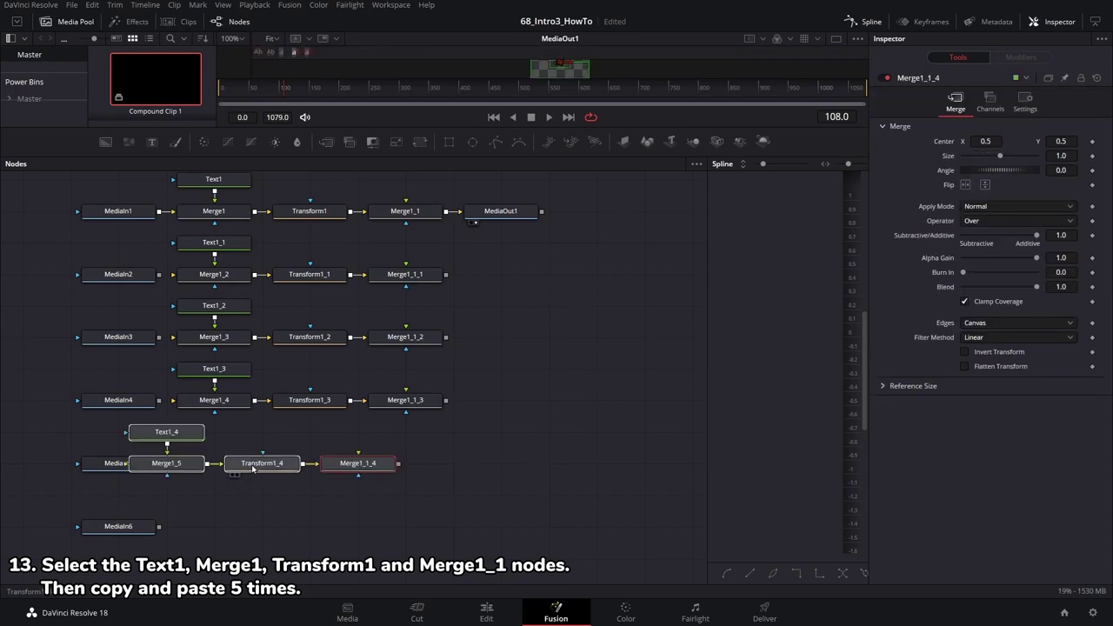
{"action": "left_click_drag", "start_coordinate": [261, 474], "coordinate": [309, 468]}
{"action": "key", "text": "ctrl+v"}
{"action": "left_click_drag", "start_coordinate": [231, 566], "coordinate": [279, 538]}
{"action": "left_click", "coordinate": [489, 241]}
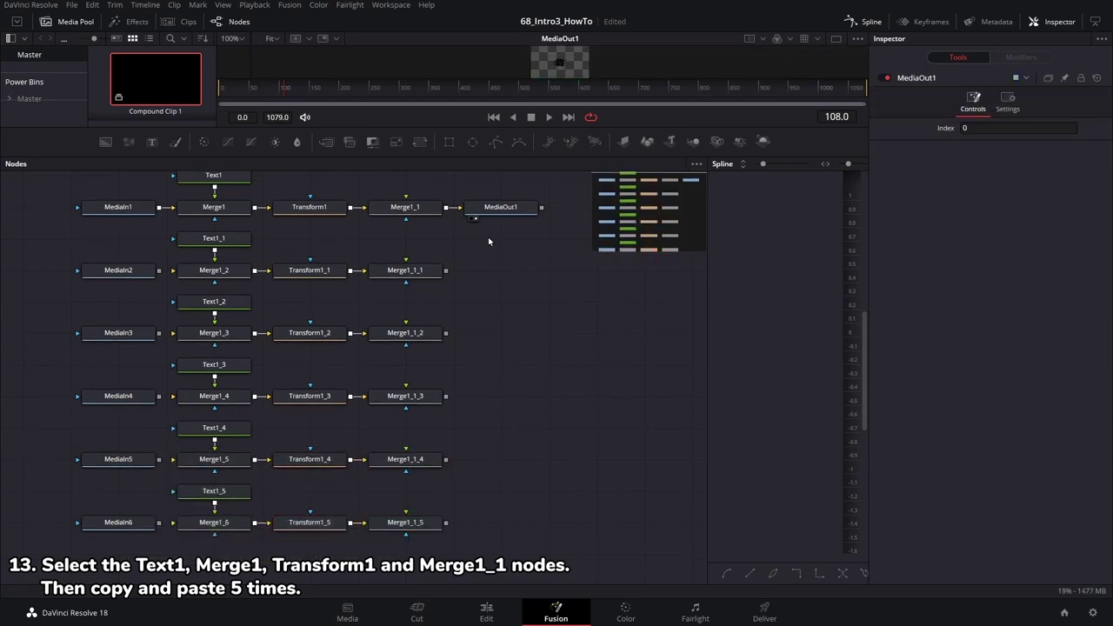
Step: Connect MediaIn2 through MediaIn6 into Merge1_2 through Merge1_6
{"action": "left_click_drag", "start_coordinate": [159, 271], "coordinate": [209, 270]}
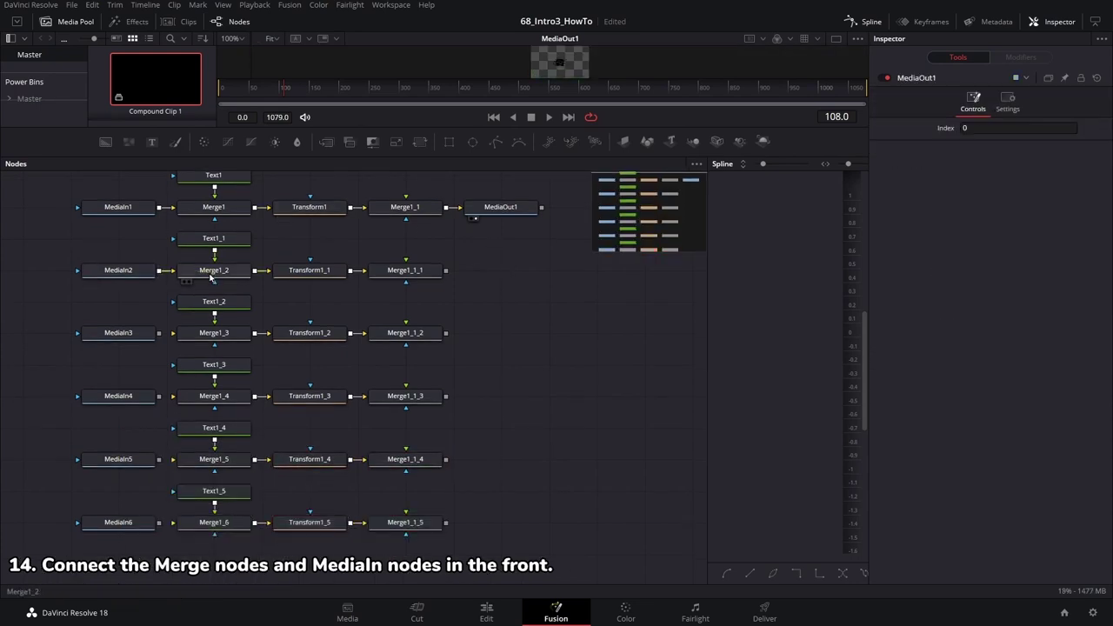
{"action": "left_click_drag", "start_coordinate": [159, 333], "coordinate": [209, 333]}
{"action": "left_click_drag", "start_coordinate": [159, 396], "coordinate": [205, 397]}
{"action": "left_click_drag", "start_coordinate": [159, 459], "coordinate": [205, 459]}
{"action": "left_click_drag", "start_coordinate": [160, 523], "coordinate": [197, 525]}
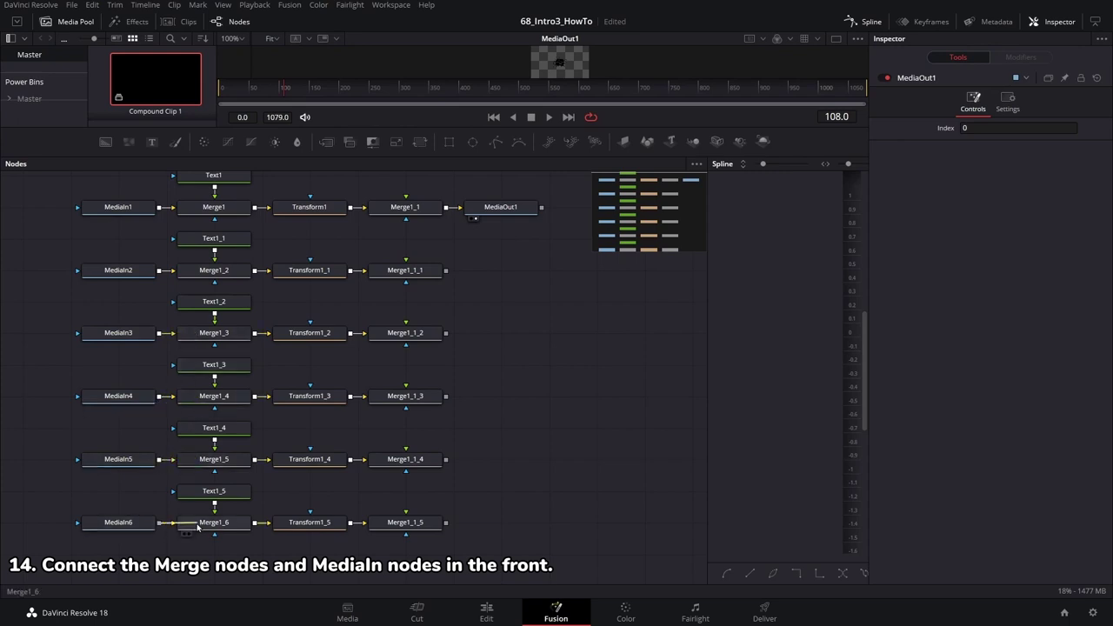
Step: Remove the Merge1_1→MediaOut1 link, move MediaOut1 down, and chain Merge1_1 into Merge1_1_1
{"action": "left_click", "coordinate": [453, 207]}
{"action": "key", "text": "Delete"}
{"action": "mouse_move", "coordinate": [501, 207]}
{"action": "left_mouse_down"}
{"action": "mouse_move", "coordinate": [514, 524]}
{"action": "mouse_move", "coordinate": [562, 525]}
{"action": "left_mouse_up"}
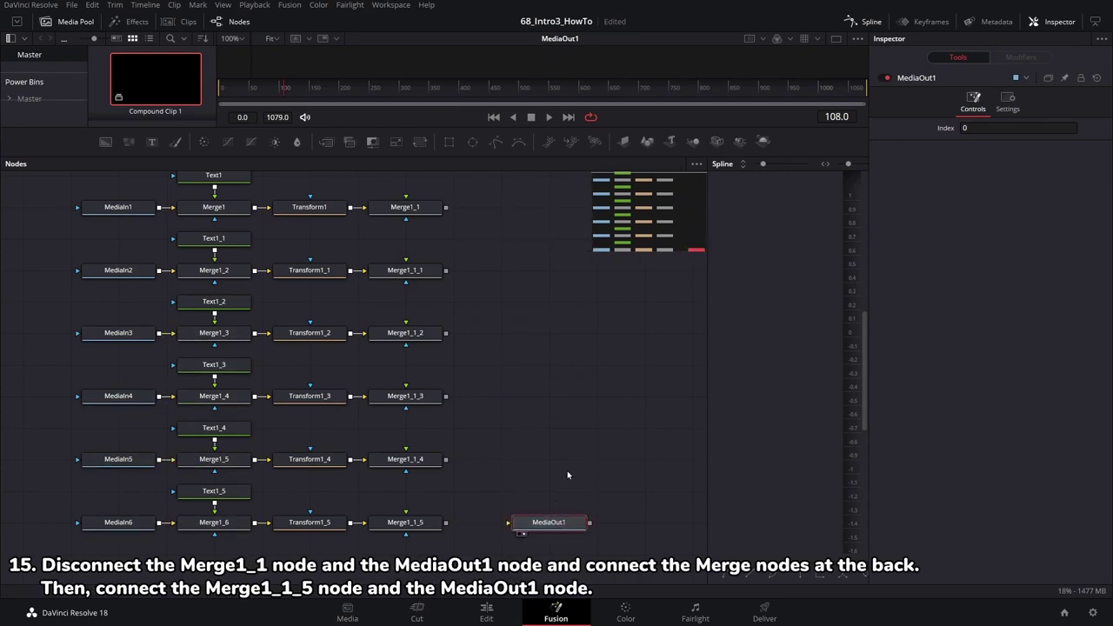
{"action": "mouse_move", "coordinate": [446, 211]}
{"action": "left_mouse_down"}
{"action": "mouse_move", "coordinate": [424, 273]}
{"action": "mouse_move", "coordinate": [423, 467]}
{"action": "mouse_move", "coordinate": [441, 525]}
{"action": "mouse_move", "coordinate": [522, 523]}
{"action": "left_mouse_up"}
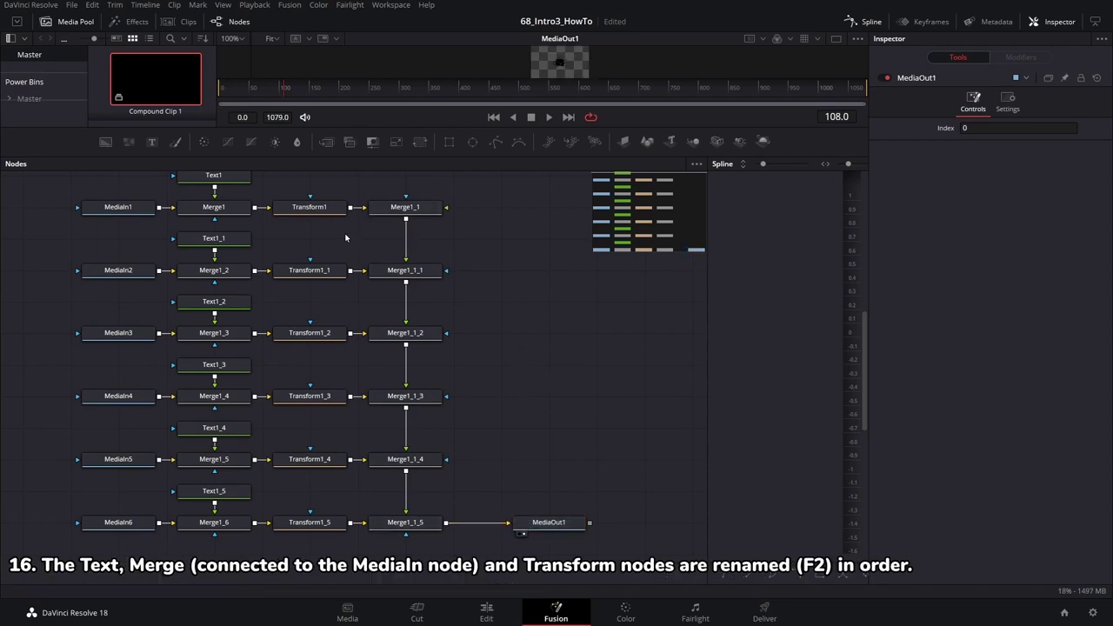
{"action": "left_click_drag", "start_coordinate": [458, 126], "coordinate": [462, 338]}
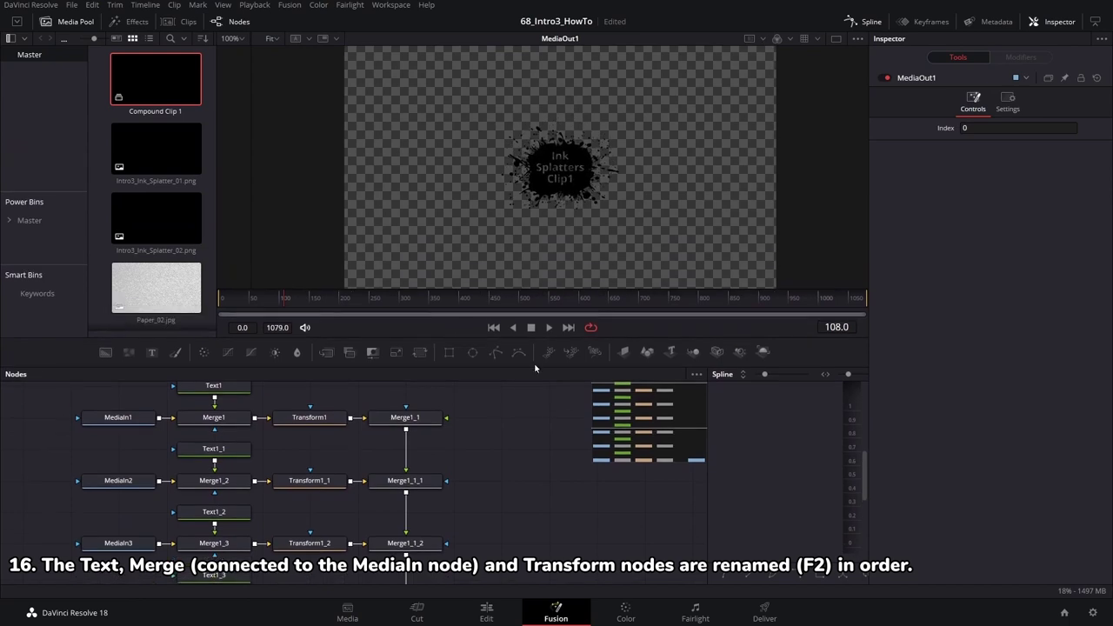
Step: Rename the second row's nodes Text2, Merge2 and Transform2
{"action": "left_click", "coordinate": [231, 449]}
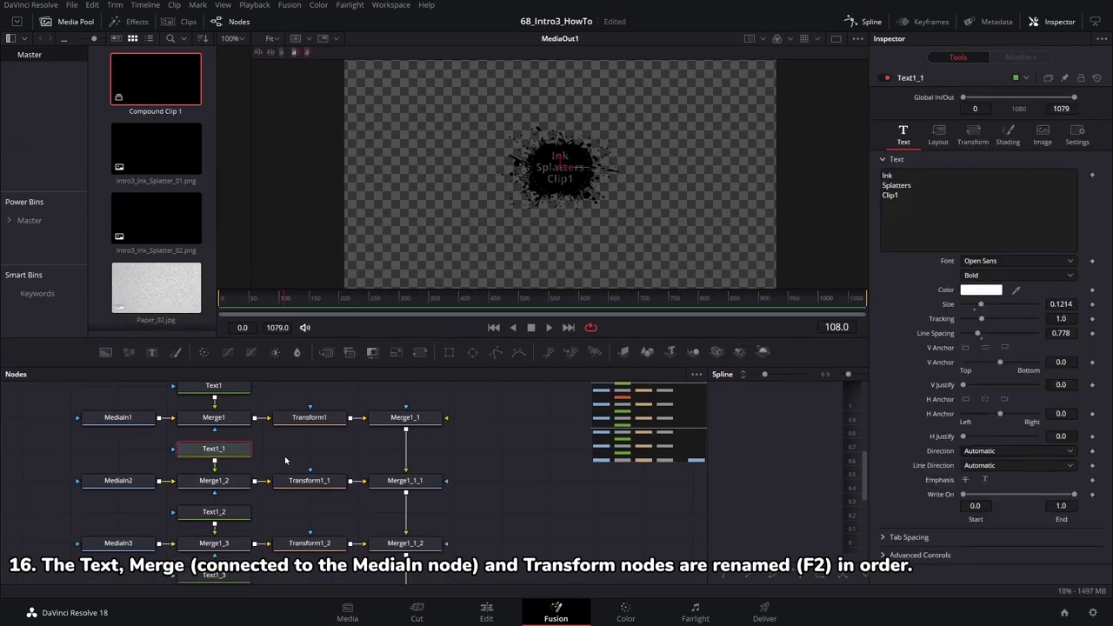
{"action": "key", "text": "F2"}
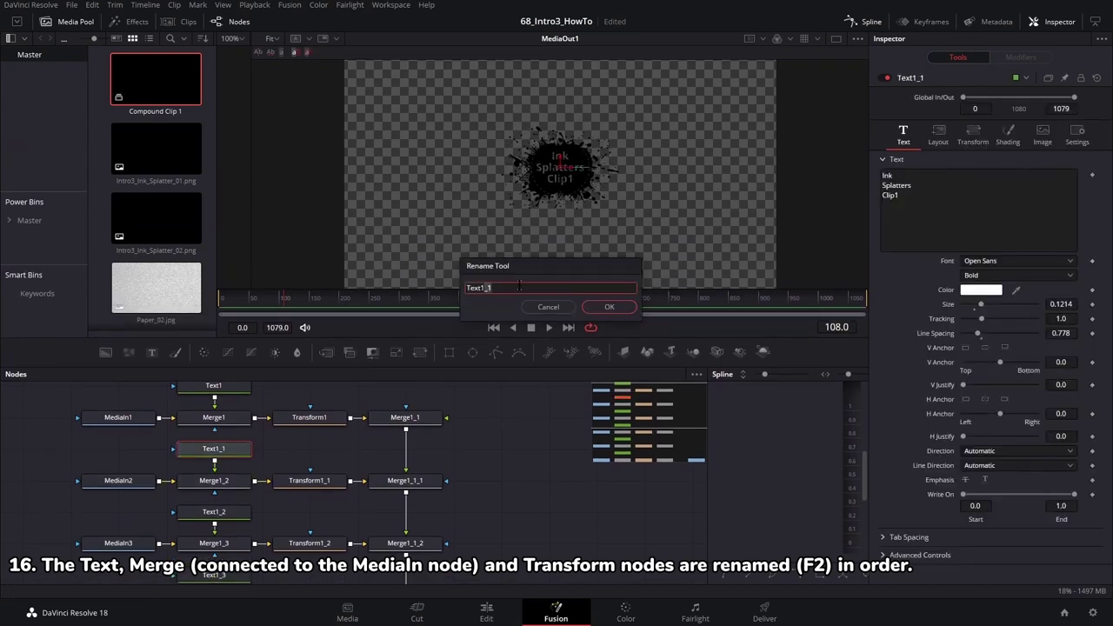
{"action": "type", "text": "Text2"}
{"action": "key", "text": "Return"}
{"action": "left_click", "coordinate": [219, 482]}
{"action": "key", "text": "F2"}
{"action": "type", "text": "Merge2"}
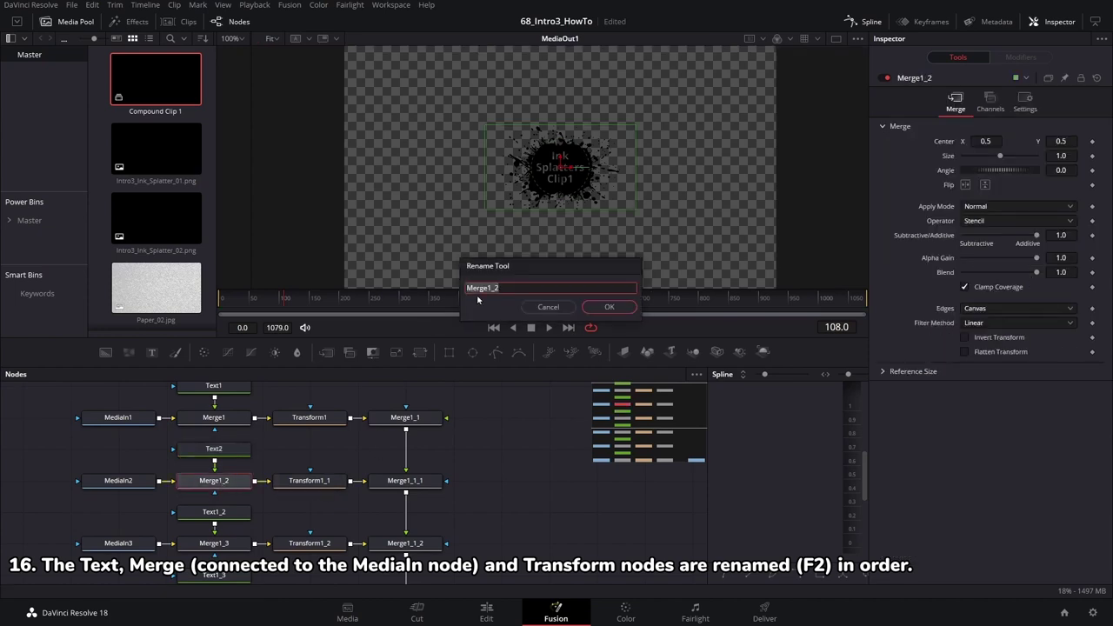
{"action": "left_click", "coordinate": [596, 307]}
{"action": "left_click", "coordinate": [309, 482]}
{"action": "key", "text": "F2"}
{"action": "type", "text": "Transform2"}
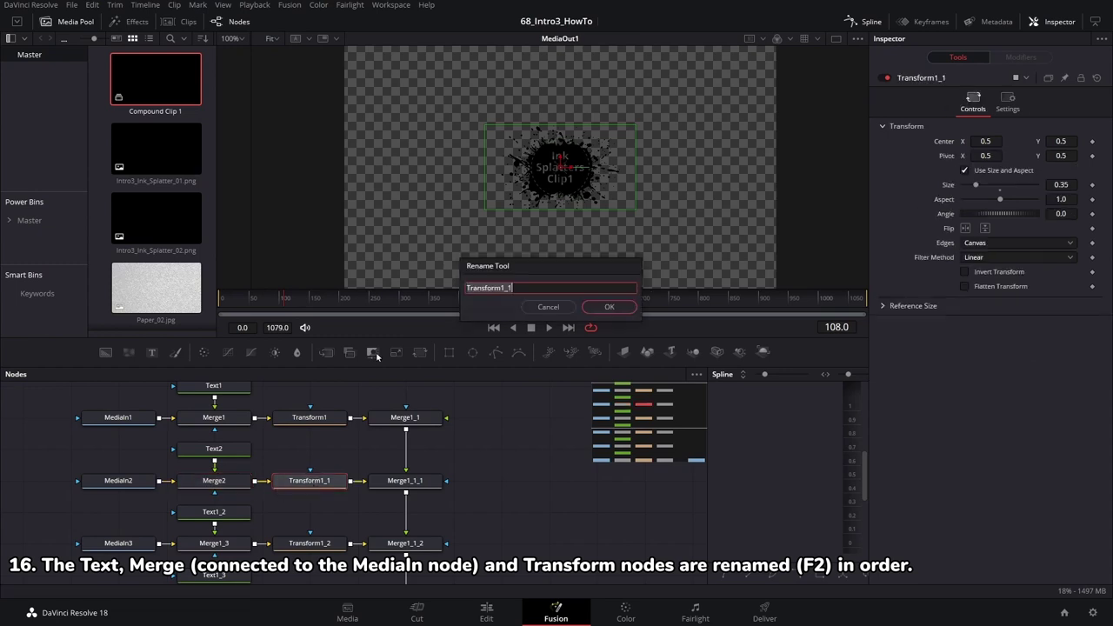
{"action": "left_click", "coordinate": [607, 306]}
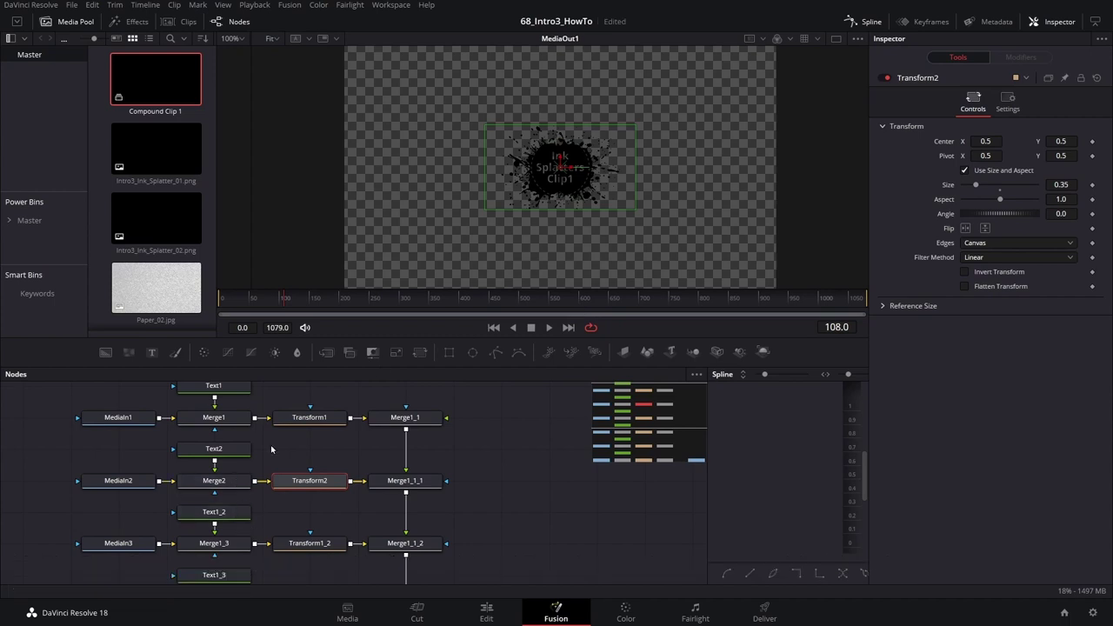
{"action": "left_click_drag", "start_coordinate": [336, 335], "coordinate": [336, 140]}
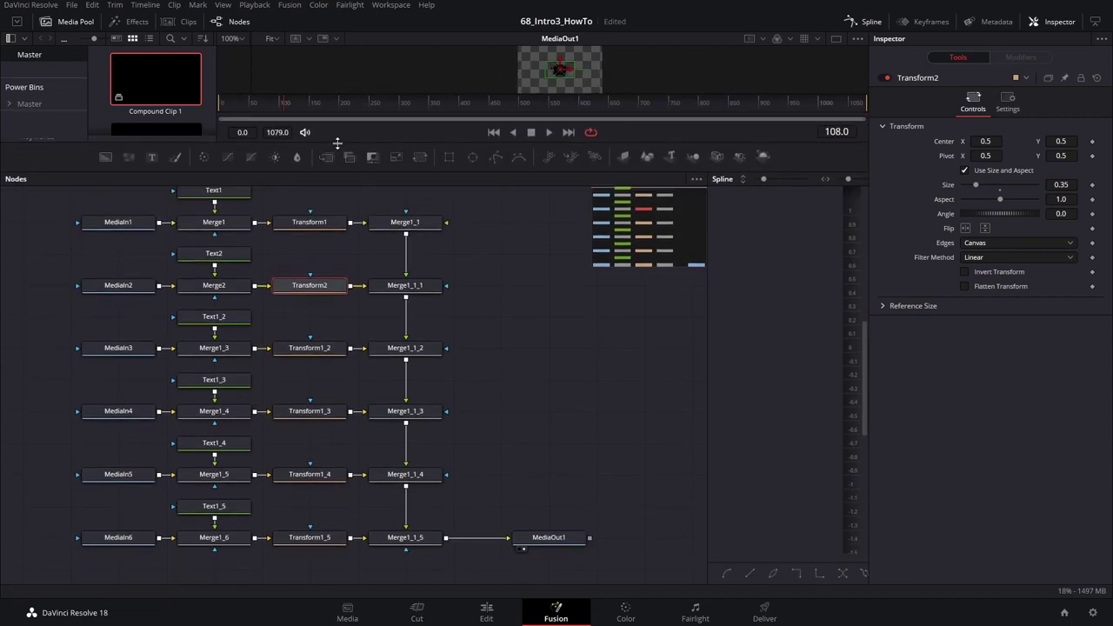
Step: Rename the third row's nodes Text3, Merge3 and Transform3
{"action": "left_click", "coordinate": [212, 318]}
{"action": "key", "text": "F2"}
{"action": "key", "text": "Return"}
{"action": "left_click", "coordinate": [214, 348]}
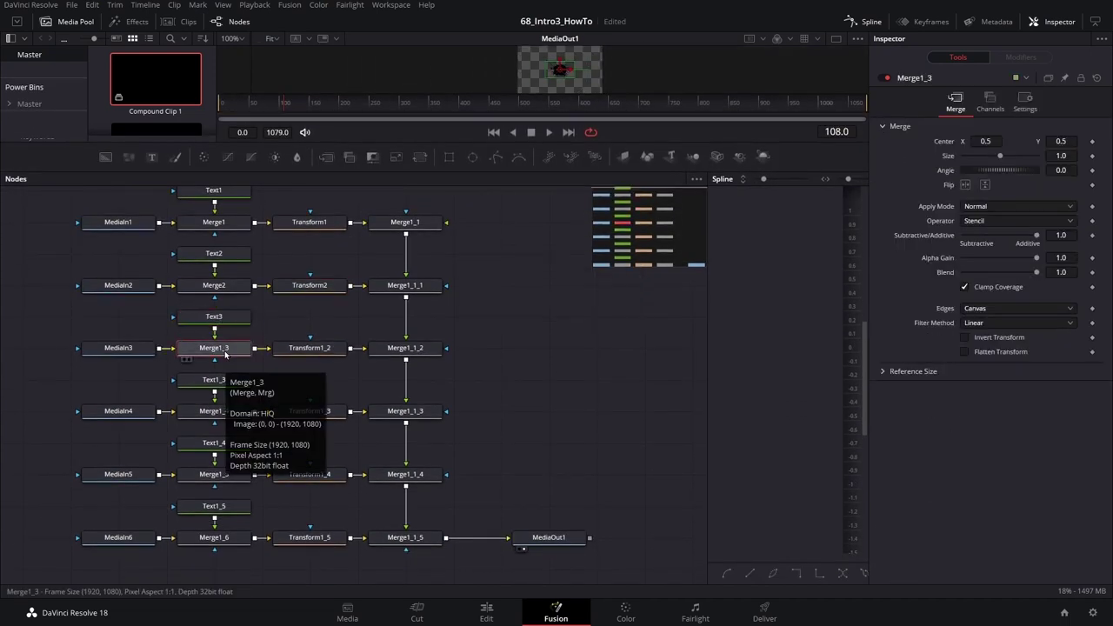
{"action": "key", "text": "F2"}
{"action": "type", "text": "Merge3"}
{"action": "left_click", "coordinate": [311, 348]}
{"action": "key", "text": "F2"}
{"action": "key", "text": "Return"}
Step: Rename the fourth row's nodes Text4, Merge4 and Transform4
{"action": "left_click", "coordinate": [213, 380]}
{"action": "key", "text": "F2"}
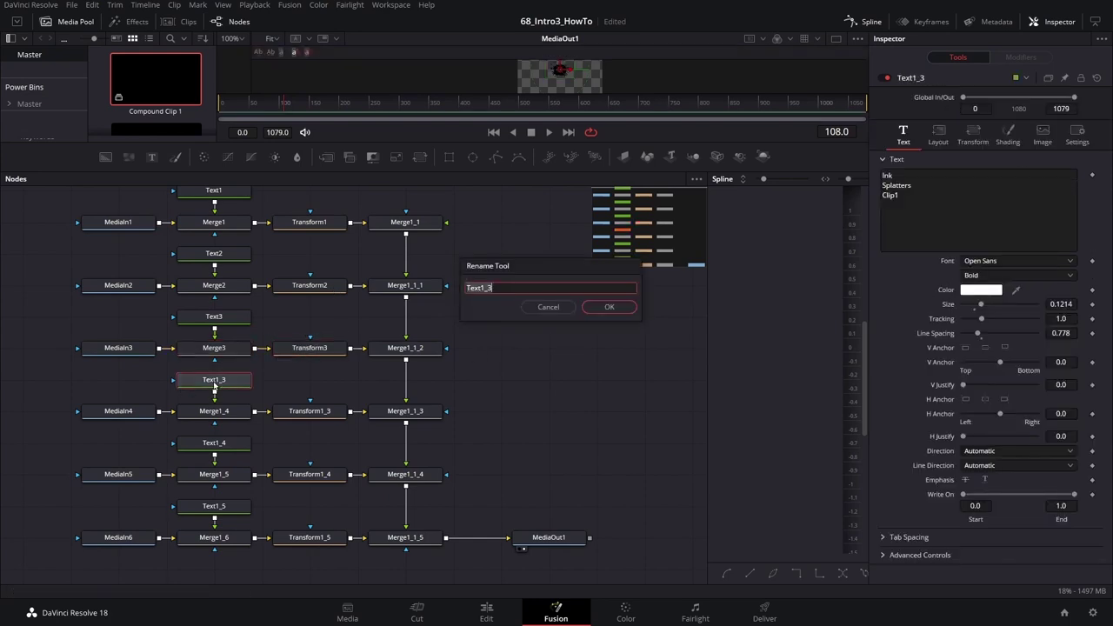
{"action": "key", "text": "Return"}
{"action": "left_click", "coordinate": [214, 411]}
{"action": "key", "text": "F2"}
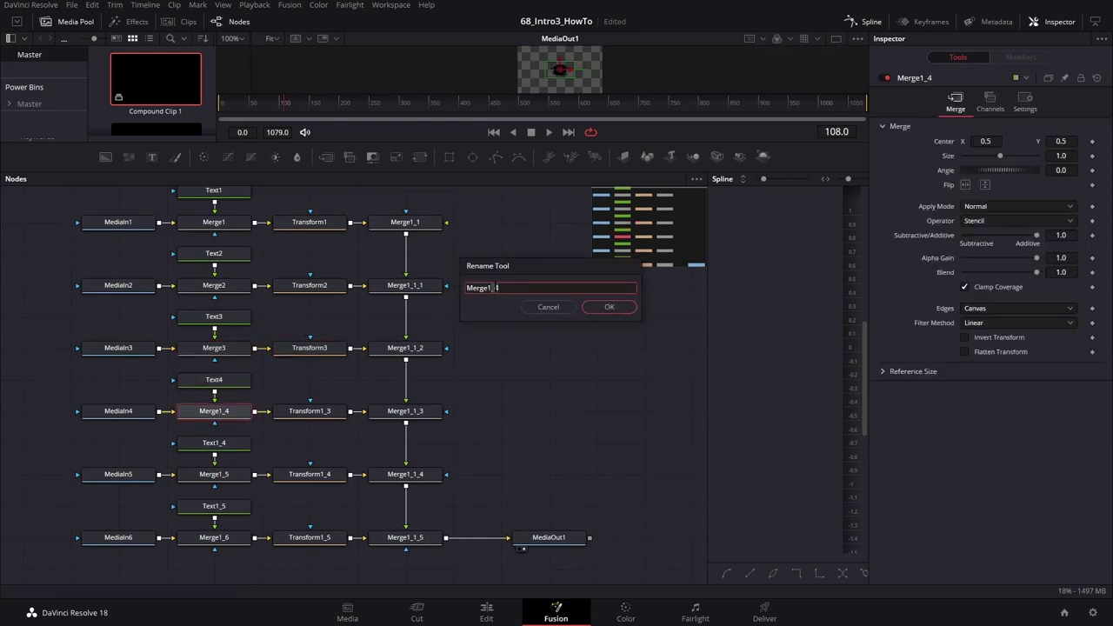
{"action": "type", "text": "Merge4"}
{"action": "key", "text": "Return"}
{"action": "left_click", "coordinate": [309, 411]}
{"action": "type", "text": "Transform4"}
{"action": "key", "text": "Return"}
Step: Rename the fifth row's nodes Text5, Merge5 and Transform5
{"action": "left_click", "coordinate": [214, 443]}
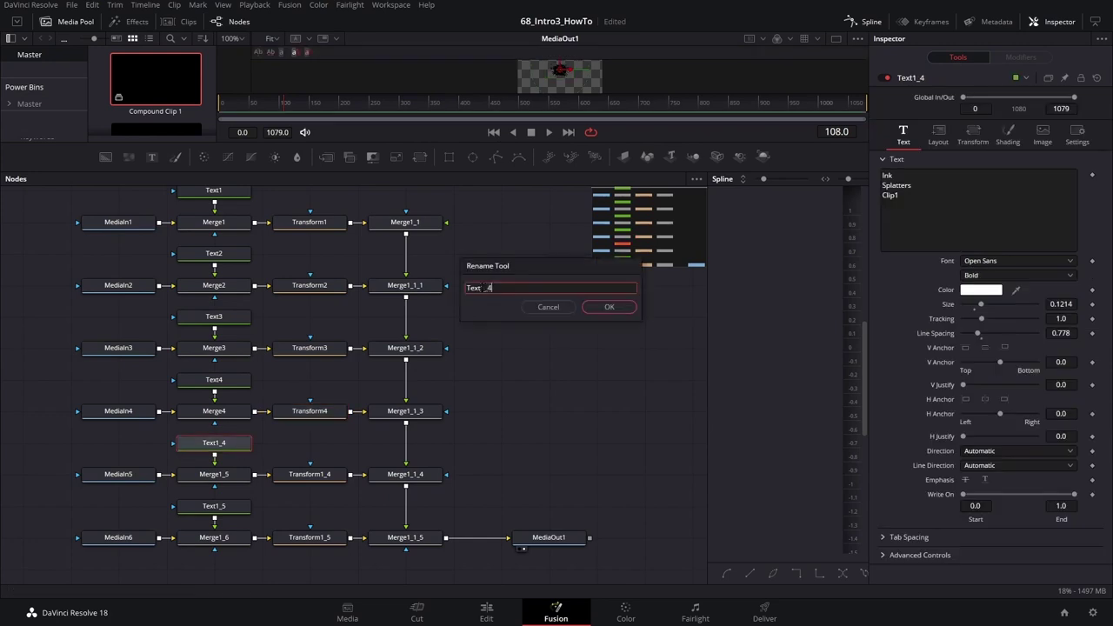
{"action": "type", "text": "Text5"}
{"action": "key", "text": "Return"}
{"action": "left_click", "coordinate": [214, 474]}
{"action": "type", "text": "Merge5"}
{"action": "key", "text": "Return"}
{"action": "left_click", "coordinate": [310, 474]}
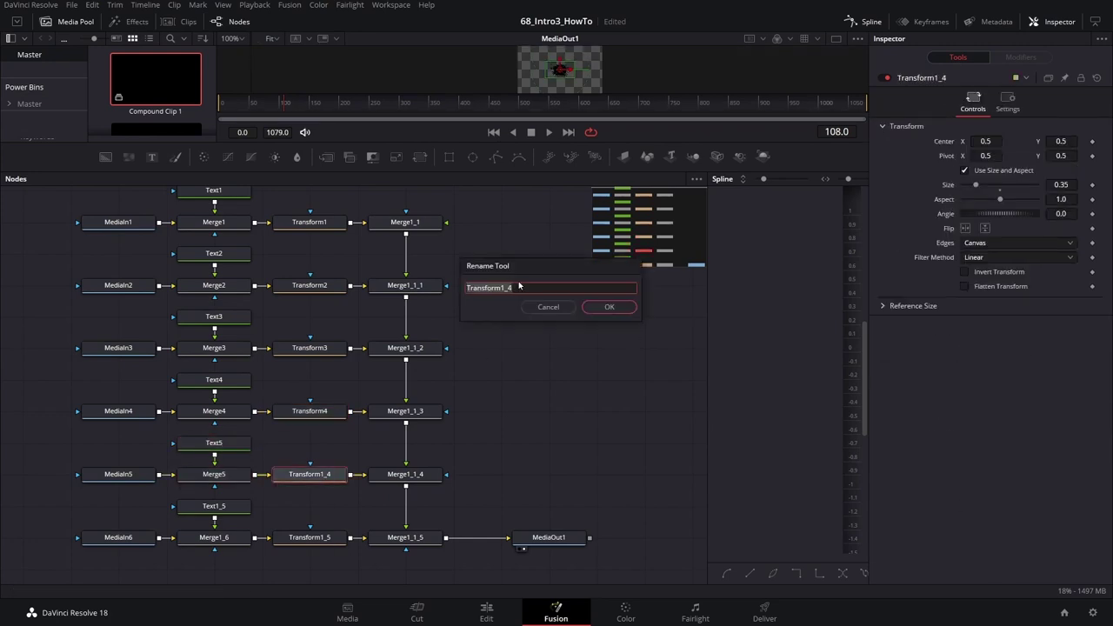
{"action": "type", "text": "Transform5"}
{"action": "key", "text": "Return"}
Step: Rename the sixth row's nodes Text6, Merge6 and Transform6
{"action": "left_click", "coordinate": [214, 506]}
{"action": "type", "text": "Text6"}
{"action": "key", "text": "Return"}
{"action": "left_click", "coordinate": [213, 538]}
{"action": "type", "text": "Merge6"}
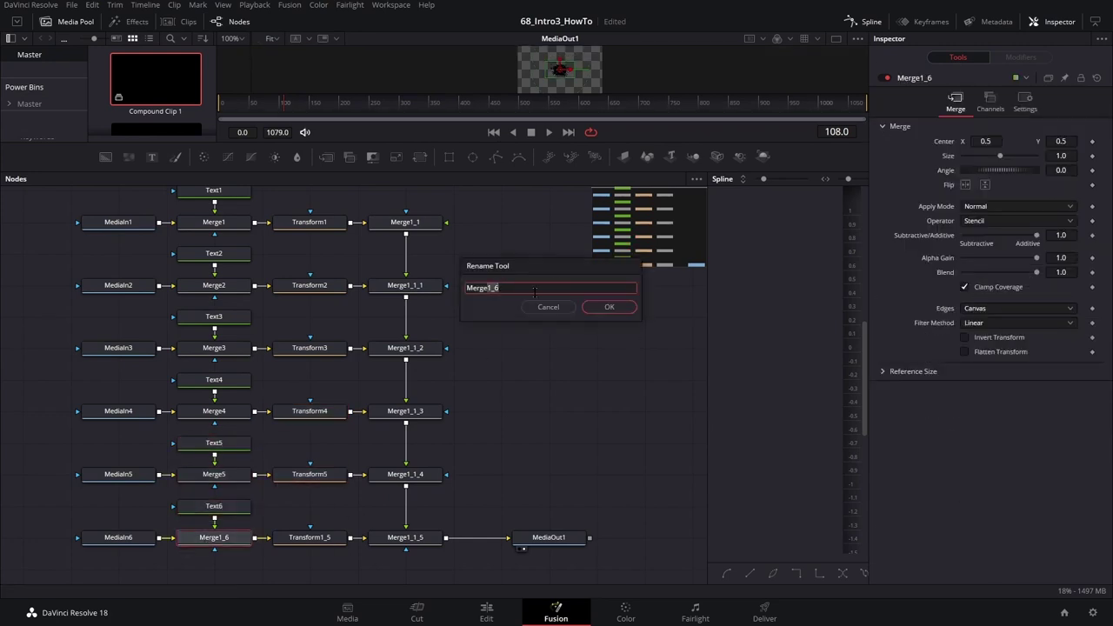
{"action": "key", "text": "Return"}
{"action": "left_click", "coordinate": [310, 537]}
{"action": "type", "text": "Transform6"}
{"action": "key", "text": "Return"}
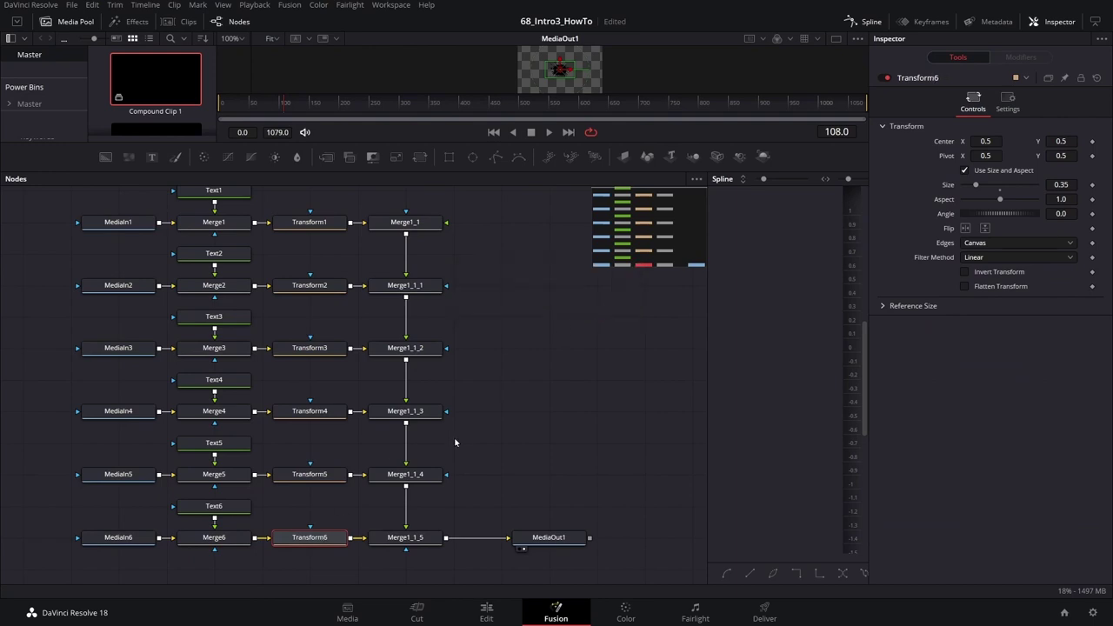
Step: Change Text2's and Text3's labels from Clip1 to Clip2 and Clip3
{"action": "left_click", "coordinate": [214, 253]}
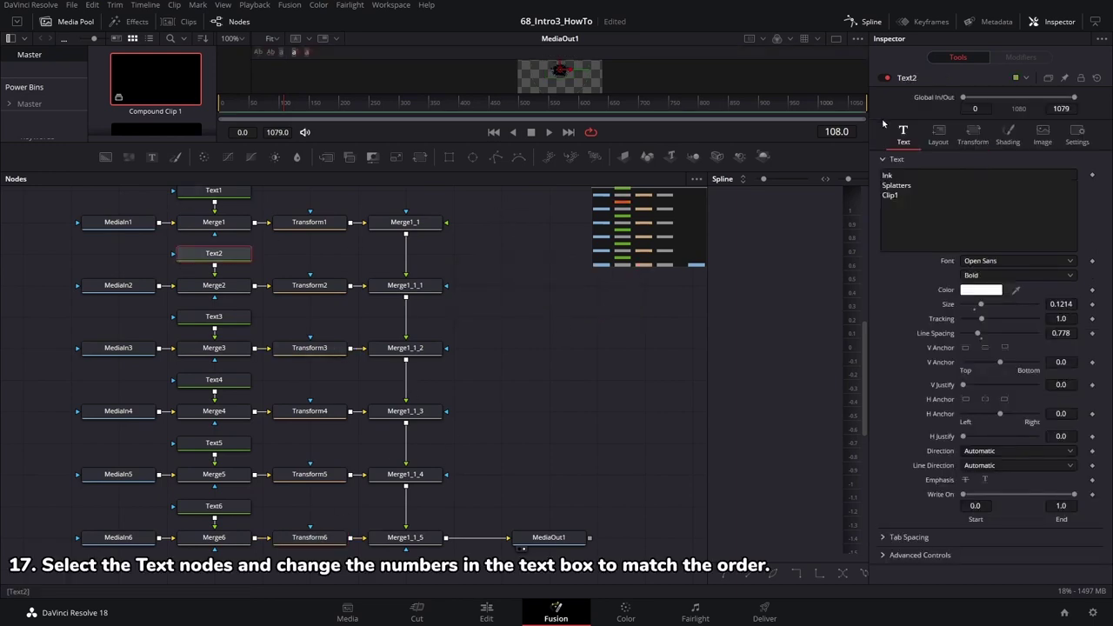
{"action": "left_click", "coordinate": [902, 195]}
{"action": "key", "text": "BackSpace"}
{"action": "type", "text": "2"}
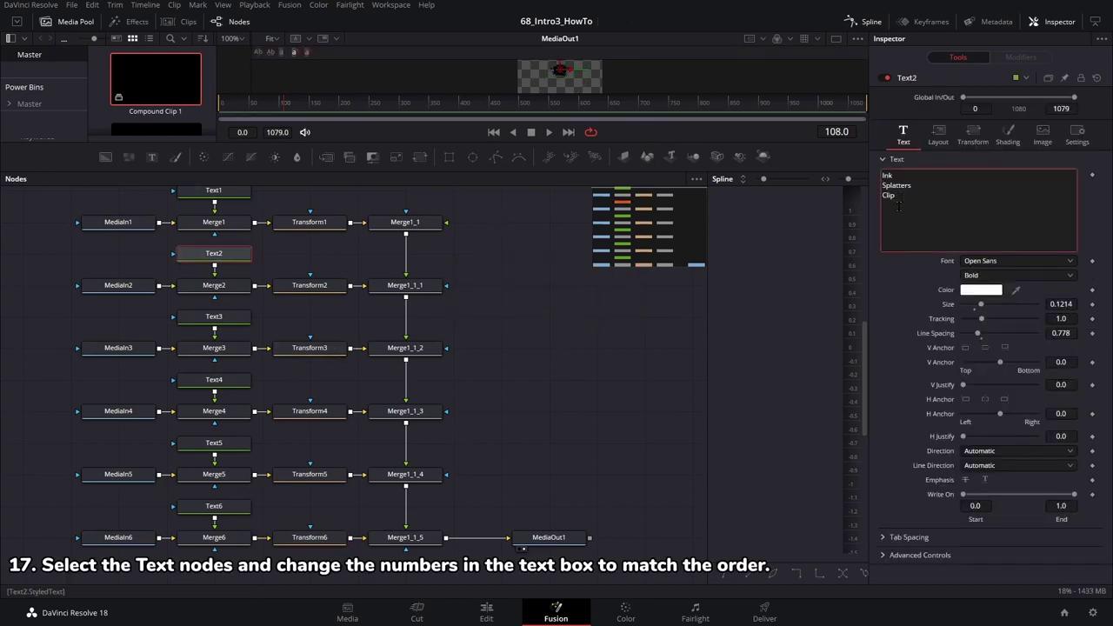
{"action": "left_click", "coordinate": [226, 318]}
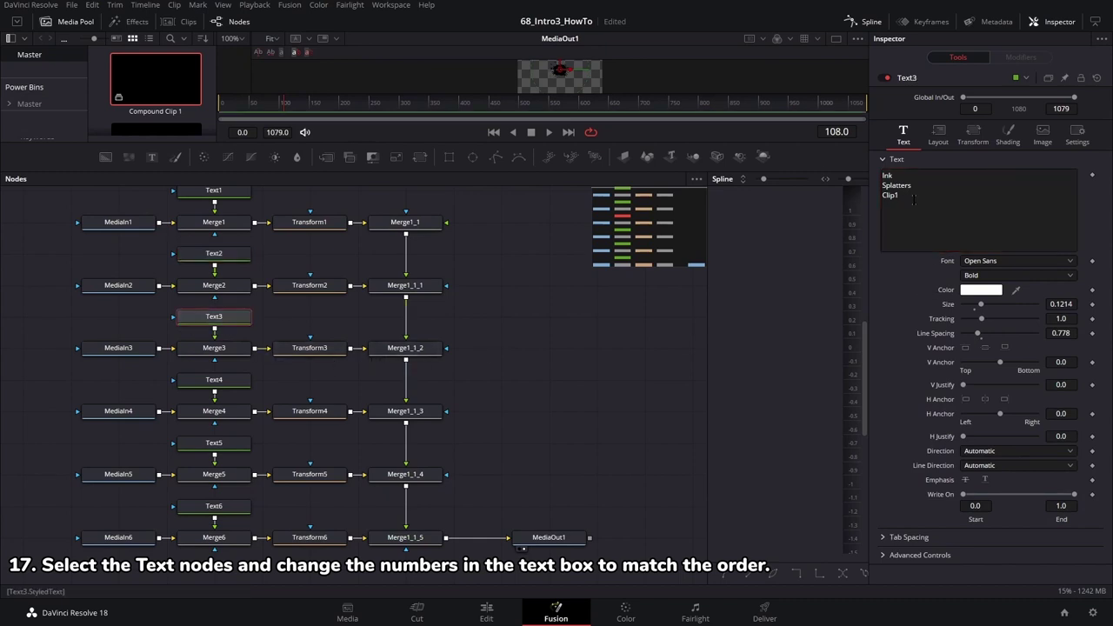
{"action": "left_click", "coordinate": [912, 200]}
{"action": "key", "text": "BackSpace"}
{"action": "type", "text": "3"}
Step: Relabel Text4 as Clip4 and begin editing Text5's Clip label
{"action": "left_click", "coordinate": [214, 380]}
{"action": "left_click", "coordinate": [909, 196]}
{"action": "key", "text": "BackSpace"}
{"action": "type", "text": "4"}
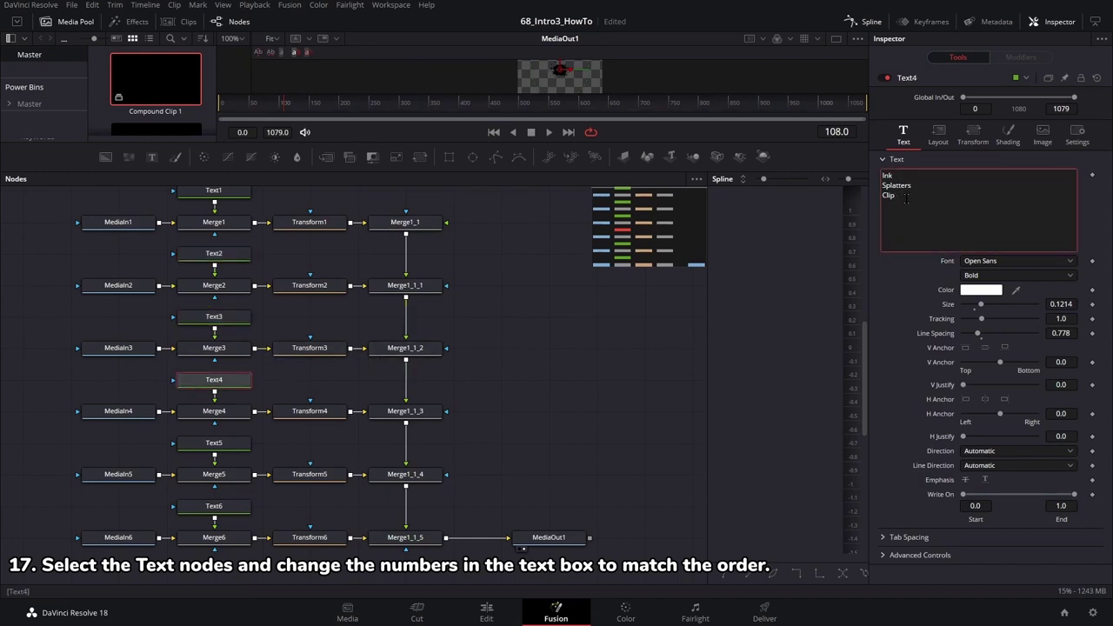
{"action": "left_click", "coordinate": [224, 444]}
{"action": "left_click", "coordinate": [908, 199]}
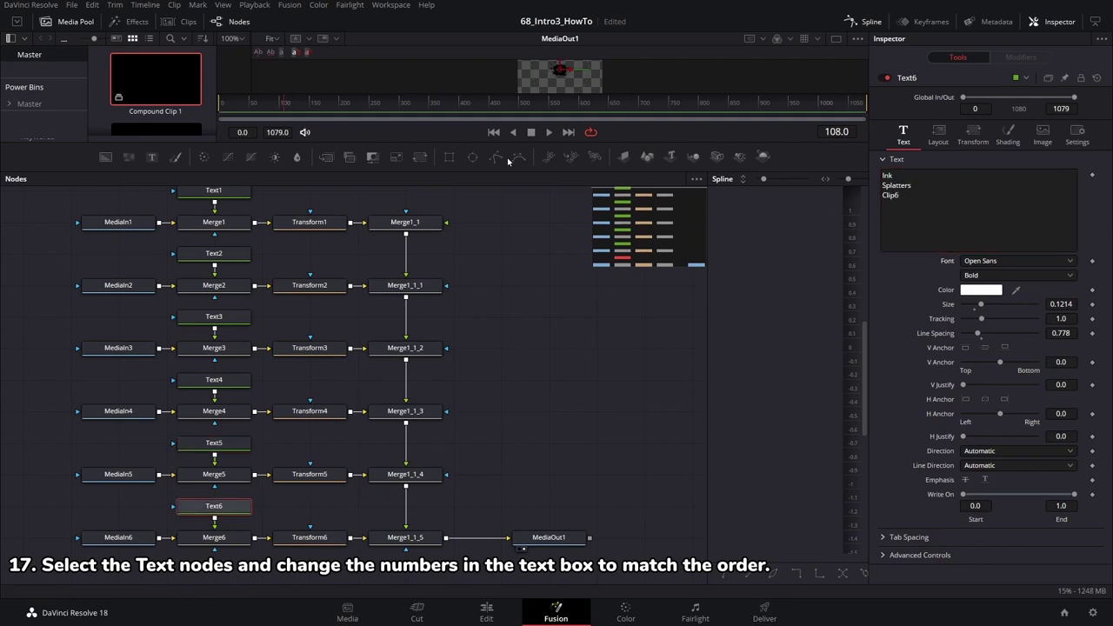
Step: Add Paper_02.jpg as MediaIn7 with a new Merge7 placed under Merge1_1_5
{"action": "scroll", "coordinate": [554, 331], "scroll_direction": "down", "scroll_amount": 1}
{"action": "scroll", "coordinate": [554, 331], "scroll_direction": "down", "scroll_amount": 1}
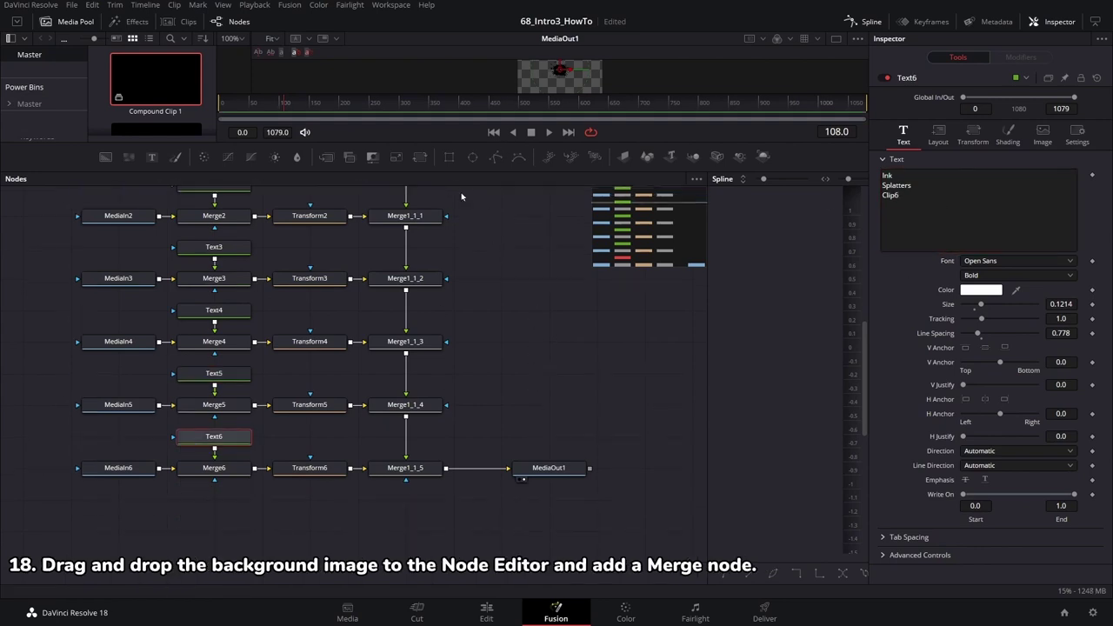
{"action": "left_click_drag", "start_coordinate": [421, 140], "coordinate": [414, 328]}
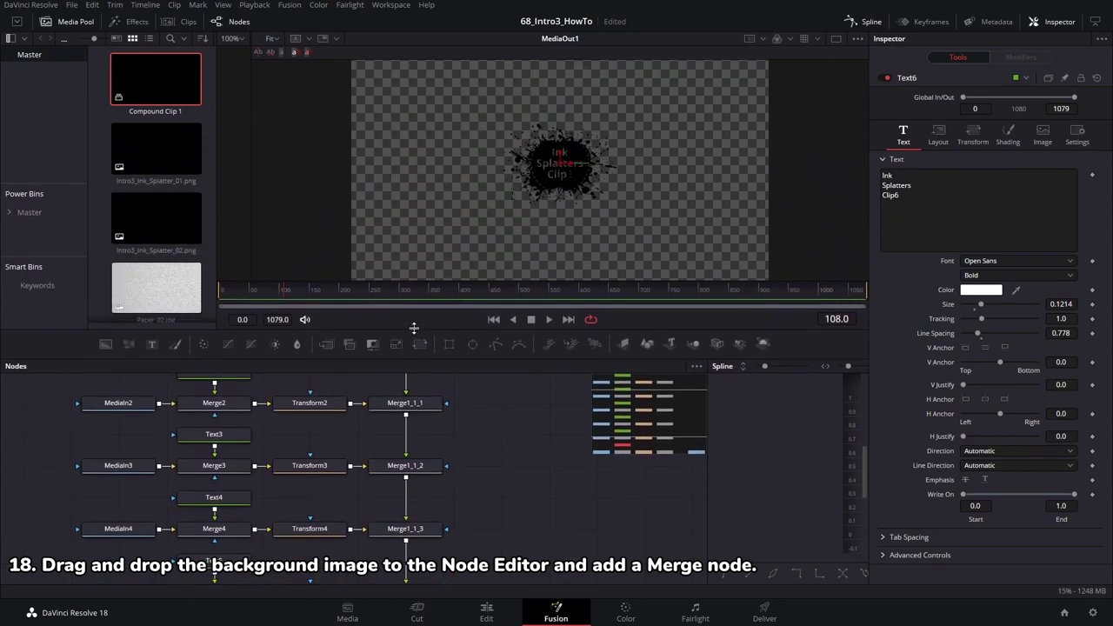
{"action": "scroll", "coordinate": [528, 433], "scroll_direction": "down", "scroll_amount": 1}
{"action": "scroll", "coordinate": [528, 434], "scroll_direction": "down", "scroll_amount": 1}
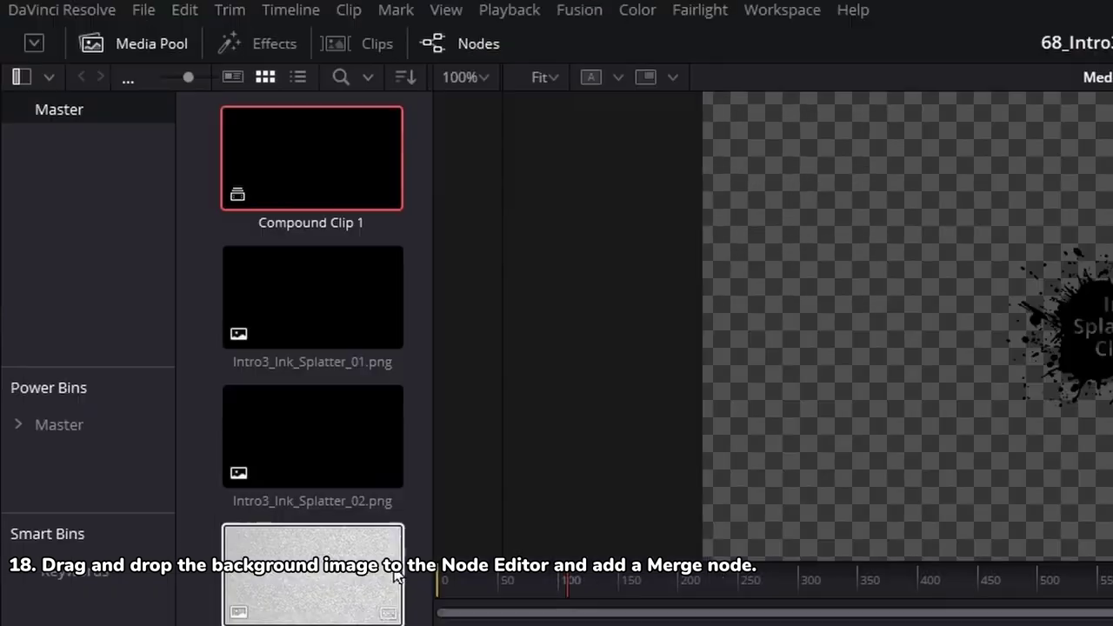
{"action": "scroll", "coordinate": [395, 578], "scroll_direction": "down", "scroll_amount": 1}
{"action": "left_click_drag", "start_coordinate": [156, 209], "coordinate": [117, 496]}
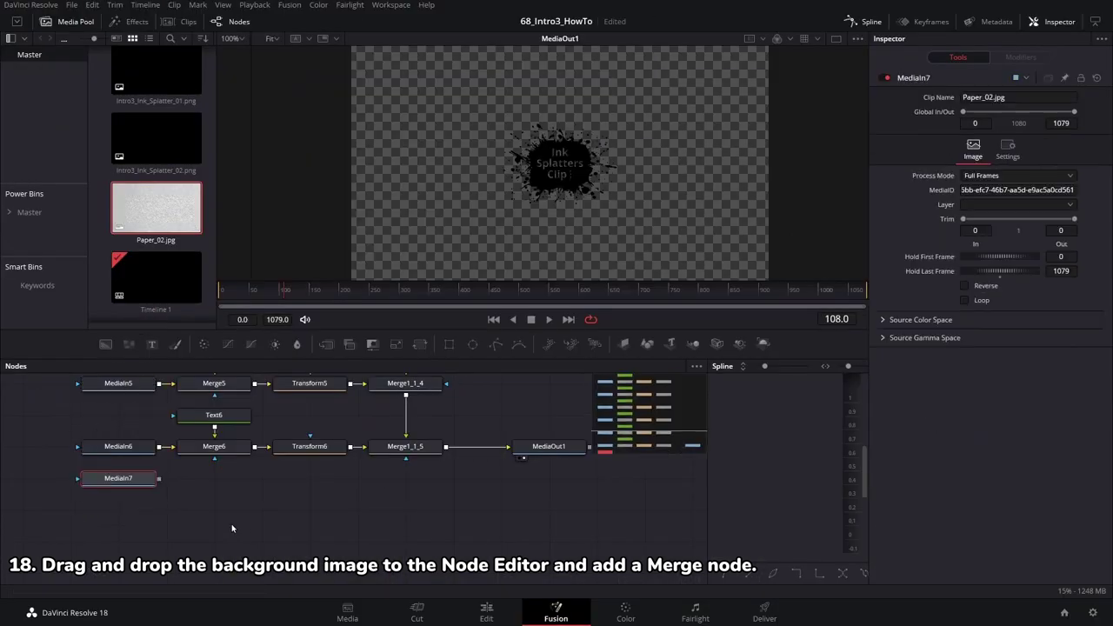
{"action": "left_click", "coordinate": [326, 345]}
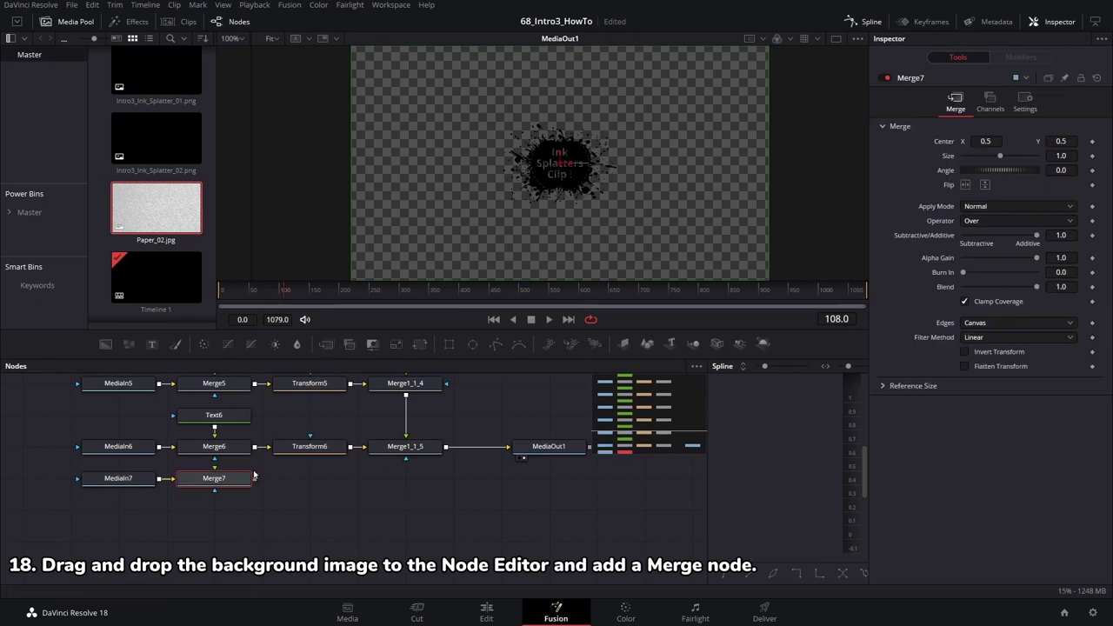
{"action": "left_click_drag", "start_coordinate": [253, 480], "coordinate": [406, 485]}
Step: Route Merge1_1_5 into Merge7 and Merge7 into MediaOut1
{"action": "left_click", "coordinate": [498, 535]}
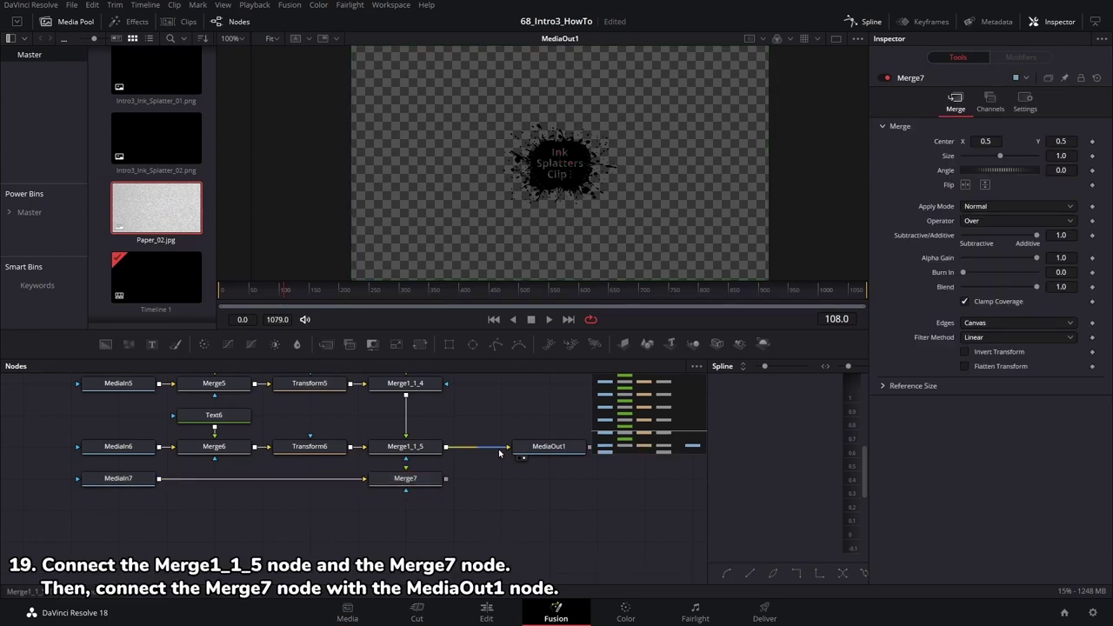
{"action": "left_click_drag", "start_coordinate": [461, 447], "coordinate": [445, 481]}
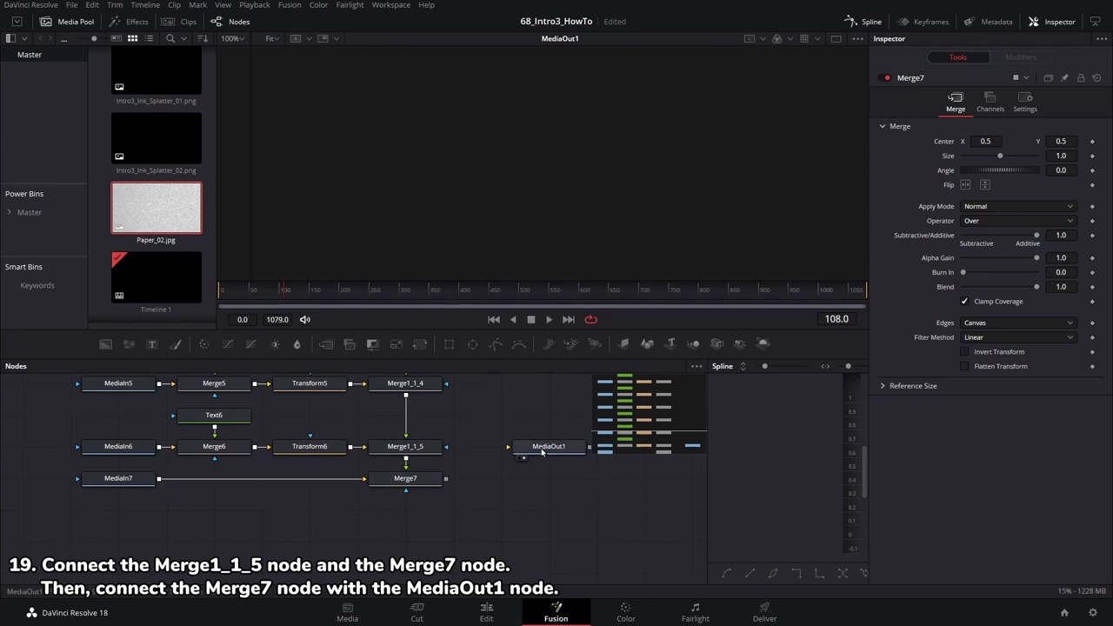
{"action": "left_click_drag", "start_coordinate": [541, 450], "coordinate": [541, 483]}
{"action": "left_click_drag", "start_coordinate": [446, 478], "coordinate": [513, 479]}
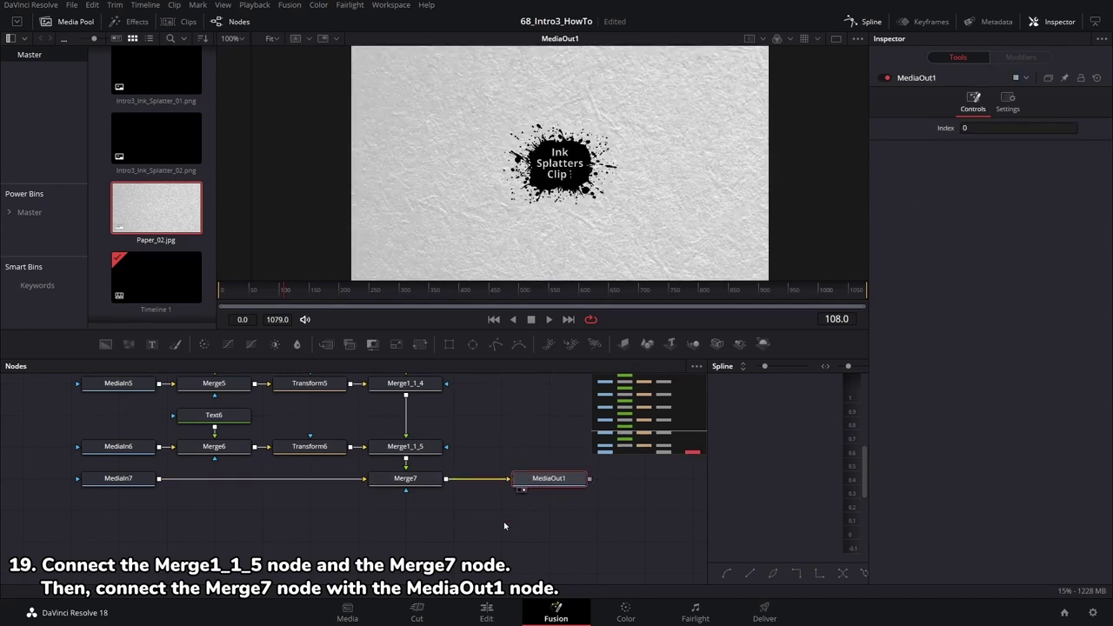
Step: Set Transform1's Angle to -90 and its Center to 0.655, 0.689
{"action": "scroll", "coordinate": [279, 514], "scroll_direction": "up", "scroll_amount": 5}
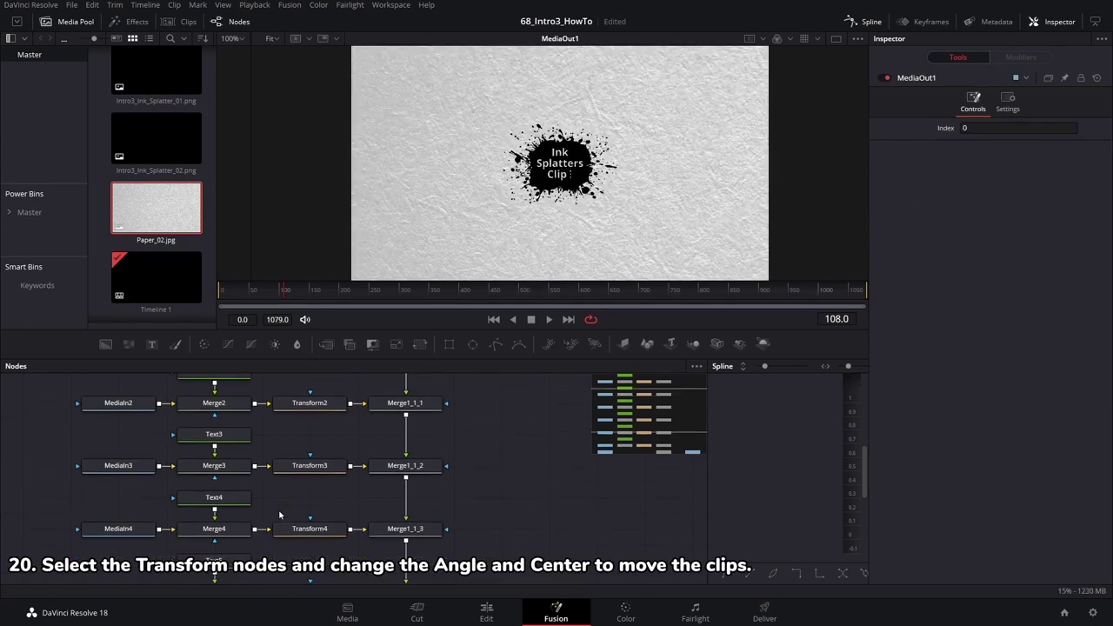
{"action": "scroll", "coordinate": [279, 515], "scroll_direction": "up", "scroll_amount": 2}
{"action": "scroll", "coordinate": [279, 515], "scroll_direction": "up", "scroll_amount": 2}
{"action": "scroll", "coordinate": [279, 515], "scroll_direction": "up", "scroll_amount": 1}
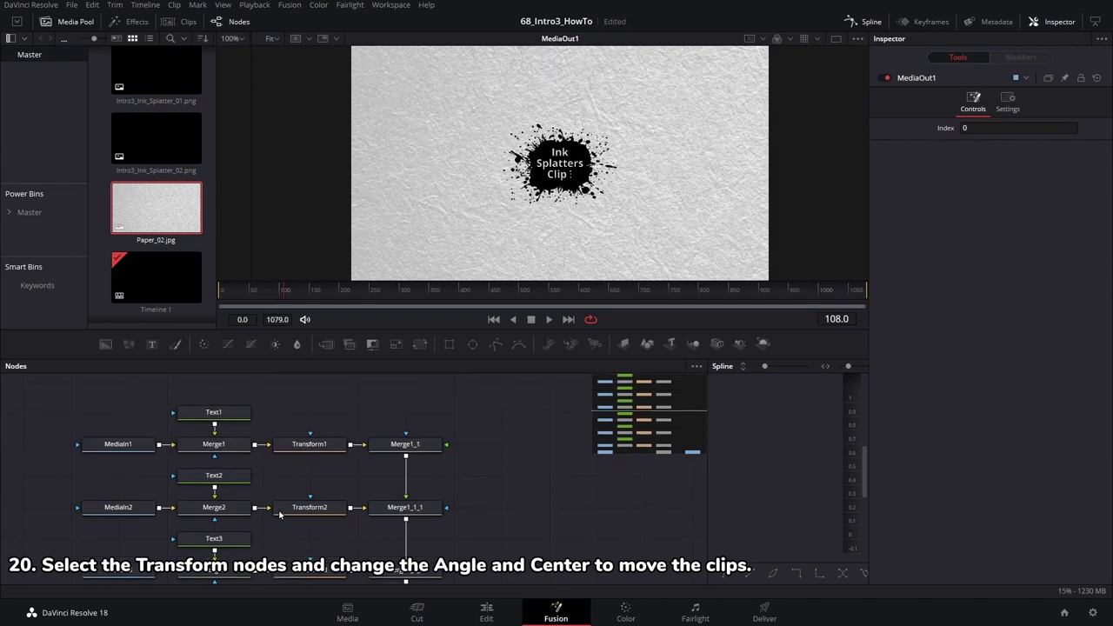
{"action": "left_click", "coordinate": [322, 444]}
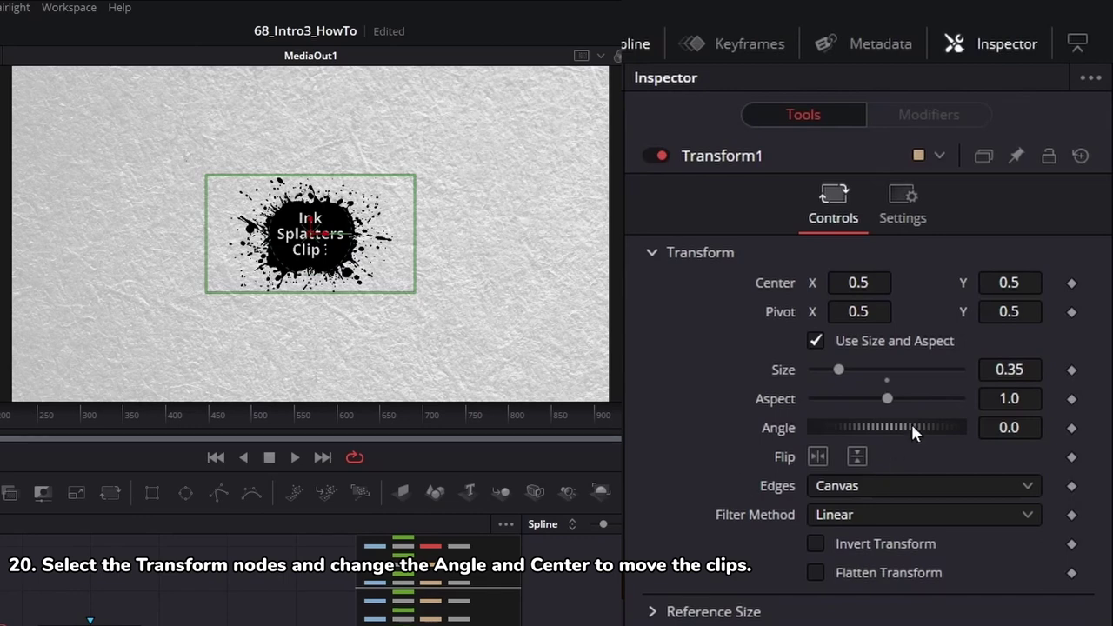
{"action": "left_click", "coordinate": [1028, 427]}
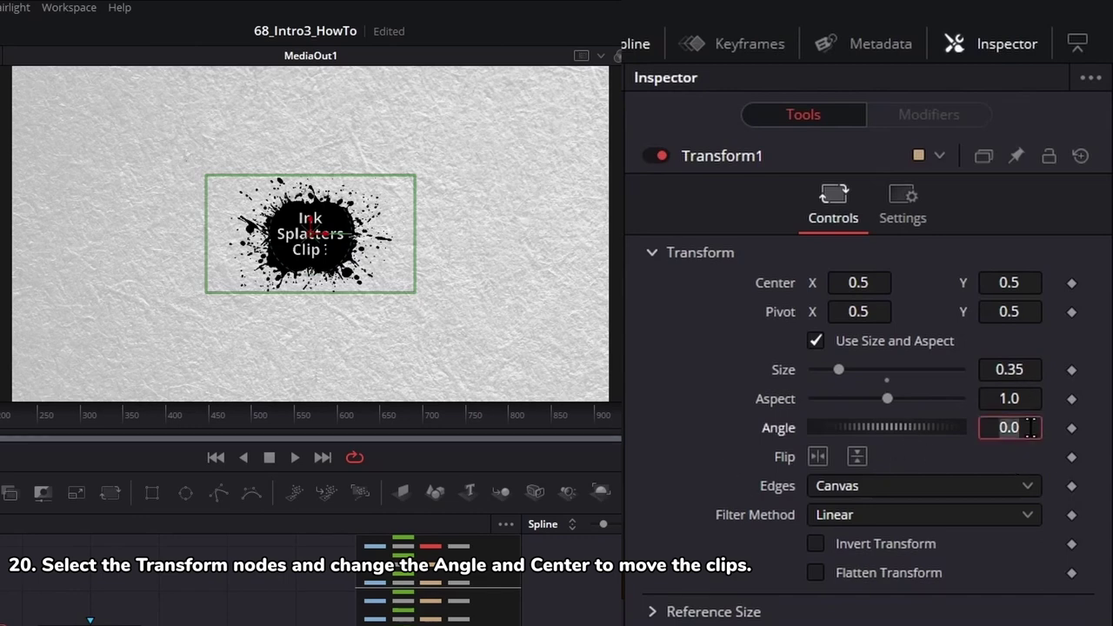
{"action": "key", "text": "BackSpace"}
{"action": "key", "text": "Tab"}
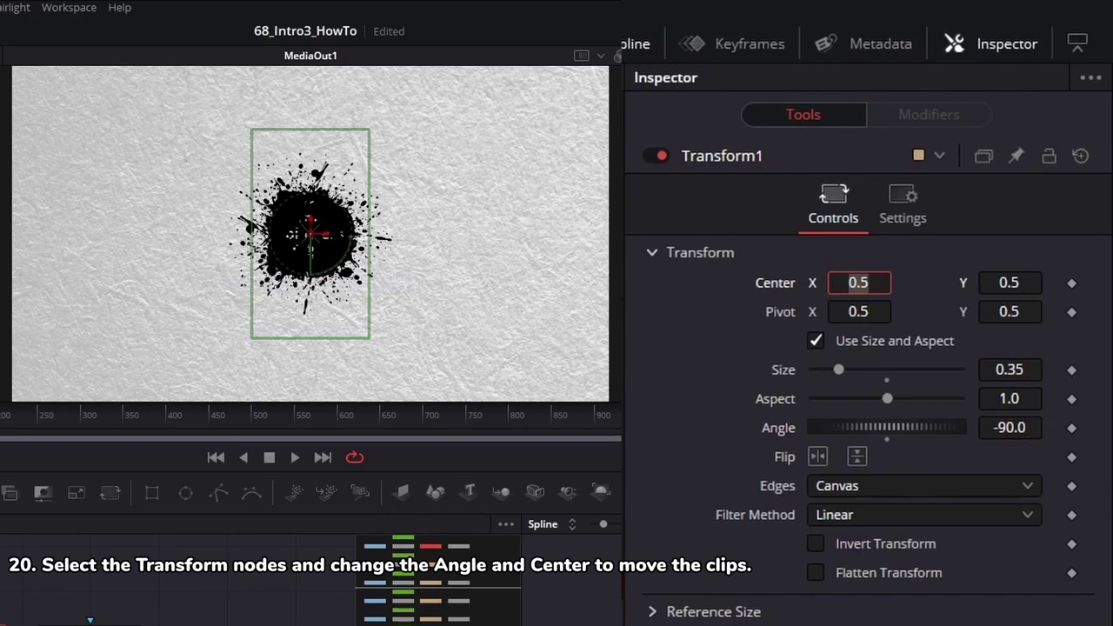
{"action": "left_click", "coordinate": [887, 270]}
{"action": "left_click_drag", "start_coordinate": [856, 275], "coordinate": [887, 275]}
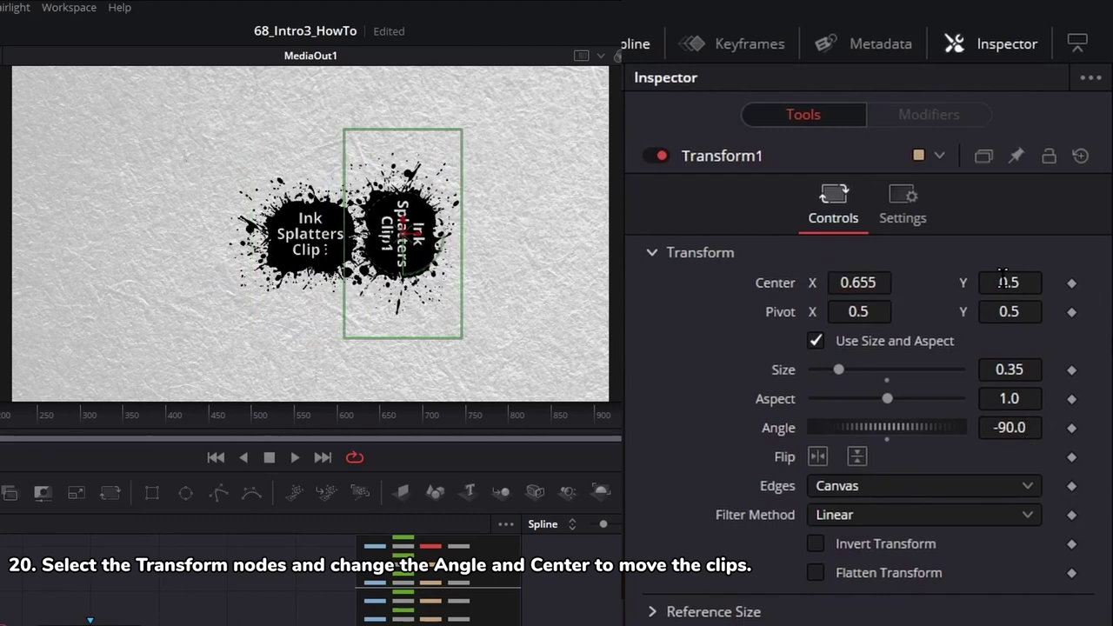
{"action": "left_click_drag", "start_coordinate": [1001, 277], "coordinate": [824, 543]}
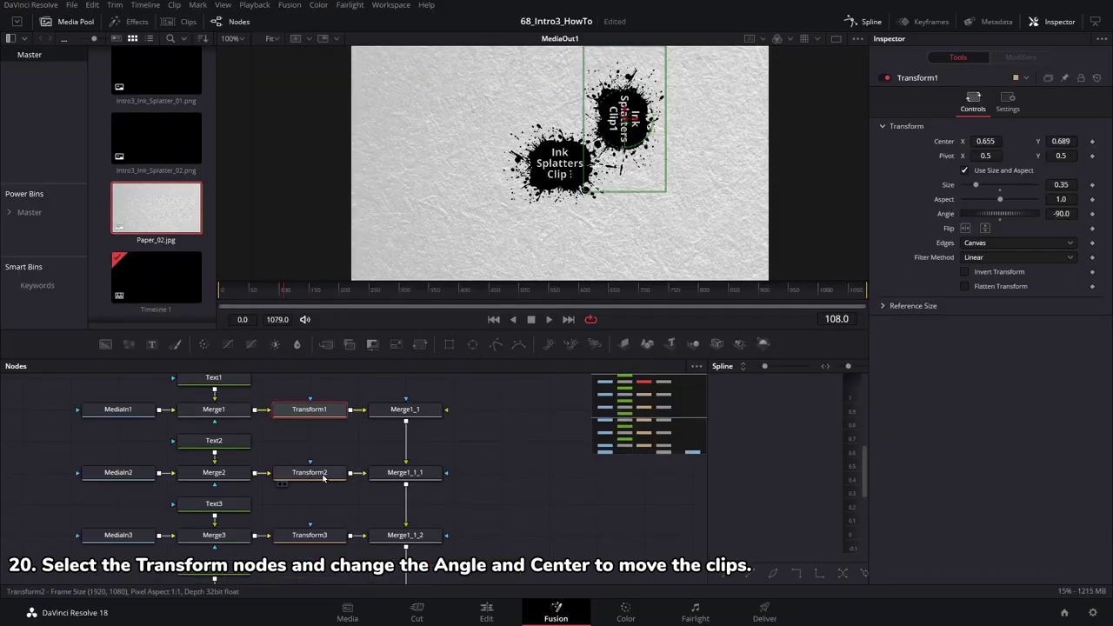
Step: Set Transform2 to Angle 90 with Center X 0.9 and Y 0.689
{"action": "left_click", "coordinate": [327, 472]}
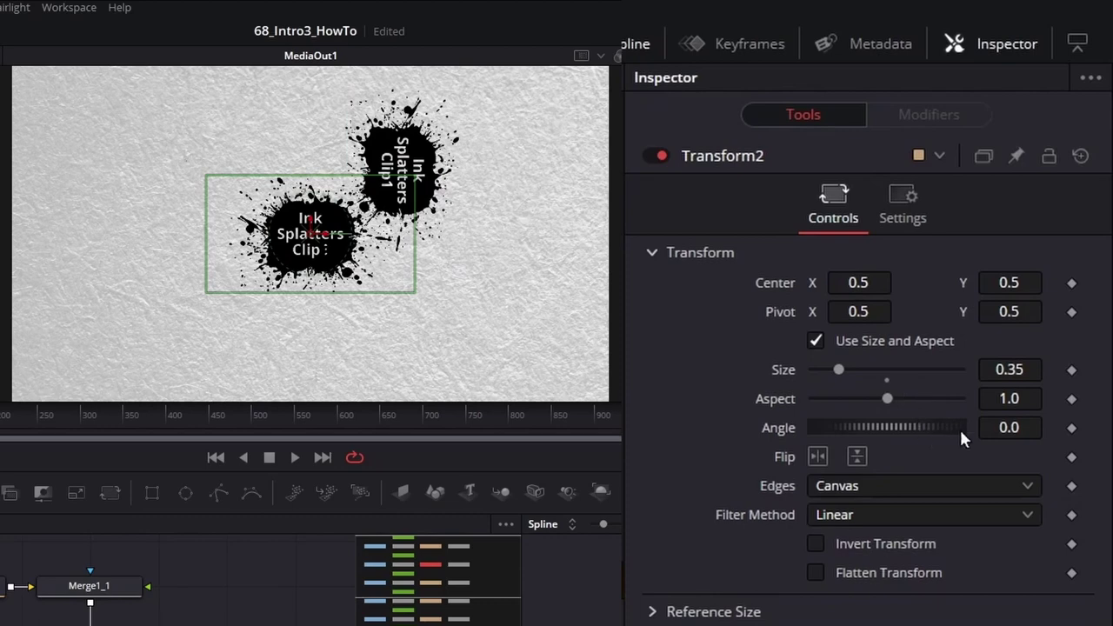
{"action": "left_click", "coordinate": [1009, 427]}
{"action": "type", "text": "90"}
{"action": "key", "text": "Tab"}
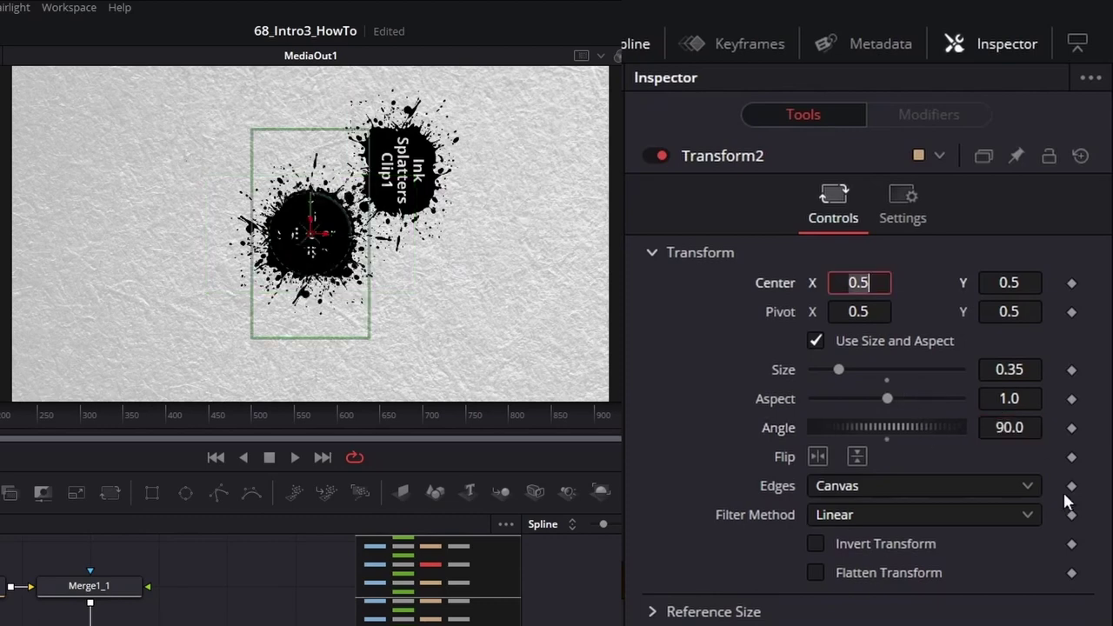
{"action": "type", "text": "0.9"}
{"action": "key", "text": "Return"}
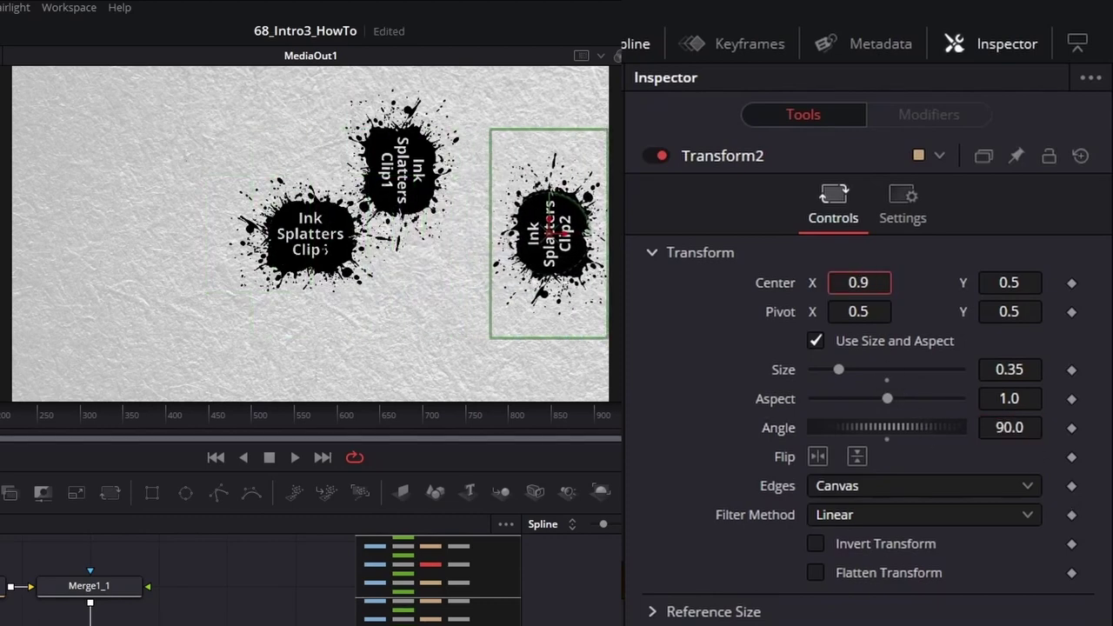
{"action": "left_click_drag", "start_coordinate": [1007, 284], "coordinate": [1022, 285]}
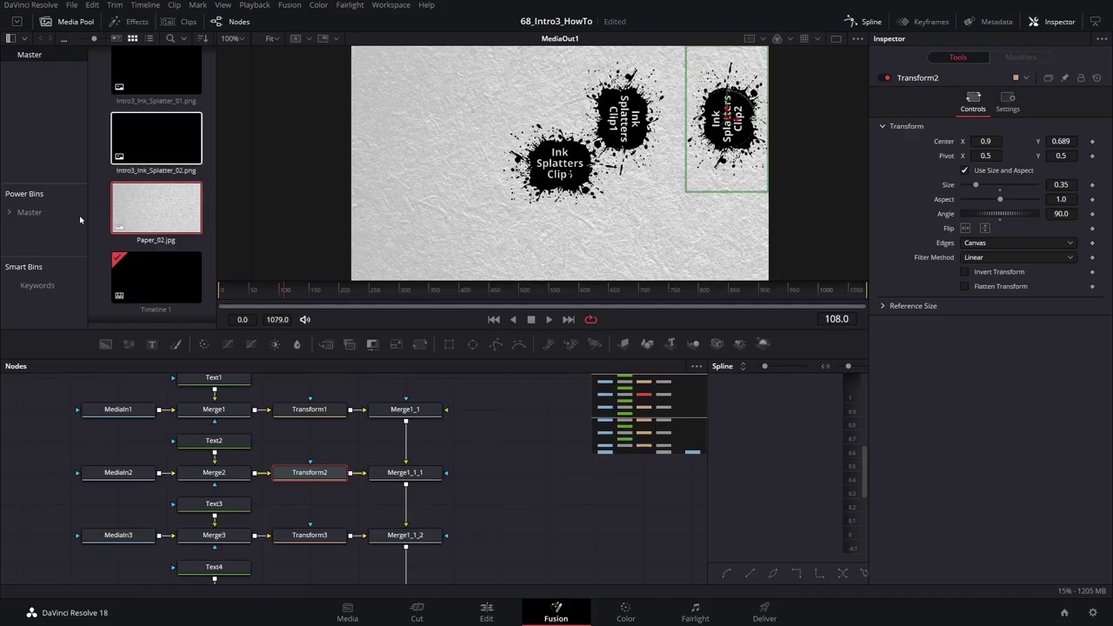
Step: Set Transform3 to Angle -90 with Center X 0.655 and Y 0.313
{"action": "scroll", "coordinate": [319, 475], "scroll_direction": "down", "scroll_amount": 3}
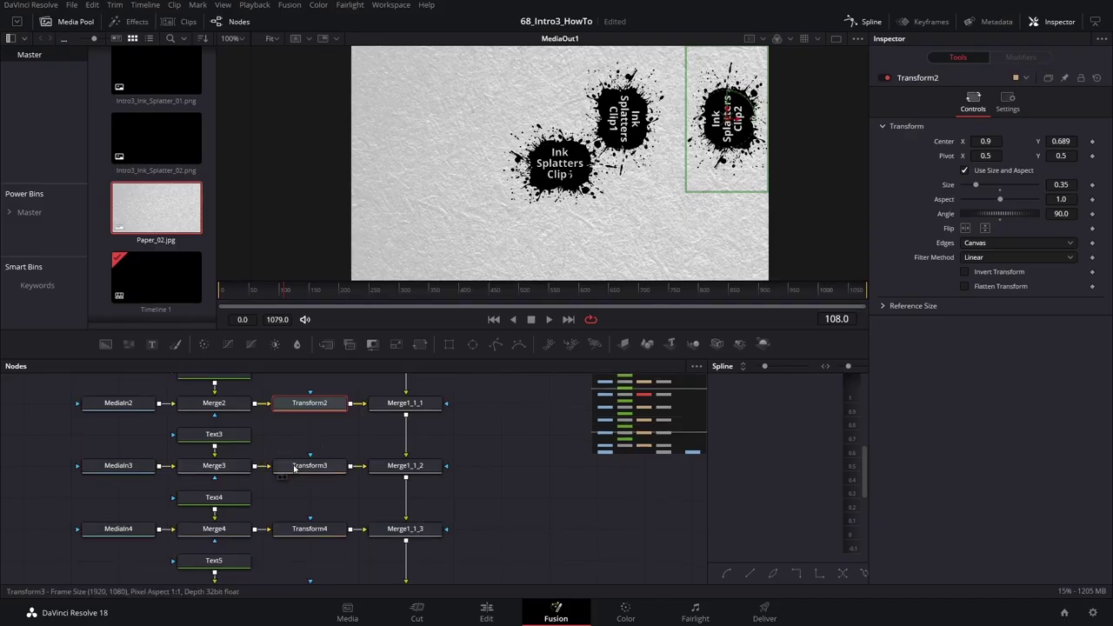
{"action": "left_click", "coordinate": [309, 466]}
{"action": "left_click", "coordinate": [1029, 427]}
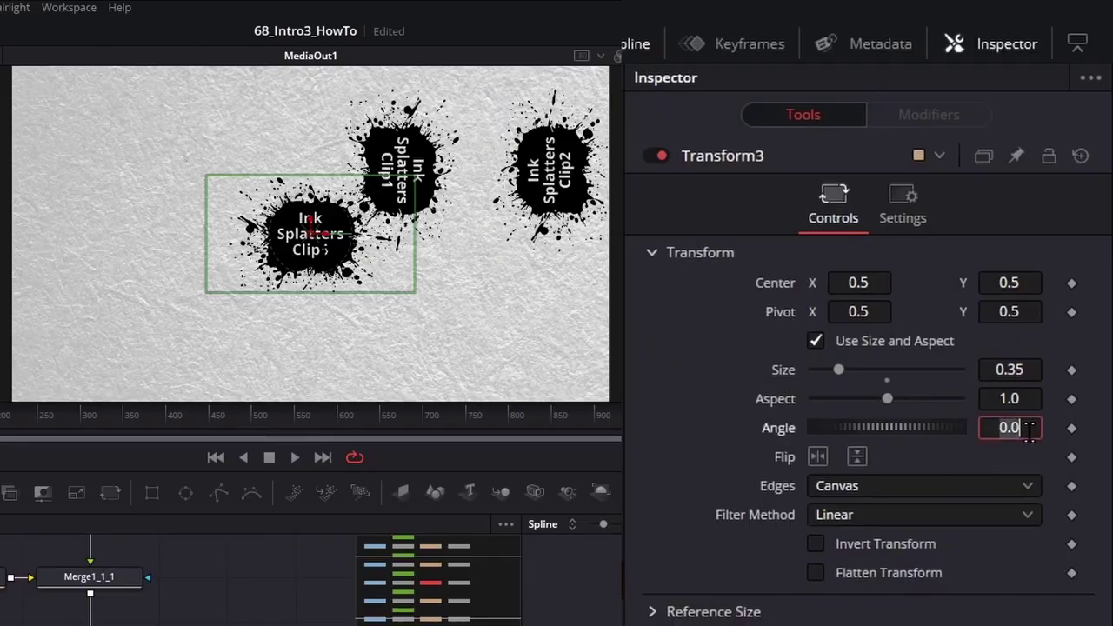
{"action": "type", "text": "-90"}
{"action": "key", "text": "Return"}
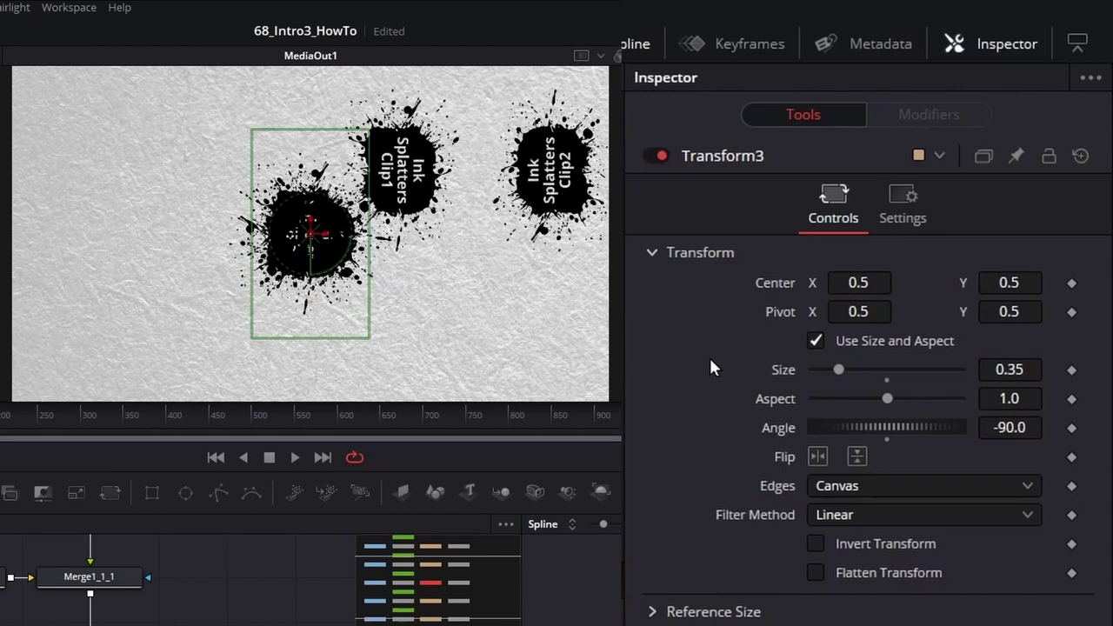
{"action": "left_click_drag", "start_coordinate": [859, 283], "coordinate": [859, 357]}
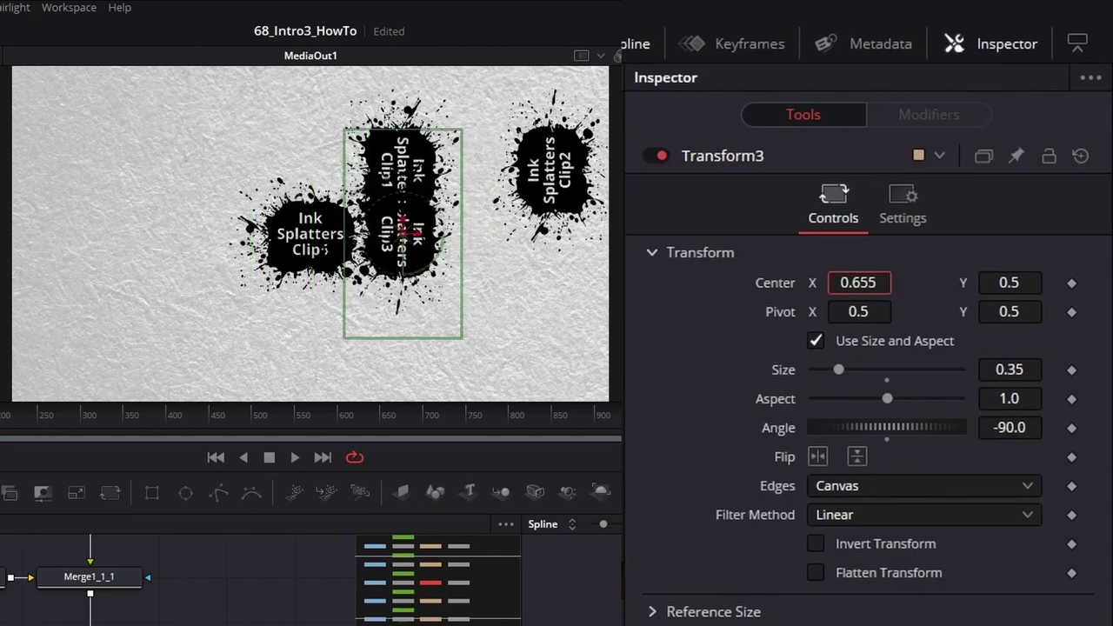
{"action": "left_click_drag", "start_coordinate": [1015, 283], "coordinate": [1015, 285]}
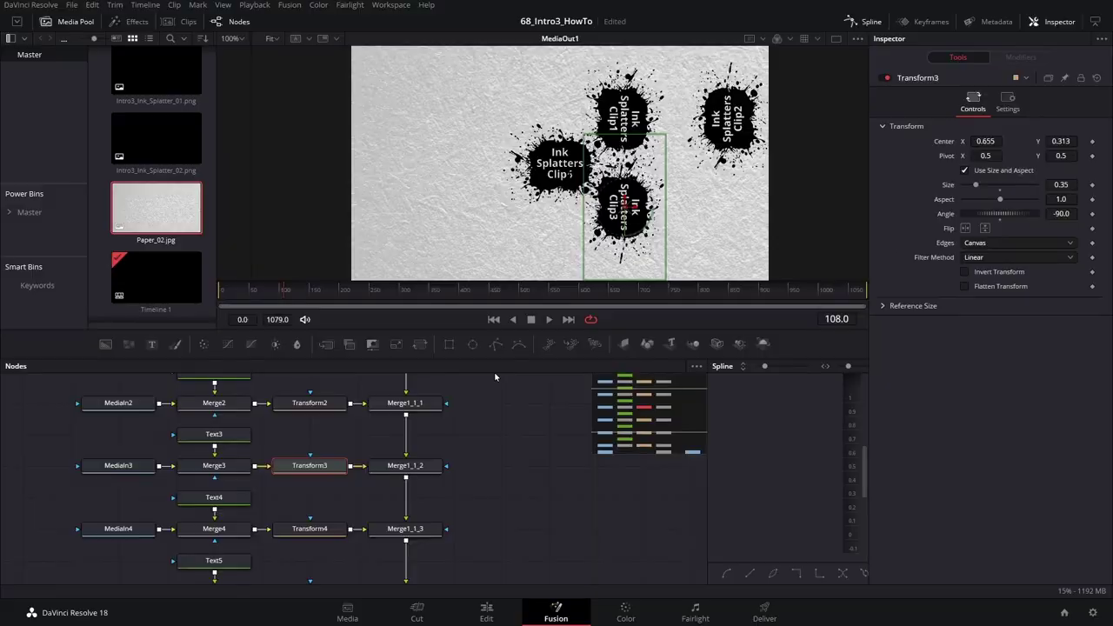
Step: Set Transform4 to Angle 90 with Center at about 0.4, 0.313
{"action": "scroll", "coordinate": [304, 422], "scroll_direction": "down", "scroll_amount": 1}
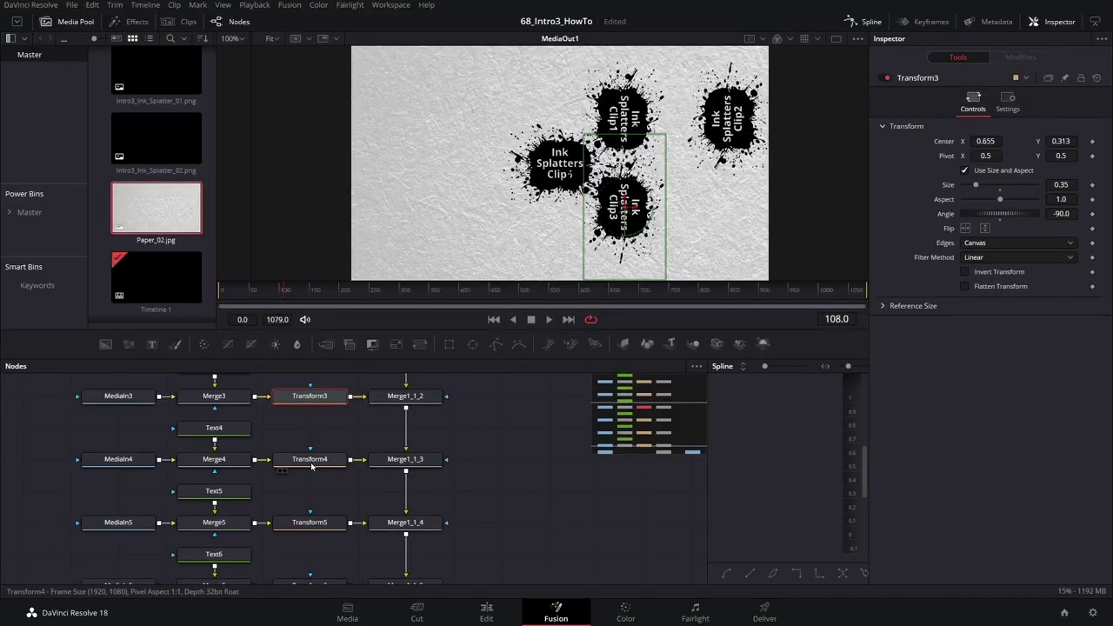
{"action": "left_click", "coordinate": [312, 461]}
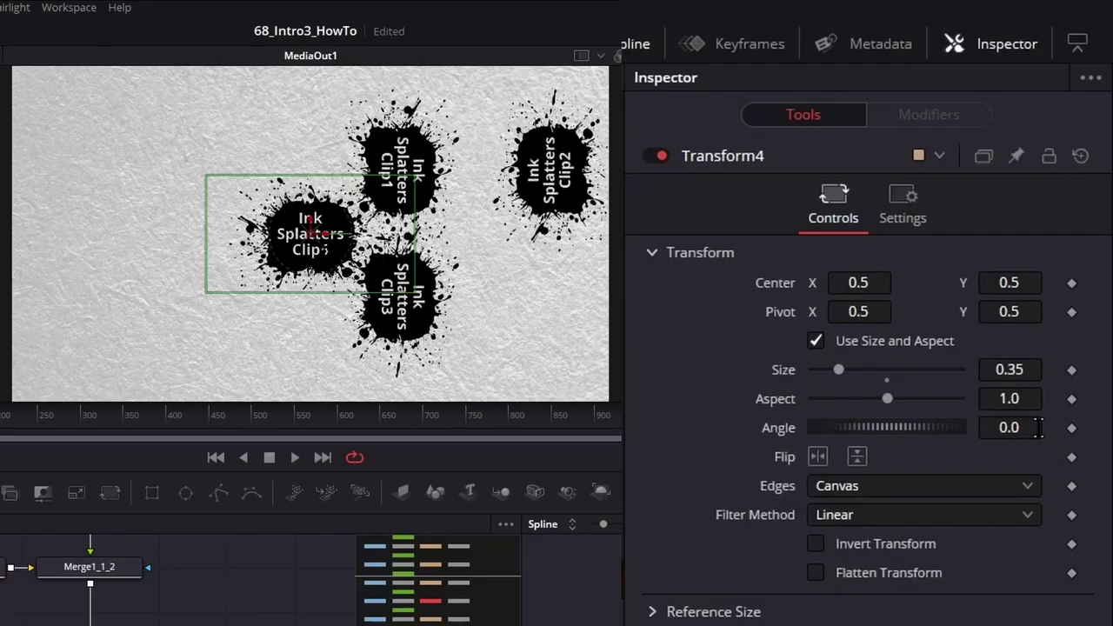
{"action": "left_click", "coordinate": [1074, 213]}
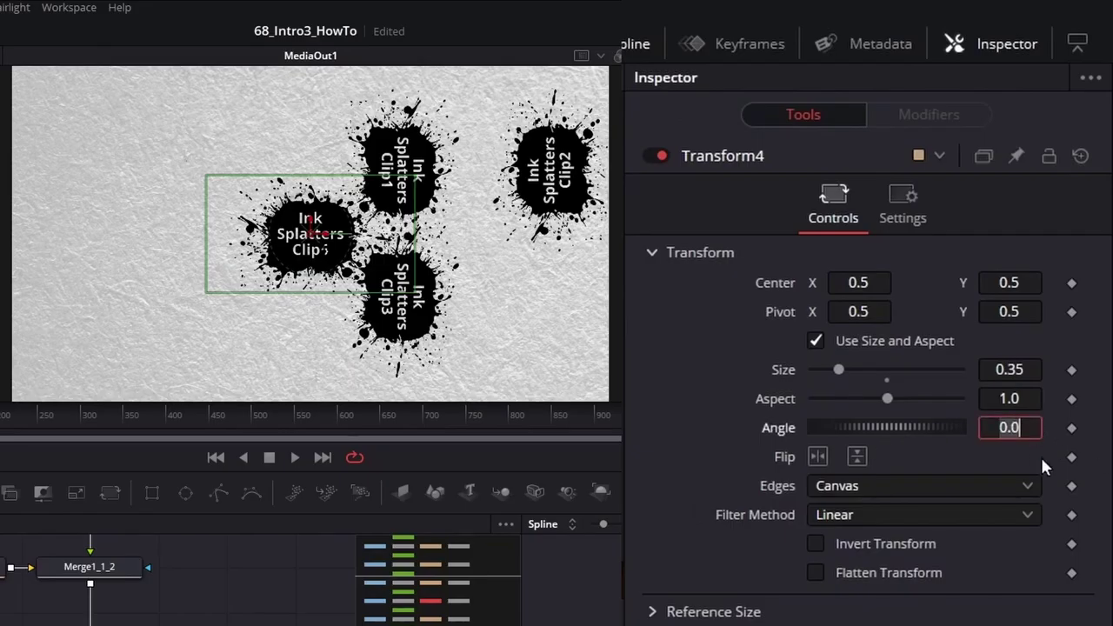
{"action": "type", "text": "90"}
{"action": "key", "text": "Tab"}
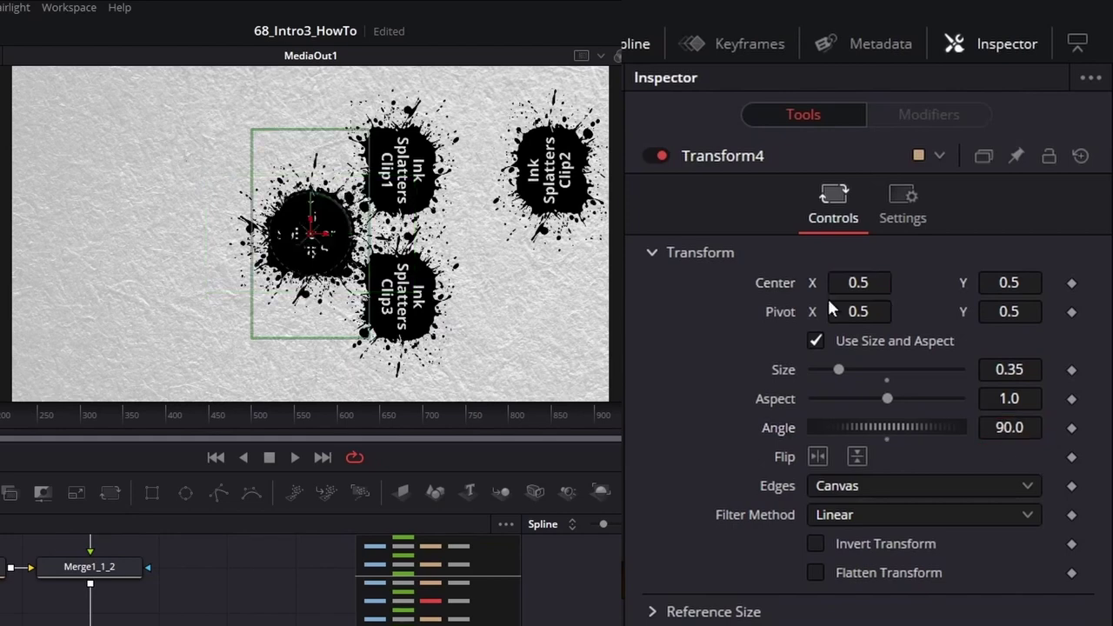
{"action": "left_click_drag", "start_coordinate": [835, 287], "coordinate": [868, 278]}
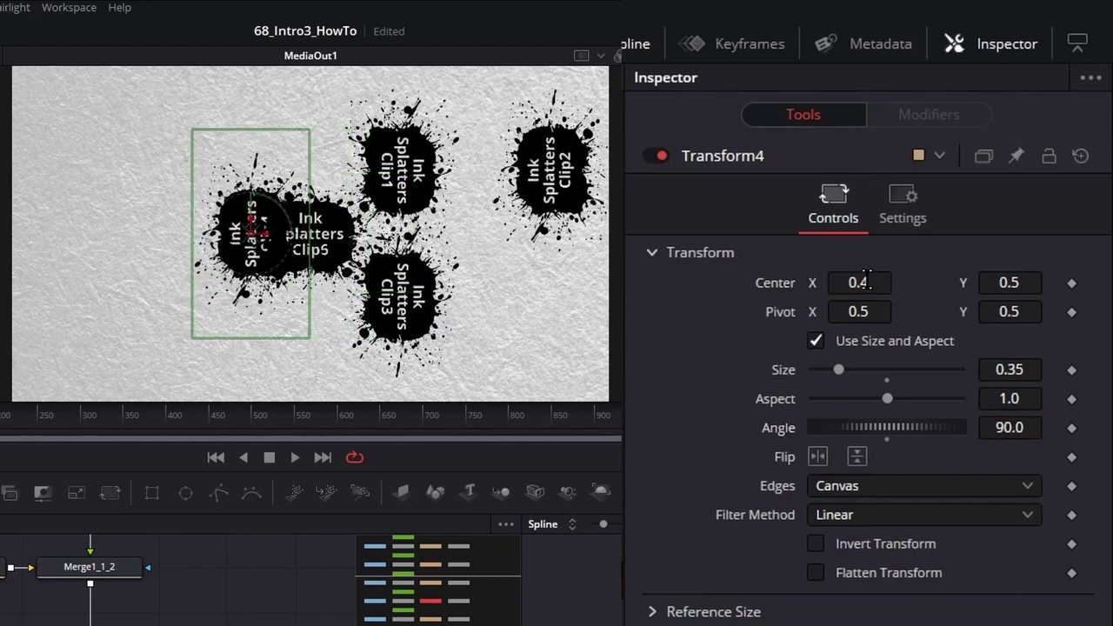
{"action": "left_click_drag", "start_coordinate": [1002, 282], "coordinate": [846, 497]}
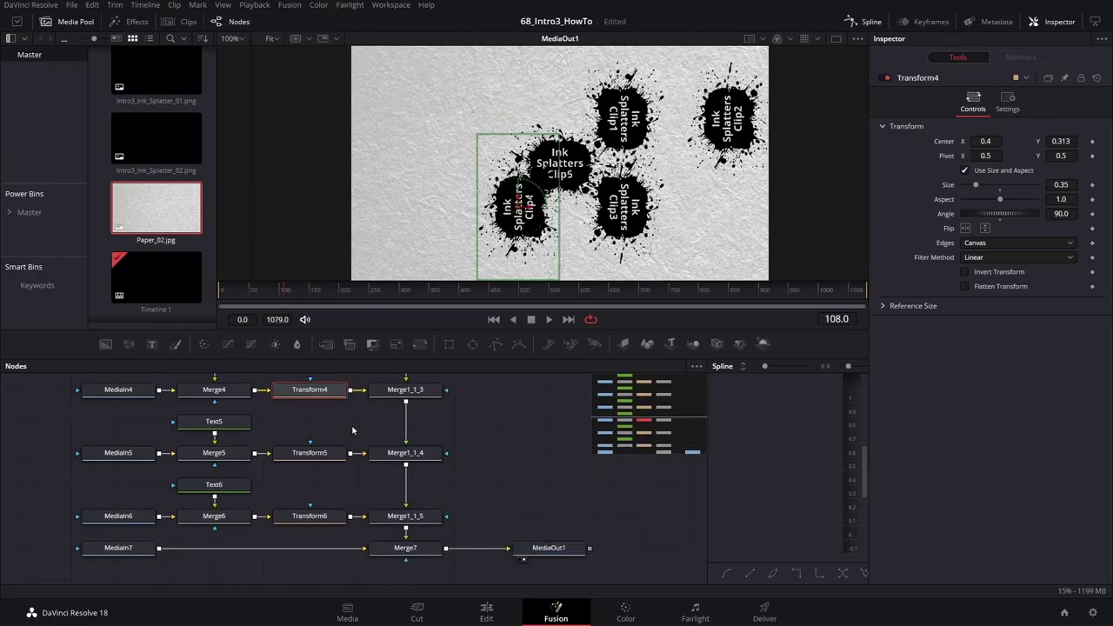
Step: Set Transform5 to Angle -90 and move Clip5 to Center 0.177, 0.313
{"action": "left_click", "coordinate": [334, 455]}
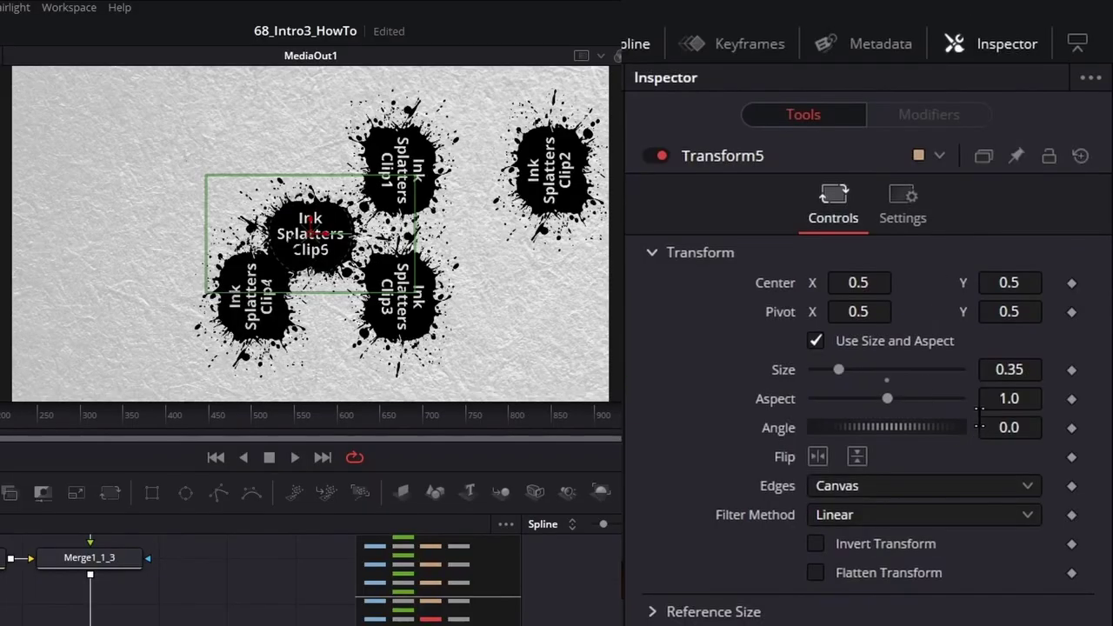
{"action": "left_click", "coordinate": [1024, 428]}
{"action": "type", "text": "-90"}
{"action": "left_click_drag", "start_coordinate": [866, 283], "coordinate": [863, 281]}
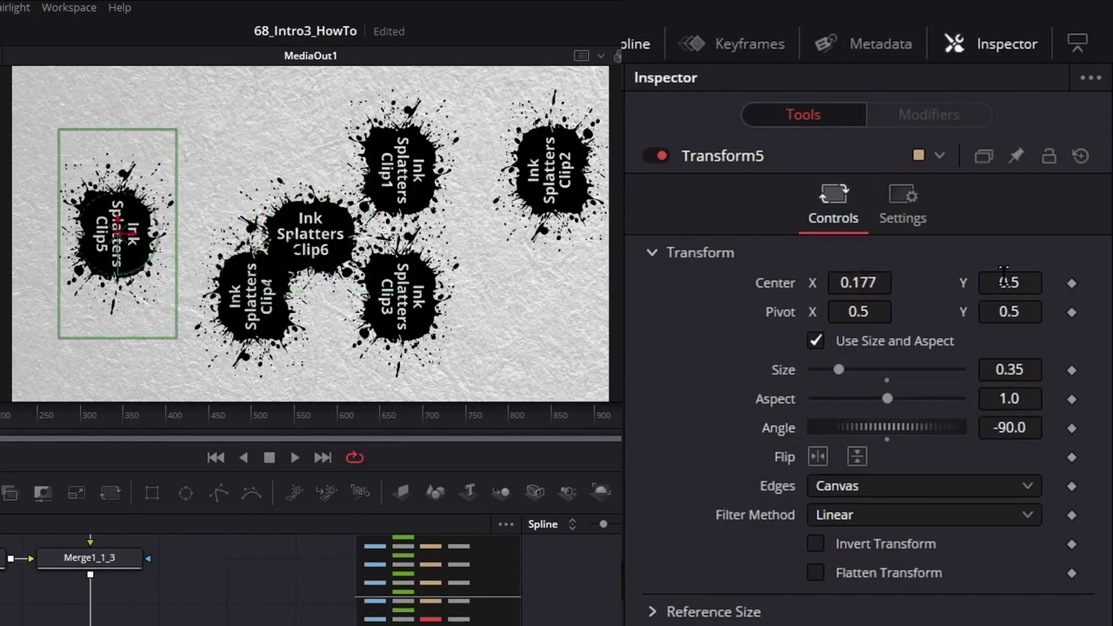
{"action": "left_click_drag", "start_coordinate": [1005, 273], "coordinate": [1000, 280]}
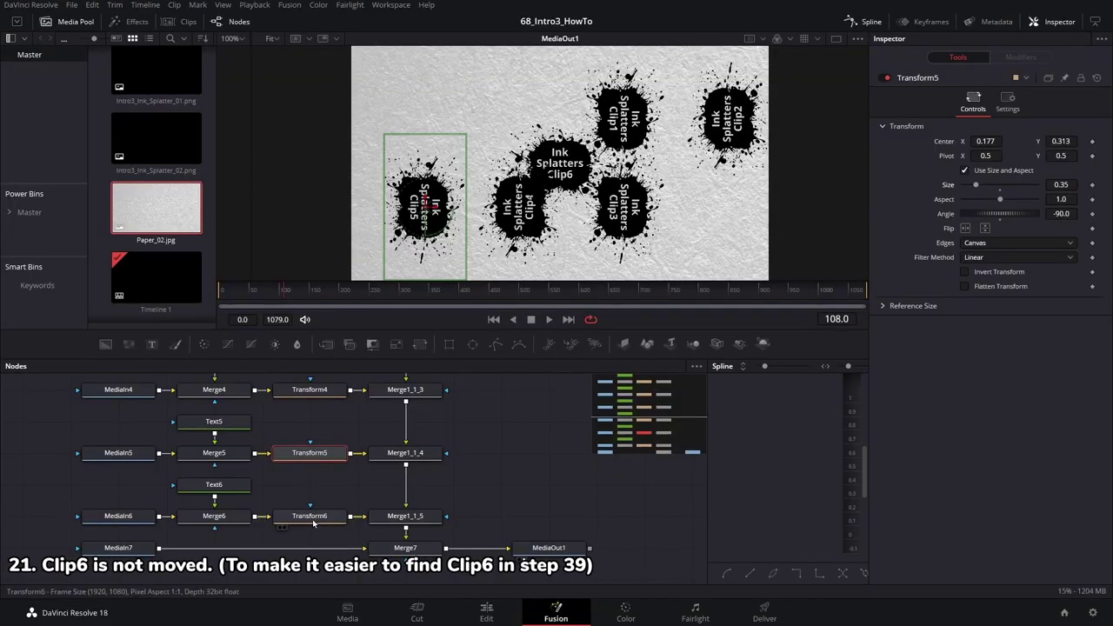
Step: Select Transform6 and keep Clip6 at its default Center 0.5, 0.5 with no rotation
{"action": "left_click", "coordinate": [314, 520]}
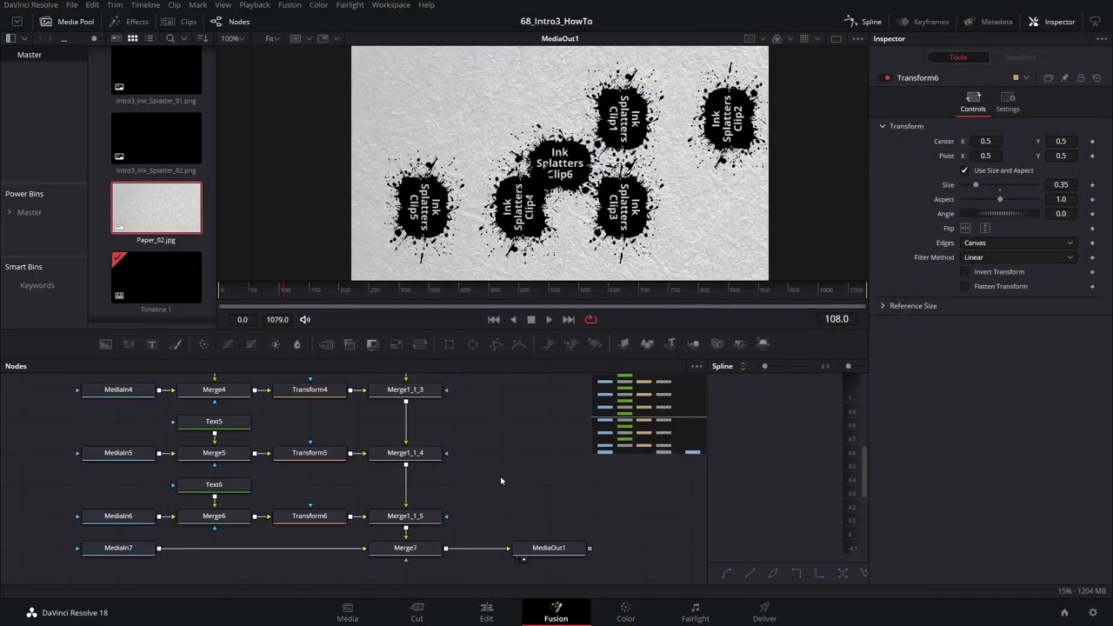
Step: Add a Transform node after Merge7 with its Edges set to Mirror
{"action": "left_click", "coordinate": [406, 550]}
{"action": "left_click", "coordinate": [419, 345]}
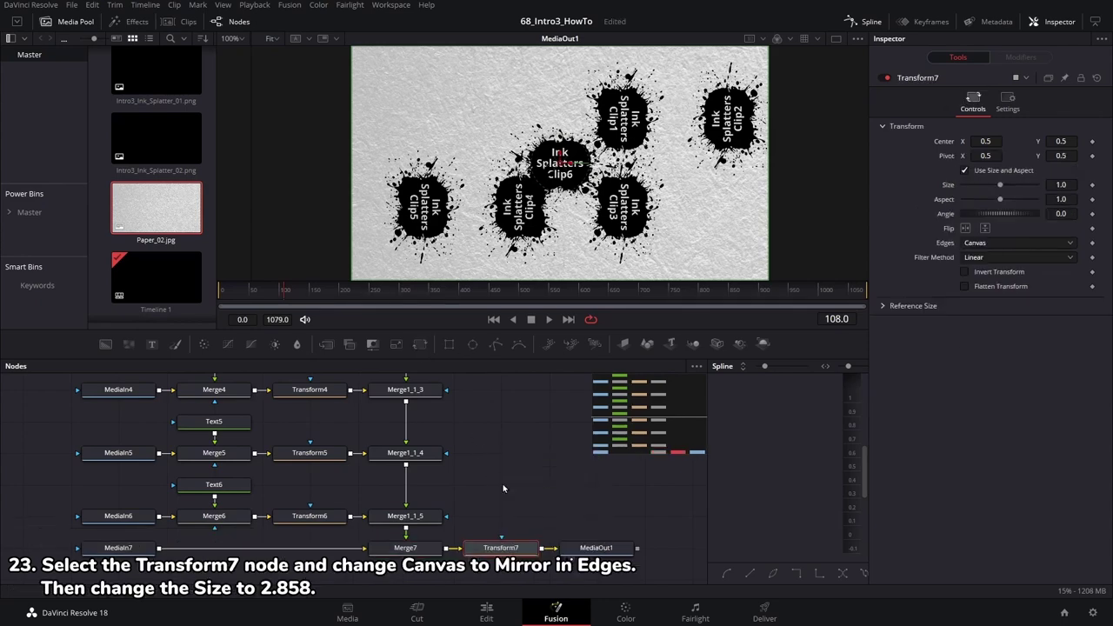
{"action": "scroll", "coordinate": [502, 487], "scroll_direction": "down", "scroll_amount": 3}
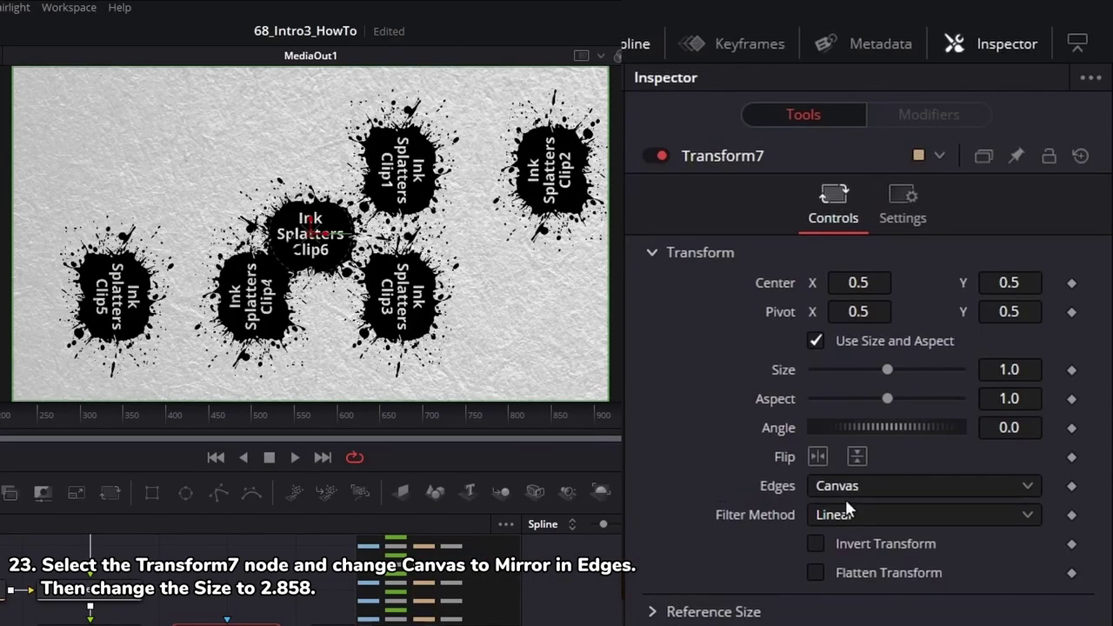
{"action": "left_click", "coordinate": [1029, 489]}
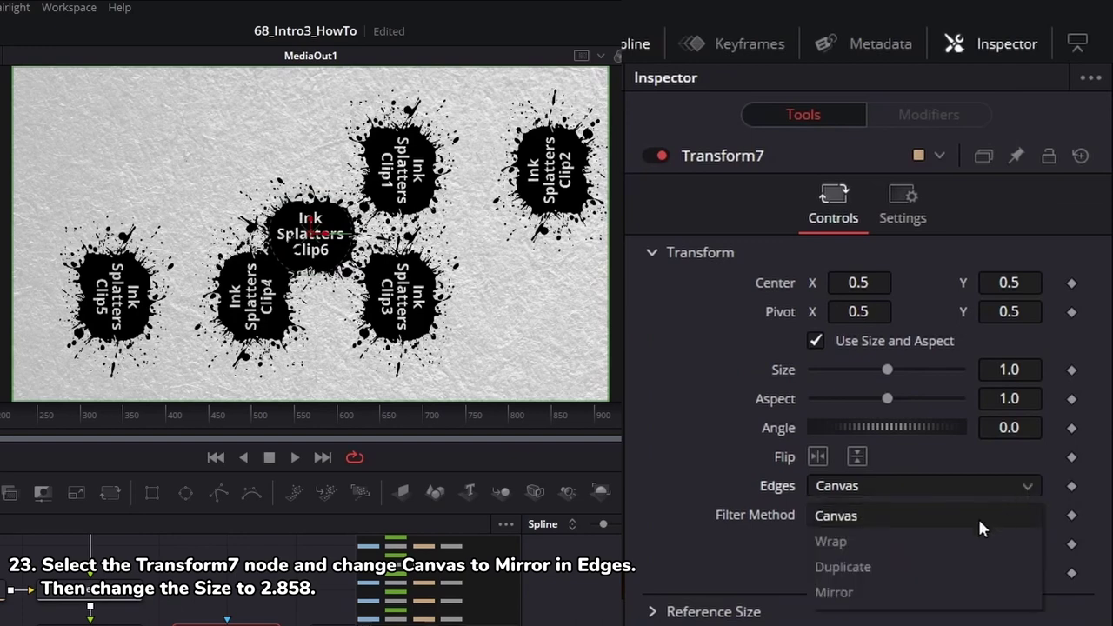
{"action": "left_click", "coordinate": [980, 595]}
Step: Set Transform7's Size to 2.858
{"action": "left_click", "coordinate": [1023, 369]}
{"action": "type", "text": "2.85"}
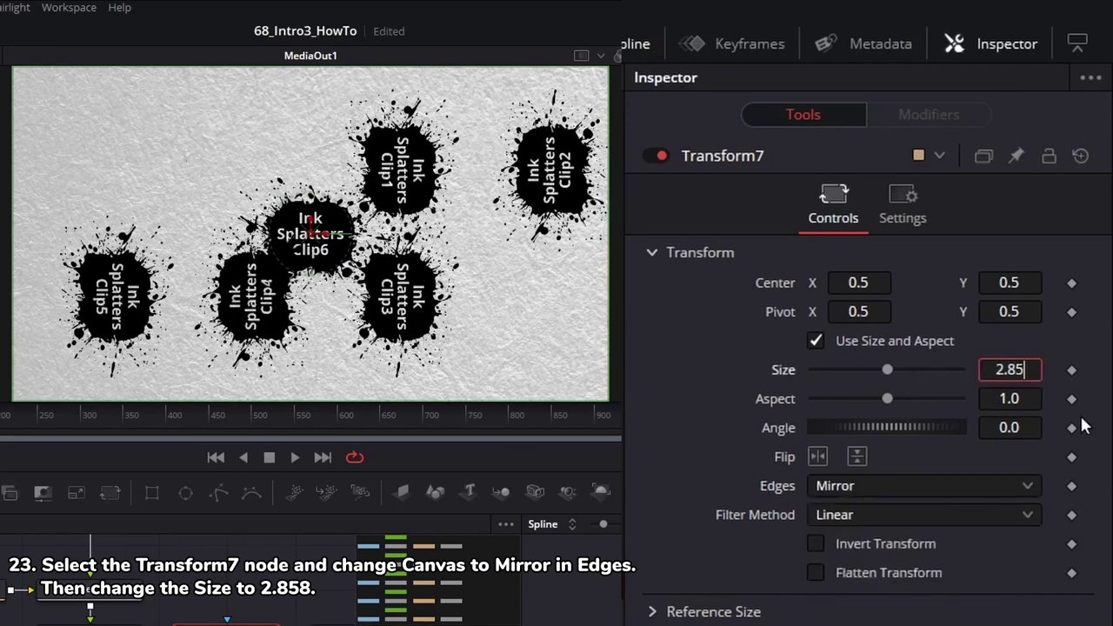
{"action": "type", "text": "8"}
{"action": "key", "text": "Tab"}
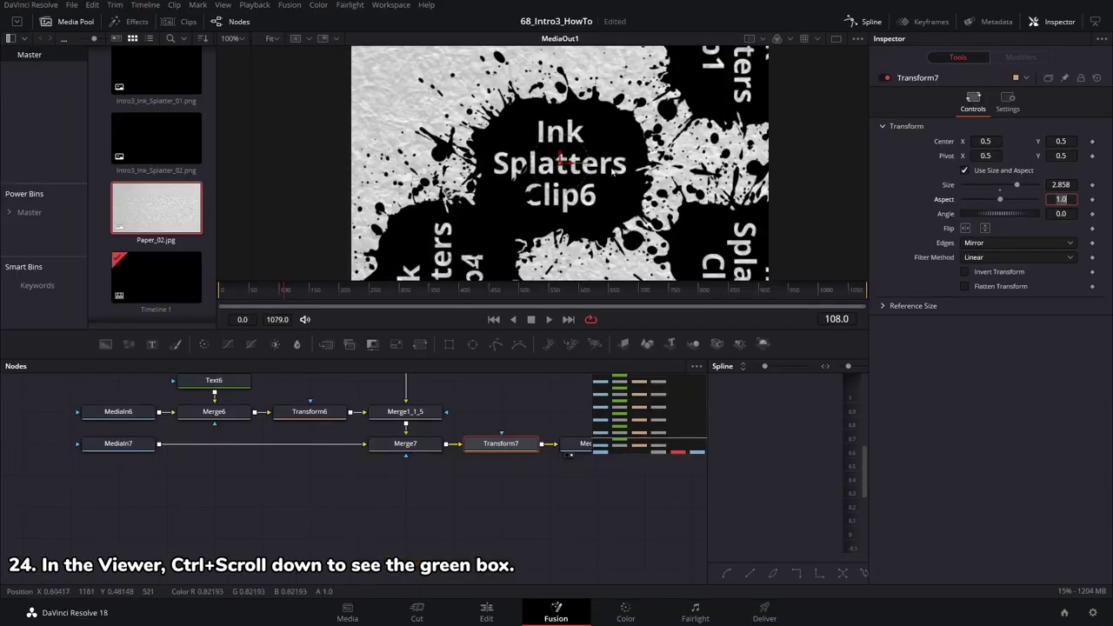
{"action": "scroll", "coordinate": [648, 167], "scroll_direction": "down", "scroll_amount": 2}
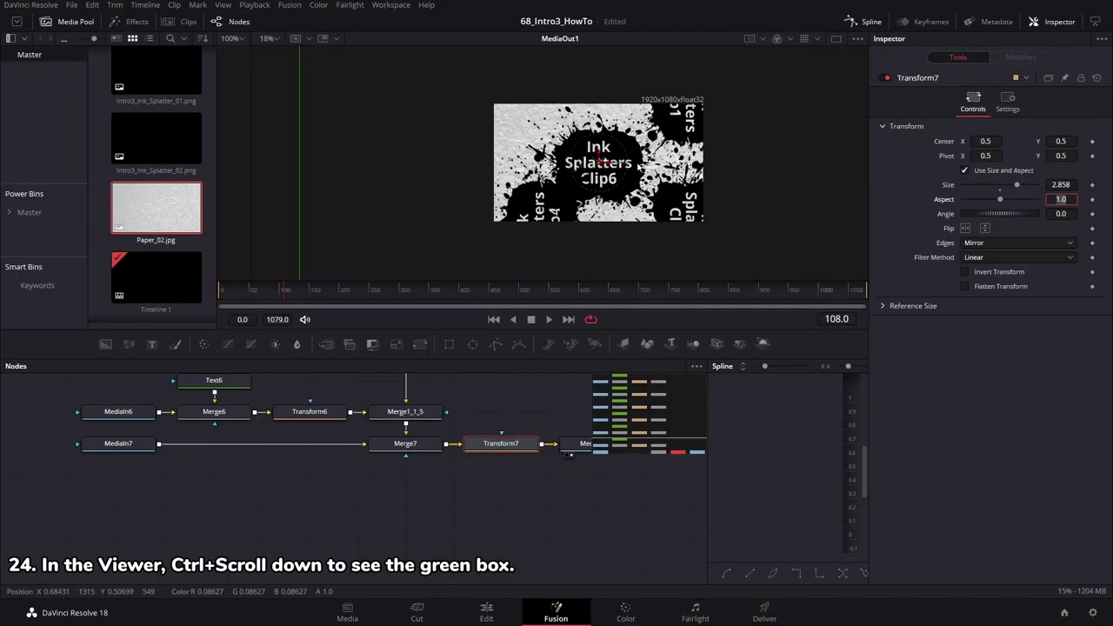
{"action": "scroll", "coordinate": [635, 163], "scroll_direction": "down", "scroll_amount": 2}
{"action": "scroll", "coordinate": [623, 152], "scroll_direction": "up", "scroll_amount": 1}
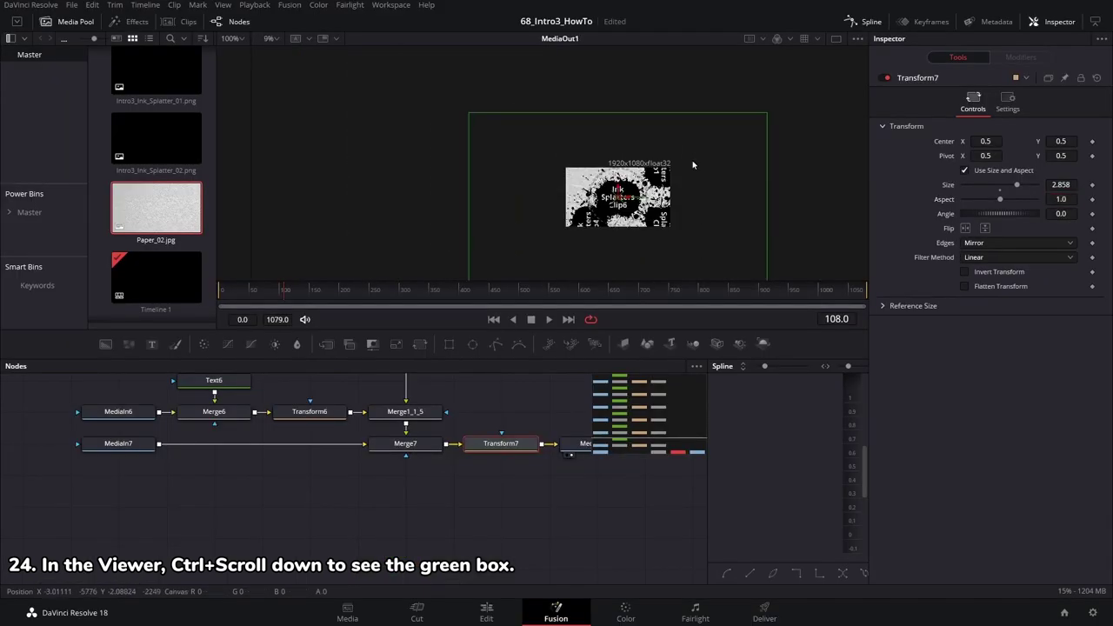
{"action": "scroll", "coordinate": [692, 160], "scroll_direction": "up", "scroll_amount": 1}
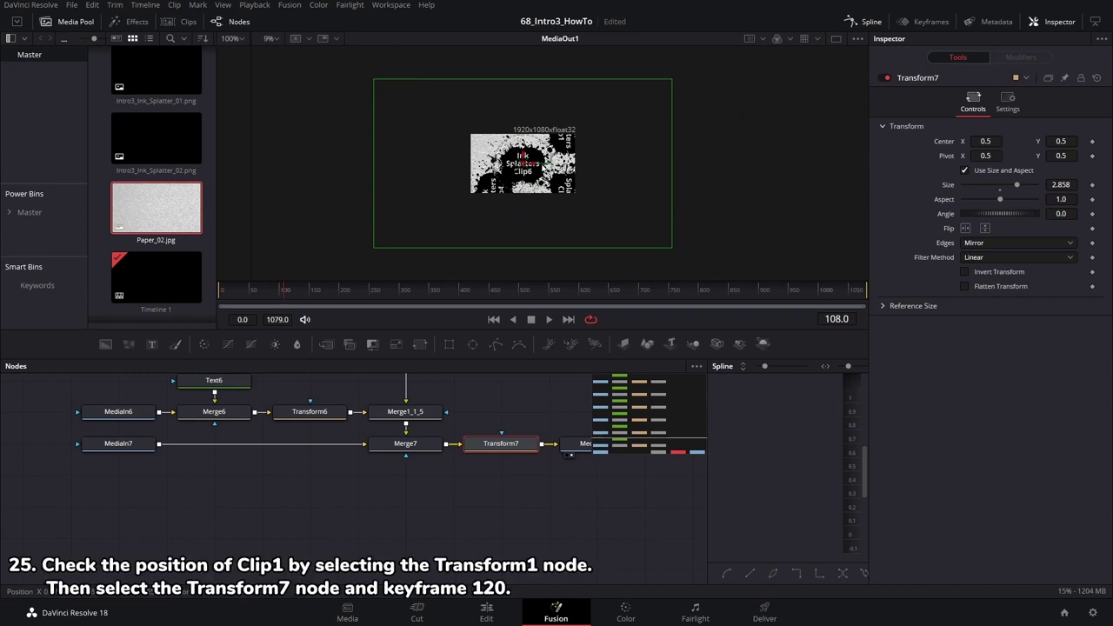
{"action": "scroll", "coordinate": [346, 441], "scroll_direction": "up", "scroll_amount": 4}
{"action": "scroll", "coordinate": [346, 441], "scroll_direction": "up", "scroll_amount": 4}
{"action": "scroll", "coordinate": [346, 441], "scroll_direction": "up", "scroll_amount": 3}
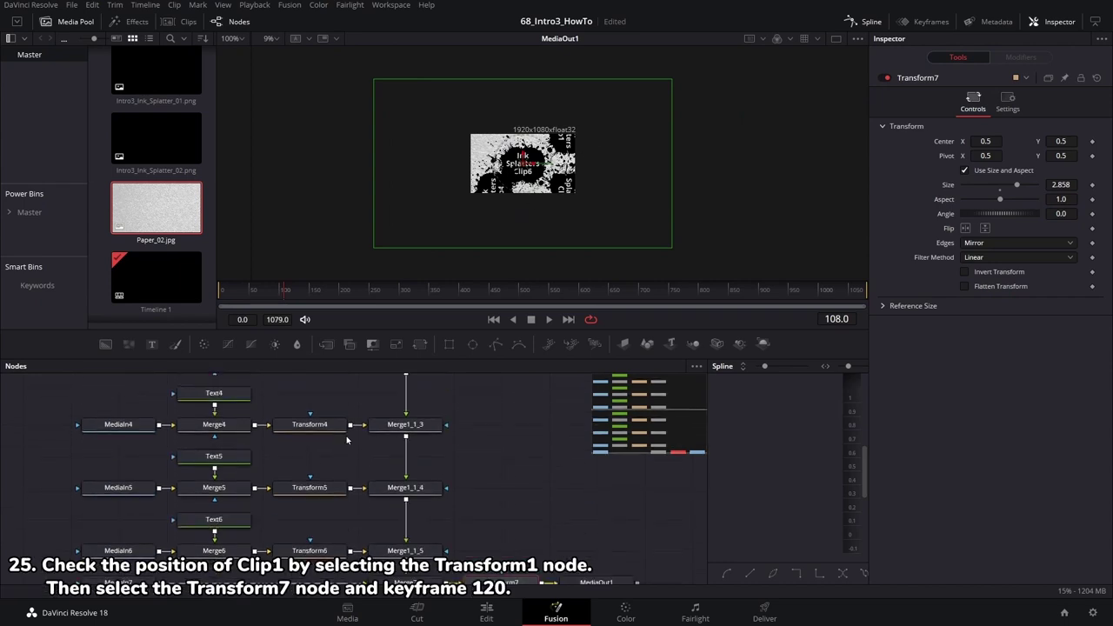
{"action": "scroll", "coordinate": [260, 443], "scroll_direction": "up", "scroll_amount": 2}
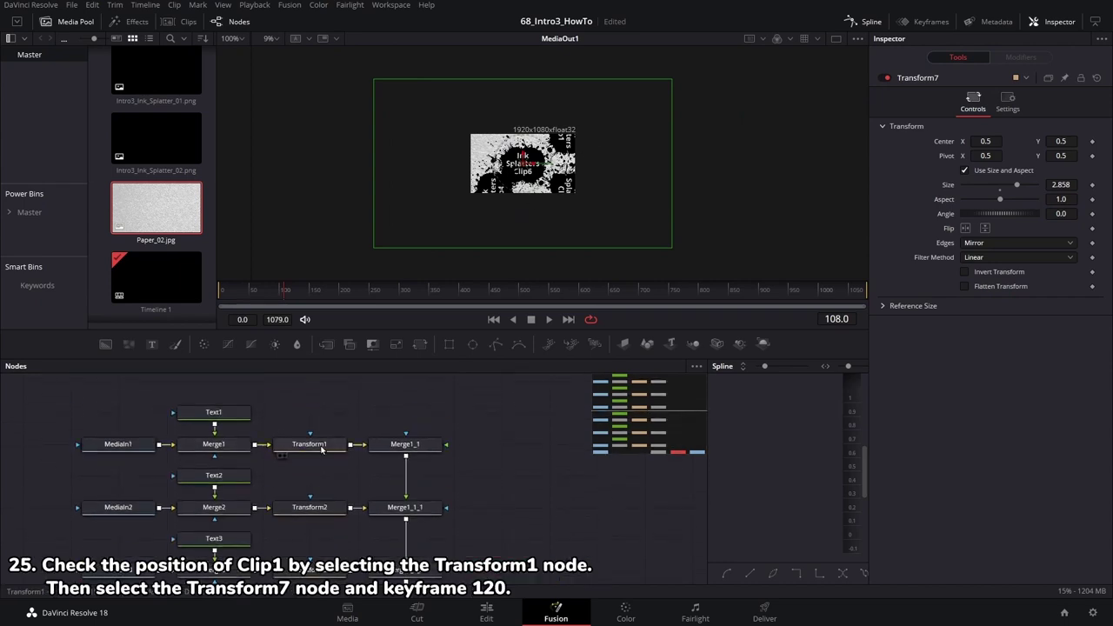
Step: Check Clip1's placement on Transform1, then reselect Transform7 at frame 120
{"action": "left_click", "coordinate": [308, 445]}
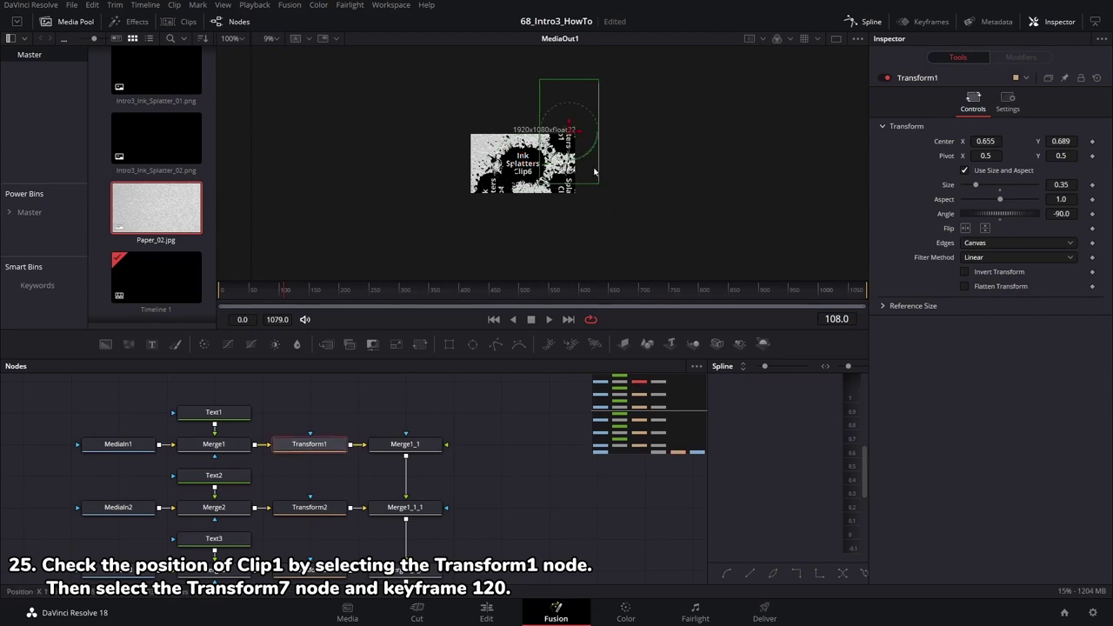
{"action": "scroll", "coordinate": [526, 439], "scroll_direction": "down", "scroll_amount": 4}
{"action": "scroll", "coordinate": [524, 437], "scroll_direction": "down", "scroll_amount": 4}
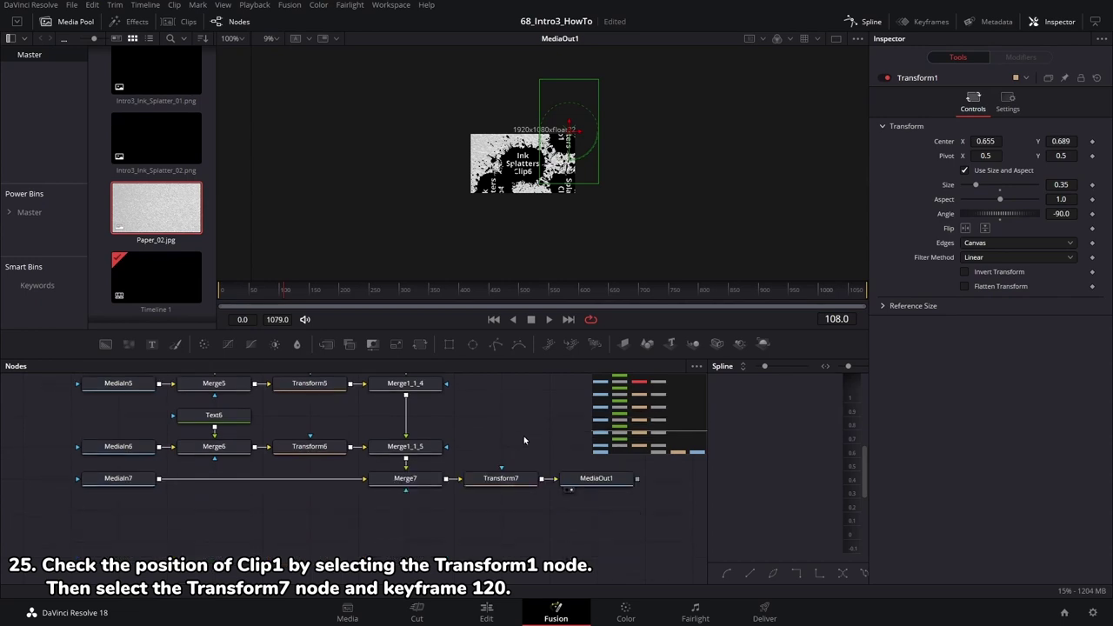
{"action": "left_click", "coordinate": [500, 479]}
{"action": "left_click", "coordinate": [837, 319]}
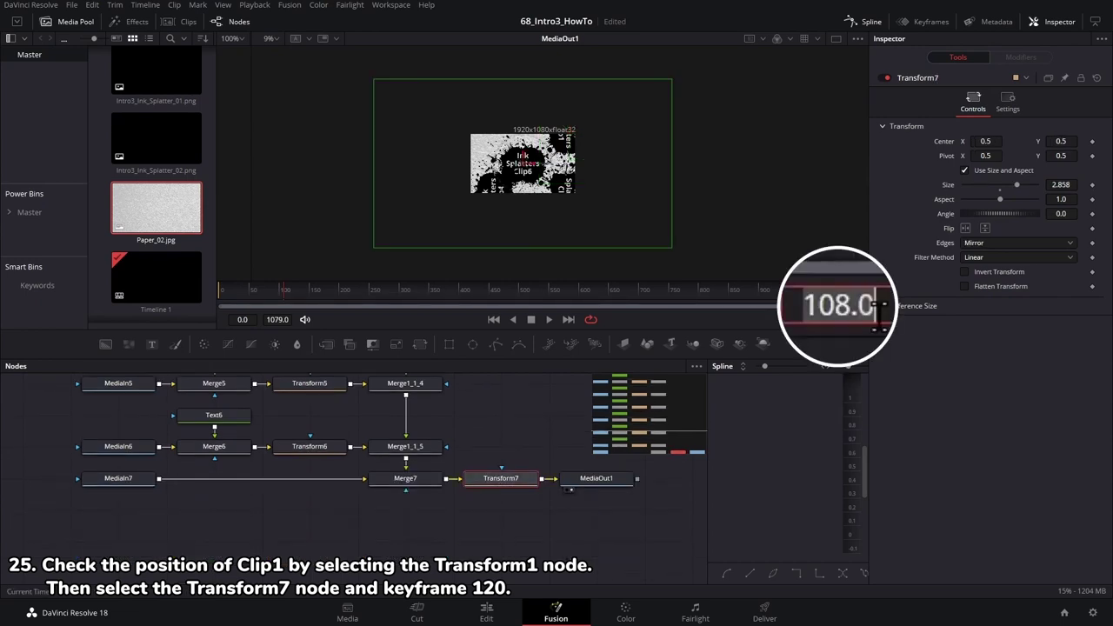
{"action": "type", "text": "120"}
{"action": "key", "text": "Return"}
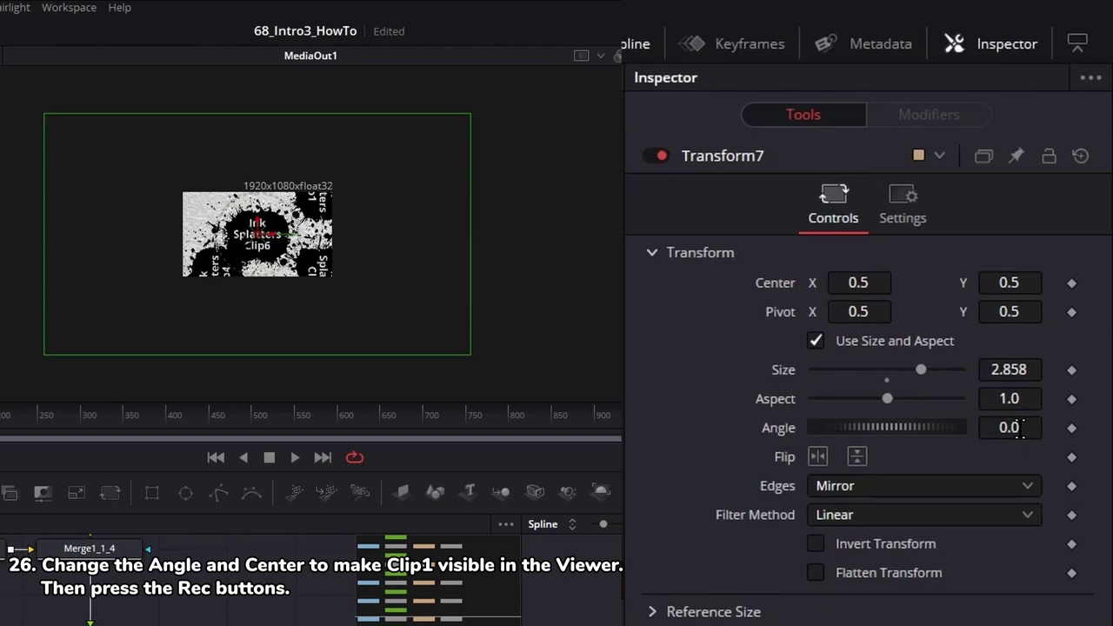
Step: Keyframe Transform7's Angle 90 and Center 0.804, -0.285 at frame 120 to frame Clip1
{"action": "left_click_drag", "start_coordinate": [1022, 426], "coordinate": [1039, 427]}
{"action": "left_click_drag", "start_coordinate": [1008, 283], "coordinate": [991, 283]}
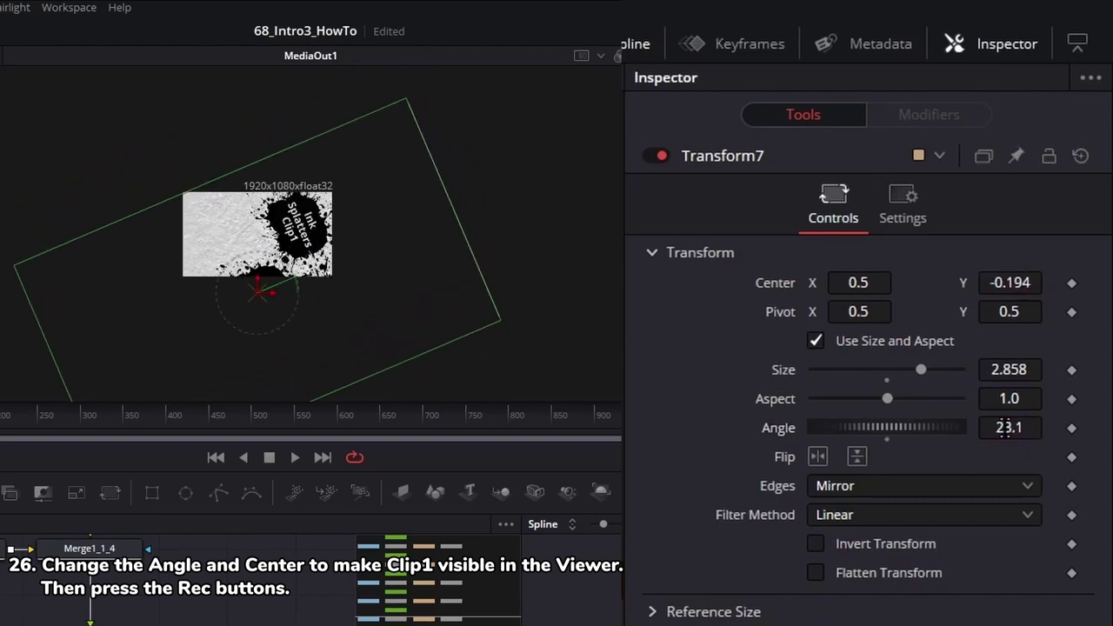
{"action": "left_click_drag", "start_coordinate": [1009, 427], "coordinate": [1039, 427]}
{"action": "left_click_drag", "start_coordinate": [848, 283], "coordinate": [870, 283]}
{"action": "left_click_drag", "start_coordinate": [1009, 427], "coordinate": [1039, 426]}
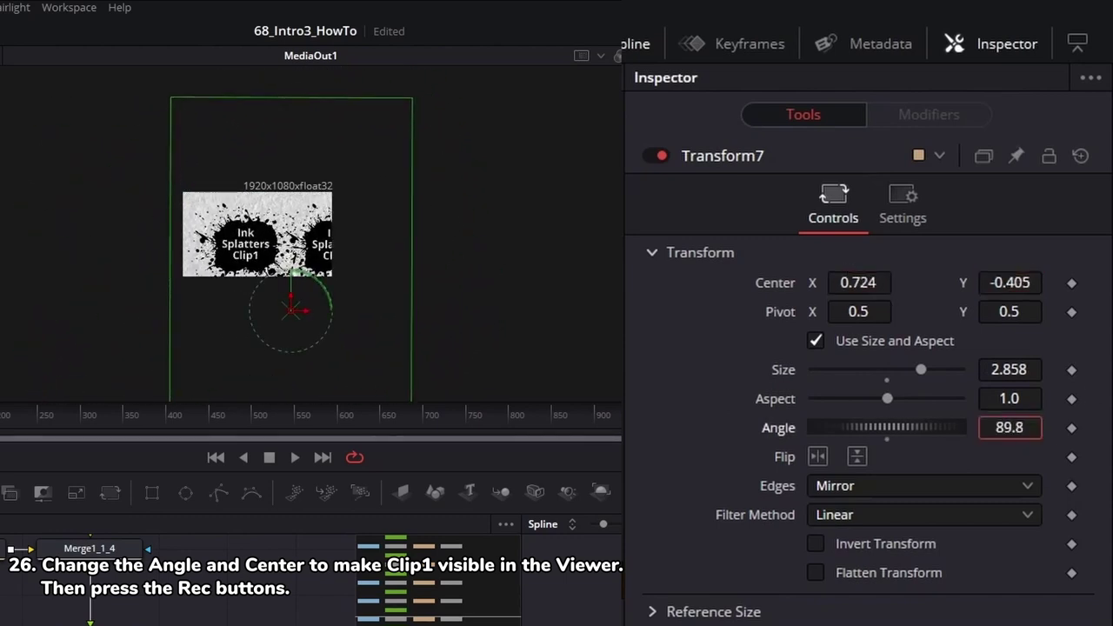
{"action": "left_click_drag", "start_coordinate": [874, 296], "coordinate": [870, 283]}
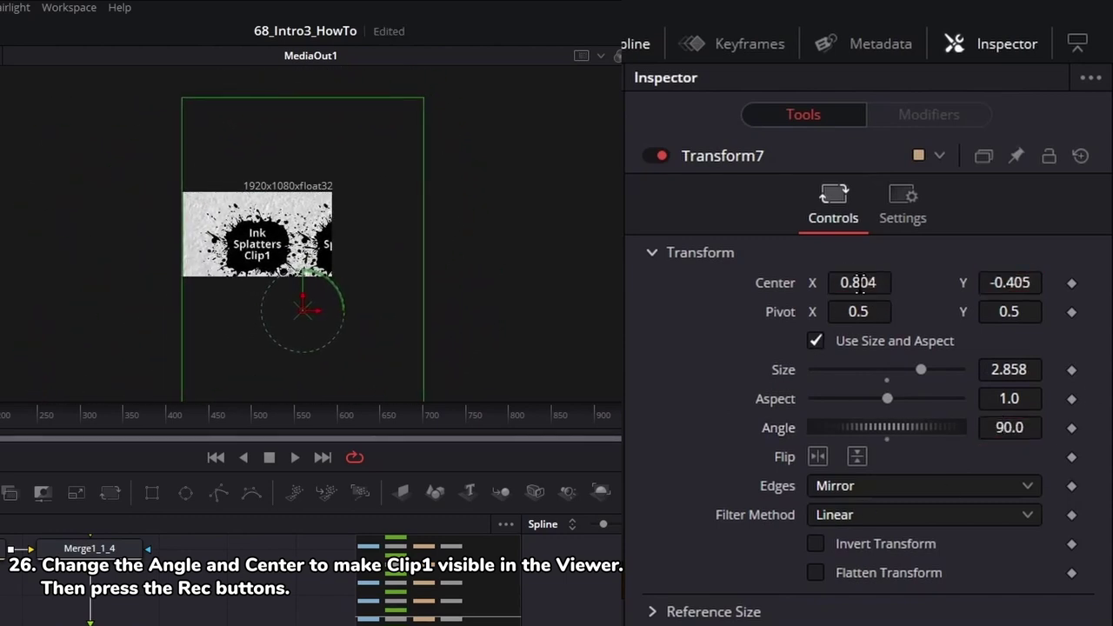
{"action": "left_click_drag", "start_coordinate": [1009, 283], "coordinate": [1018, 283]}
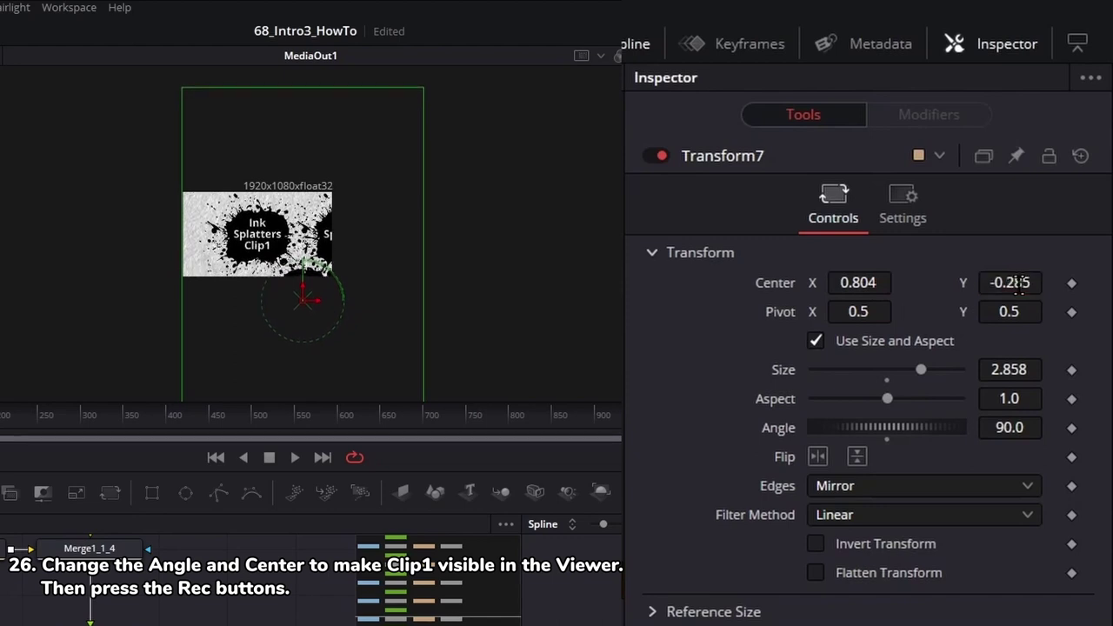
{"action": "left_click", "coordinate": [1072, 284]}
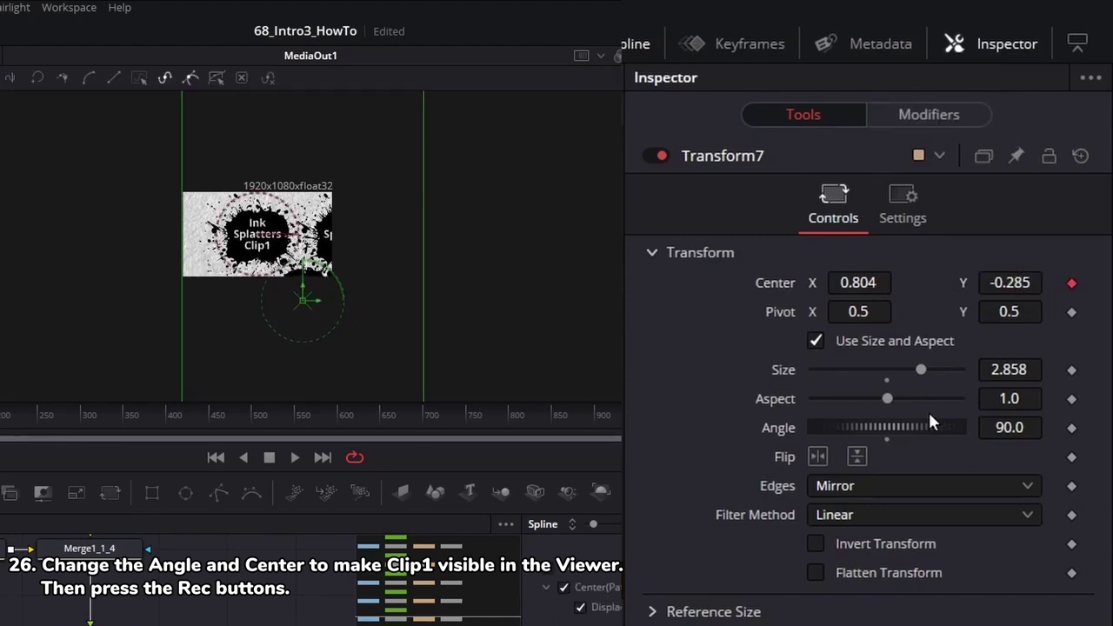
{"action": "left_click", "coordinate": [1071, 428]}
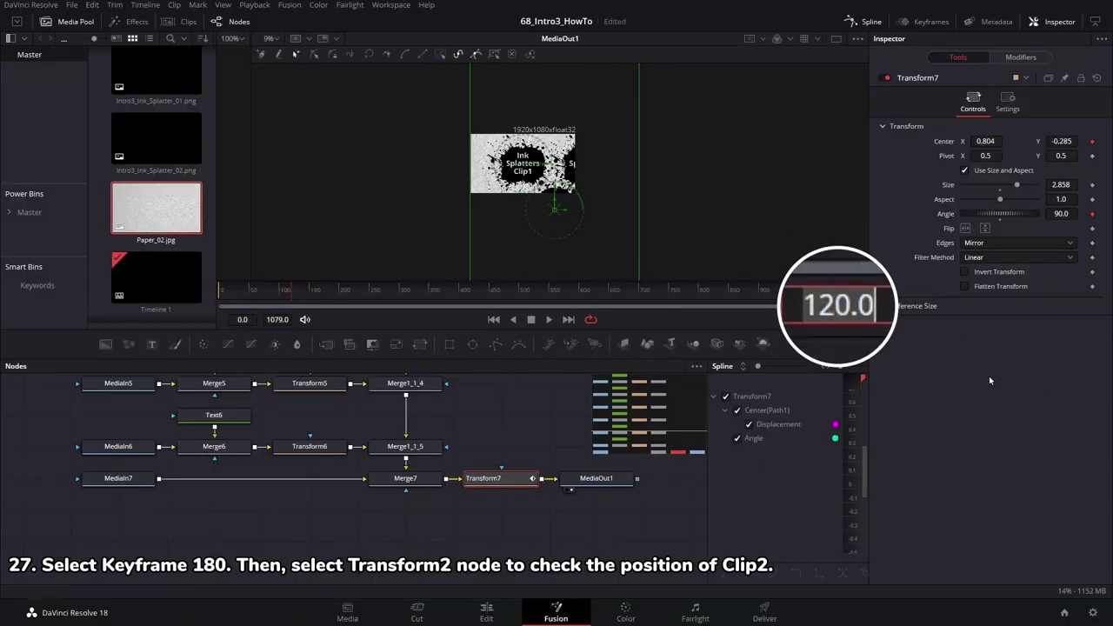
Step: At frame 180, check Clip2's position on Transform2, then reselect Transform7
{"action": "type", "text": "180"}
{"action": "key", "text": "Return"}
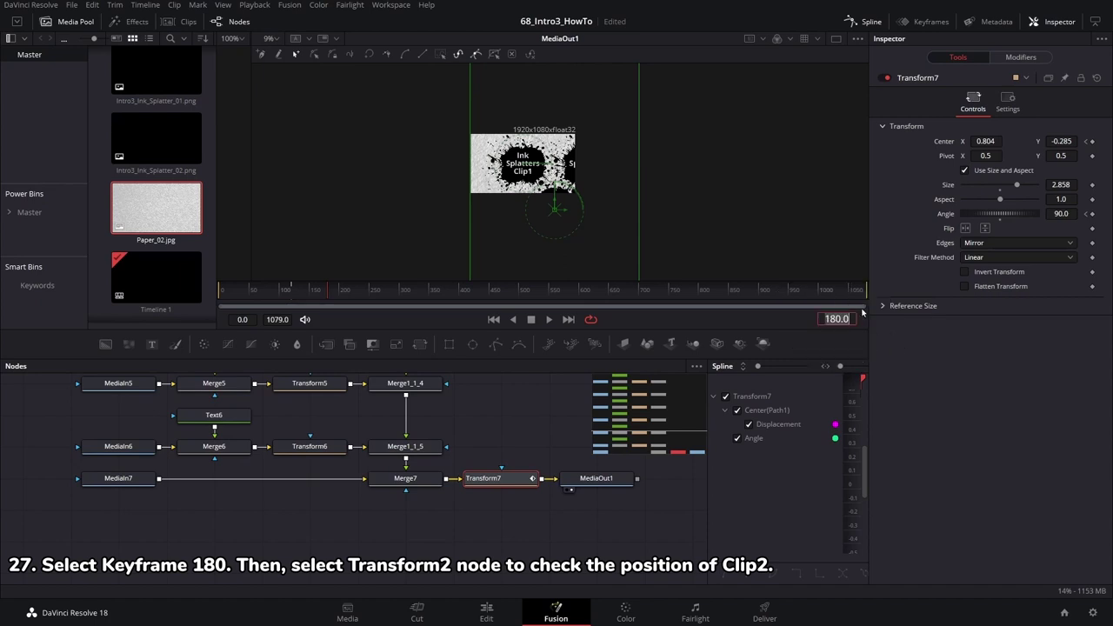
{"action": "scroll", "coordinate": [477, 420], "scroll_direction": "up", "scroll_amount": 3}
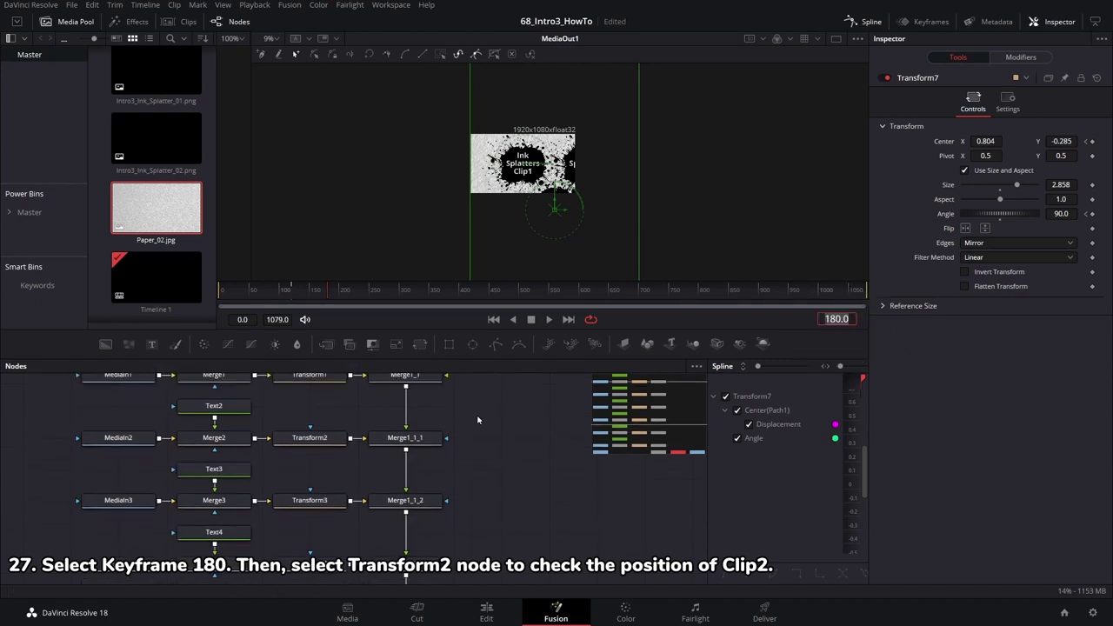
{"action": "left_click", "coordinate": [327, 439]}
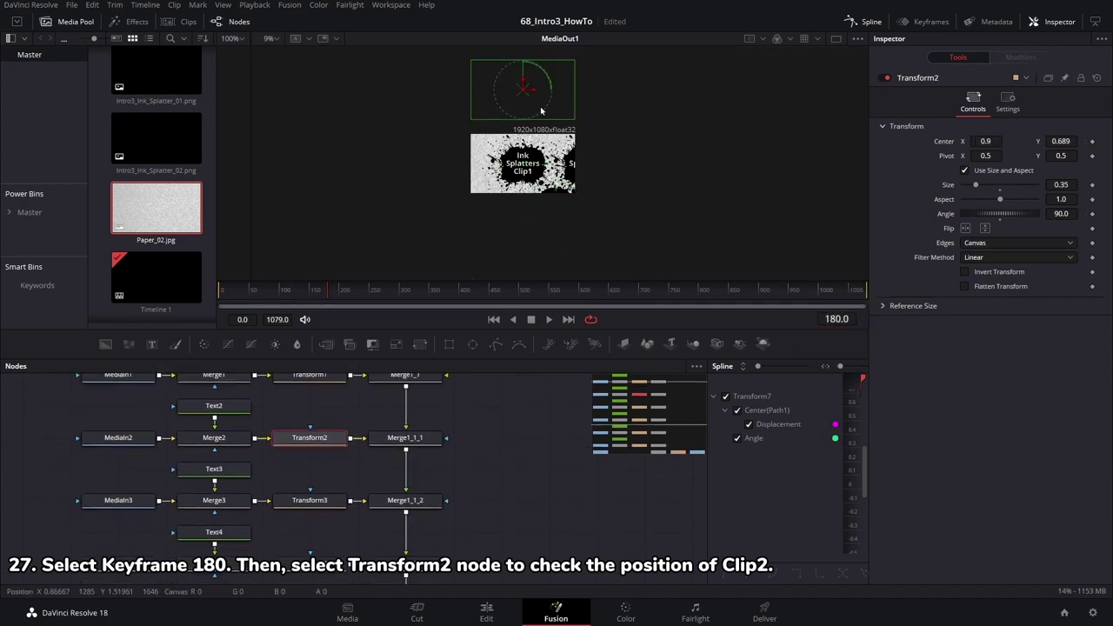
{"action": "scroll", "coordinate": [511, 460], "scroll_direction": "down", "scroll_amount": 3}
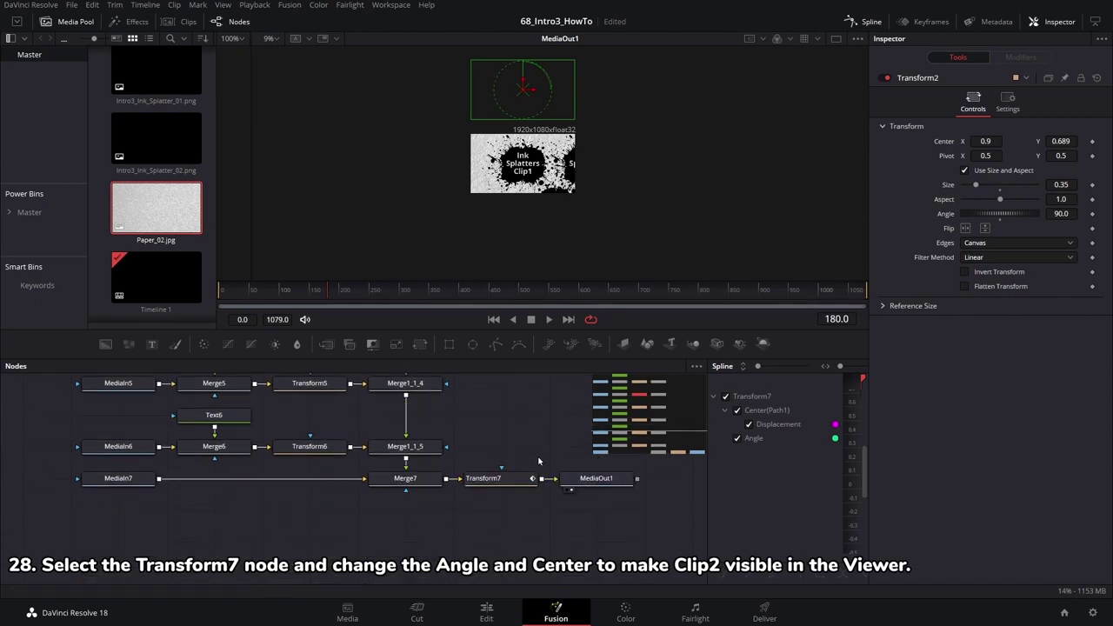
{"action": "scroll", "coordinate": [511, 460], "scroll_direction": "down", "scroll_amount": 3}
{"action": "left_click", "coordinate": [505, 479]}
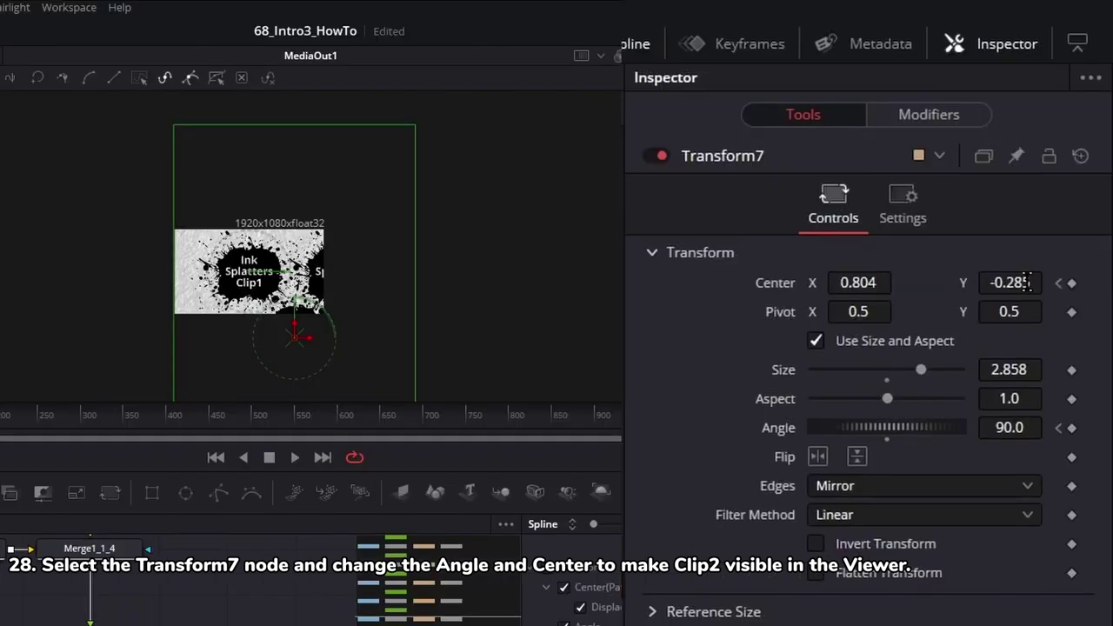
Step: Set Angle -90 and Center 0.197, 2.533 to frame Clip2, holding them with a frame-300 keyframe
{"action": "left_click_drag", "start_coordinate": [1026, 282], "coordinate": [1000, 283]}
{"action": "left_click_drag", "start_coordinate": [840, 282], "coordinate": [808, 282]}
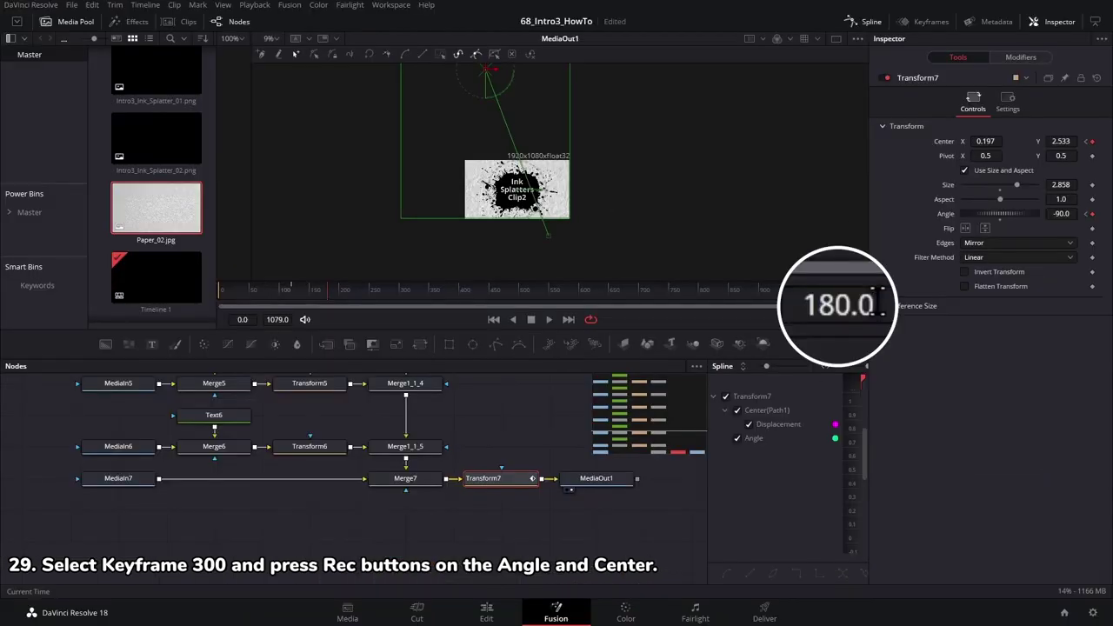
{"action": "left_click", "coordinate": [877, 303]}
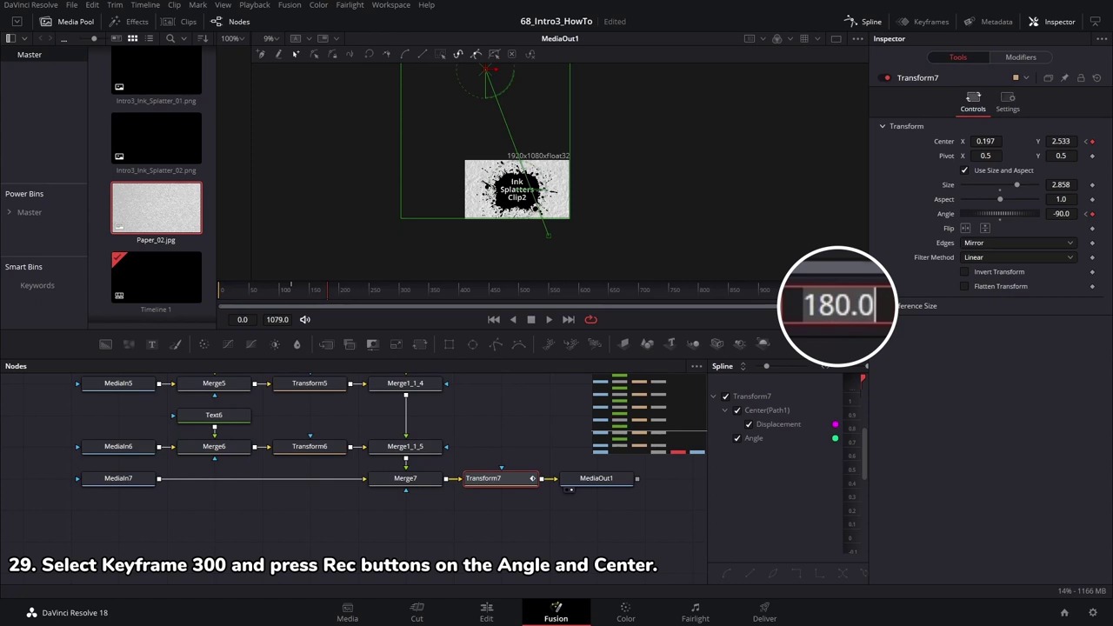
{"action": "type", "text": "300"}
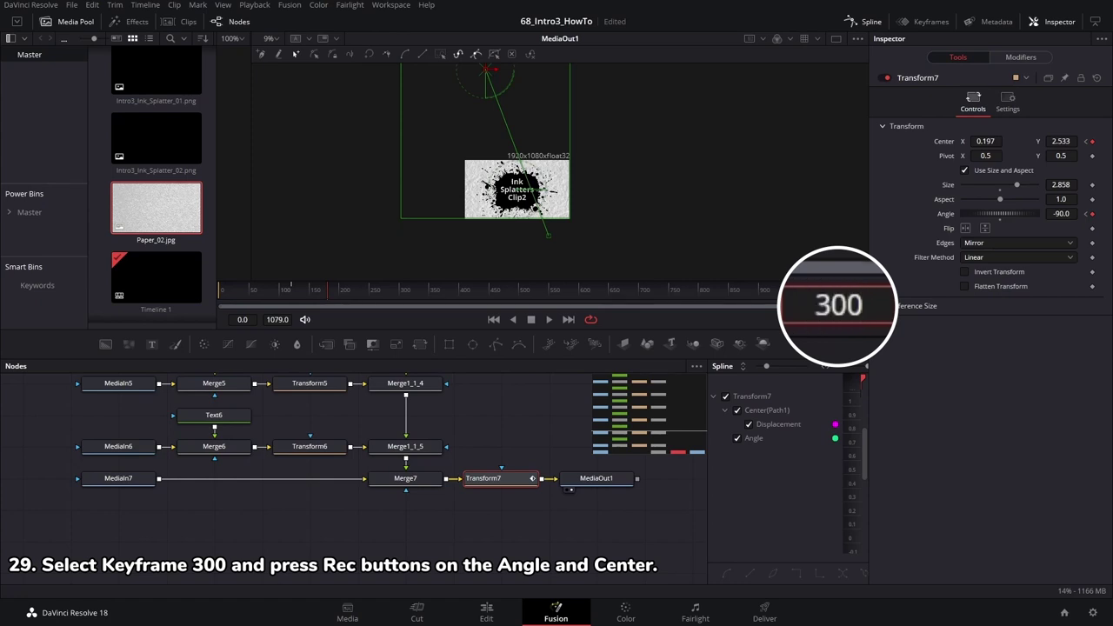
{"action": "key", "text": "Return"}
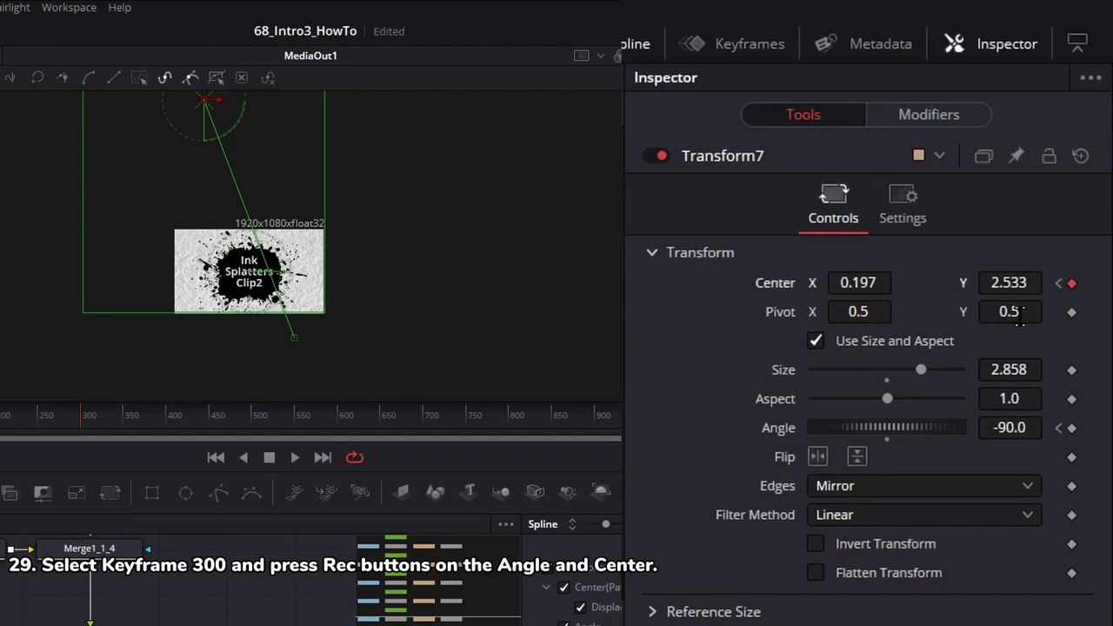
{"action": "left_click", "coordinate": [1071, 428]}
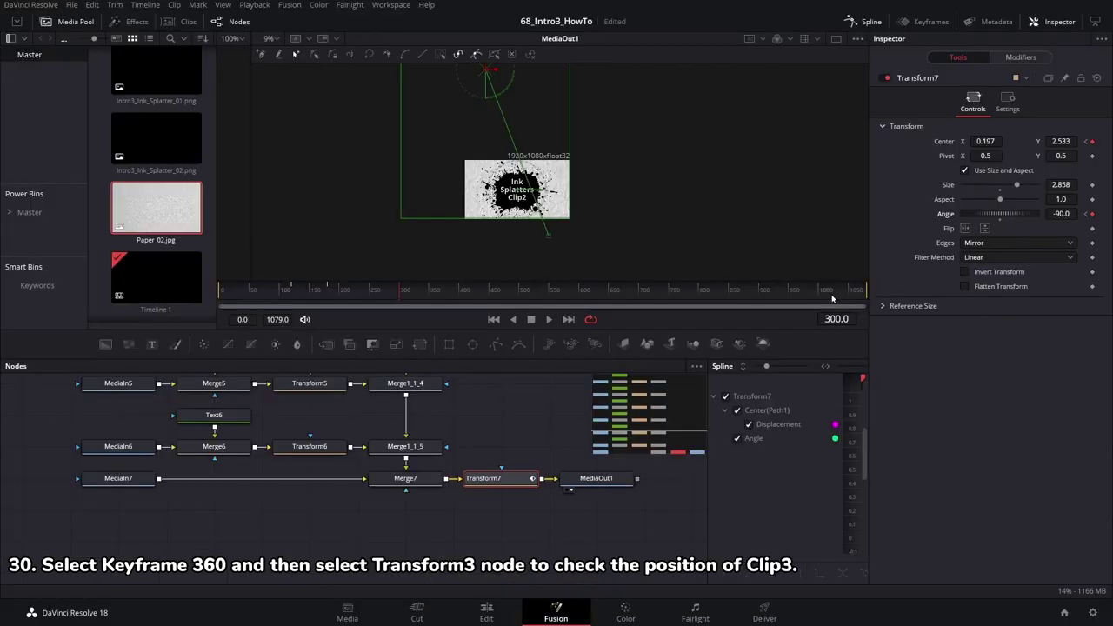
Step: At frame 360, check Clip3's position on Transform3, then reselect Transform7
{"action": "left_click", "coordinate": [830, 318]}
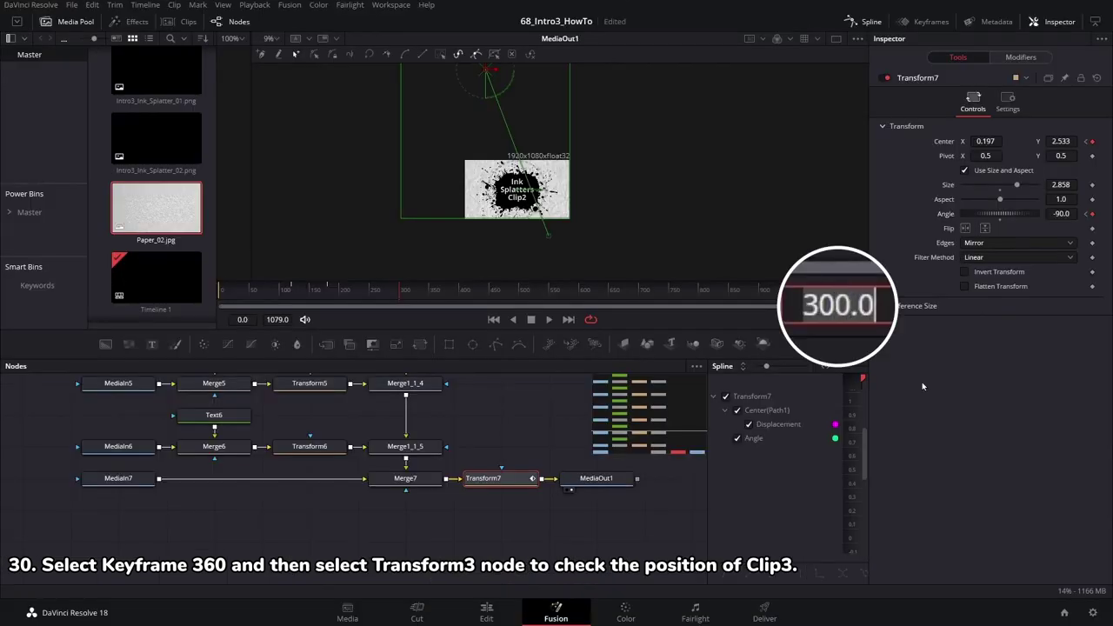
{"action": "type", "text": "360"}
{"action": "key", "text": "Return"}
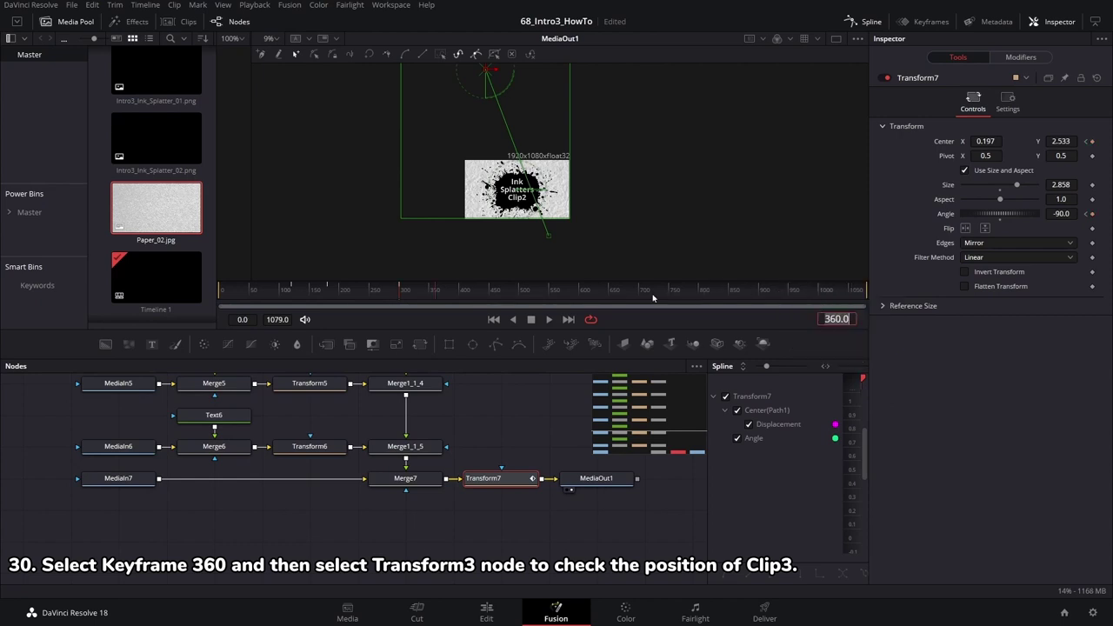
{"action": "scroll", "coordinate": [344, 404], "scroll_direction": "up", "scroll_amount": 3}
{"action": "scroll", "coordinate": [343, 404], "scroll_direction": "up", "scroll_amount": 2}
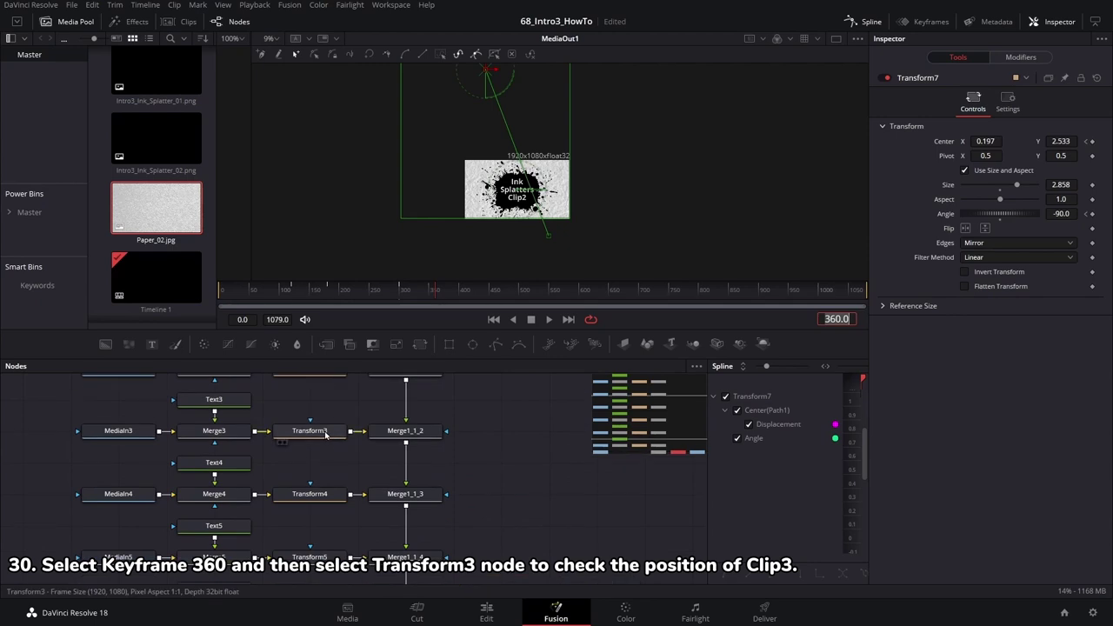
{"action": "left_click", "coordinate": [310, 431]}
{"action": "left_click_drag", "start_coordinate": [627, 142], "coordinate": [651, 152]}
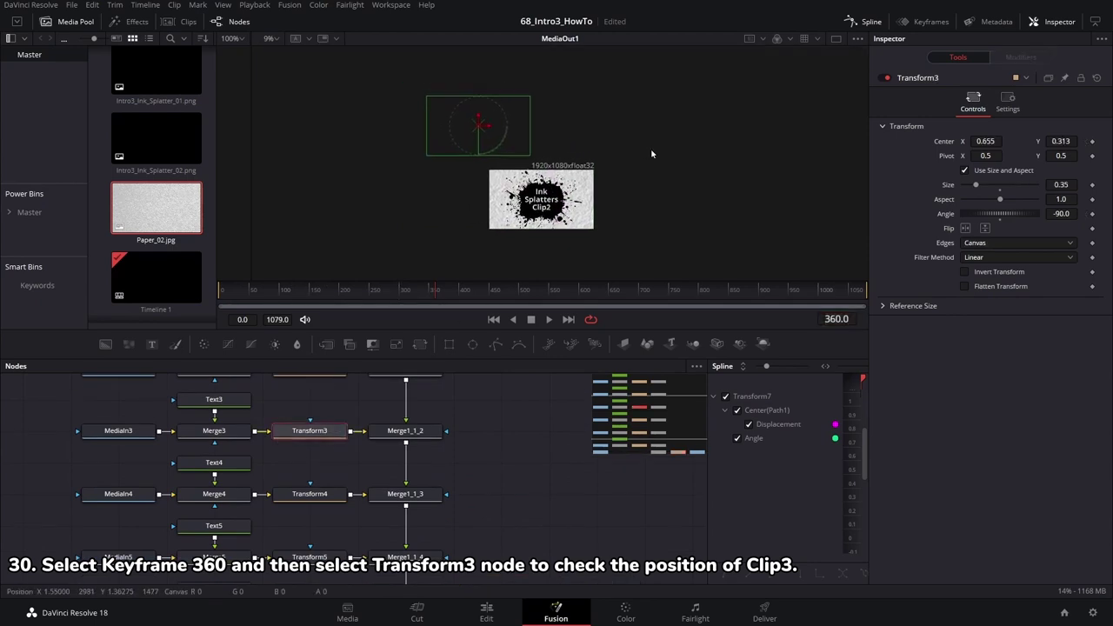
{"action": "scroll", "coordinate": [487, 429], "scroll_direction": "down", "scroll_amount": 3}
{"action": "scroll", "coordinate": [487, 439], "scroll_direction": "down", "scroll_amount": 3}
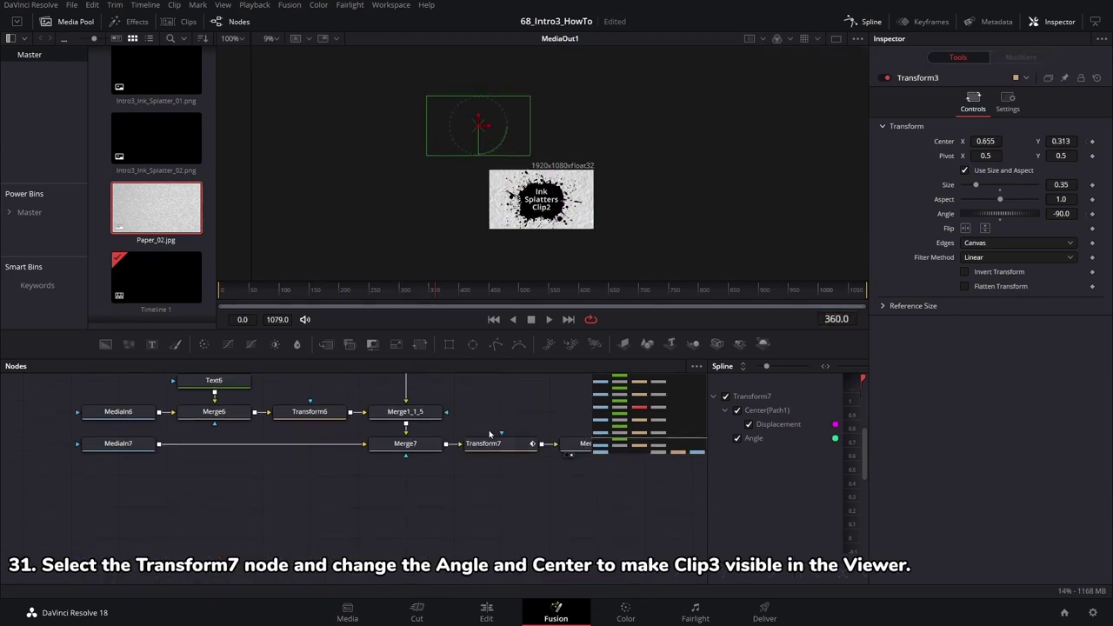
{"action": "left_click", "coordinate": [487, 445]}
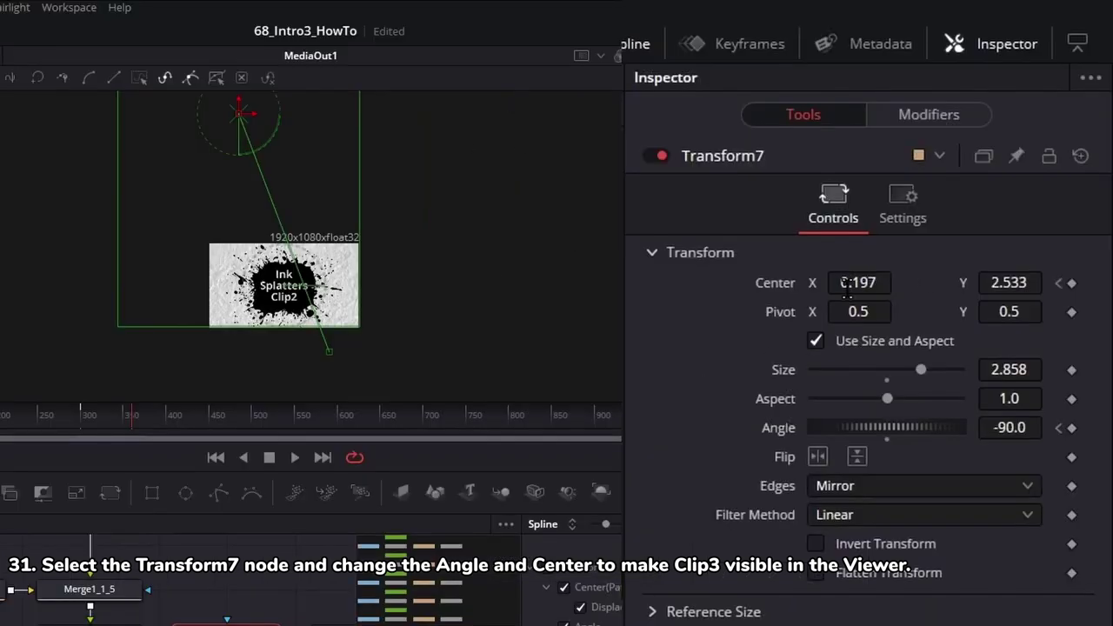
Step: Set Transform7's Angle to 90 and Center to 0.197, -0.285 so Clip3 is framed
{"action": "left_click_drag", "start_coordinate": [843, 282], "coordinate": [870, 282]}
{"action": "left_click_drag", "start_coordinate": [1009, 282], "coordinate": [983, 283]}
{"action": "mouse_move", "coordinate": [887, 427]}
{"action": "left_mouse_down"}
{"action": "mouse_move", "coordinate": [922, 427]}
{"action": "mouse_move", "coordinate": [905, 427]}
{"action": "left_mouse_up"}
{"action": "mouse_move", "coordinate": [861, 283]}
{"action": "left_mouse_down"}
{"action": "mouse_move", "coordinate": [882, 283]}
{"action": "mouse_move", "coordinate": [853, 282]}
{"action": "left_mouse_up"}
{"action": "left_click_drag", "start_coordinate": [1008, 427], "coordinate": [1035, 427]}
{"action": "left_click_drag", "start_coordinate": [858, 283], "coordinate": [835, 282]}
{"action": "left_click_drag", "start_coordinate": [1009, 283], "coordinate": [991, 283]}
{"action": "left_click_drag", "start_coordinate": [1009, 427], "coordinate": [1035, 427]}
{"action": "left_click_drag", "start_coordinate": [1009, 282], "coordinate": [974, 283]}
{"action": "left_click_drag", "start_coordinate": [1009, 427], "coordinate": [1031, 427]}
{"action": "left_click_drag", "start_coordinate": [835, 282], "coordinate": [861, 283]}
{"action": "left_click_drag", "start_coordinate": [1008, 427], "coordinate": [1027, 427]}
{"action": "left_click_drag", "start_coordinate": [1009, 282], "coordinate": [991, 282]}
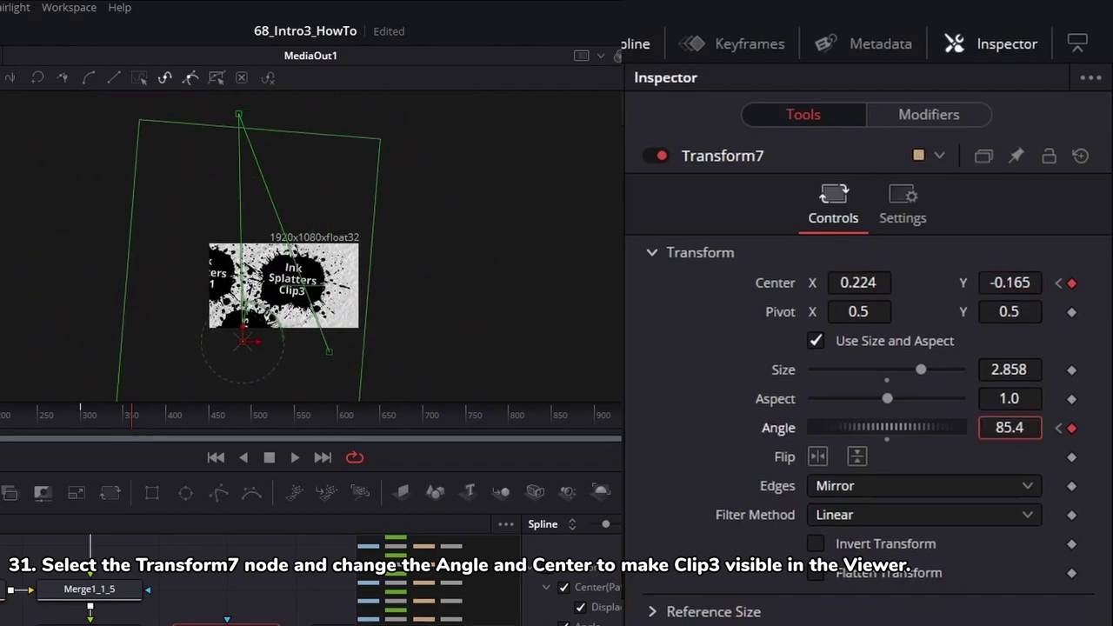
{"action": "left_click_drag", "start_coordinate": [1008, 427], "coordinate": [1021, 427]}
{"action": "left_click_drag", "start_coordinate": [858, 283], "coordinate": [843, 282]}
{"action": "left_click_drag", "start_coordinate": [1008, 282], "coordinate": [1013, 276]}
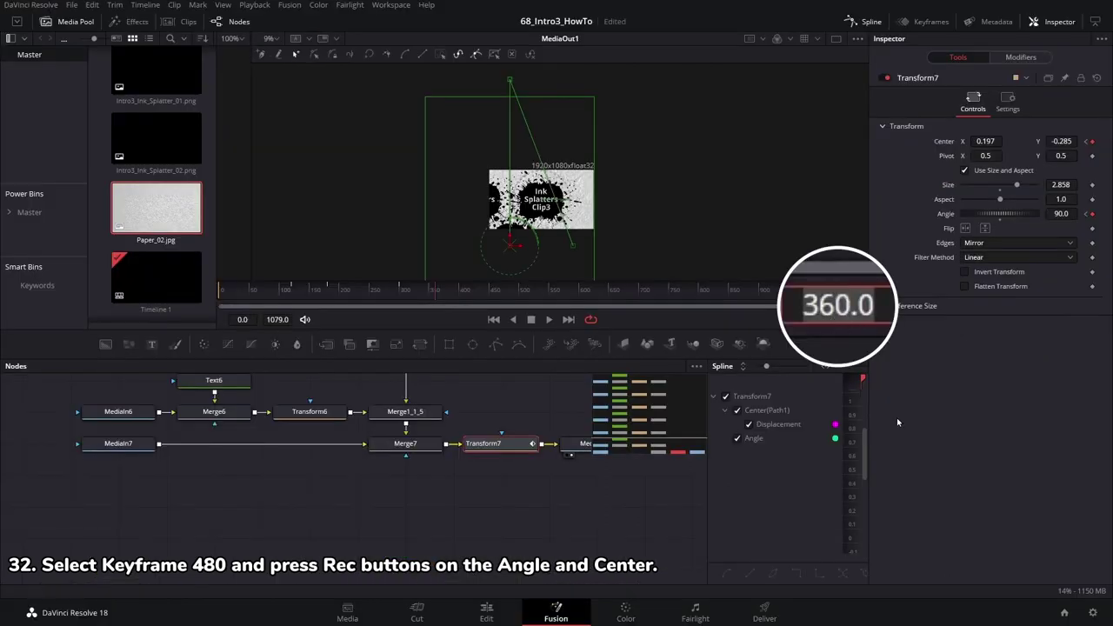
Step: Hold the Clip3 framing with an Angle keyframe at frame 480
{"action": "type", "text": "480"}
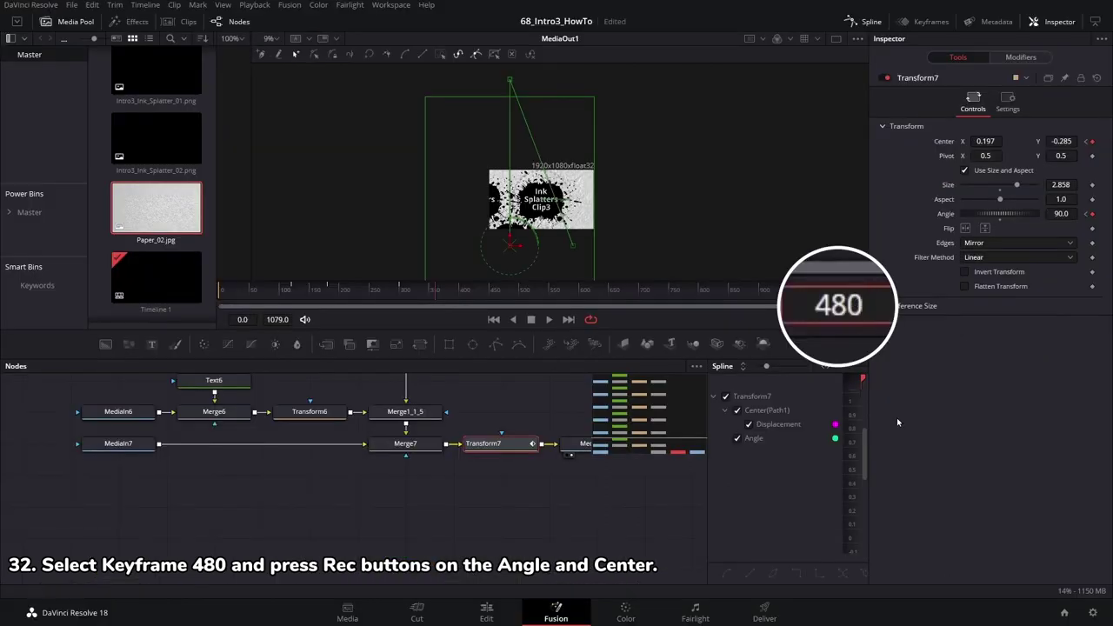
{"action": "key", "text": "Return"}
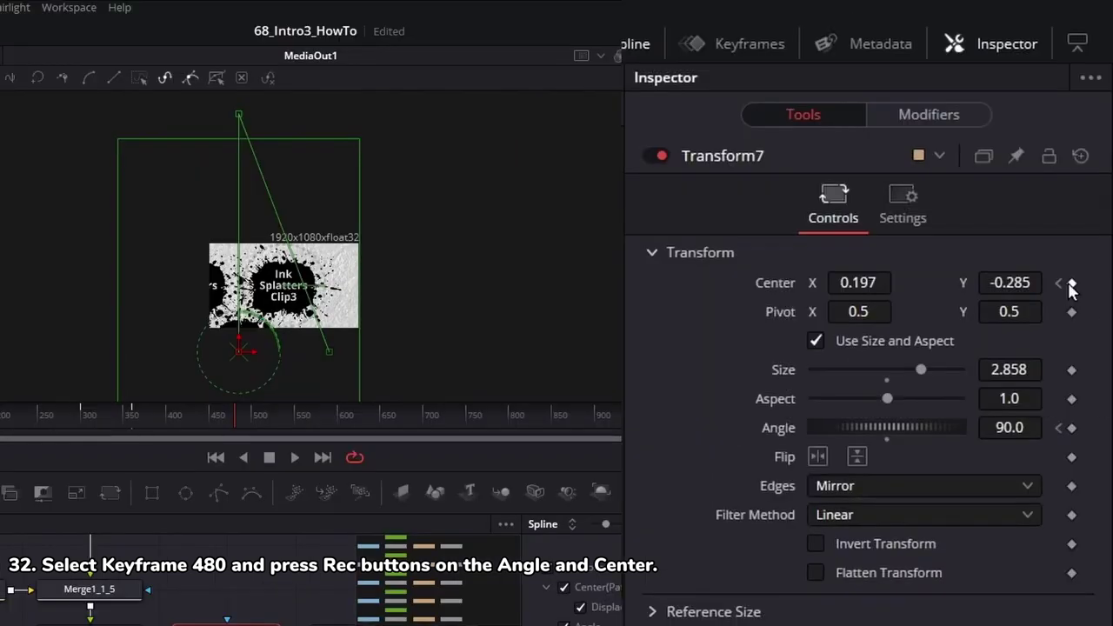
{"action": "left_click", "coordinate": [1071, 427]}
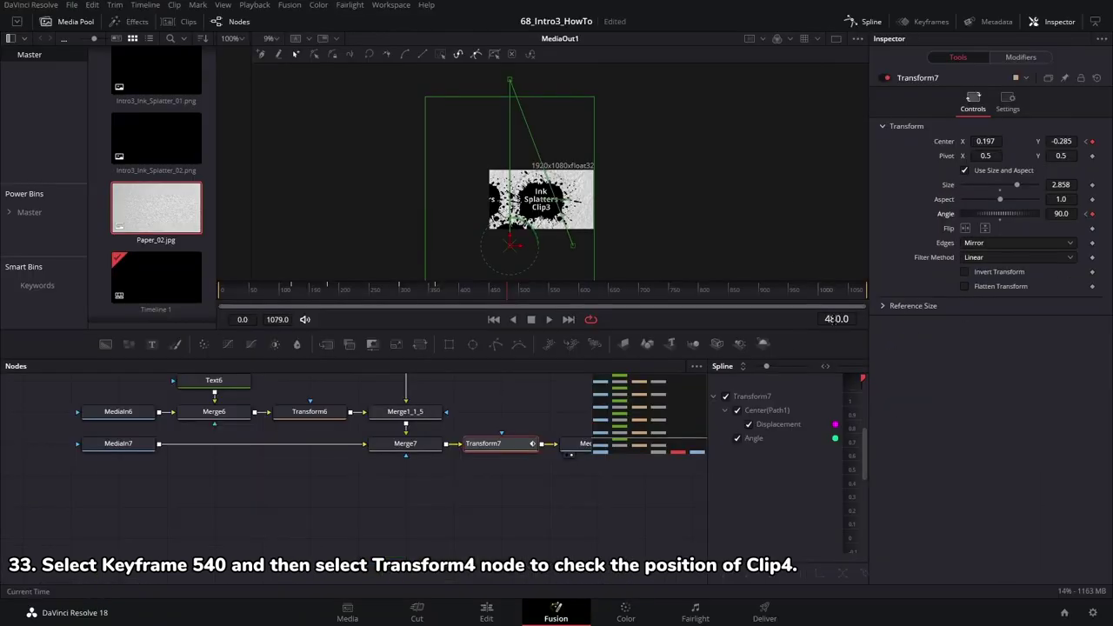
Step: At frame 540, check Clip4's position on Transform4, then reselect Transform7
{"action": "left_click", "coordinate": [831, 319]}
{"action": "type", "text": "540"}
{"action": "key", "text": "Return"}
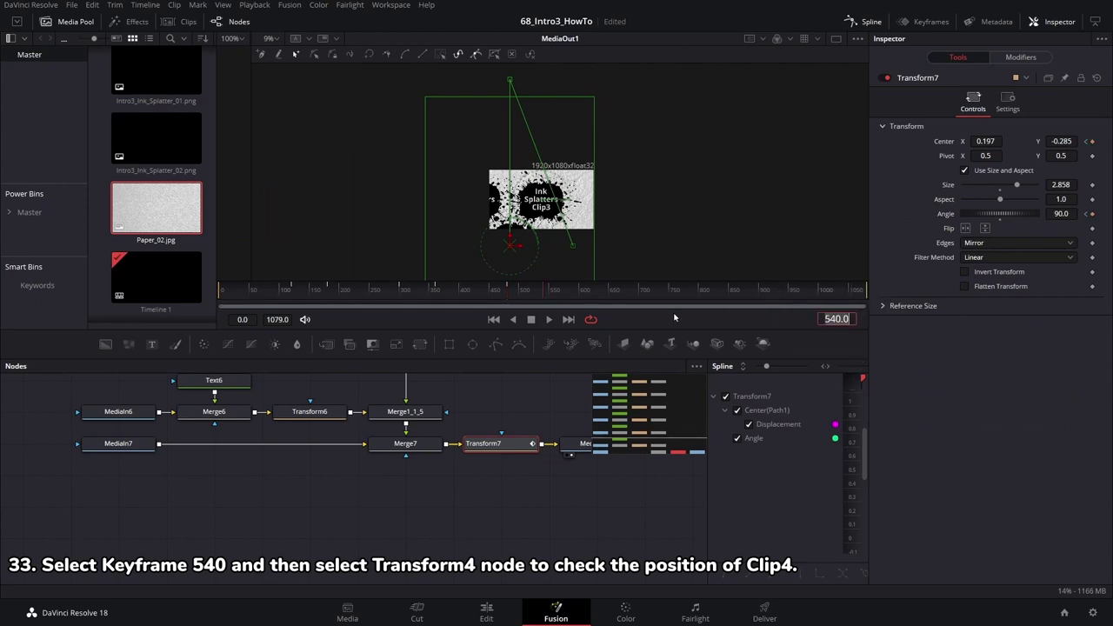
{"action": "scroll", "coordinate": [455, 447], "scroll_direction": "up", "scroll_amount": 5}
{"action": "left_click", "coordinate": [320, 426]}
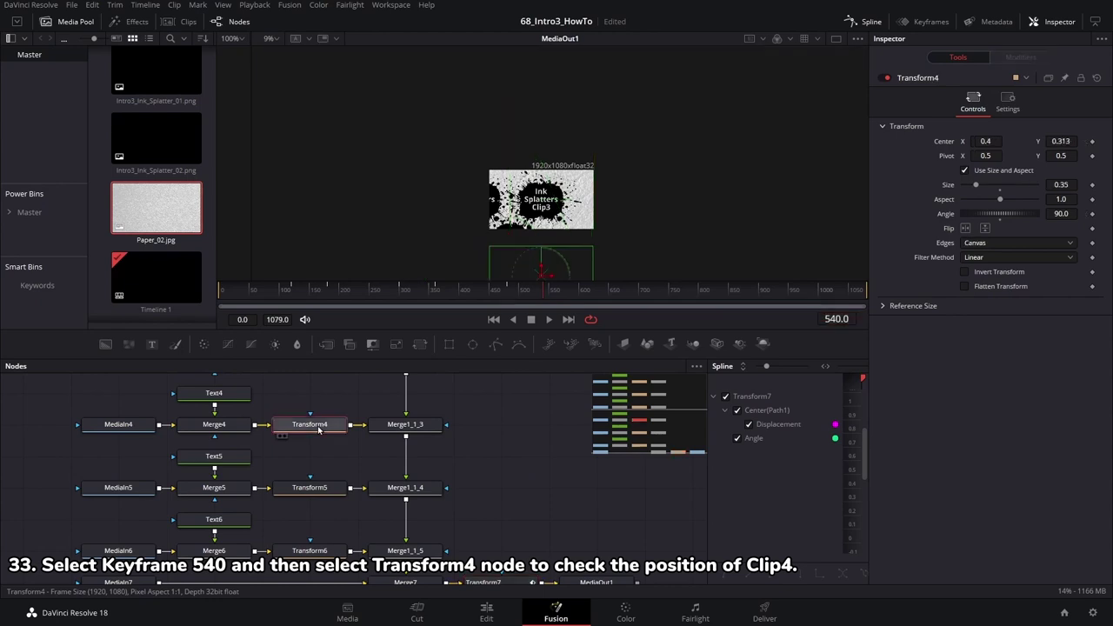
{"action": "scroll", "coordinate": [714, 163], "scroll_direction": "down", "scroll_amount": 2}
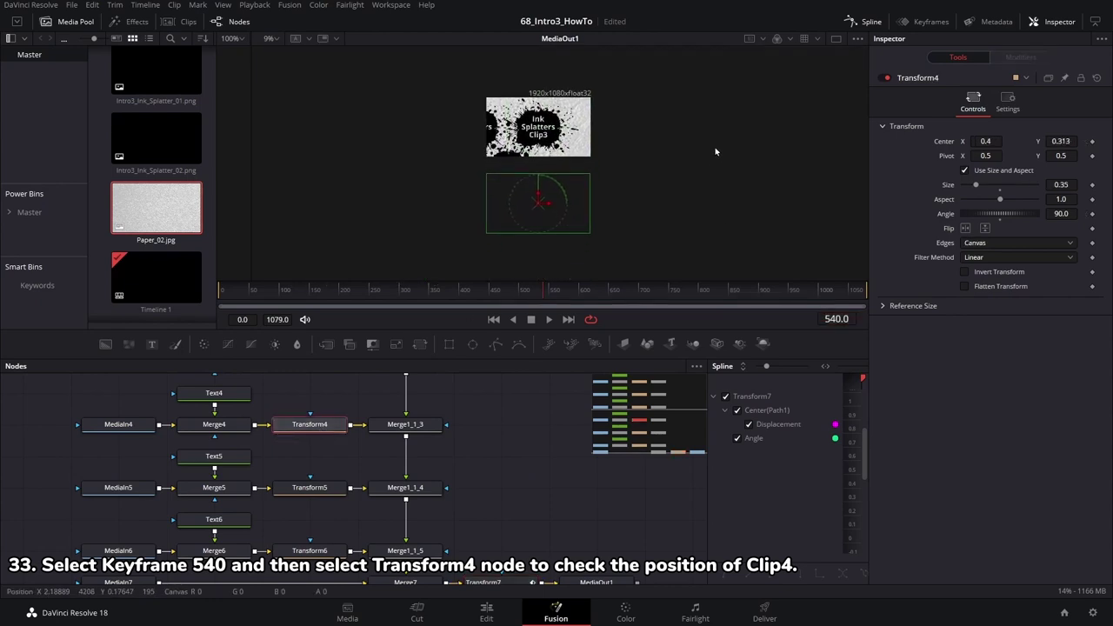
{"action": "scroll", "coordinate": [498, 422], "scroll_direction": "down", "scroll_amount": 3}
{"action": "scroll", "coordinate": [499, 422], "scroll_direction": "down", "scroll_amount": 2}
{"action": "left_click", "coordinate": [487, 444]}
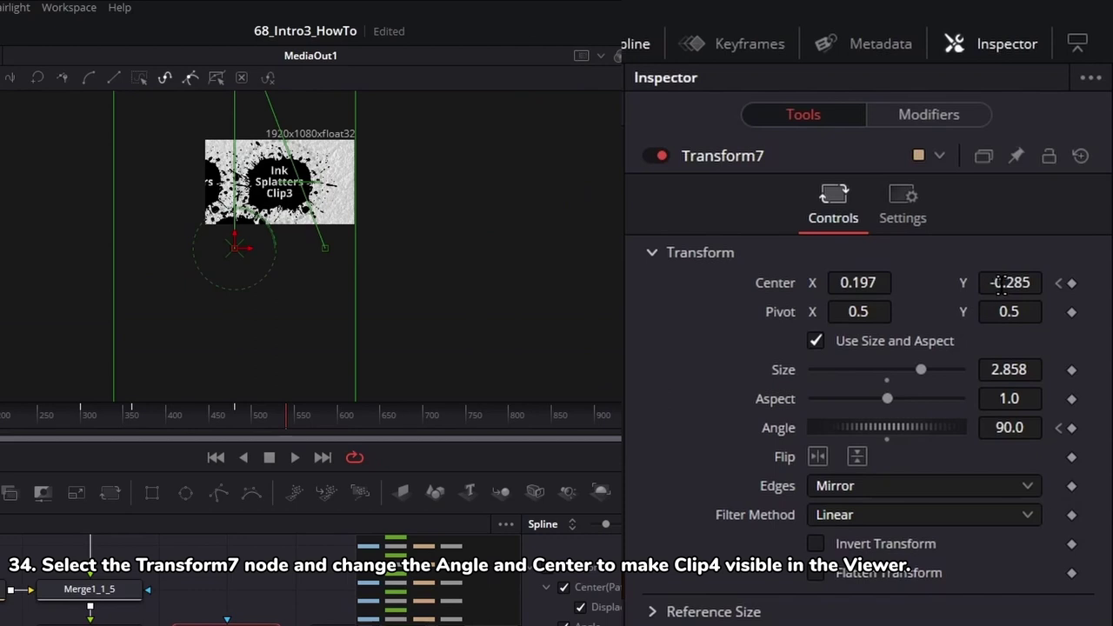
Step: Set Angle -90 and Center 0.801, -0.01 for Clip4, keyframing Center and Angle at frame 660
{"action": "mouse_move", "coordinate": [1001, 283]}
{"action": "left_mouse_down"}
{"action": "mouse_move", "coordinate": [983, 280]}
{"action": "mouse_move", "coordinate": [1000, 283]}
{"action": "left_mouse_up"}
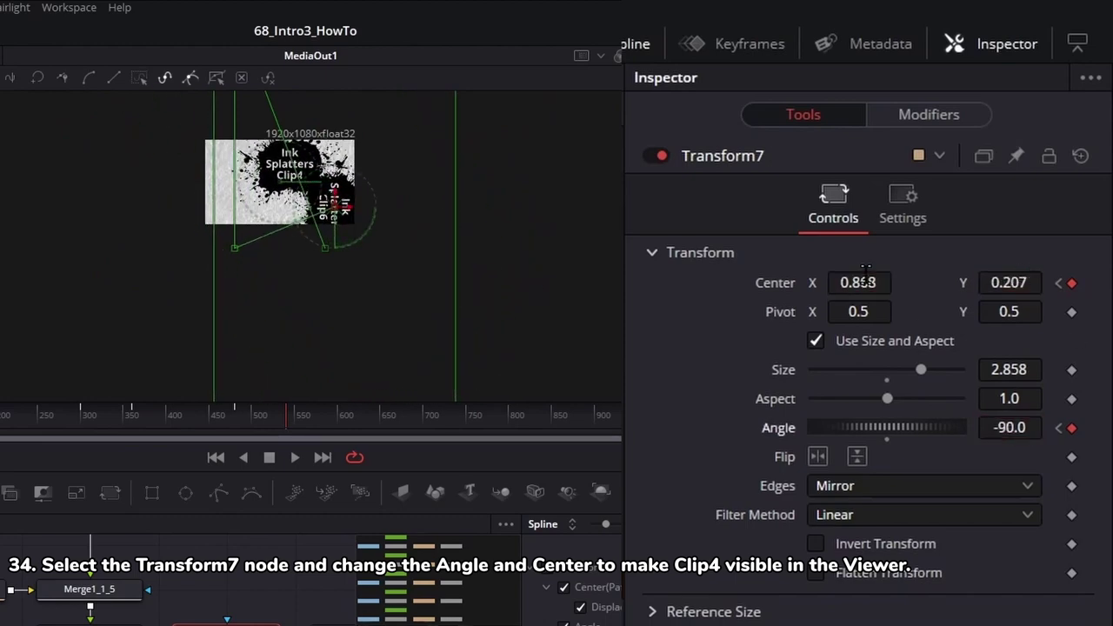
{"action": "left_click_drag", "start_coordinate": [1008, 282], "coordinate": [1026, 281]}
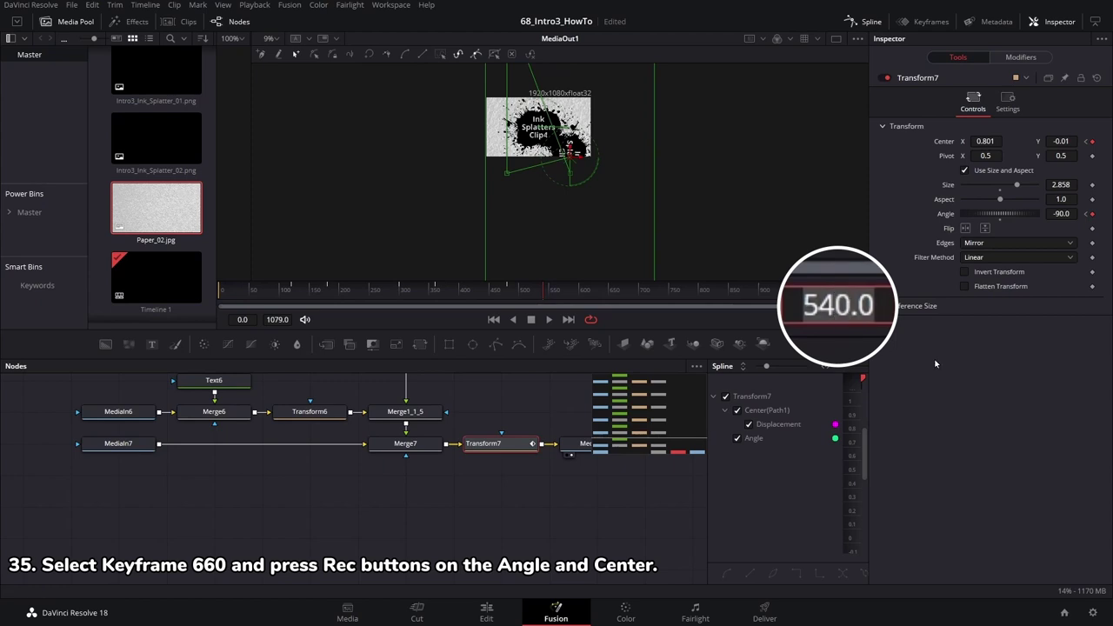
{"action": "type", "text": "660"}
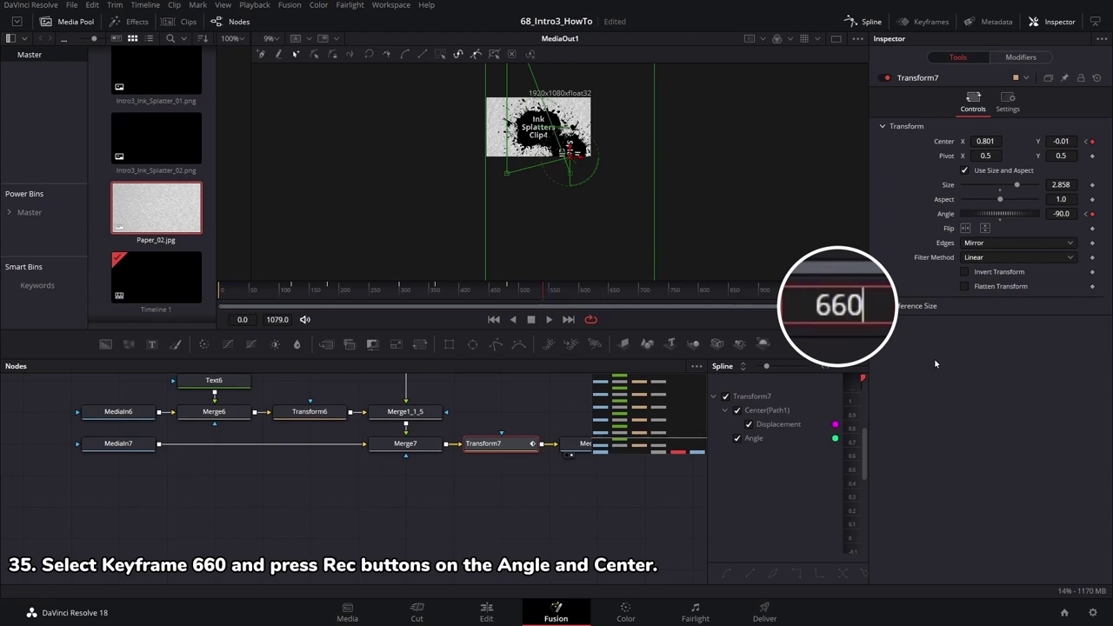
{"action": "key", "text": "Return"}
{"action": "left_click", "coordinate": [1071, 285]}
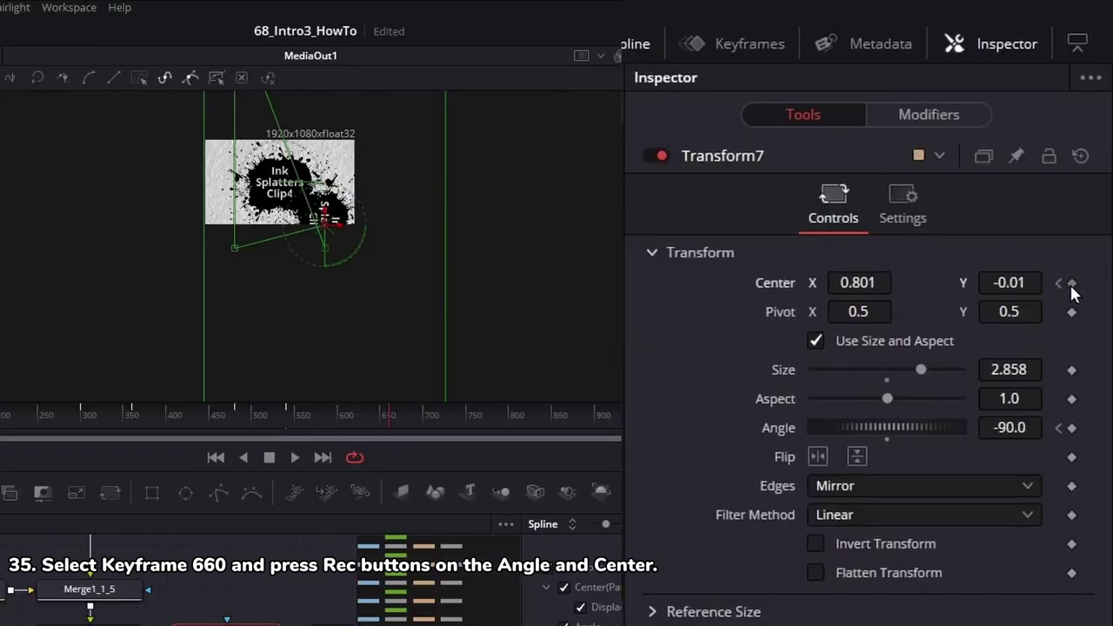
{"action": "left_click", "coordinate": [1071, 427]}
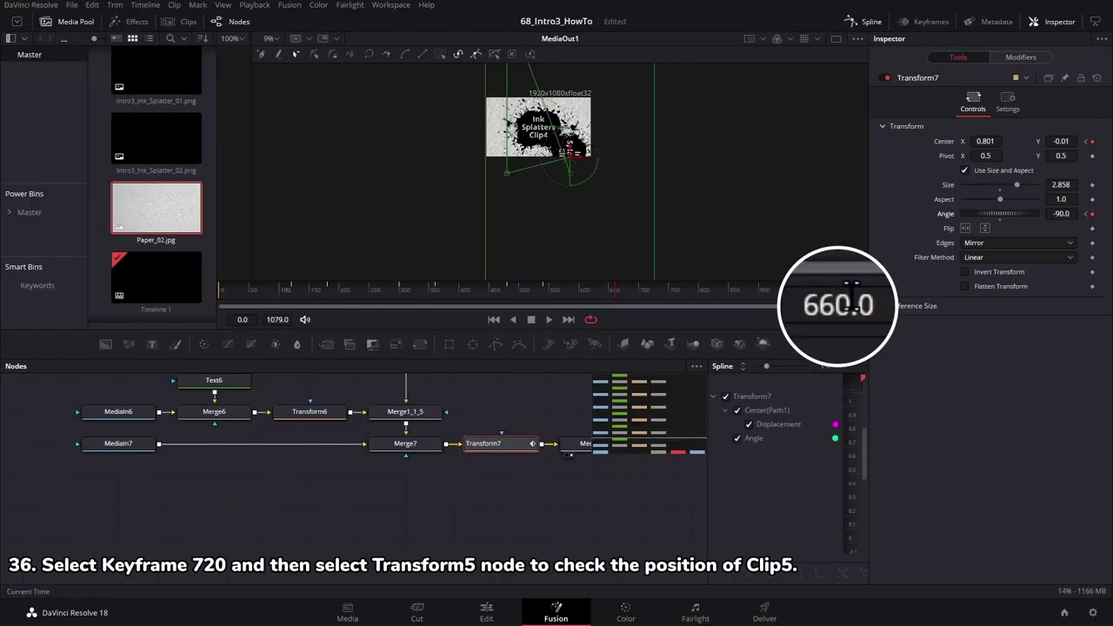
Step: At frame 720, check Clip5's position on Transform5, then reselect Transform7
{"action": "left_click", "coordinate": [850, 287]}
{"action": "type", "text": "720"}
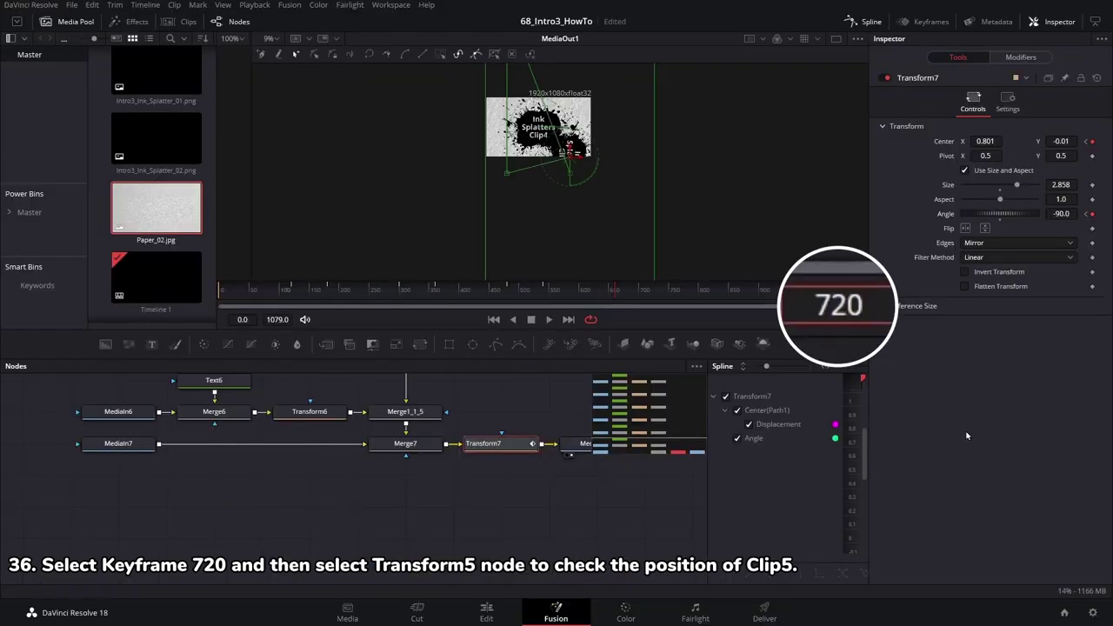
{"action": "key", "text": "Return"}
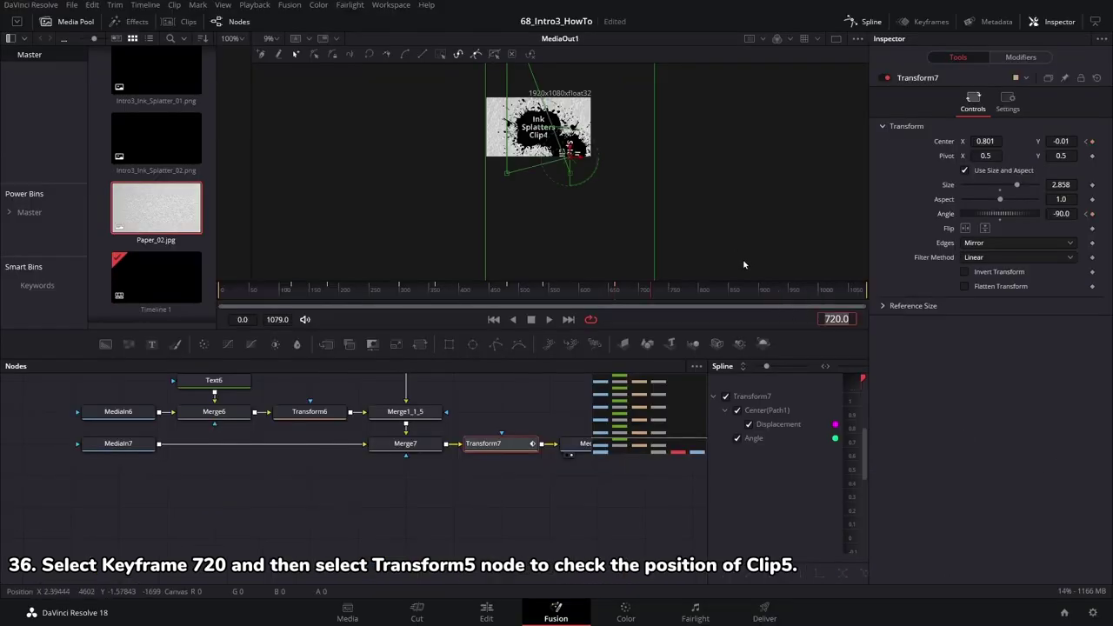
{"action": "scroll", "coordinate": [359, 418], "scroll_direction": "up", "scroll_amount": 3}
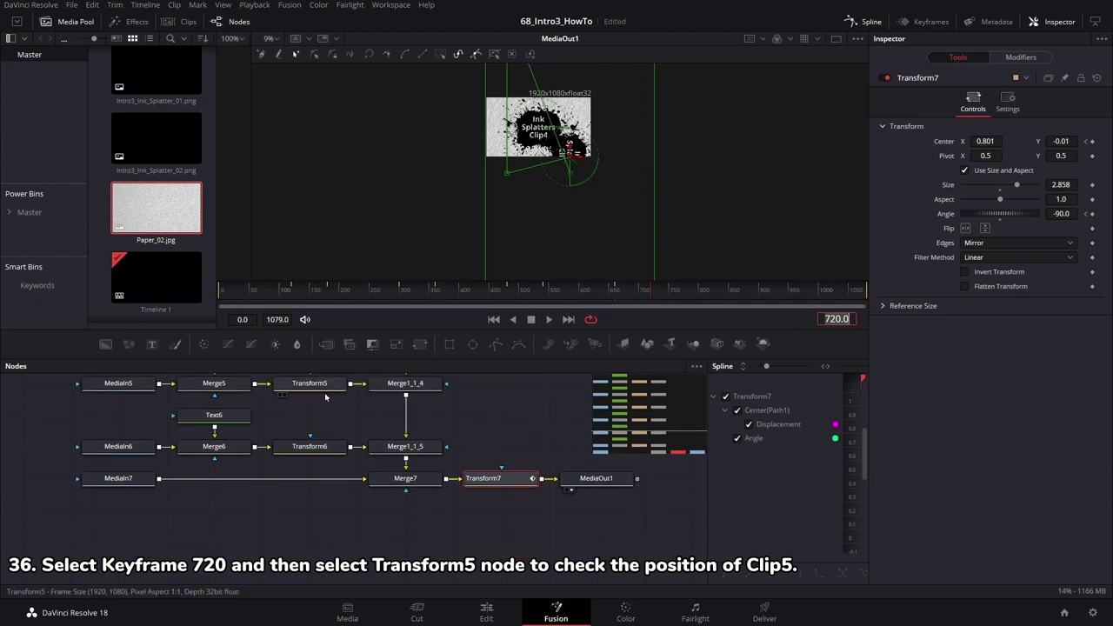
{"action": "left_click", "coordinate": [320, 421]}
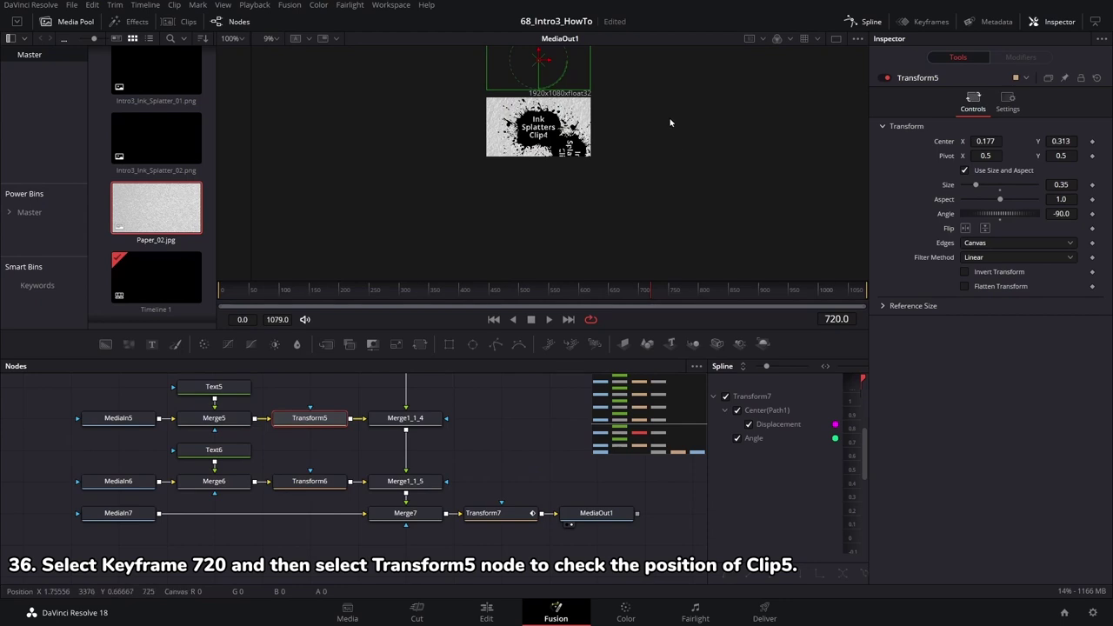
{"action": "left_click_drag", "start_coordinate": [669, 122], "coordinate": [661, 178]}
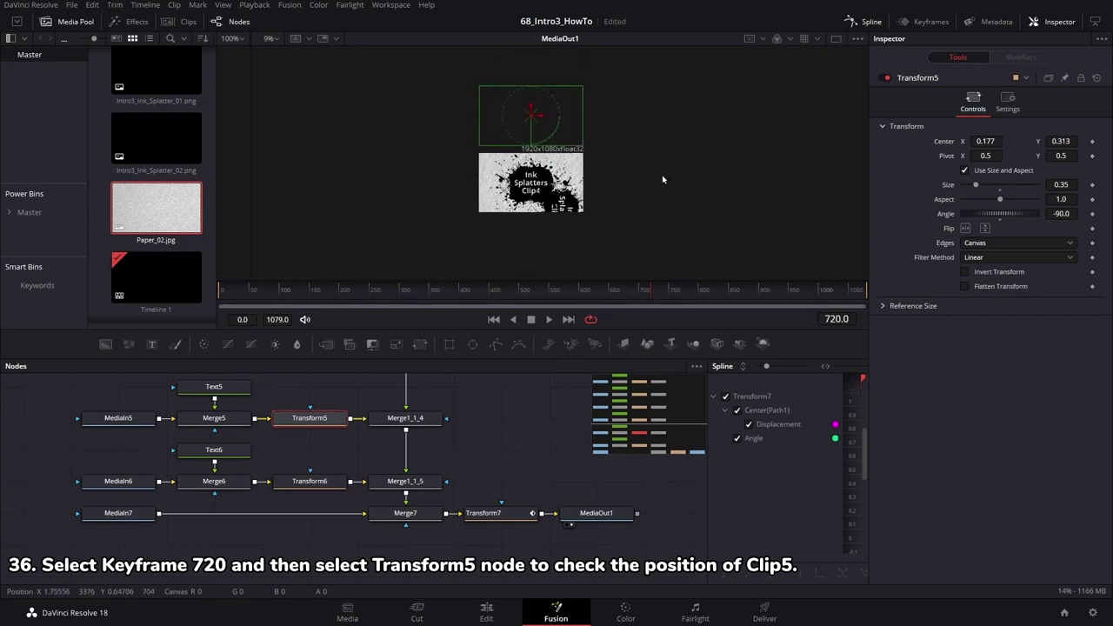
{"action": "left_click", "coordinate": [496, 514]}
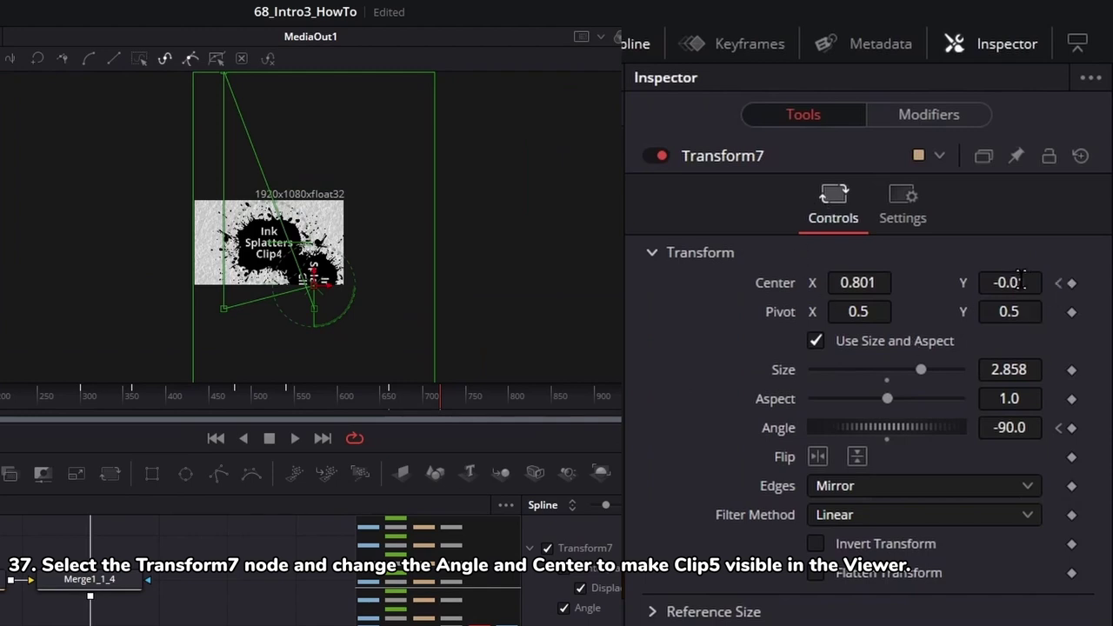
Step: Set Transform7's Angle to 90 and Center to 0.197, 2.143 so Clip5 sits upright
{"action": "left_click_drag", "start_coordinate": [1022, 277], "coordinate": [974, 279]}
{"action": "left_click_drag", "start_coordinate": [1009, 421], "coordinate": [1070, 423]}
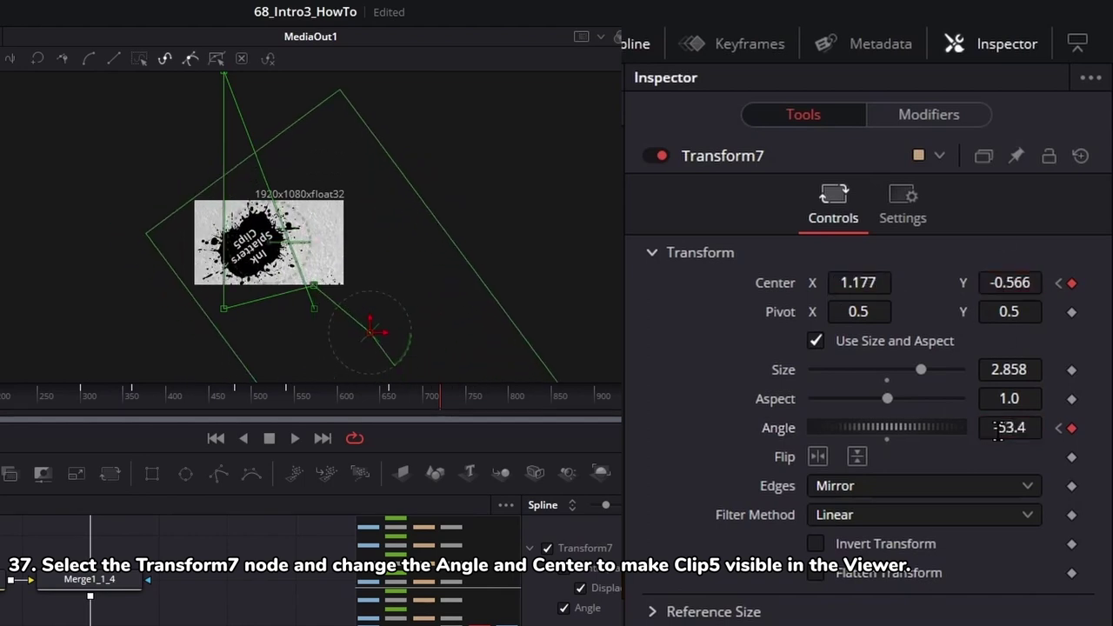
{"action": "left_click_drag", "start_coordinate": [1000, 283], "coordinate": [859, 282]}
{"action": "left_click_drag", "start_coordinate": [1009, 283], "coordinate": [1034, 283]}
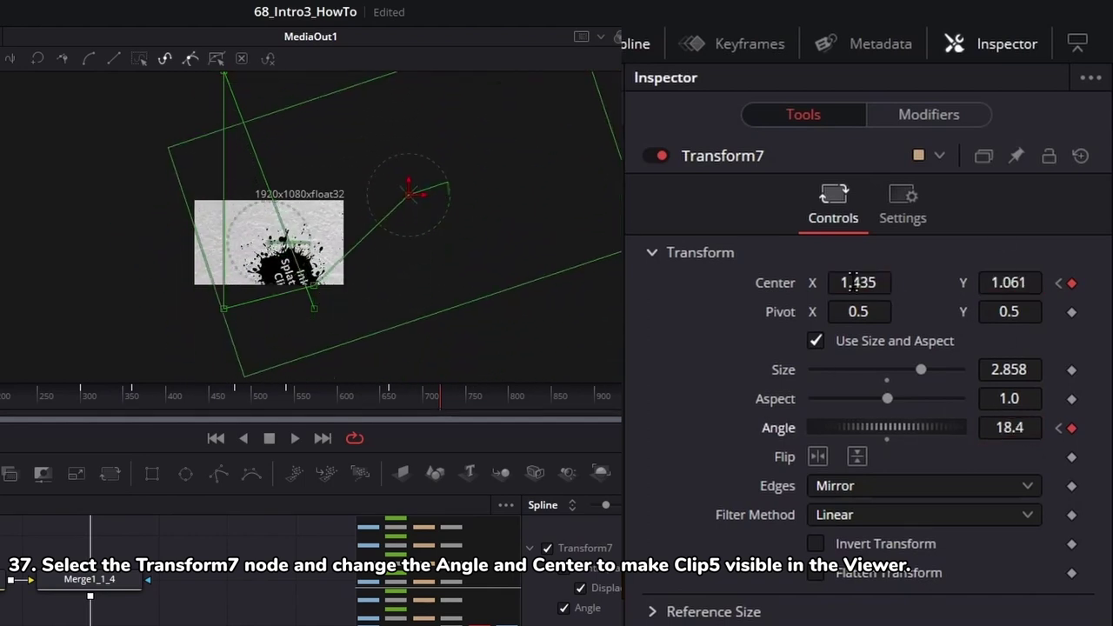
{"action": "left_click_drag", "start_coordinate": [974, 427], "coordinate": [1000, 429]}
{"action": "left_click_drag", "start_coordinate": [859, 282], "coordinate": [1010, 296]}
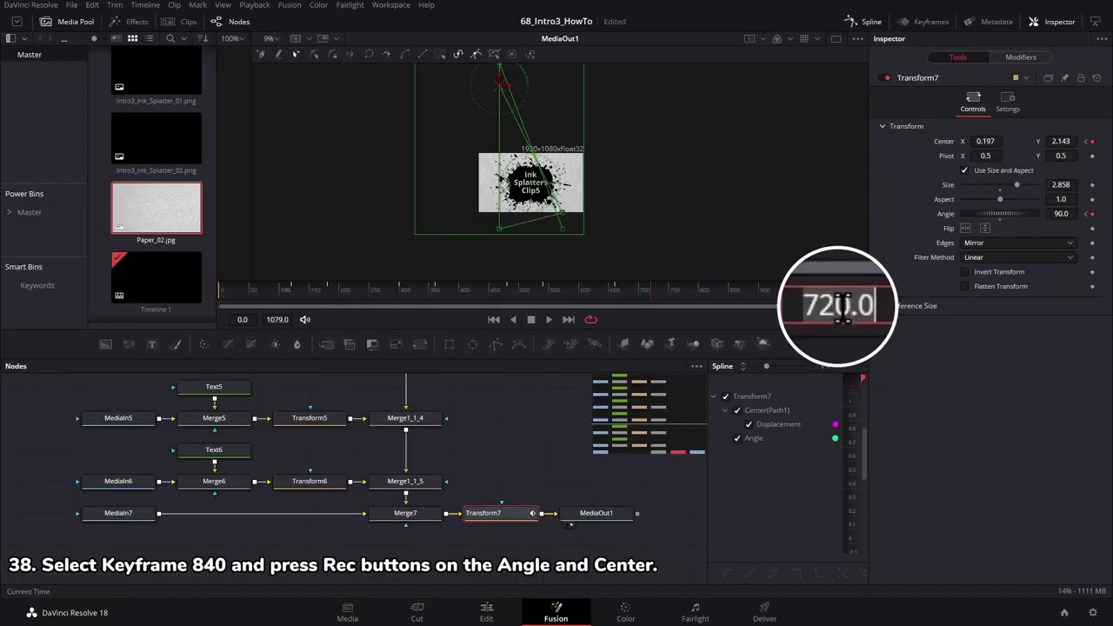
Step: Hold the Clip5 framing with an Angle keyframe at frame 840
{"action": "type", "text": "840"}
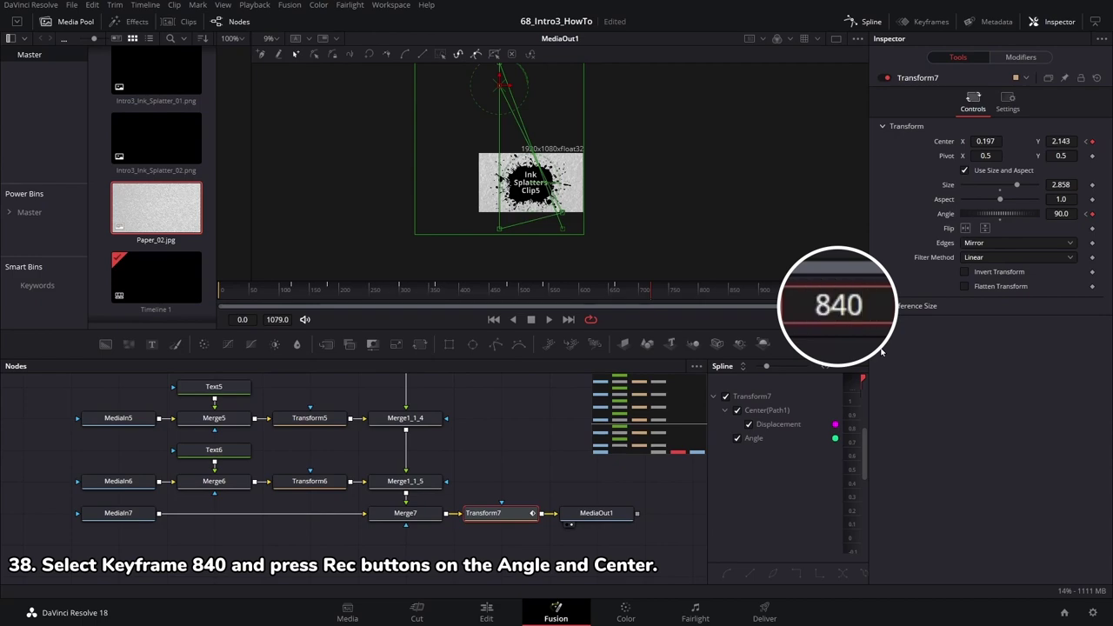
{"action": "key", "text": "Return"}
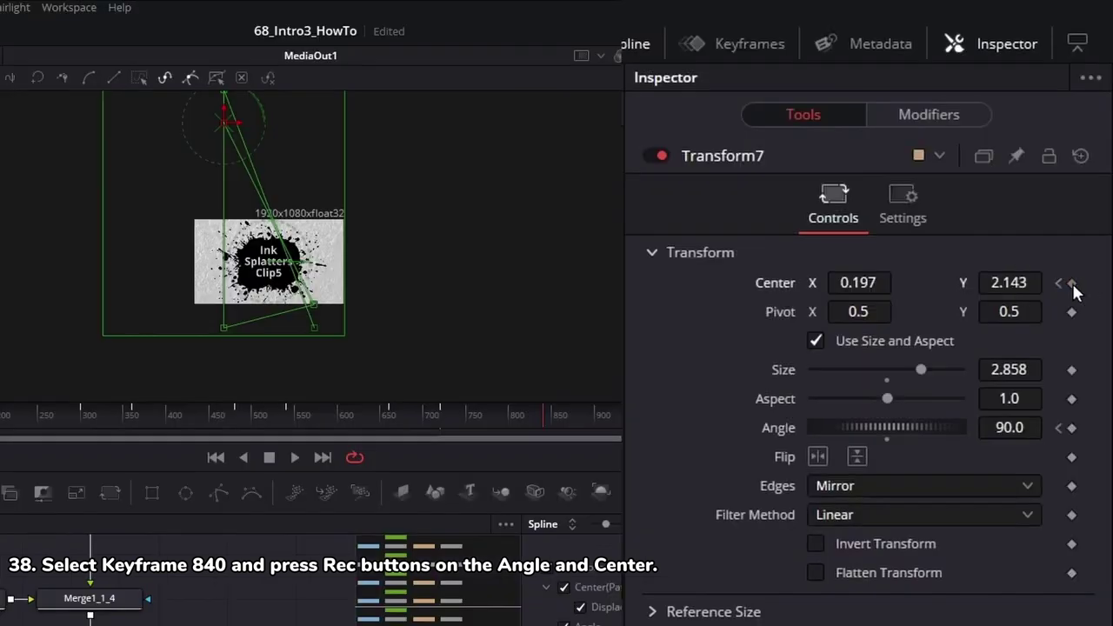
{"action": "left_click", "coordinate": [1072, 428]}
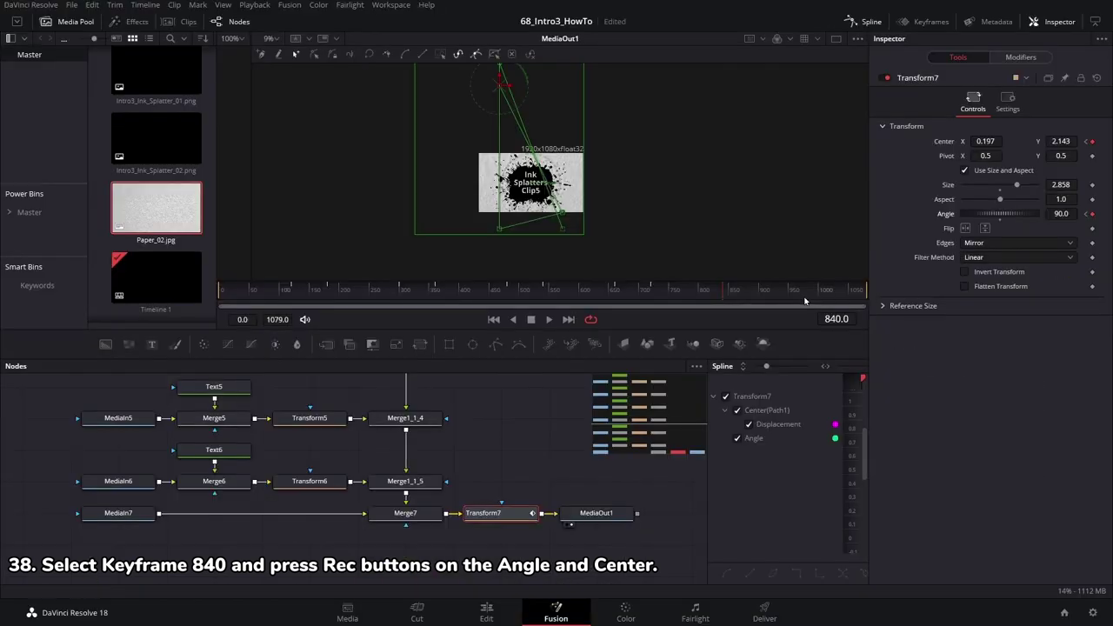
{"action": "left_click", "coordinate": [830, 298]}
Step: At frame 900, enter Transform7 Center values of 0.451, 0.661
{"action": "type", "text": "900"}
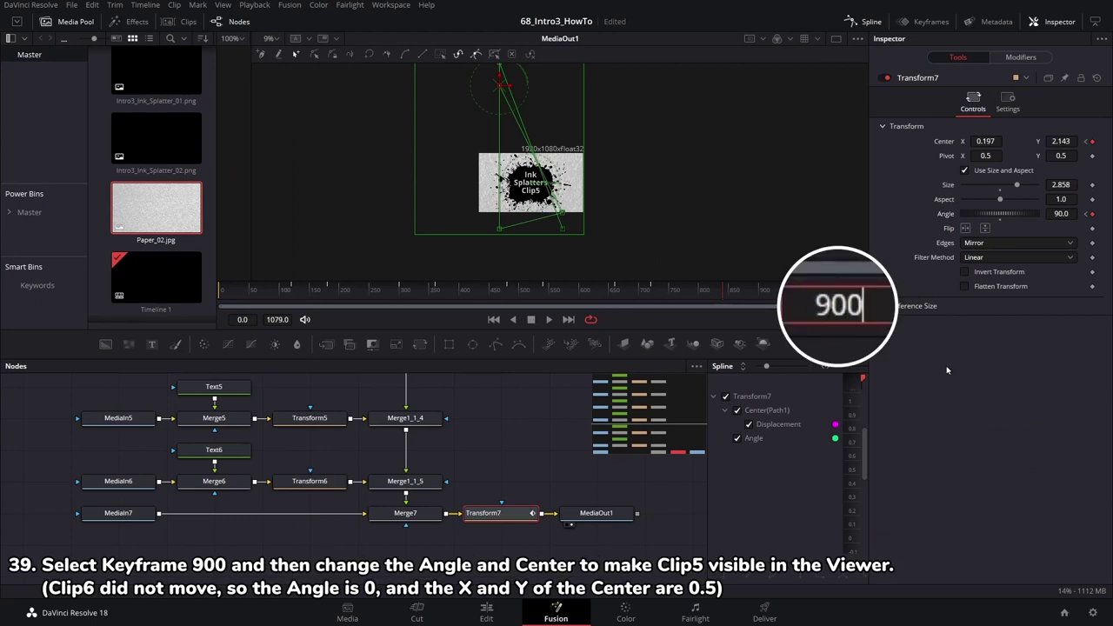
{"action": "key", "text": "Return"}
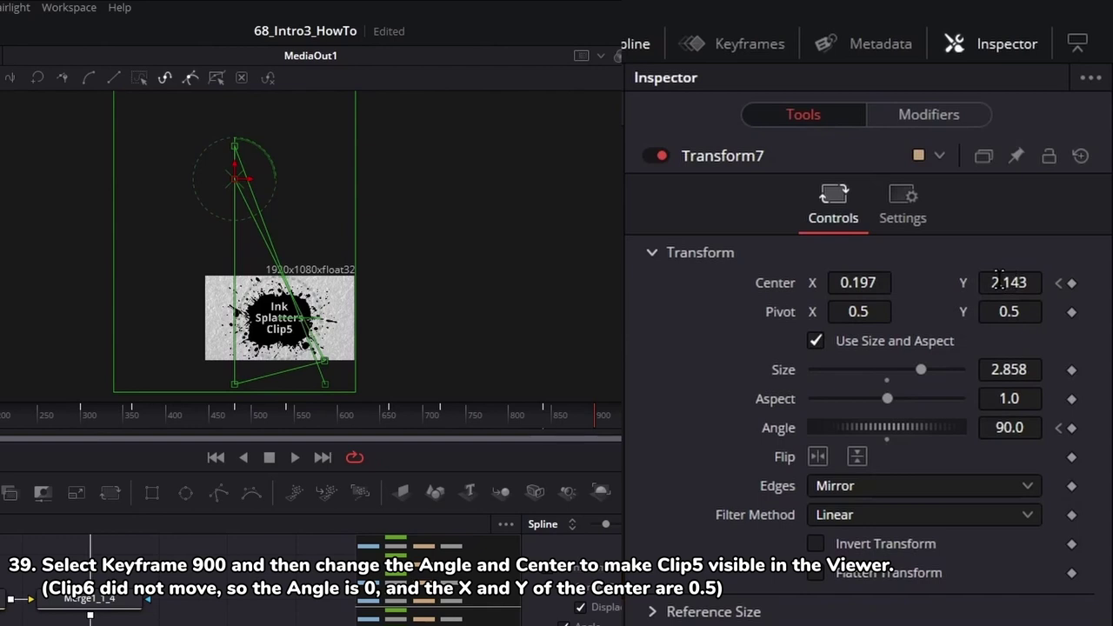
{"action": "double_click", "coordinate": [1000, 276]}
{"action": "type", "text": "0.661"}
{"action": "key", "text": "Return"}
{"action": "double_click", "coordinate": [858, 283]}
{"action": "type", "text": "0.451"}
{"action": "key", "text": "Return"}
Step: Set Transform7's Angle to 0 and Center to 0.5, 0.5 so Clip6 appears unrotated
{"action": "double_click", "coordinate": [1009, 427]}
{"action": "type", "text": "0"}
{"action": "key", "text": "Return"}
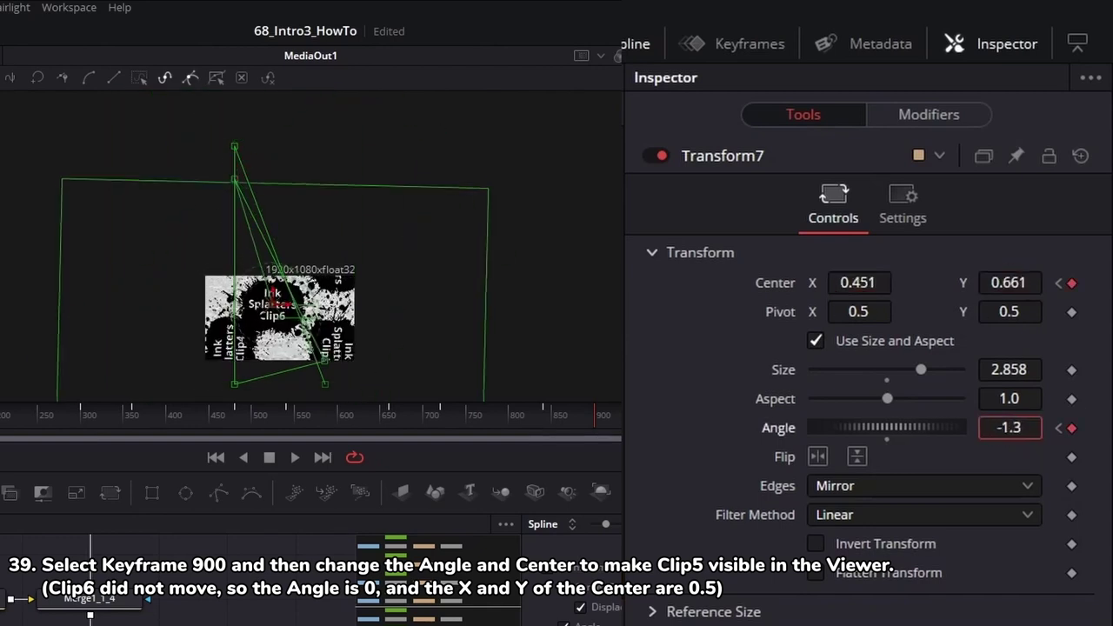
{"action": "double_click", "coordinate": [858, 283]}
{"action": "type", "text": "0.5"}
{"action": "key", "text": "Return"}
{"action": "double_click", "coordinate": [1008, 283]}
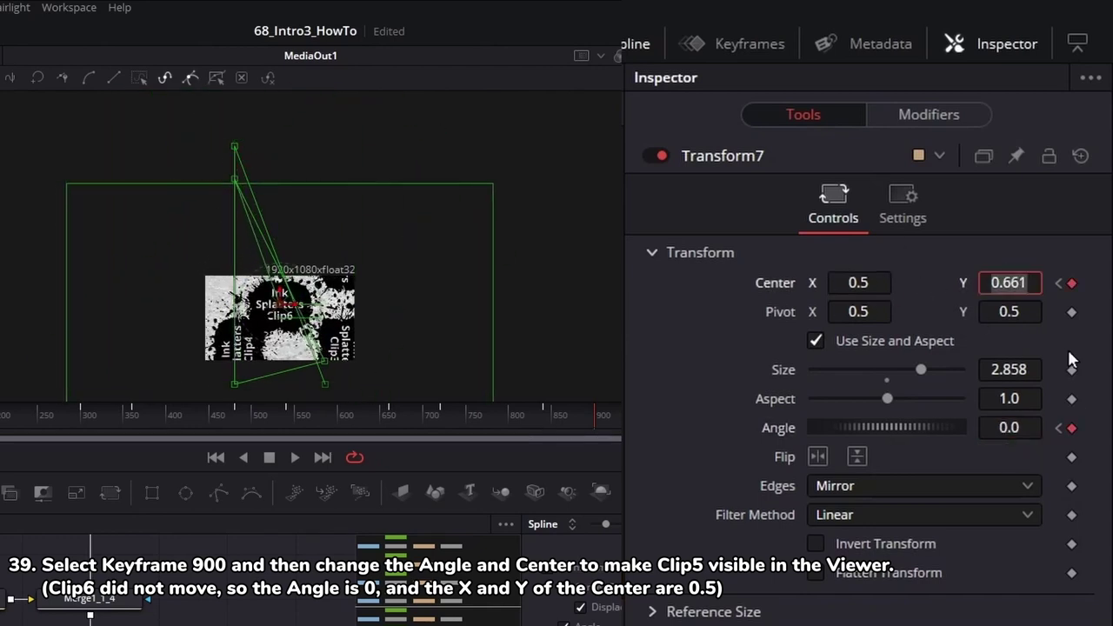
{"action": "type", "text": "0.5"}
{"action": "key", "text": "Tab"}
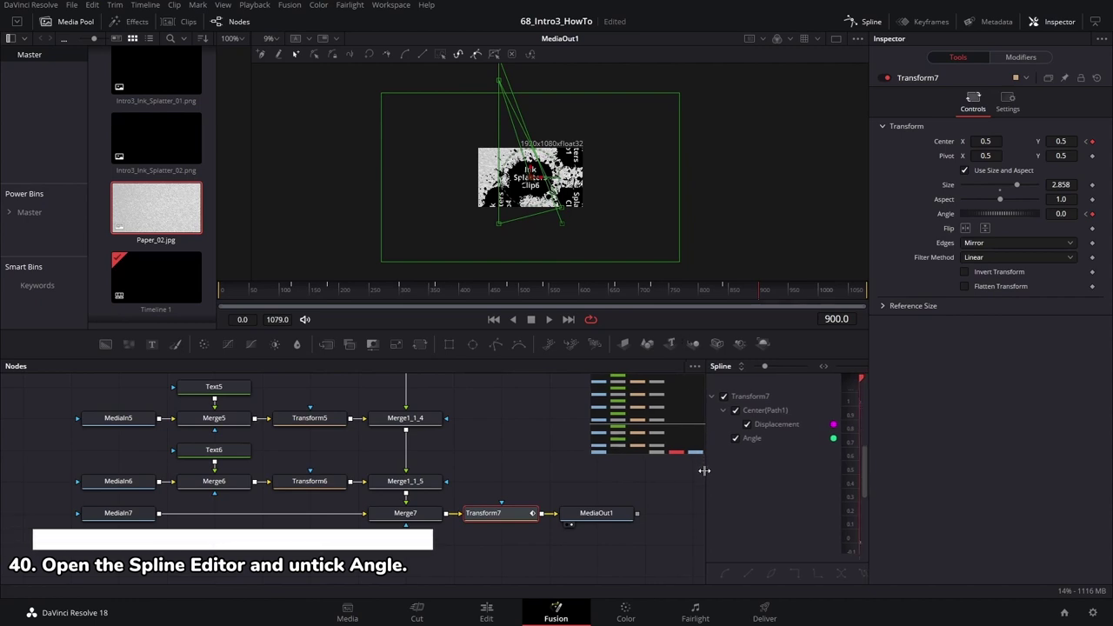
Step: Widen the Spline editor, hide the Angle curve and zoom into keyframes 120–180
{"action": "mouse_move", "coordinate": [705, 469]}
{"action": "left_mouse_down"}
{"action": "mouse_move", "coordinate": [257, 433]}
{"action": "mouse_move", "coordinate": [421, 426]}
{"action": "left_mouse_up"}
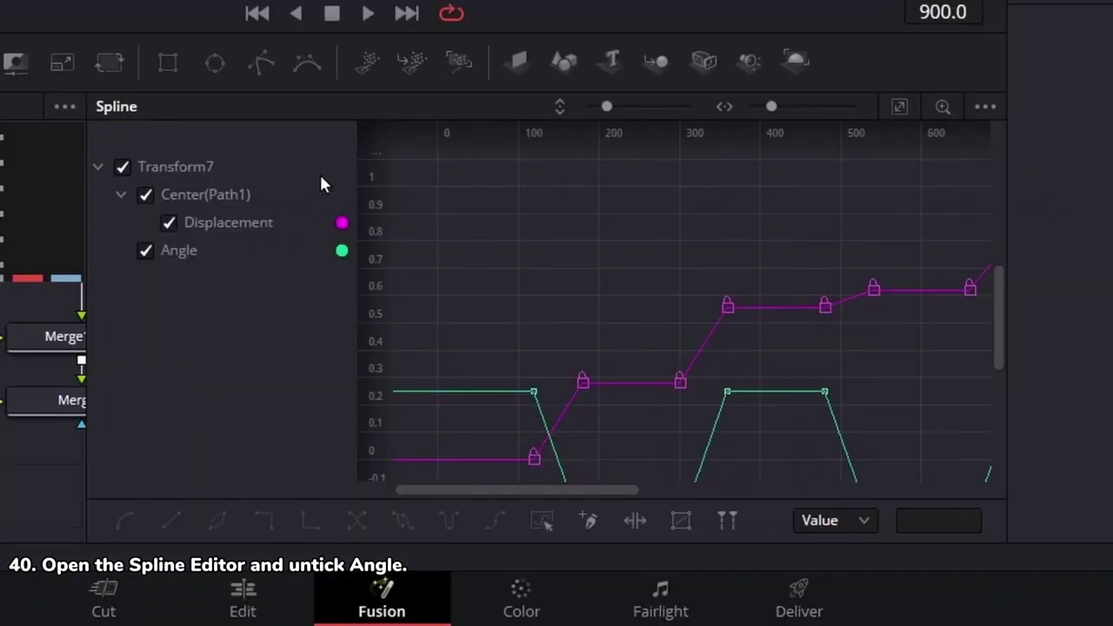
{"action": "left_click", "coordinate": [144, 251]}
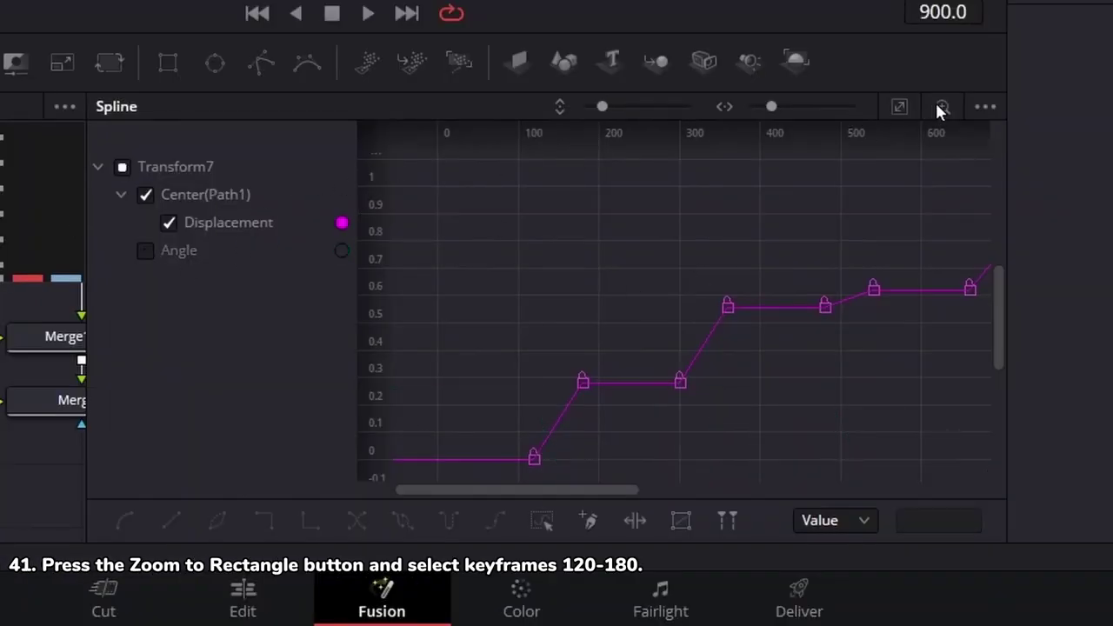
{"action": "left_click_drag", "start_coordinate": [572, 488], "coordinate": [551, 488]}
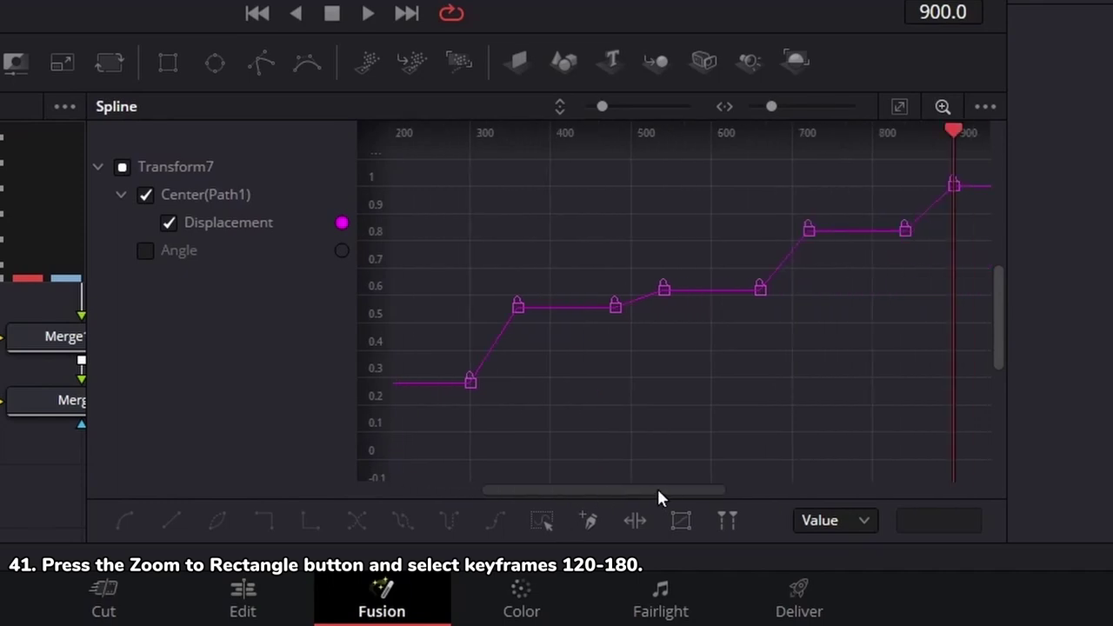
{"action": "left_click_drag", "start_coordinate": [476, 336], "coordinate": [636, 482]}
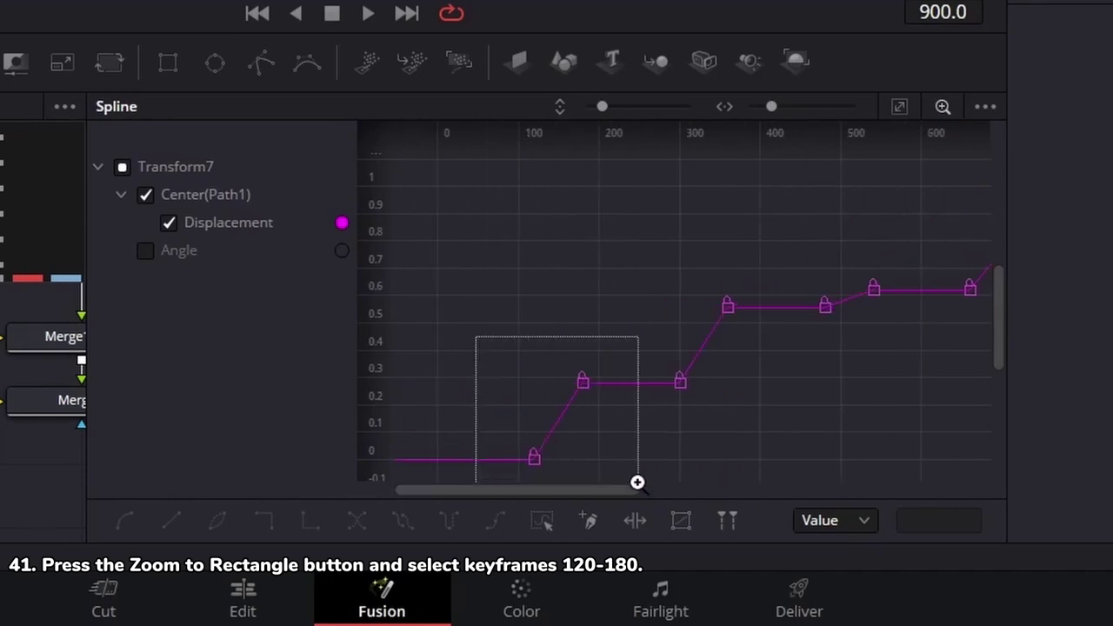
Step: Smooth keyframes 120 and 180, pulling frame 180's handle toward 120 for stronger easing
{"action": "left_click_drag", "start_coordinate": [542, 185], "coordinate": [857, 472]}
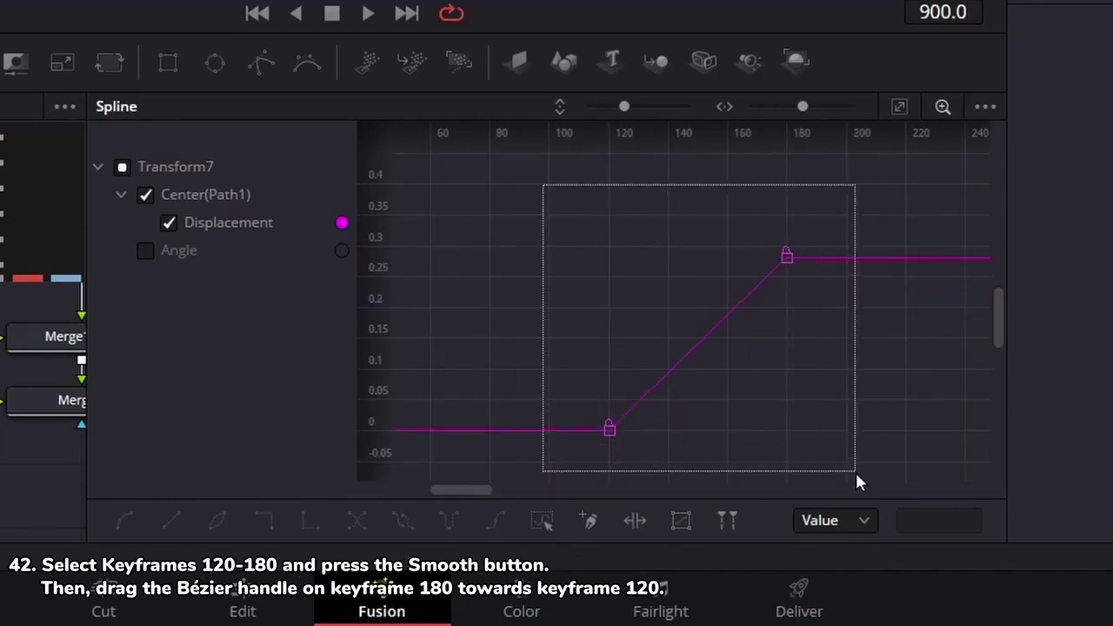
{"action": "left_click", "coordinate": [128, 518]}
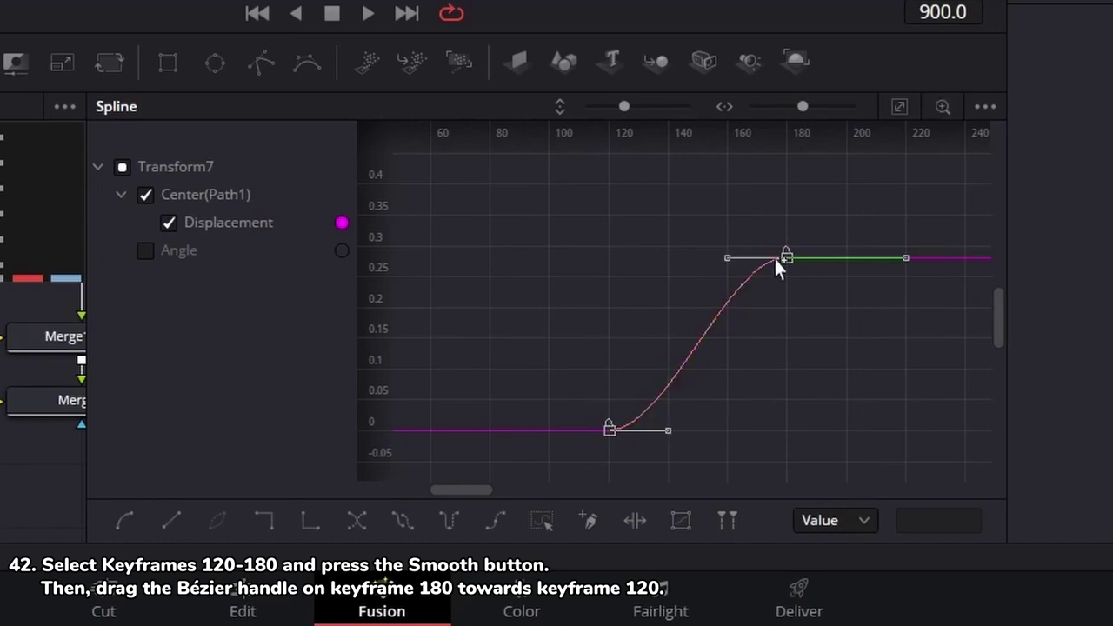
{"action": "left_click_drag", "start_coordinate": [718, 260], "coordinate": [605, 259]}
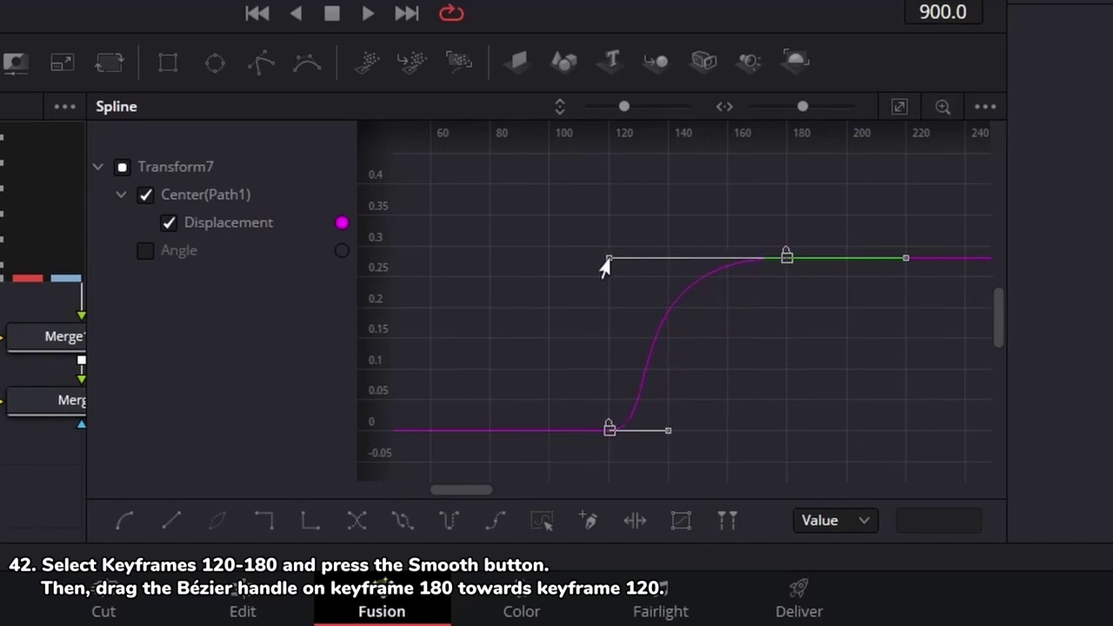
{"action": "left_click_drag", "start_coordinate": [855, 353], "coordinate": [504, 401]}
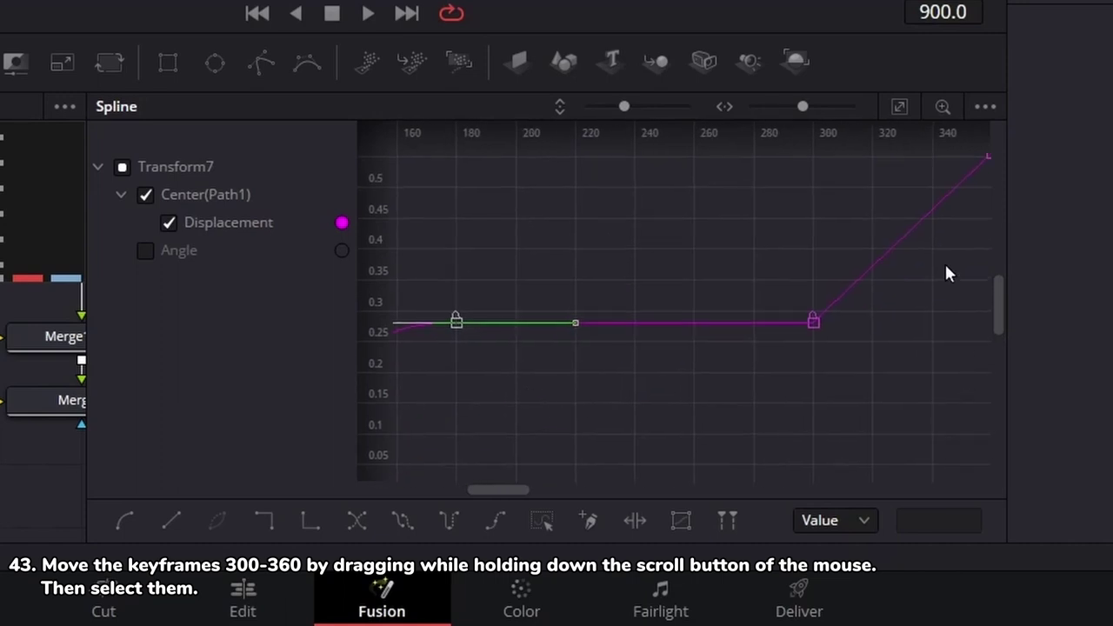
Step: Smooth the Center keyframes at 300–360 and 480–540, pulling each later handle toward the earlier key
{"action": "mouse_move", "coordinate": [947, 273]}
{"action": "left_mouse_down"}
{"action": "mouse_move", "coordinate": [723, 342]}
{"action": "mouse_move", "coordinate": [731, 321]}
{"action": "left_mouse_up"}
{"action": "left_click_drag", "start_coordinate": [527, 160], "coordinate": [844, 437]}
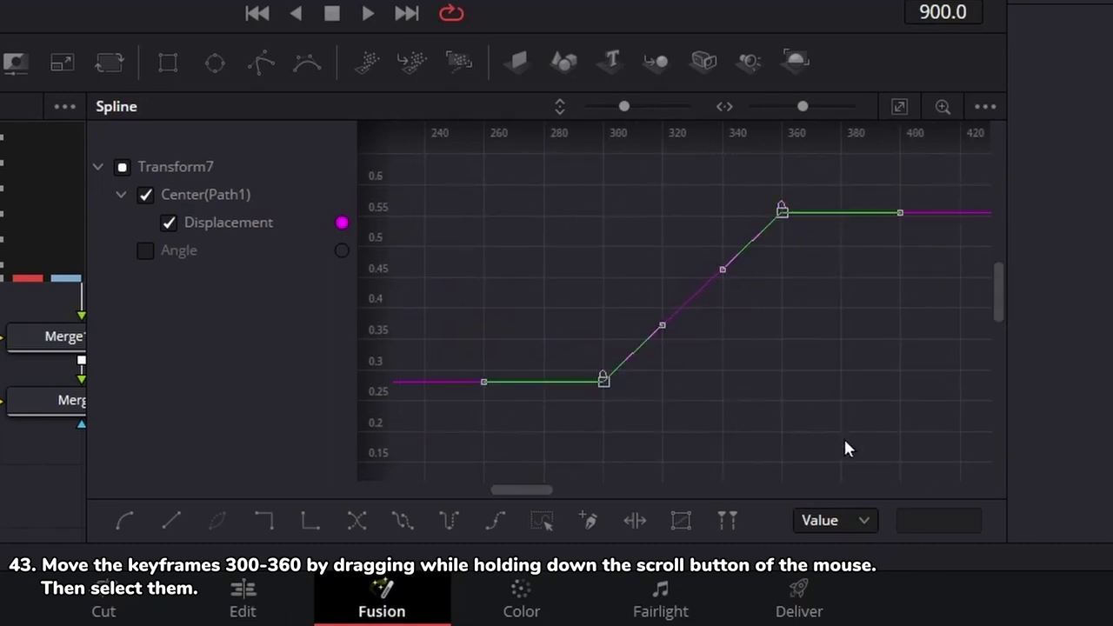
{"action": "left_click", "coordinate": [127, 515]}
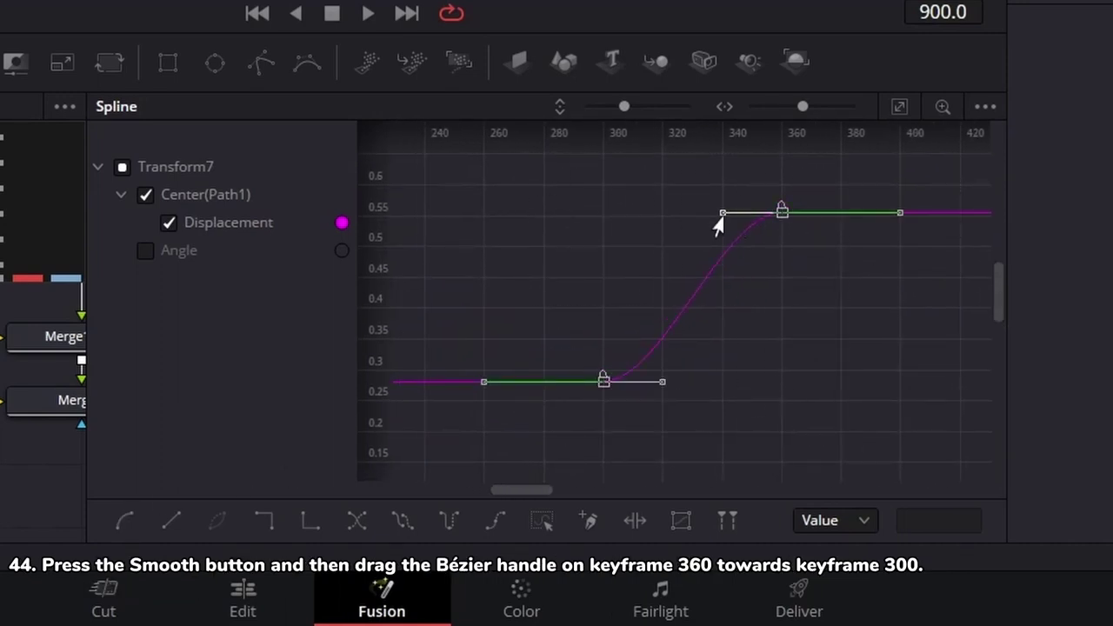
{"action": "left_click_drag", "start_coordinate": [718, 224], "coordinate": [599, 227]}
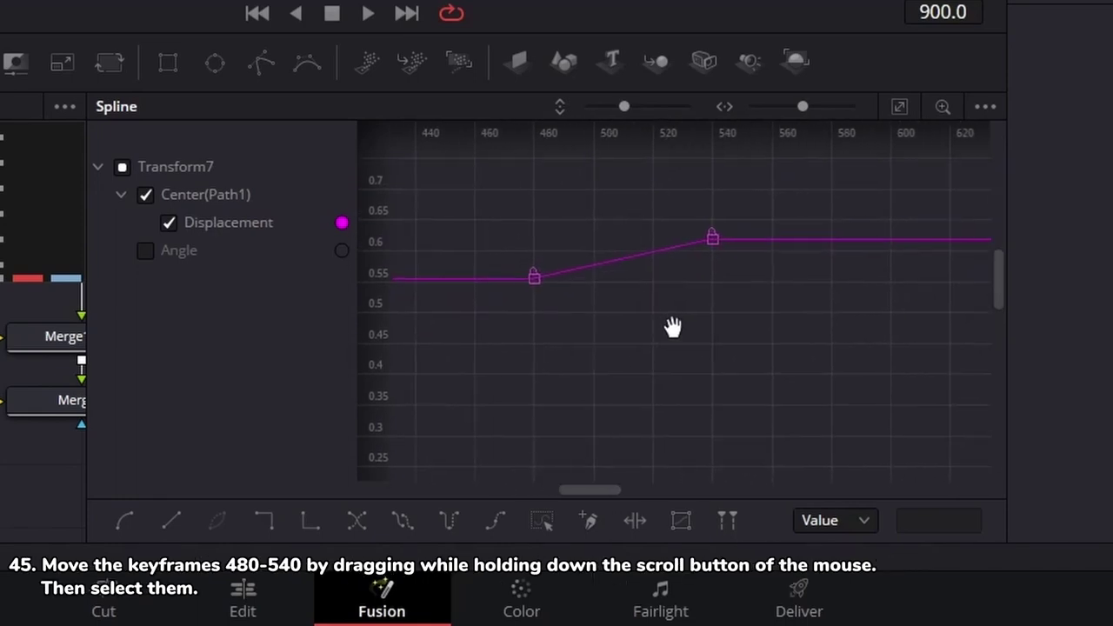
{"action": "left_click_drag", "start_coordinate": [484, 179], "coordinate": [892, 363]}
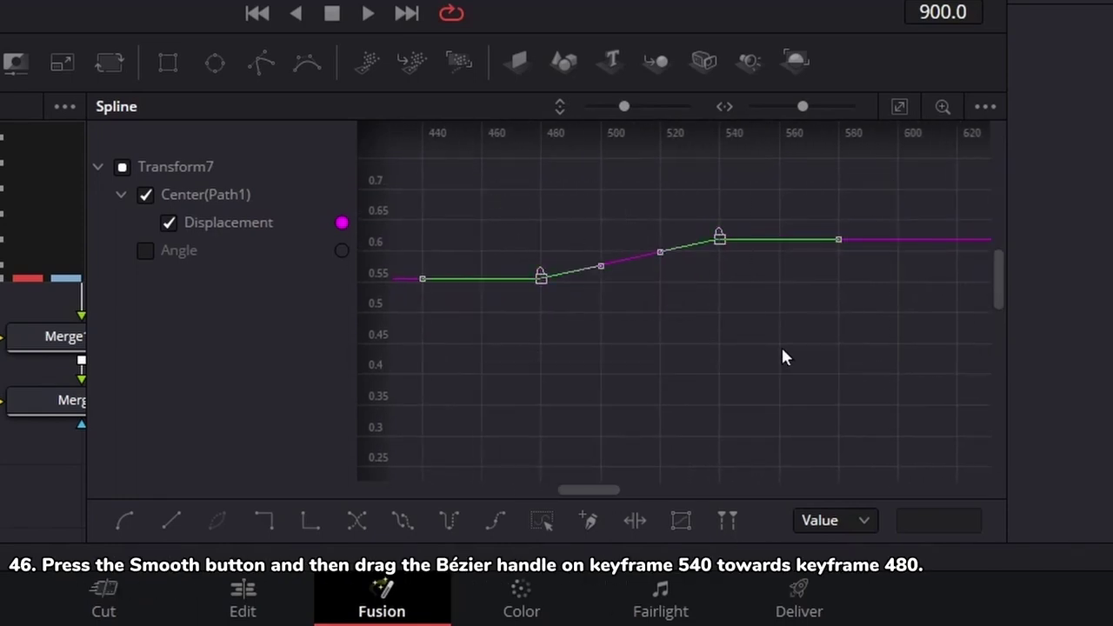
{"action": "left_click", "coordinate": [126, 521]}
{"action": "left_click_drag", "start_coordinate": [651, 243], "coordinate": [538, 243]}
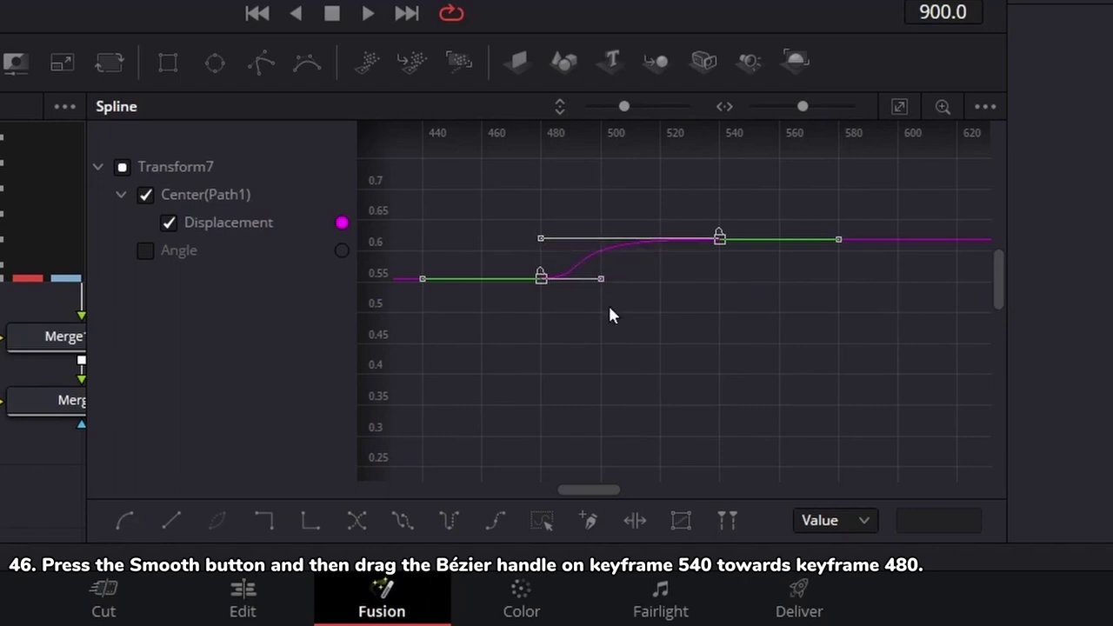
Step: Smooth the Center keyframes at 660–720 and 840–900 into eased S-curves, then deselect them
{"action": "mouse_move", "coordinate": [880, 302]}
{"action": "left_mouse_down"}
{"action": "mouse_move", "coordinate": [773, 322]}
{"action": "mouse_move", "coordinate": [728, 348]}
{"action": "left_mouse_up"}
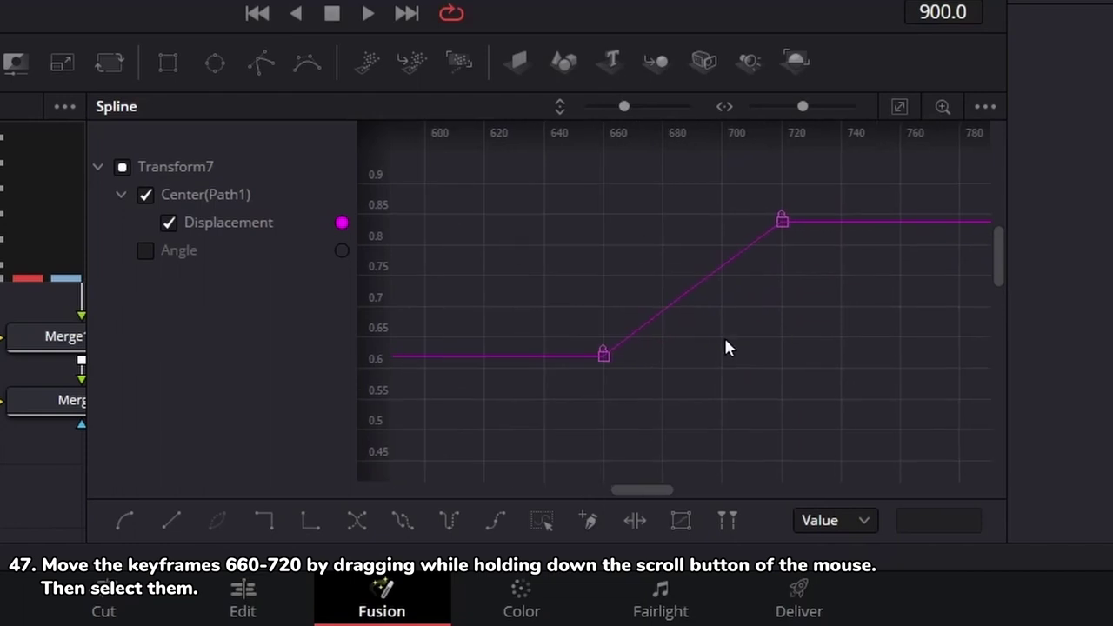
{"action": "left_click_drag", "start_coordinate": [529, 171], "coordinate": [765, 404]}
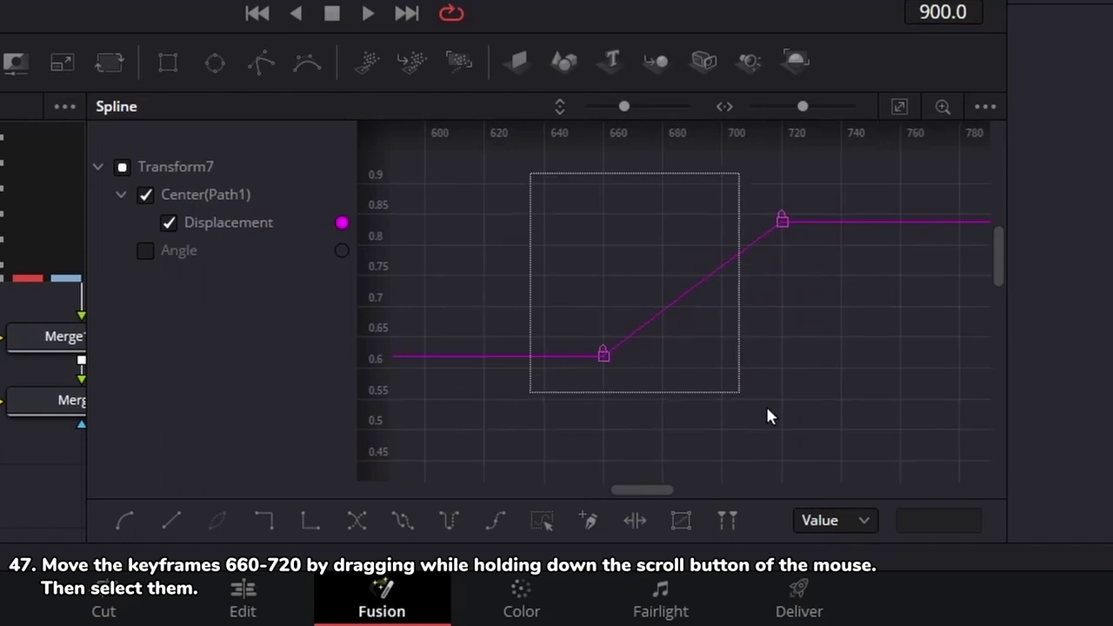
{"action": "left_click", "coordinate": [123, 522]}
{"action": "left_click_drag", "start_coordinate": [712, 231], "coordinate": [600, 232]}
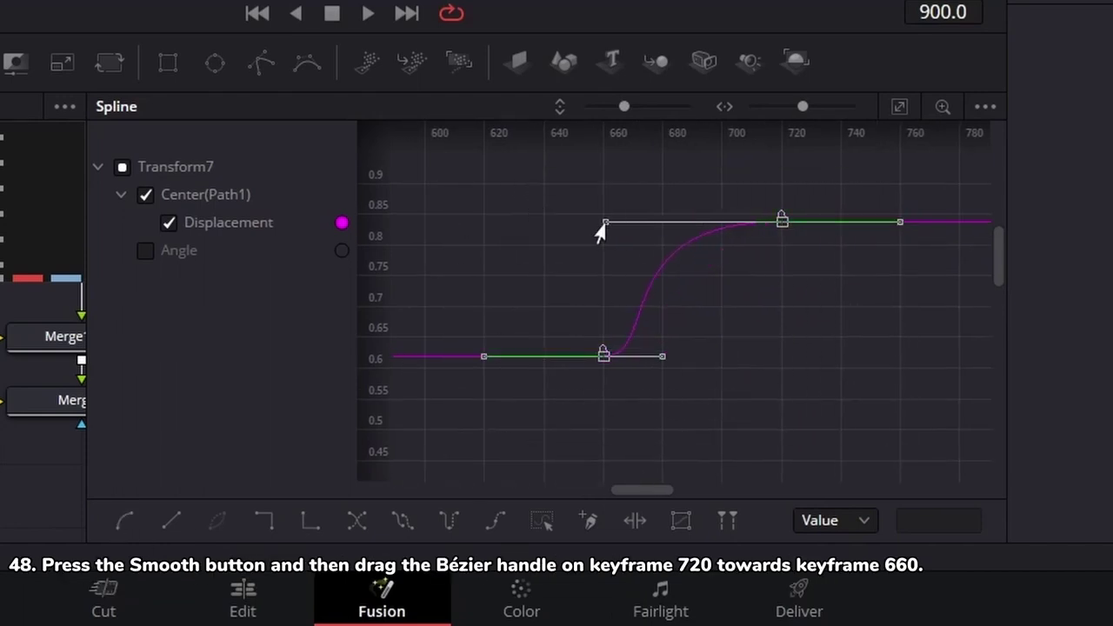
{"action": "left_click_drag", "start_coordinate": [853, 283], "coordinate": [571, 339]}
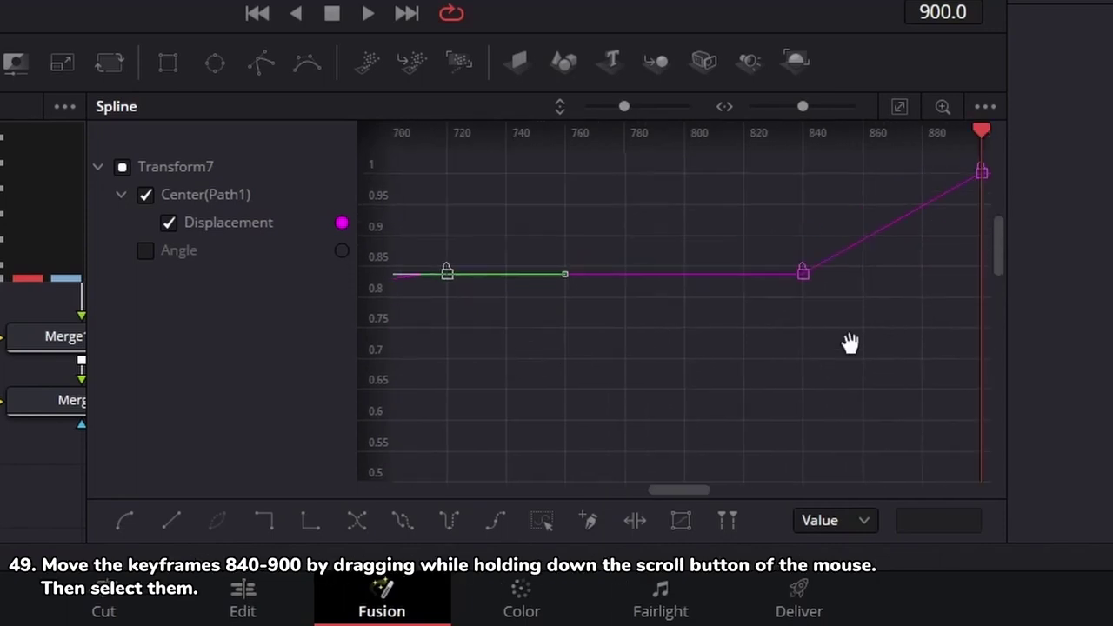
{"action": "left_click_drag", "start_coordinate": [847, 343], "coordinate": [642, 371]}
{"action": "left_click_drag", "start_coordinate": [521, 209], "coordinate": [733, 406]}
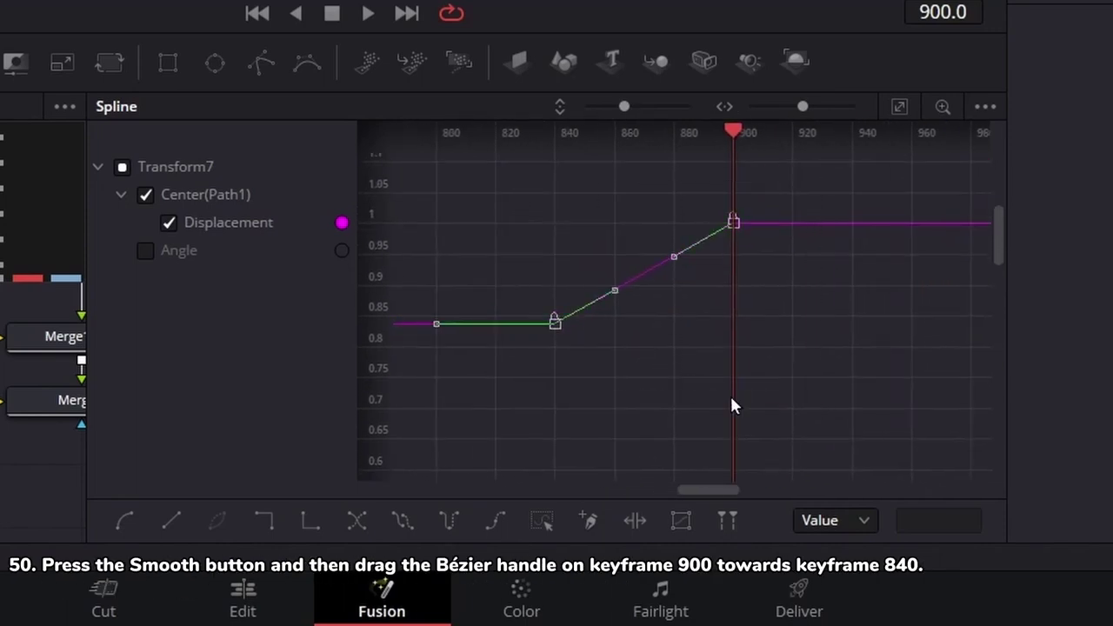
{"action": "left_click", "coordinate": [126, 520]}
{"action": "left_click_drag", "start_coordinate": [670, 223], "coordinate": [555, 224]}
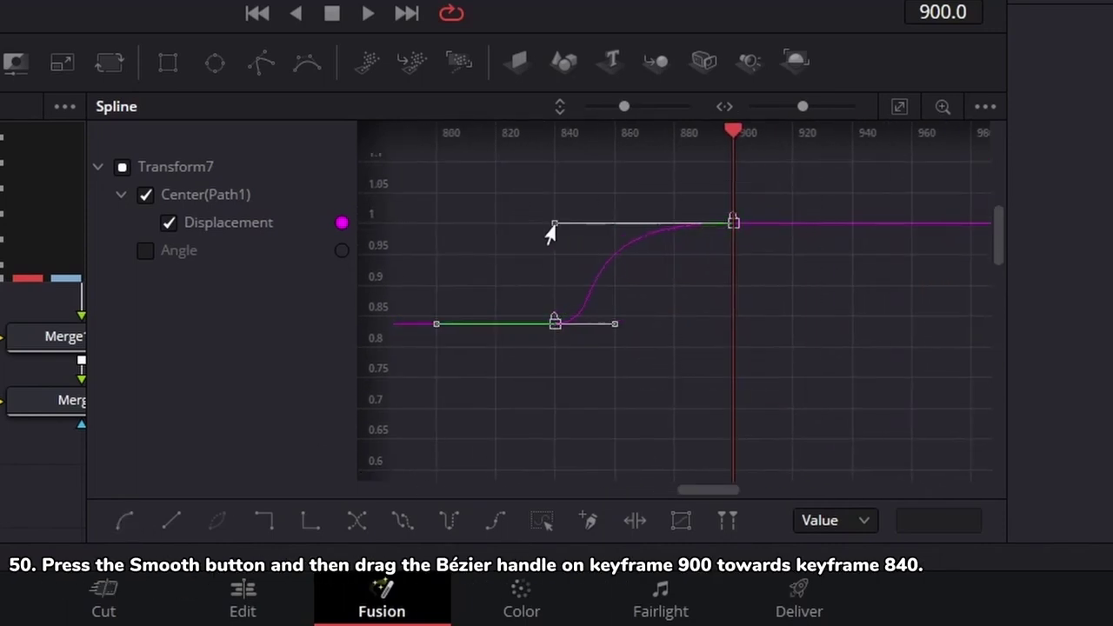
{"action": "left_click", "coordinate": [423, 405]}
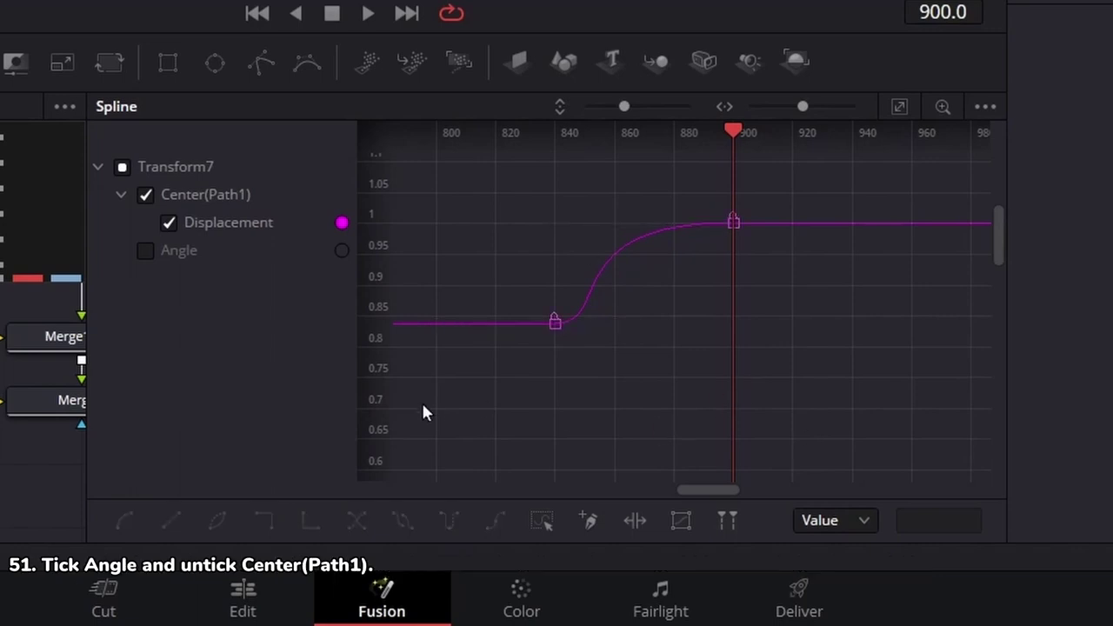
Step: Show only the Angle curve in the Spline graph and zoom it to fit
{"action": "left_click", "coordinate": [145, 196]}
{"action": "left_click", "coordinate": [146, 194]}
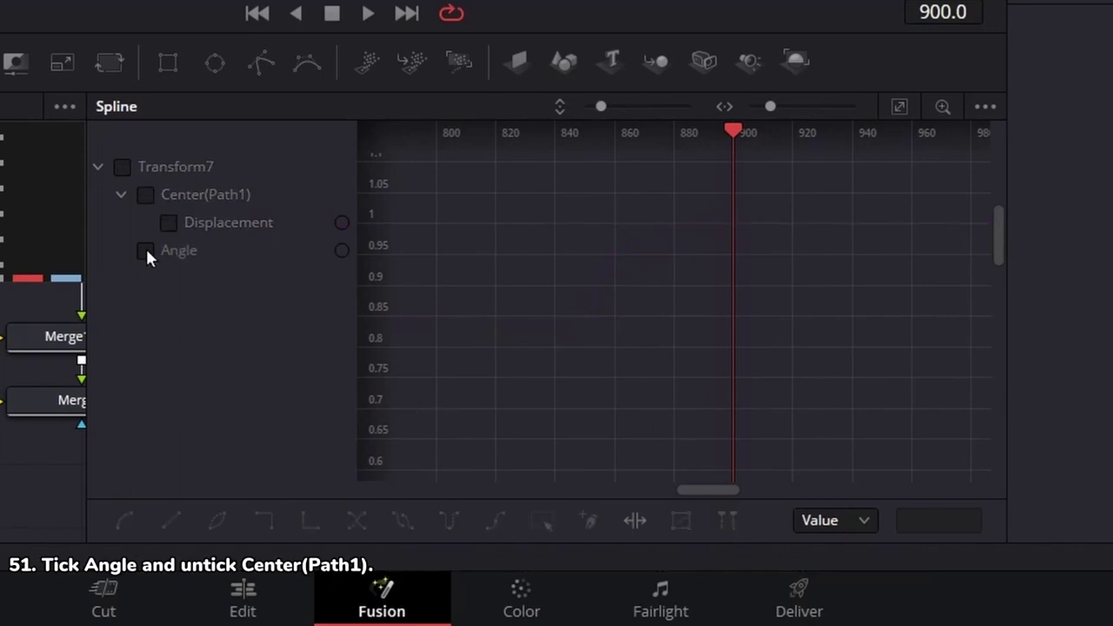
{"action": "left_click", "coordinate": [145, 251]}
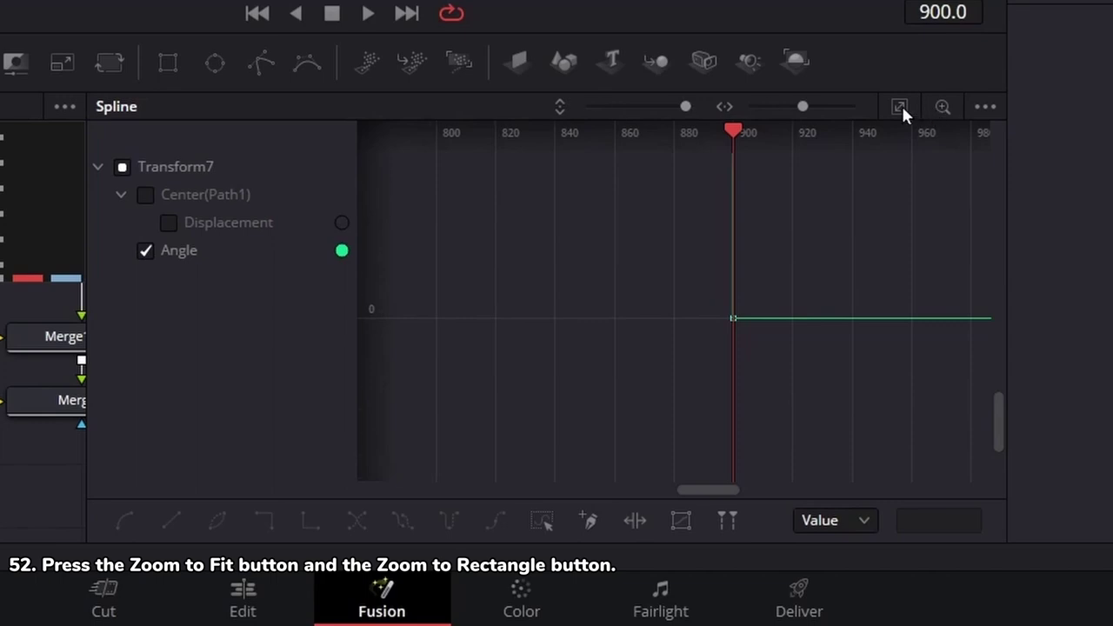
{"action": "left_click", "coordinate": [900, 107]}
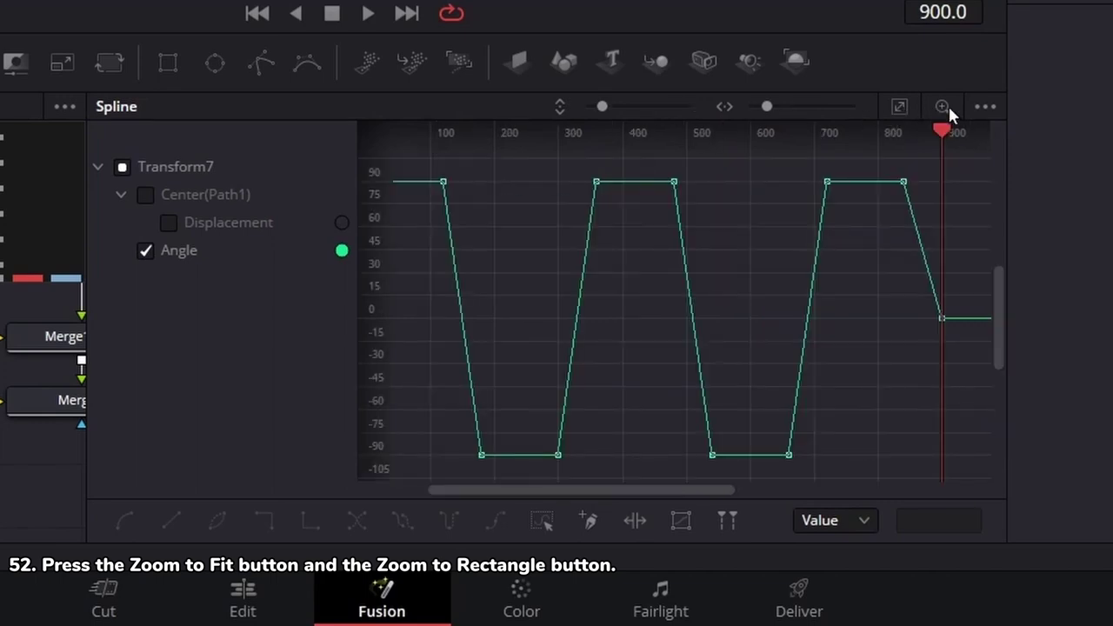
Step: Smooth Angle keyframes 120–180 and drag keyframe 180's handle left to lengthen the ease
{"action": "left_click_drag", "start_coordinate": [418, 159], "coordinate": [510, 472]}
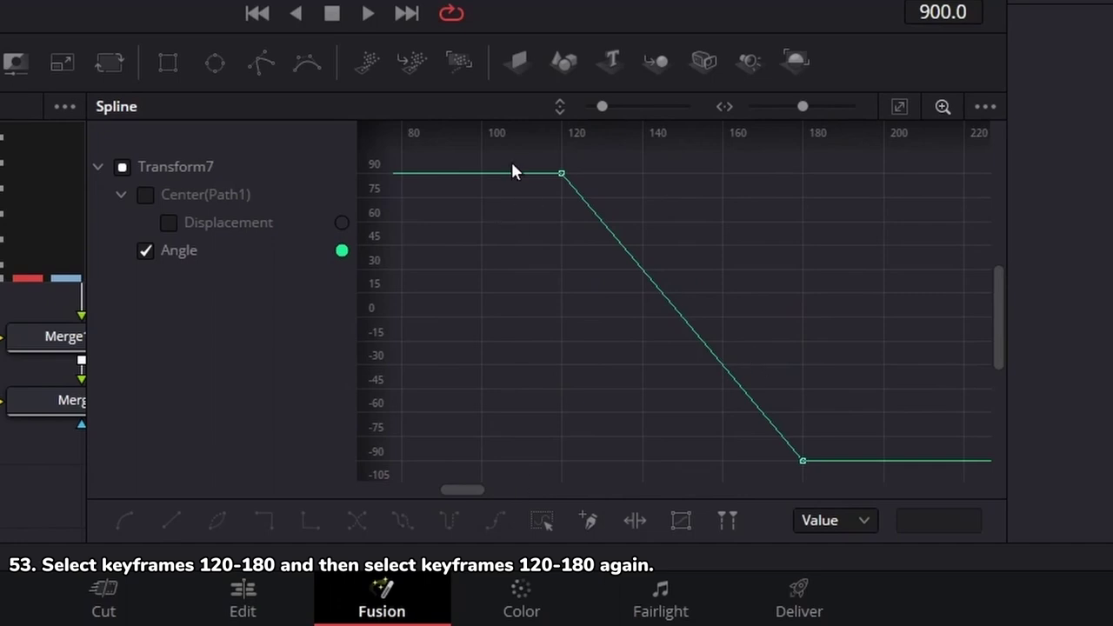
{"action": "left_click_drag", "start_coordinate": [511, 159], "coordinate": [866, 478]}
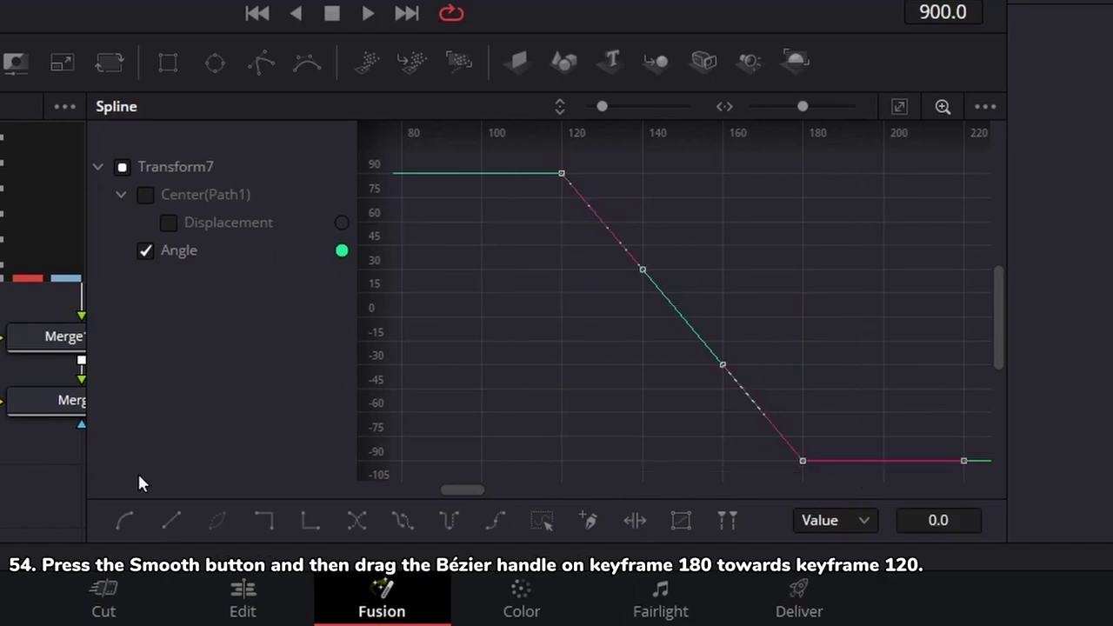
{"action": "left_click", "coordinate": [126, 518]}
{"action": "left_click", "coordinate": [726, 461]}
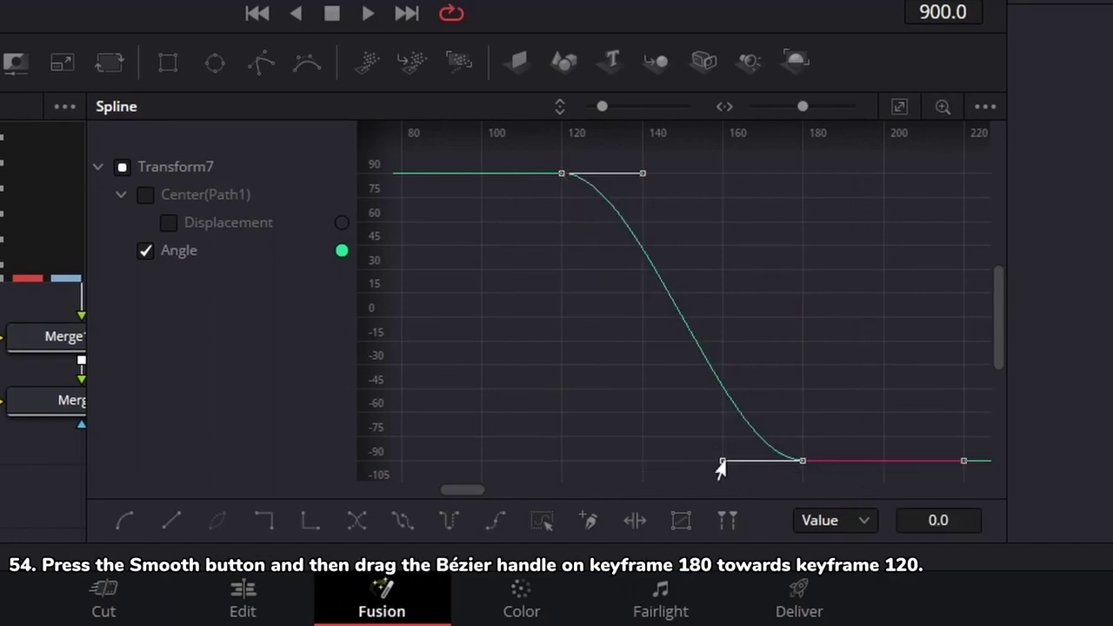
{"action": "left_click_drag", "start_coordinate": [718, 470], "coordinate": [558, 470]}
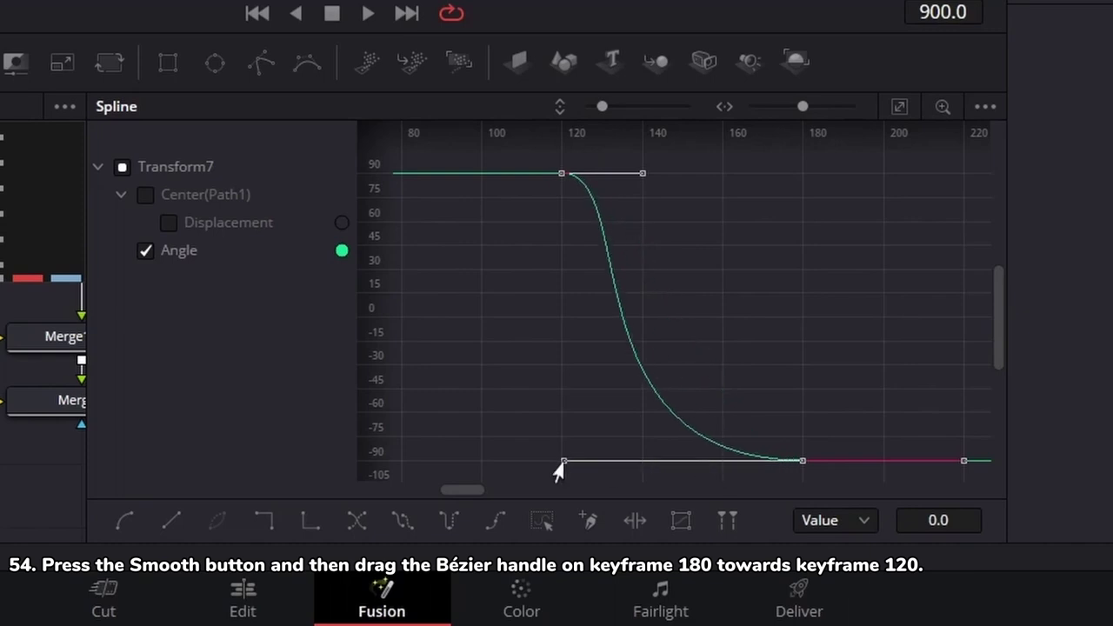
{"action": "mouse_move", "coordinate": [912, 248]}
{"action": "left_mouse_down"}
{"action": "mouse_move", "coordinate": [408, 272]}
{"action": "mouse_move", "coordinate": [423, 246]}
{"action": "left_mouse_up"}
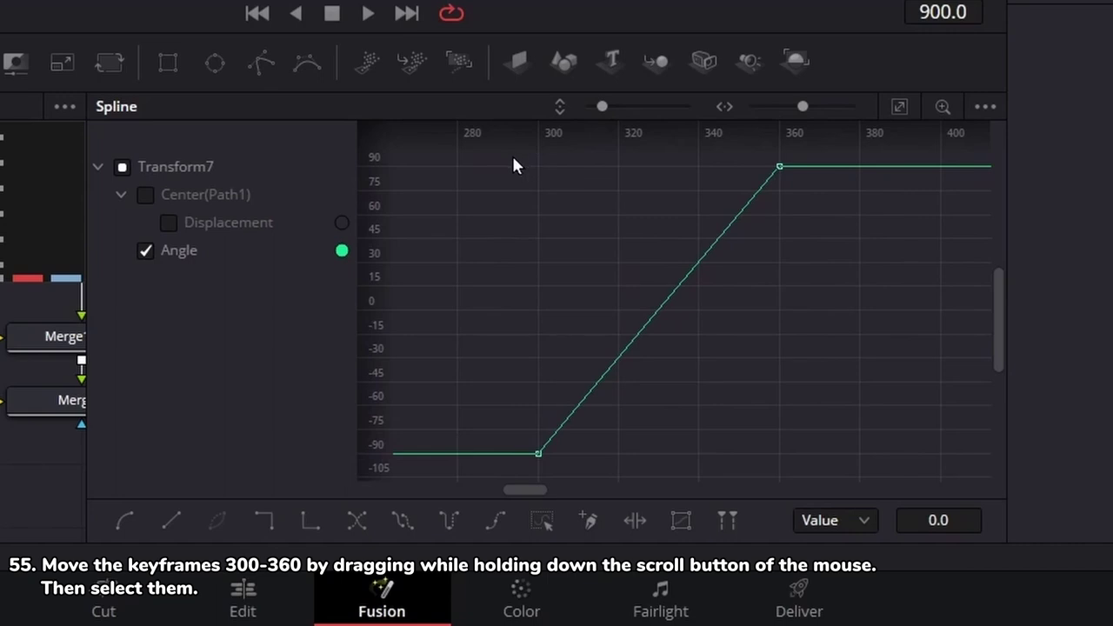
Step: Smooth the Angle ramps at 300–360 and 480–540, lengthening each end key's ease
{"action": "left_click_drag", "start_coordinate": [513, 165], "coordinate": [826, 484]}
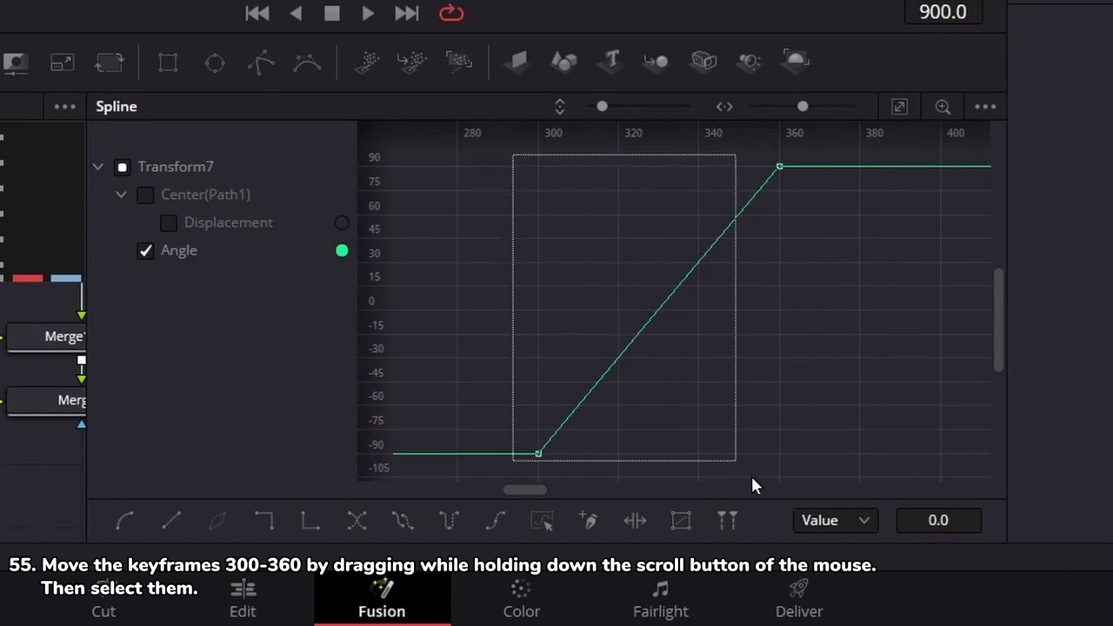
{"action": "left_click", "coordinate": [121, 525]}
{"action": "left_click_drag", "start_coordinate": [688, 171], "coordinate": [530, 171]}
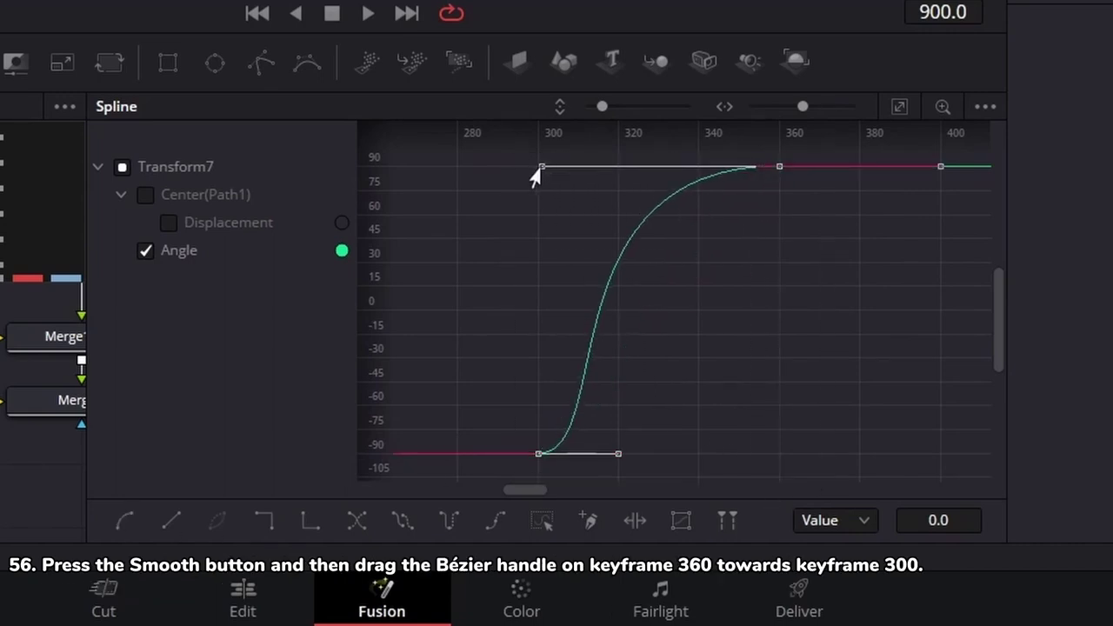
{"action": "left_click_drag", "start_coordinate": [796, 255], "coordinate": [568, 298]}
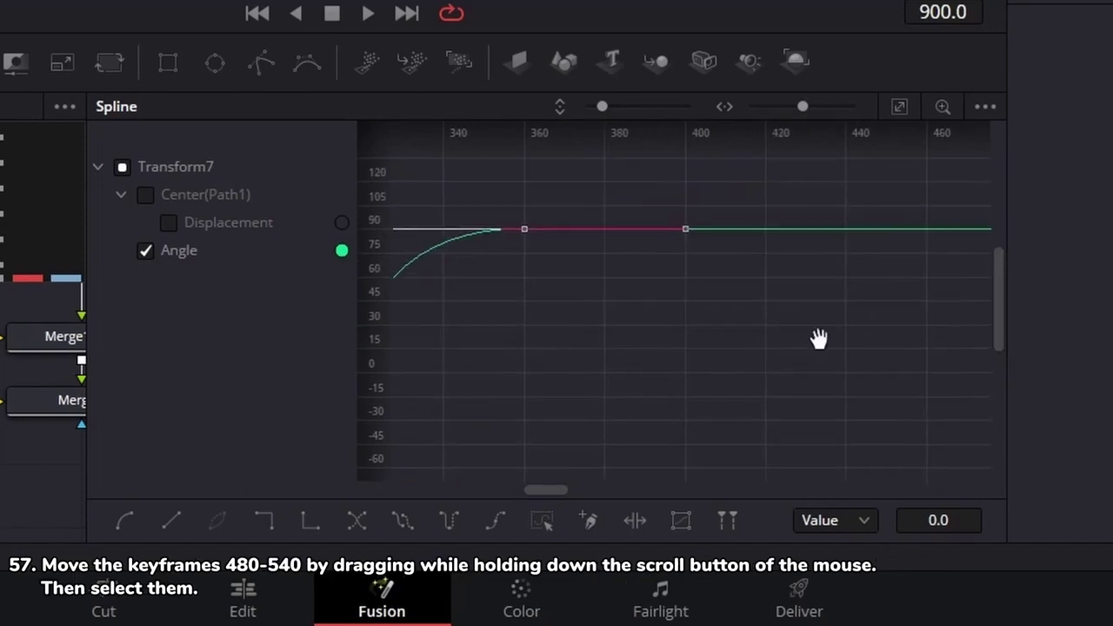
{"action": "mouse_move", "coordinate": [820, 339]}
{"action": "left_mouse_down"}
{"action": "mouse_move", "coordinate": [690, 400]}
{"action": "mouse_move", "coordinate": [562, 366]}
{"action": "left_mouse_up"}
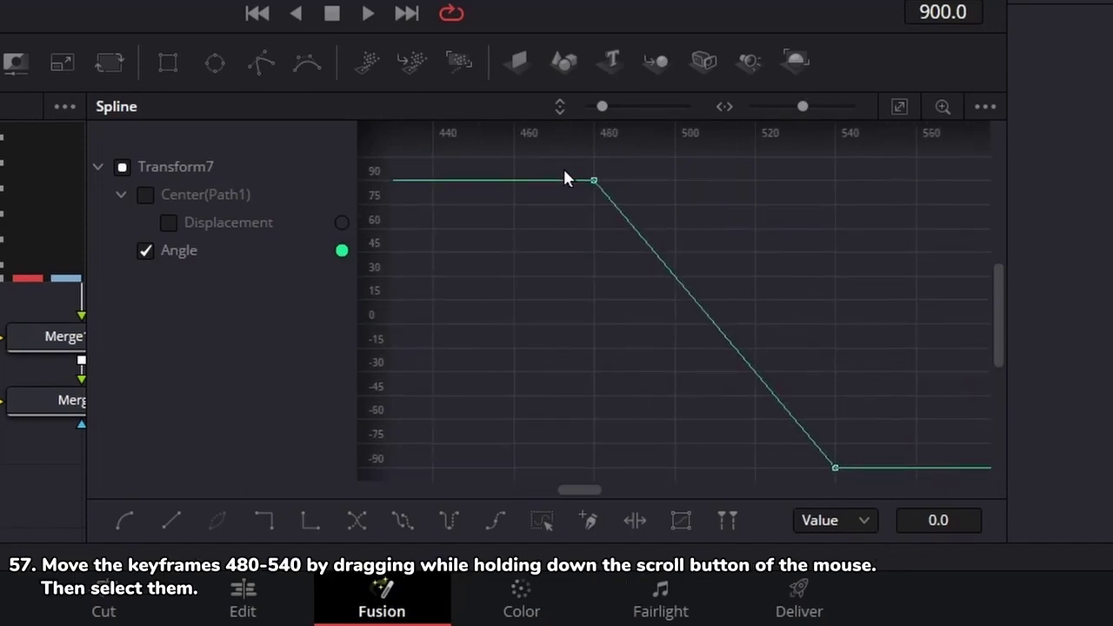
{"action": "left_click_drag", "start_coordinate": [563, 166], "coordinate": [895, 484]}
{"action": "key", "text": "shift+s"}
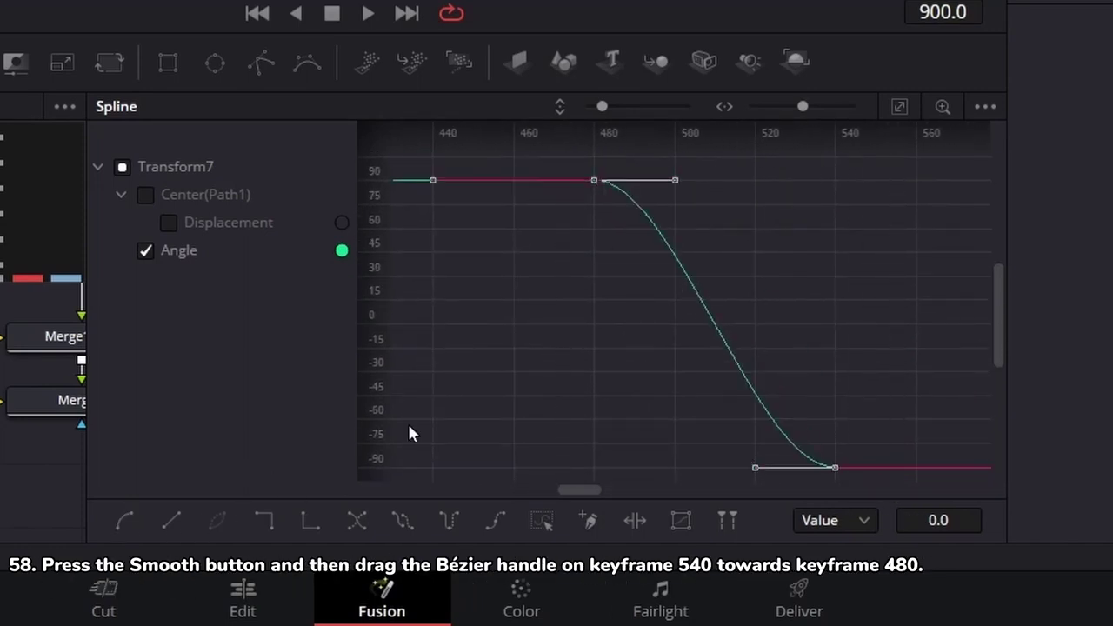
{"action": "left_click_drag", "start_coordinate": [754, 470], "coordinate": [589, 470]}
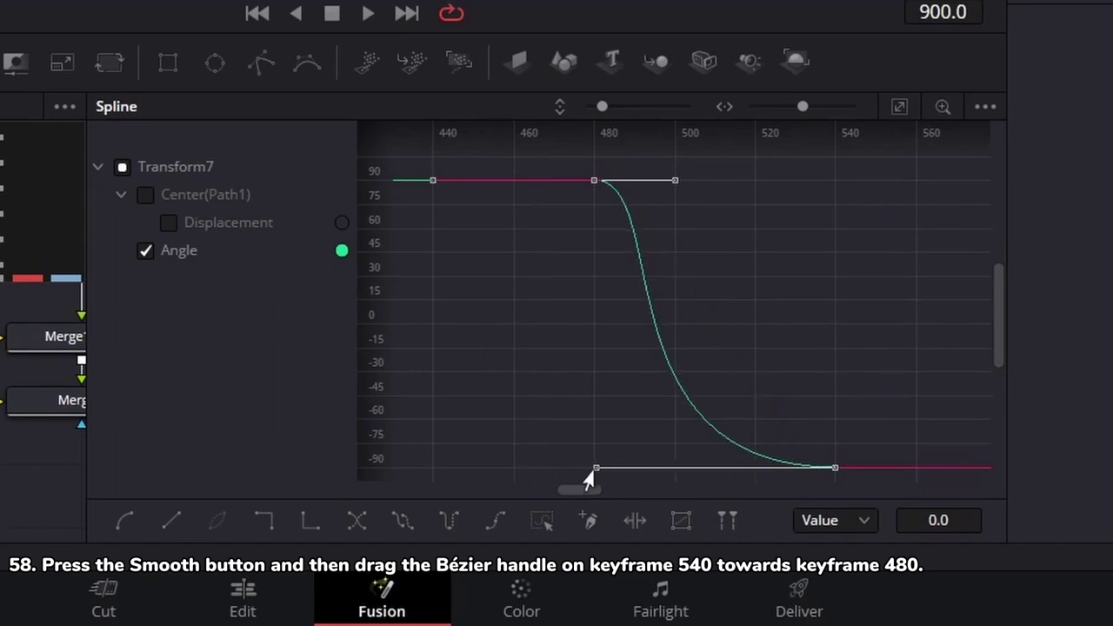
Step: Smooth the Angle ramps at 660–720 and 840–900 into S-curves, then deselect the keyframes
{"action": "mouse_move", "coordinate": [813, 251]}
{"action": "left_mouse_down"}
{"action": "mouse_move", "coordinate": [576, 248]}
{"action": "mouse_move", "coordinate": [572, 238]}
{"action": "left_mouse_up"}
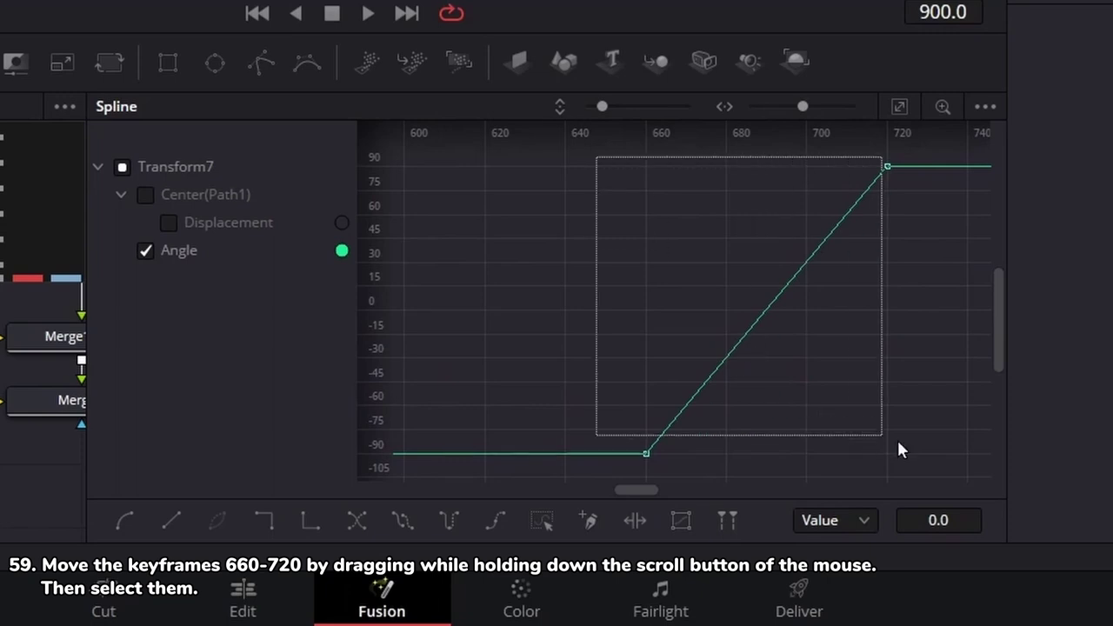
{"action": "left_click_drag", "start_coordinate": [599, 155], "coordinate": [933, 470]}
{"action": "left_click", "coordinate": [124, 520]}
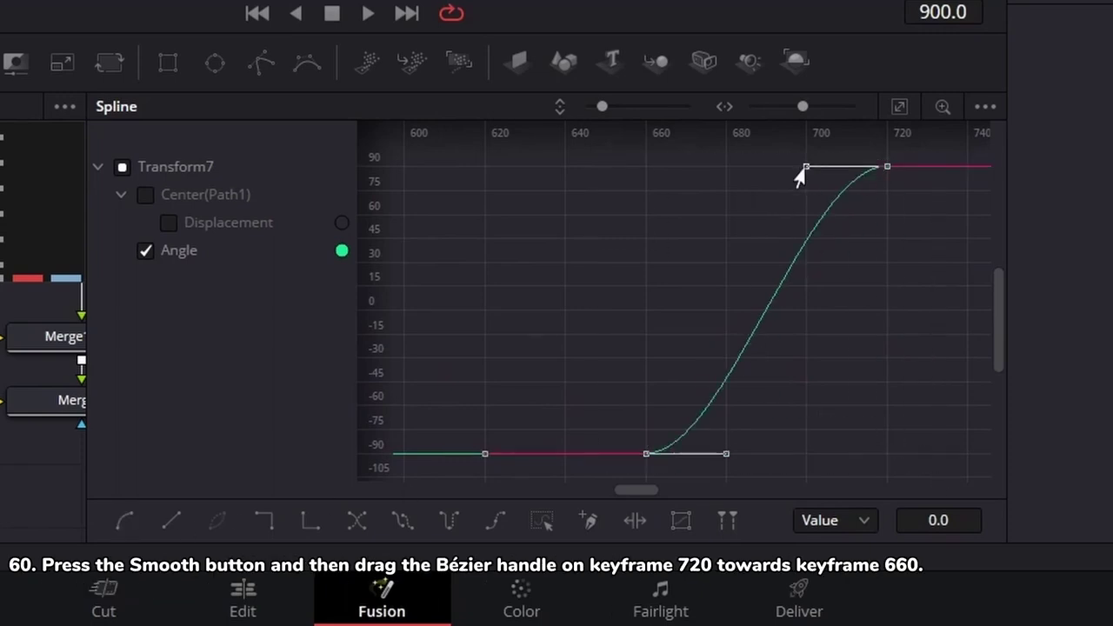
{"action": "left_click_drag", "start_coordinate": [798, 175], "coordinate": [640, 175]}
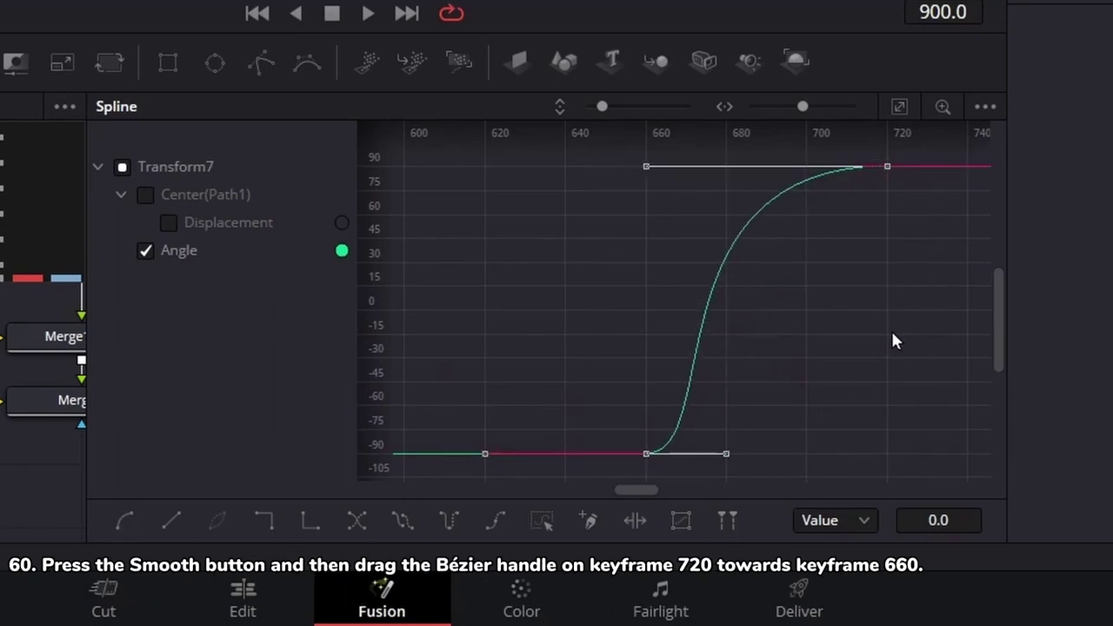
{"action": "mouse_move", "coordinate": [895, 341]}
{"action": "left_mouse_down"}
{"action": "mouse_move", "coordinate": [658, 365]}
{"action": "mouse_move", "coordinate": [644, 296]}
{"action": "left_mouse_up"}
{"action": "mouse_move", "coordinate": [869, 301]}
{"action": "left_mouse_down"}
{"action": "mouse_move", "coordinate": [597, 323]}
{"action": "mouse_move", "coordinate": [577, 357]}
{"action": "left_mouse_up"}
{"action": "left_click_drag", "start_coordinate": [538, 187], "coordinate": [921, 447]}
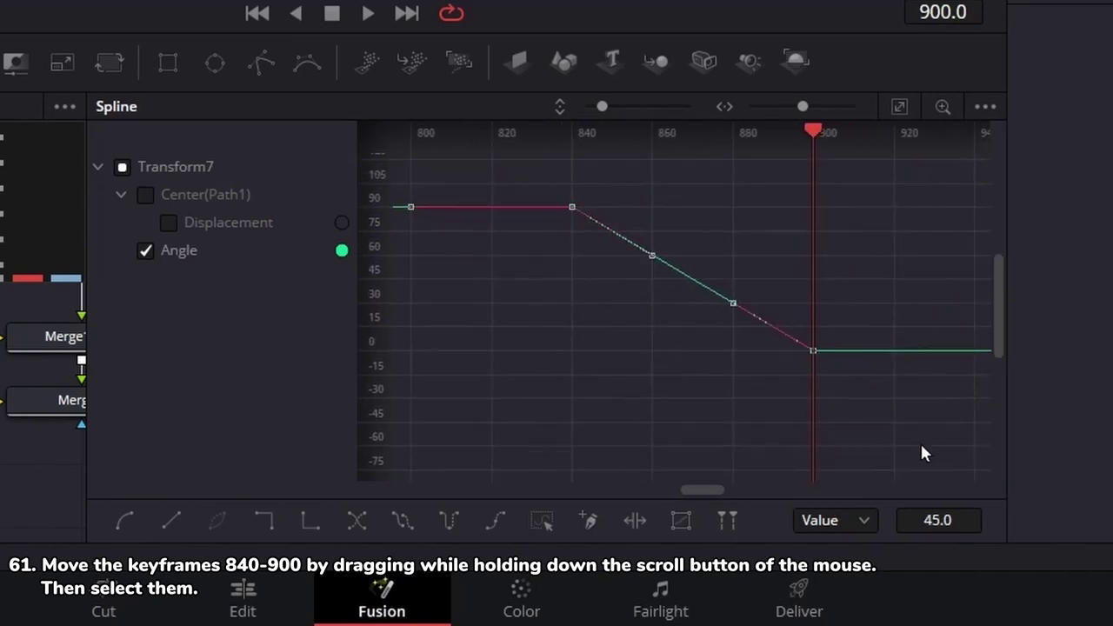
{"action": "left_click", "coordinate": [124, 521]}
{"action": "left_click_drag", "start_coordinate": [732, 352], "coordinate": [570, 351]}
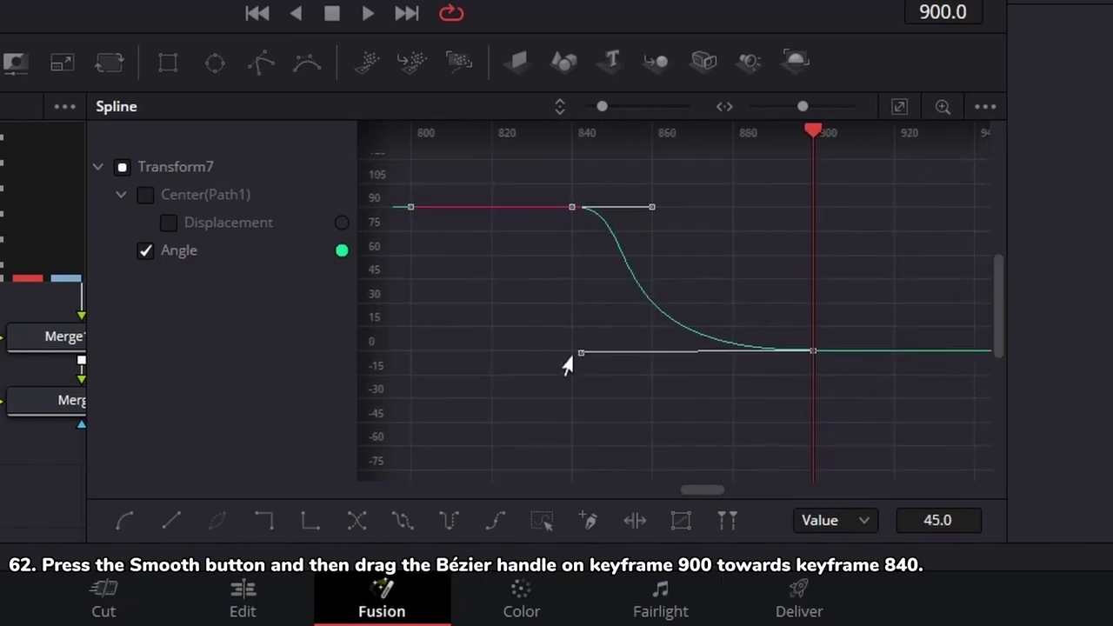
{"action": "left_click", "coordinate": [655, 416]}
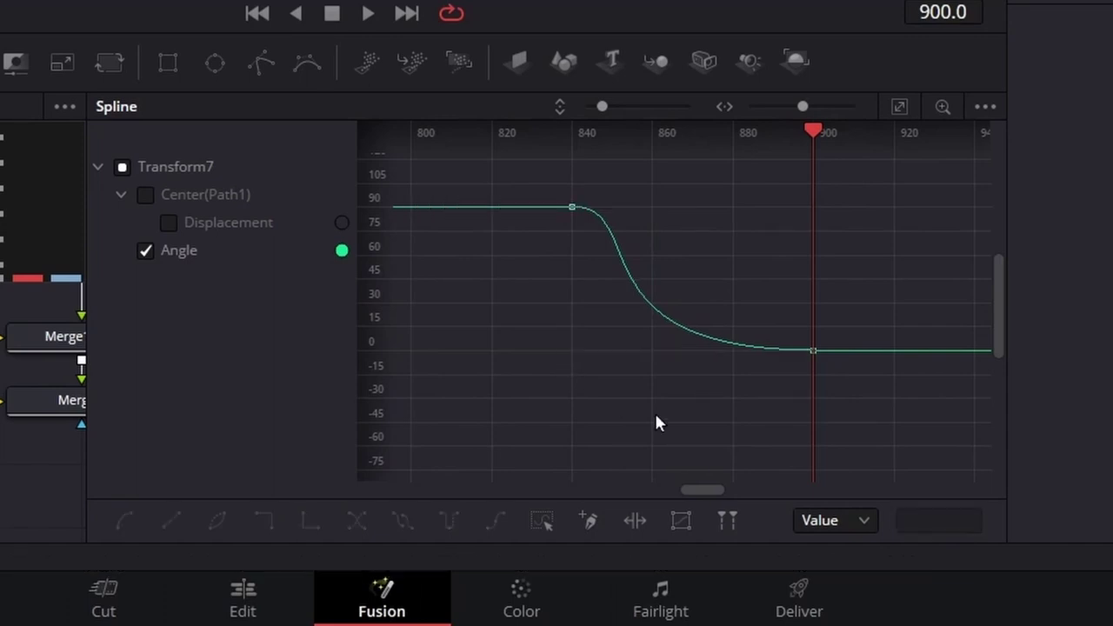
Step: Fit the eased Angle curve in view and widen the node graph to show the Transform7 chain
{"action": "left_click", "coordinate": [900, 105]}
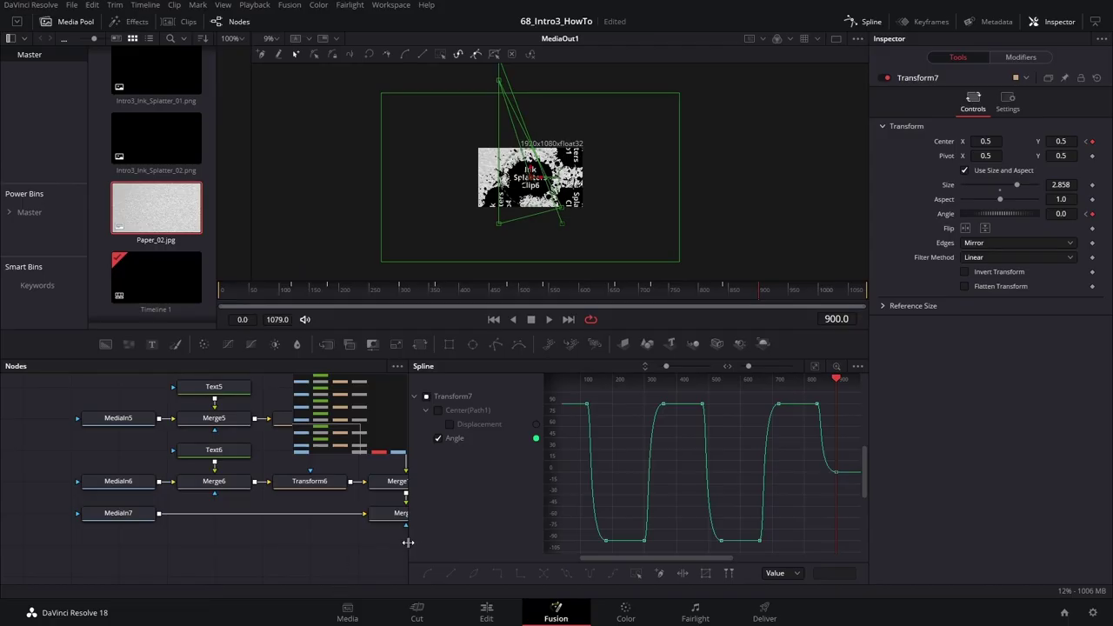
{"action": "mouse_move", "coordinate": [408, 543]}
{"action": "left_mouse_down"}
{"action": "mouse_move", "coordinate": [785, 539]}
{"action": "mouse_move", "coordinate": [765, 539]}
{"action": "left_mouse_up"}
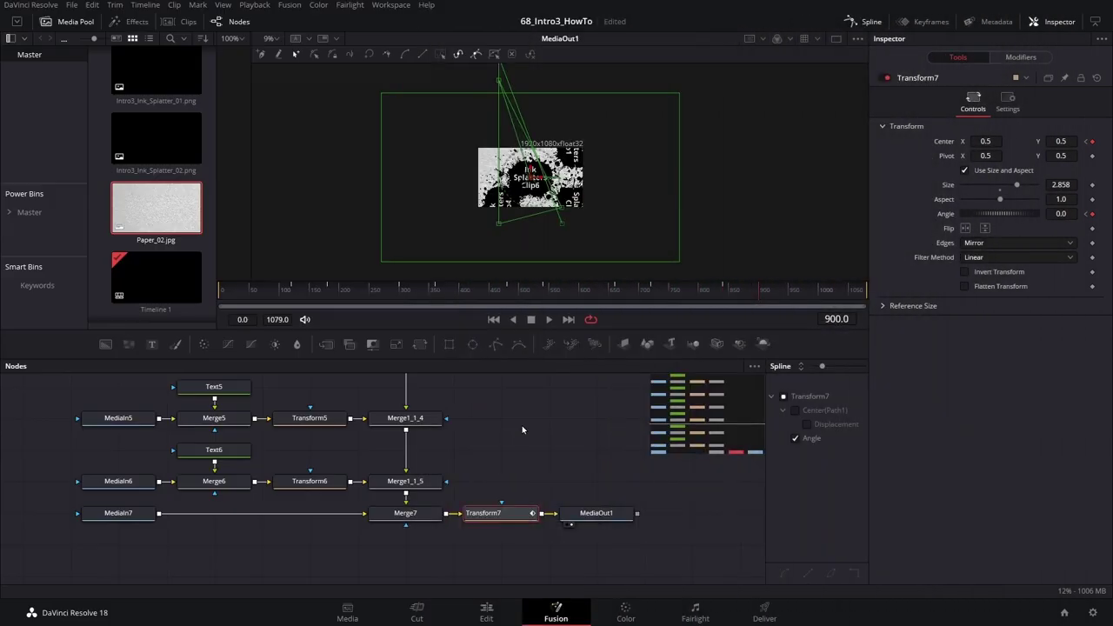
Step: Shift Transform1–6, the Merge1_1 nodes, Merge7, Transform7 and MediaOut1 rightward to make room
{"action": "scroll", "coordinate": [519, 444], "scroll_direction": "up", "scroll_amount": 5}
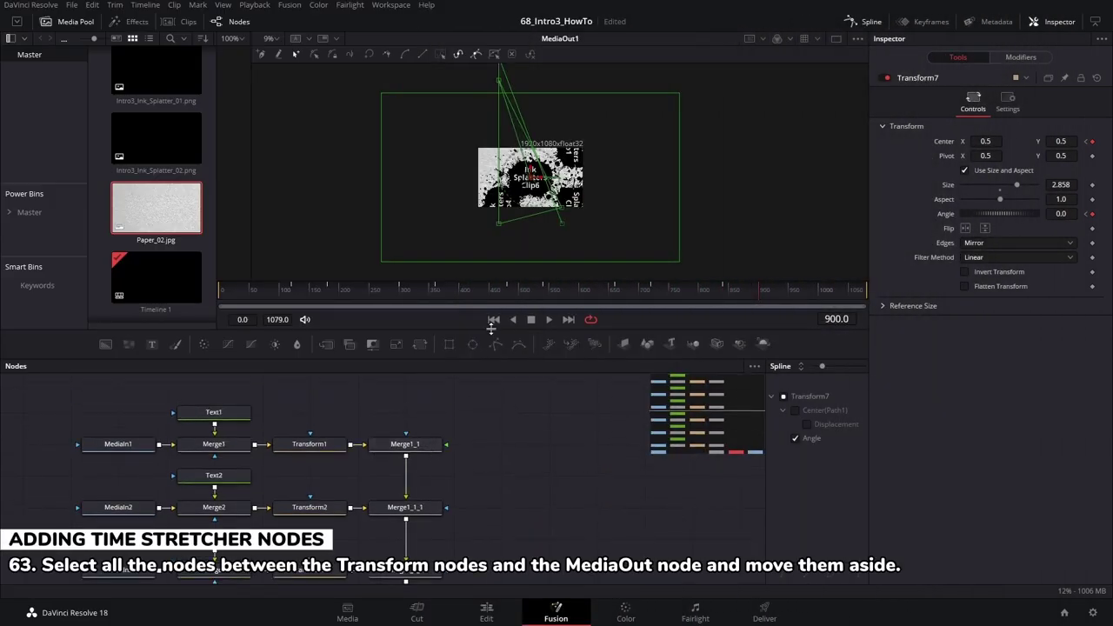
{"action": "left_click_drag", "start_coordinate": [491, 329], "coordinate": [482, 81]}
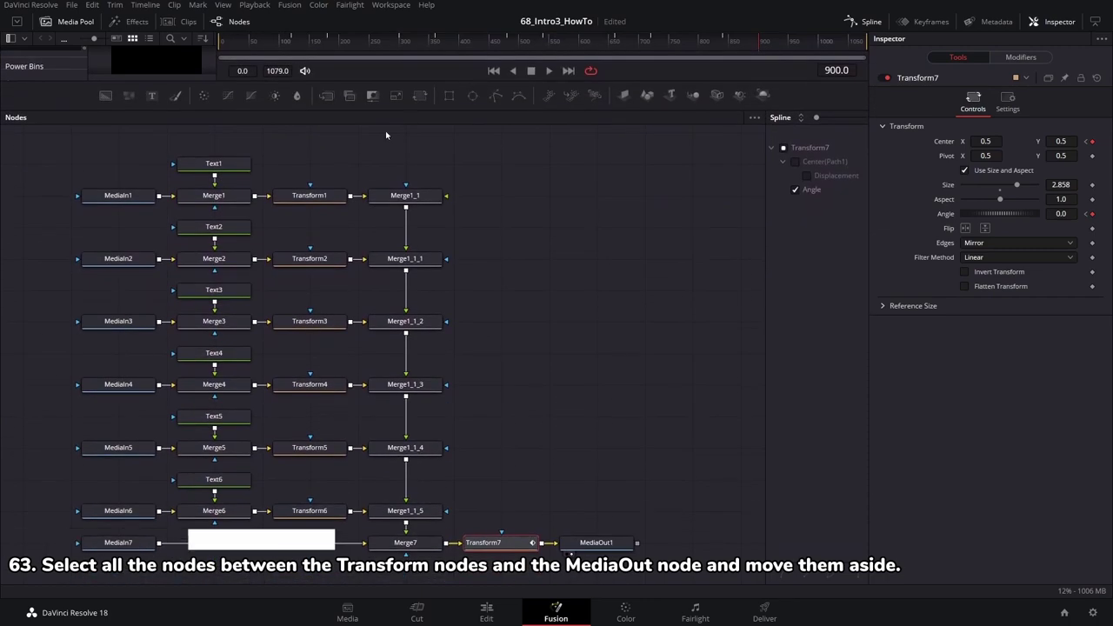
{"action": "mouse_move", "coordinate": [300, 158]}
{"action": "left_mouse_down"}
{"action": "mouse_move", "coordinate": [434, 552]}
{"action": "mouse_move", "coordinate": [639, 561]}
{"action": "left_mouse_up"}
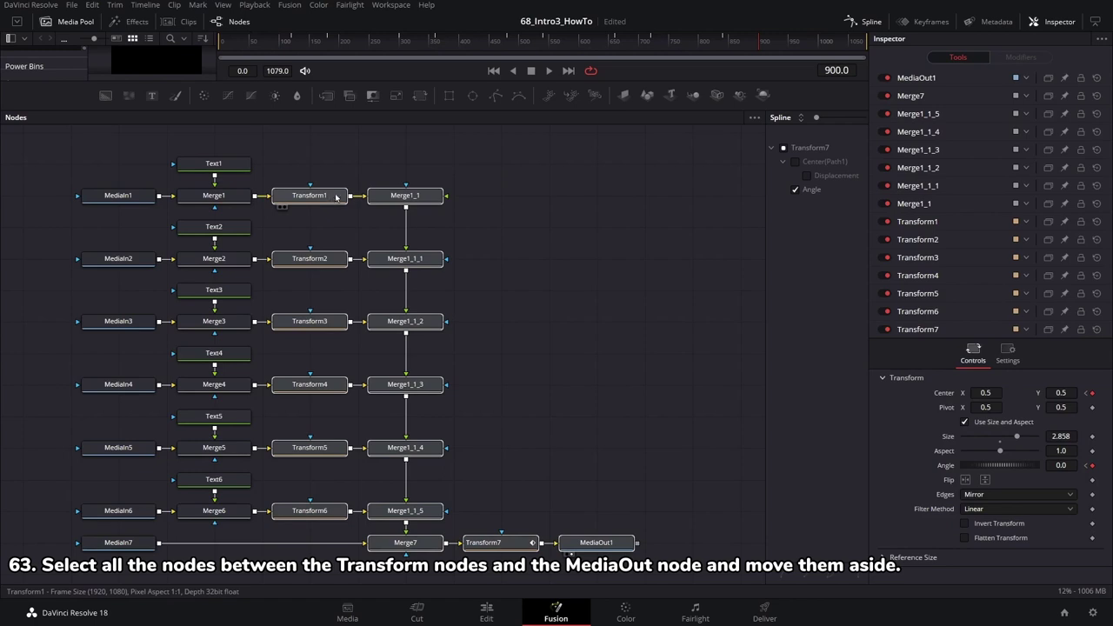
{"action": "left_click_drag", "start_coordinate": [336, 198], "coordinate": [432, 197]}
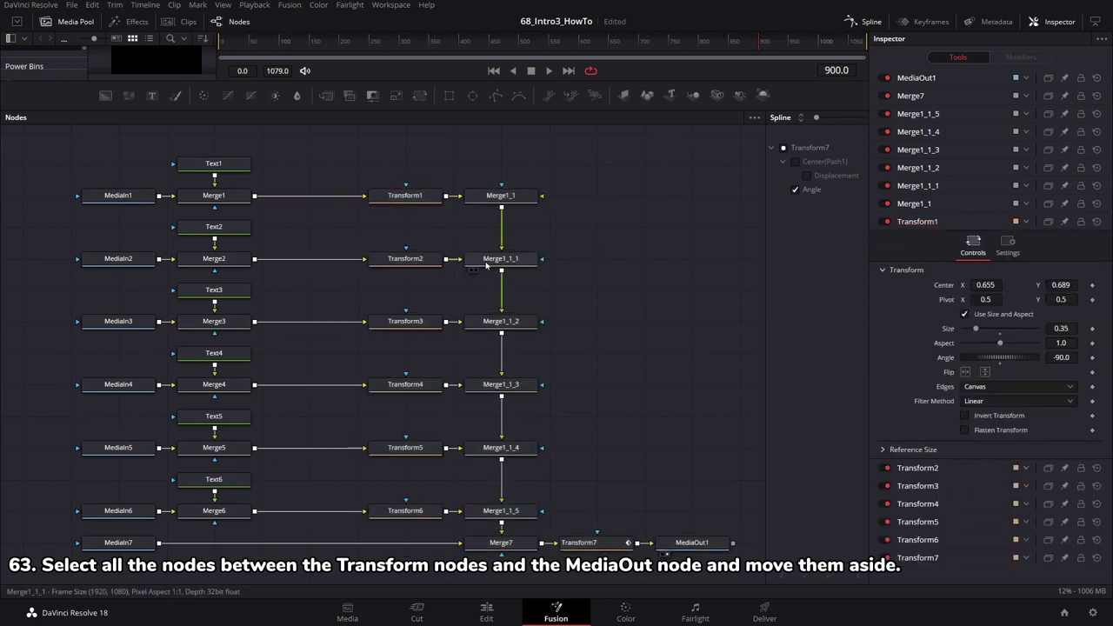
{"action": "left_click_drag", "start_coordinate": [435, 110], "coordinate": [424, 352]}
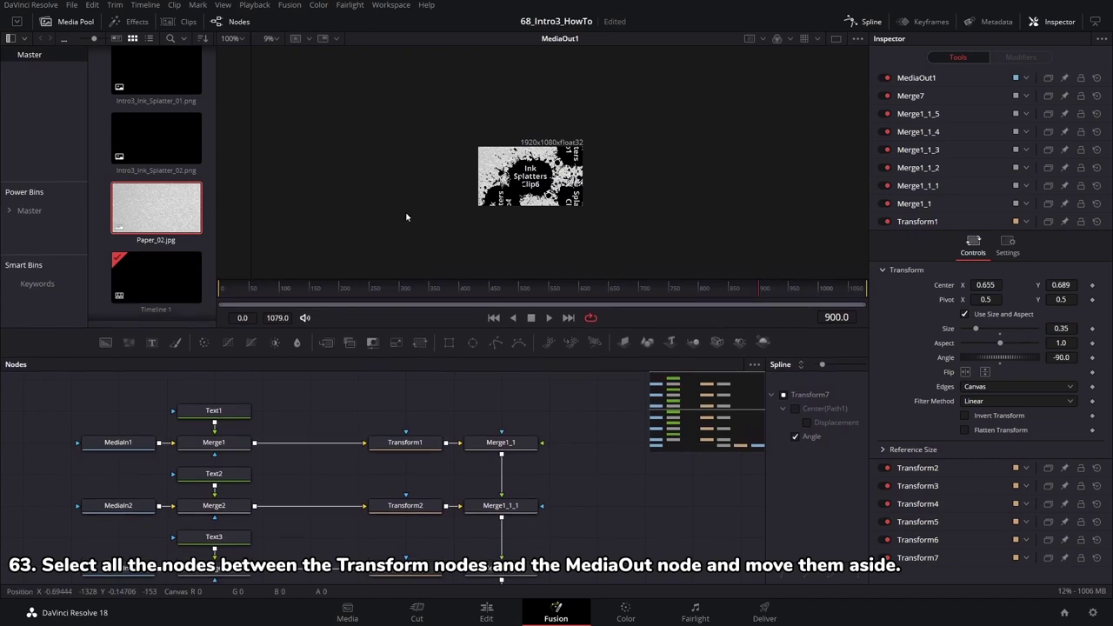
{"action": "scroll", "coordinate": [454, 212], "scroll_direction": "up", "scroll_amount": 2}
{"action": "scroll", "coordinate": [471, 206], "scroll_direction": "up", "scroll_amount": 3}
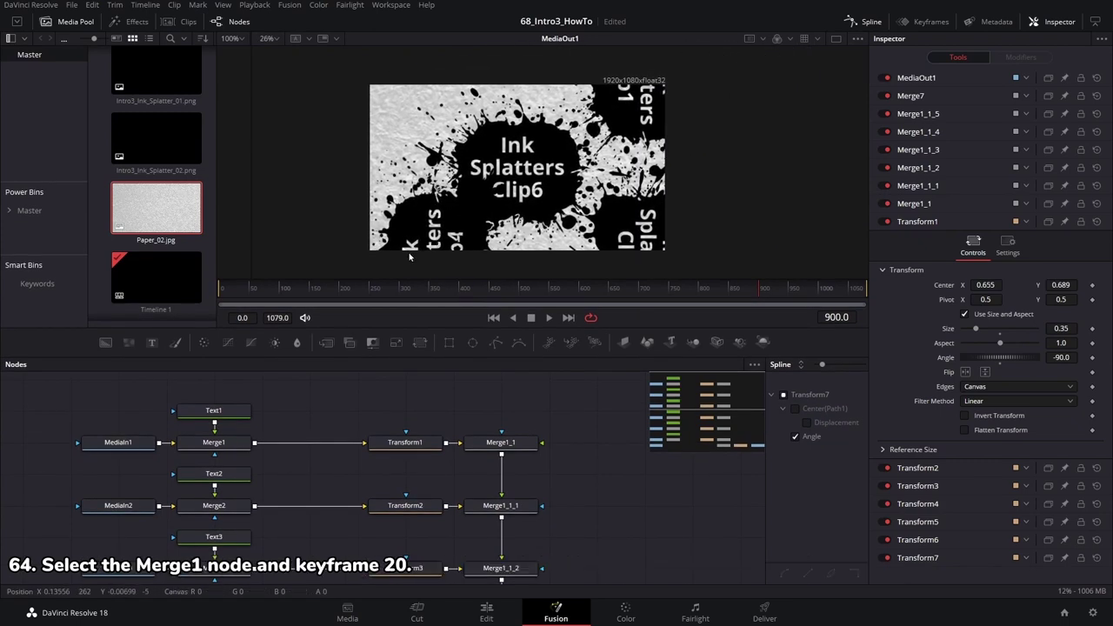
Step: Select the Merge1 node and move the playhead to frame 20
{"action": "left_click", "coordinate": [218, 445]}
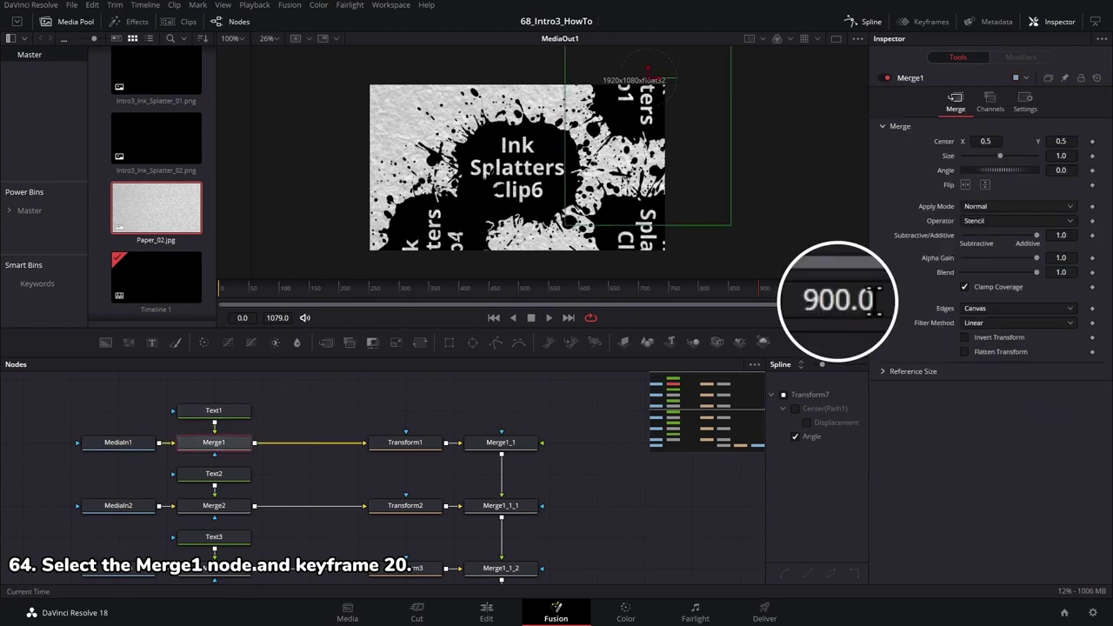
{"action": "type", "text": "20"}
{"action": "key", "text": "Return"}
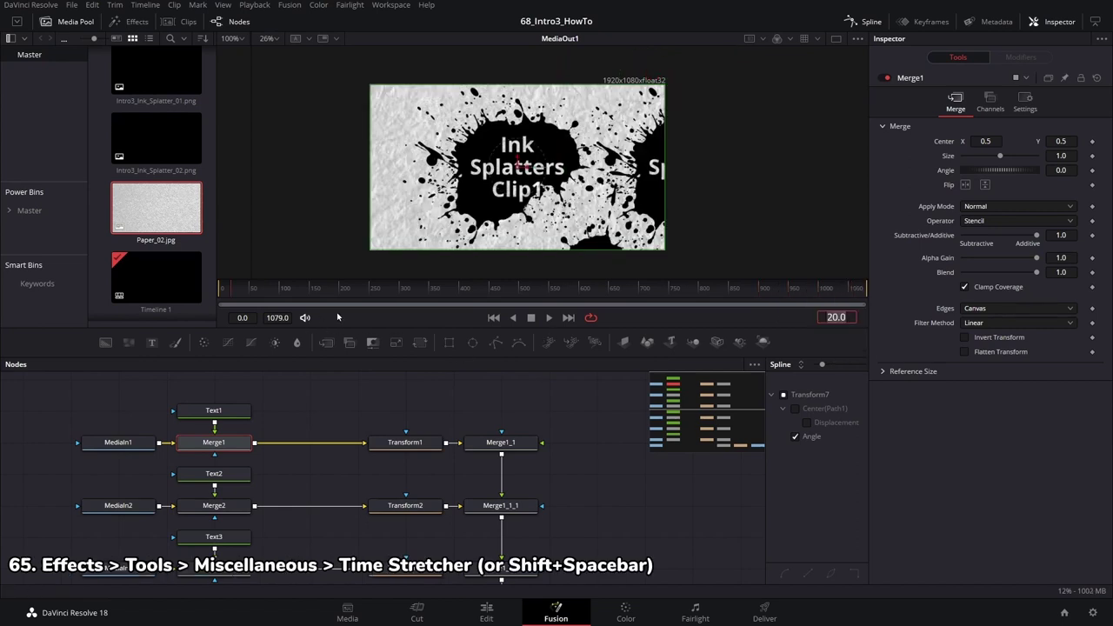
Step: Insert a Time Stretcher from Effects > Tools > Miscellaneous after Merge1
{"action": "left_click", "coordinate": [134, 22]}
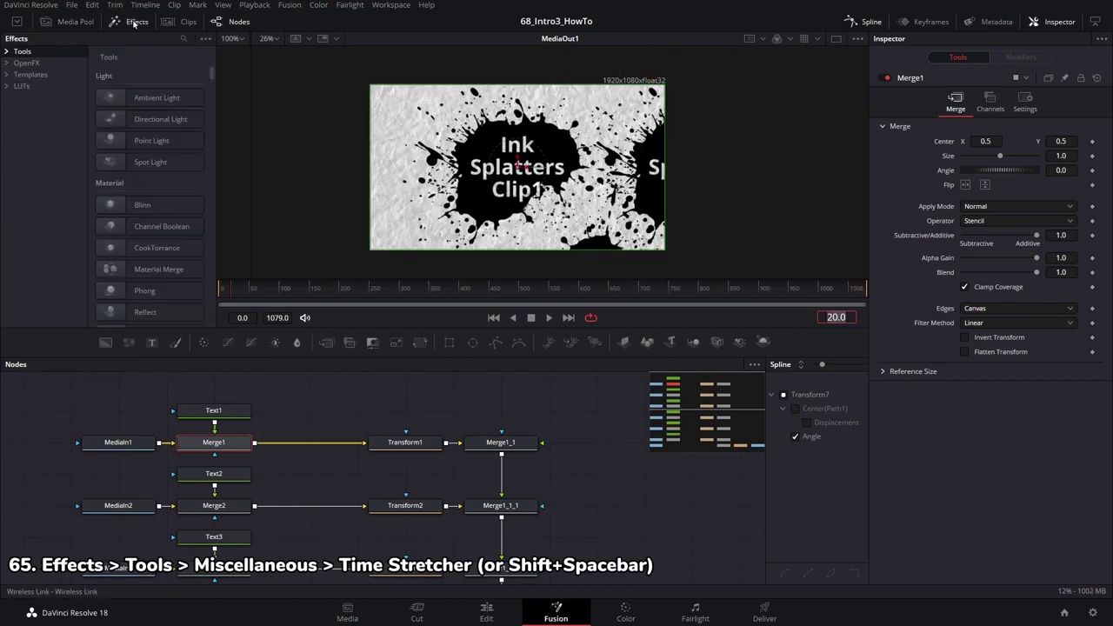
{"action": "scroll", "coordinate": [145, 165], "scroll_direction": "down", "scroll_amount": 5}
{"action": "scroll", "coordinate": [157, 188], "scroll_direction": "down", "scroll_amount": 5}
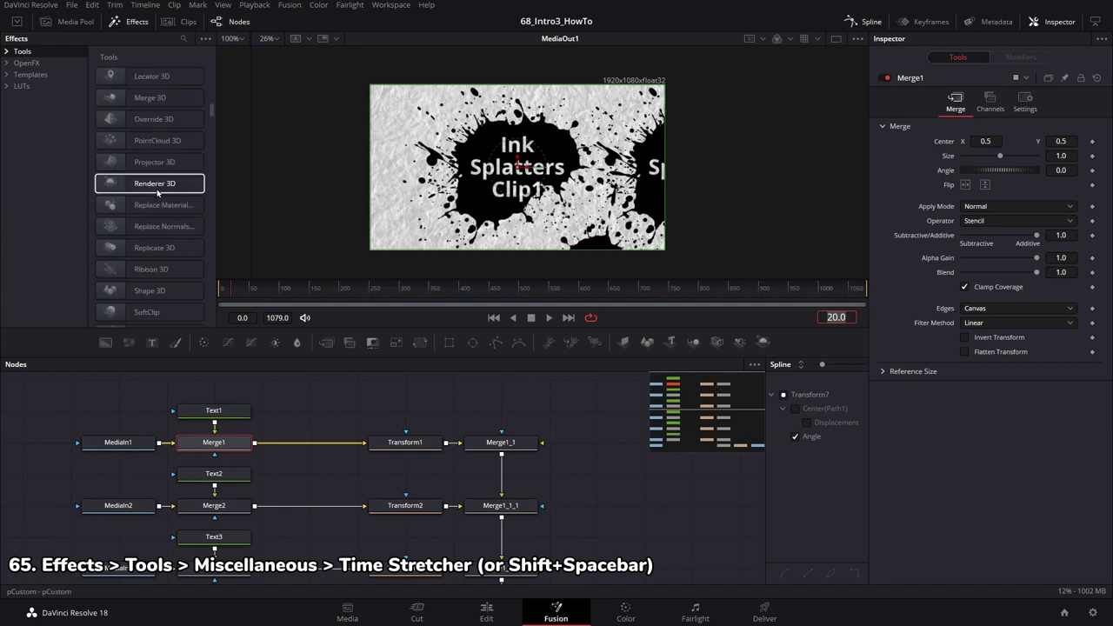
{"action": "scroll", "coordinate": [151, 206], "scroll_direction": "down", "scroll_amount": 5}
{"action": "scroll", "coordinate": [150, 207], "scroll_direction": "down", "scroll_amount": 3}
{"action": "scroll", "coordinate": [151, 207], "scroll_direction": "down", "scroll_amount": 3}
{"action": "scroll", "coordinate": [149, 208], "scroll_direction": "down", "scroll_amount": 3}
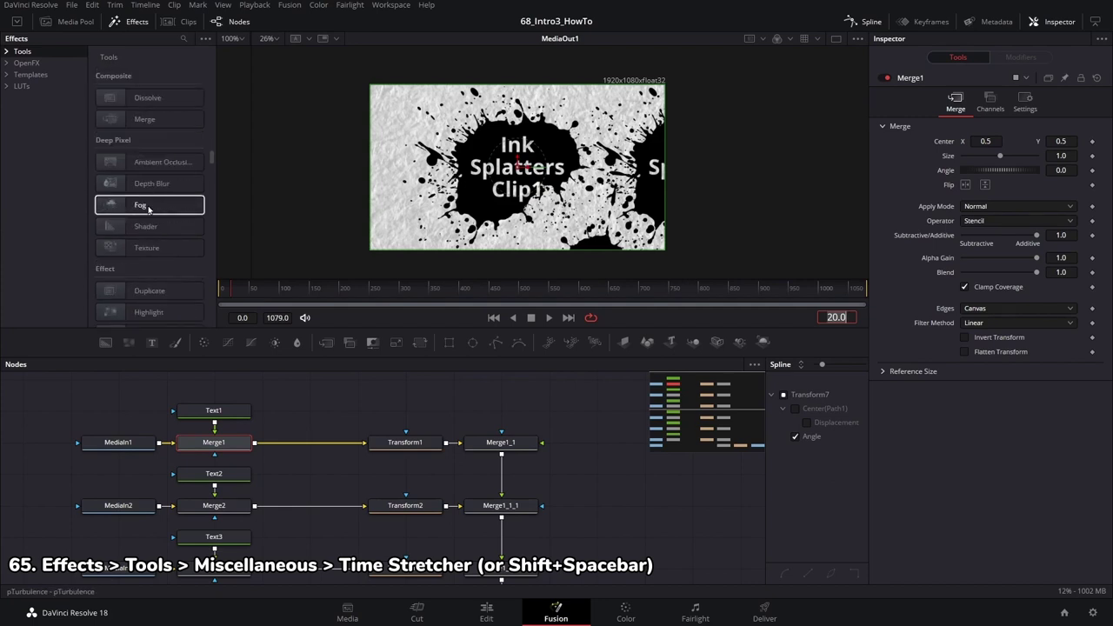
{"action": "scroll", "coordinate": [150, 209], "scroll_direction": "down", "scroll_amount": 3}
{"action": "scroll", "coordinate": [148, 208], "scroll_direction": "down", "scroll_amount": 3}
{"action": "scroll", "coordinate": [148, 209], "scroll_direction": "down", "scroll_amount": 3}
{"action": "scroll", "coordinate": [148, 209], "scroll_direction": "down", "scroll_amount": 3}
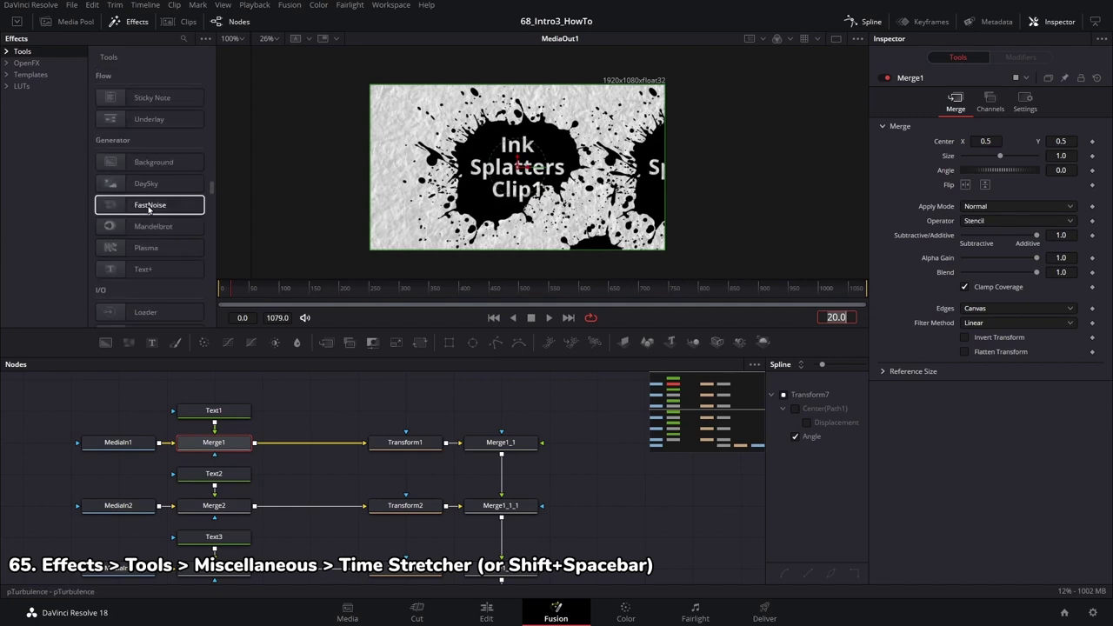
{"action": "scroll", "coordinate": [149, 209], "scroll_direction": "down", "scroll_amount": 3}
{"action": "scroll", "coordinate": [148, 208], "scroll_direction": "down", "scroll_amount": 3}
{"action": "scroll", "coordinate": [148, 209], "scroll_direction": "down", "scroll_amount": 3}
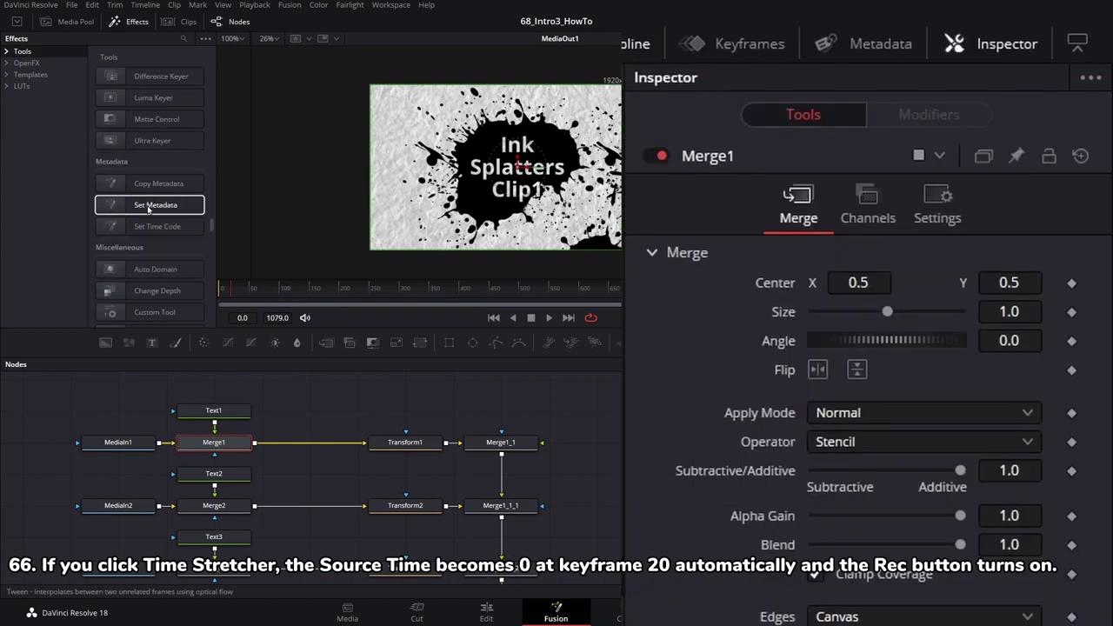
{"action": "scroll", "coordinate": [148, 209], "scroll_direction": "down", "scroll_amount": 3}
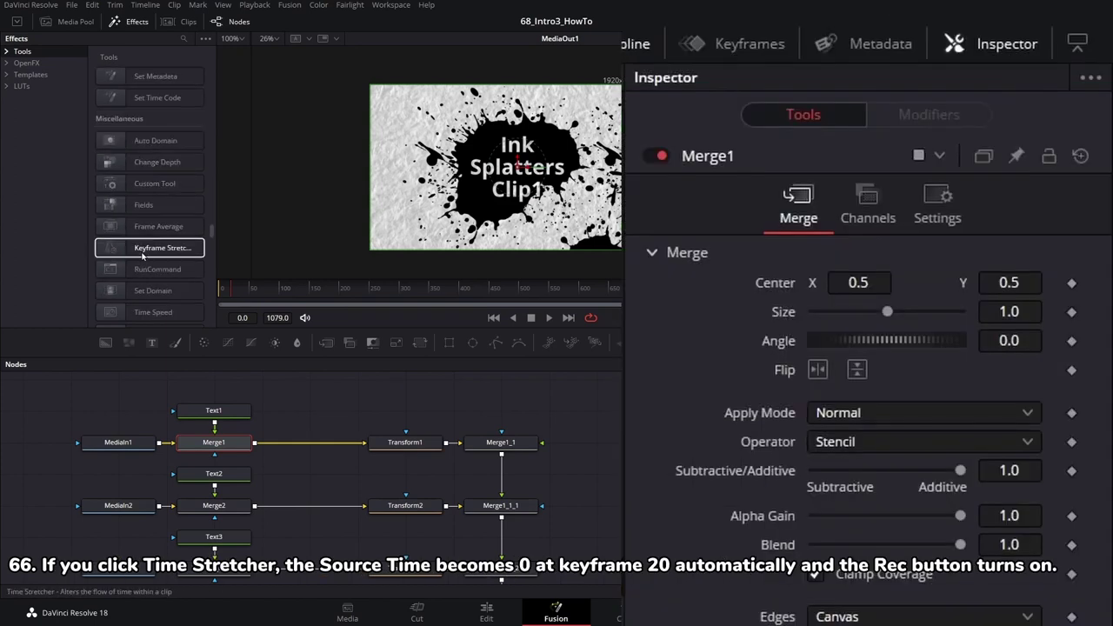
{"action": "scroll", "coordinate": [158, 280], "scroll_direction": "down", "scroll_amount": 5}
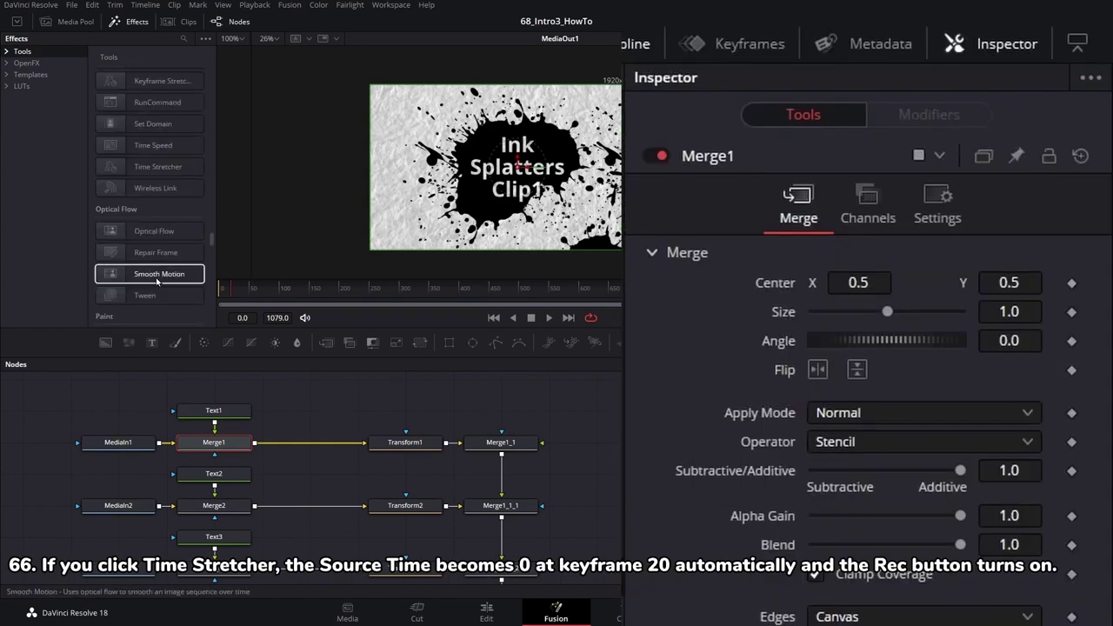
{"action": "left_click", "coordinate": [168, 169]}
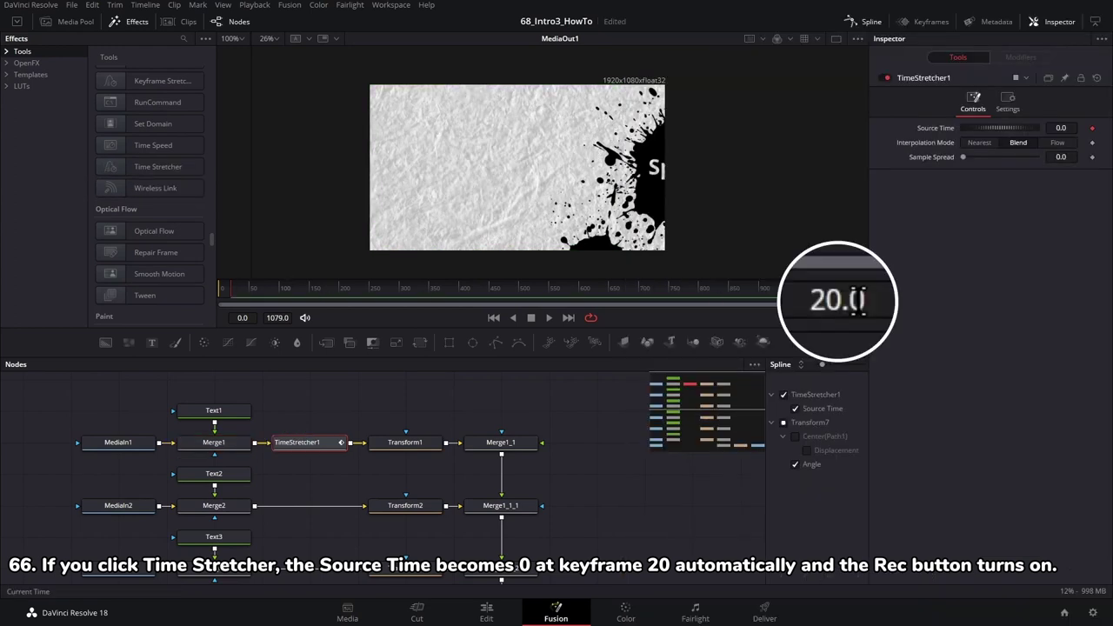
Step: Key TimeStretcher1's Source Time to 100 at frame 70
{"action": "left_click", "coordinate": [842, 318]}
{"action": "type", "text": "70"}
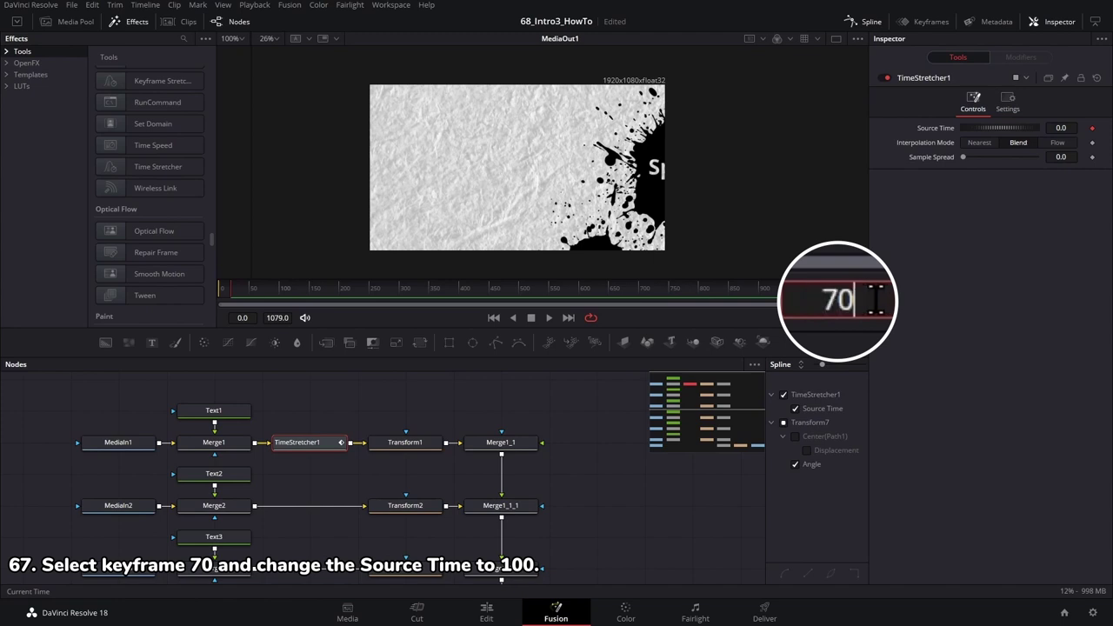
{"action": "key", "text": "Return"}
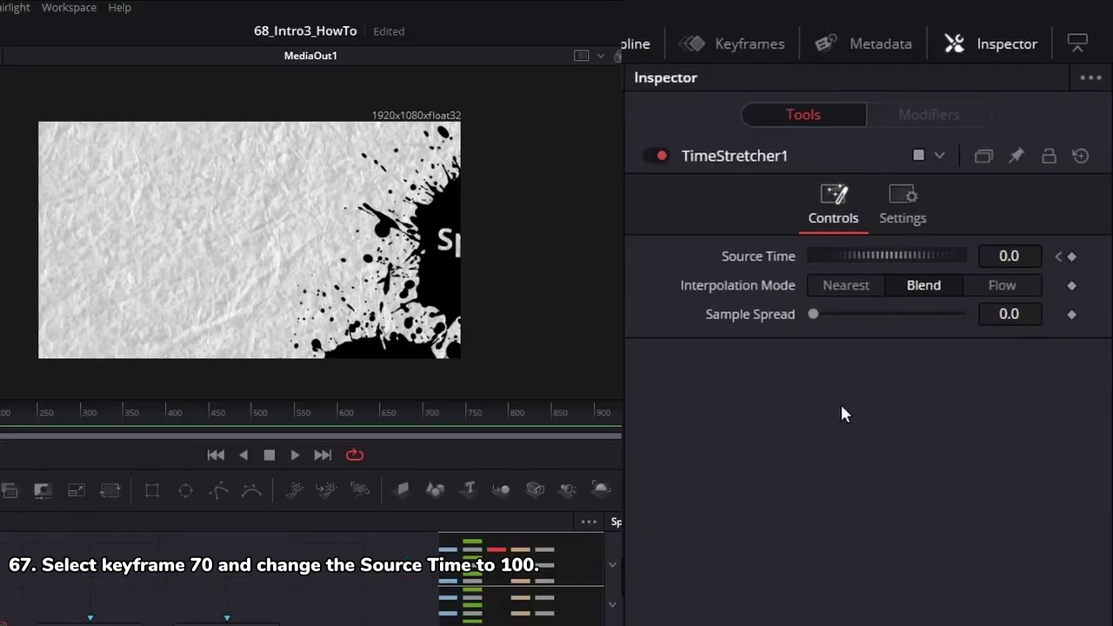
{"action": "left_click", "coordinate": [1024, 254]}
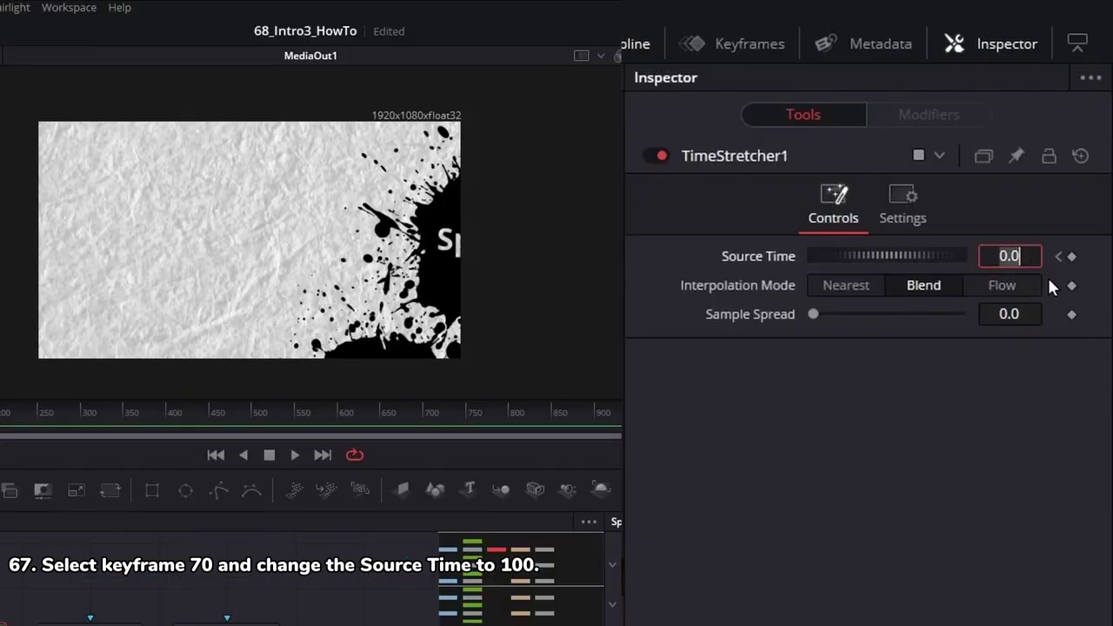
{"action": "type", "text": "100"}
{"action": "key", "text": "Tab"}
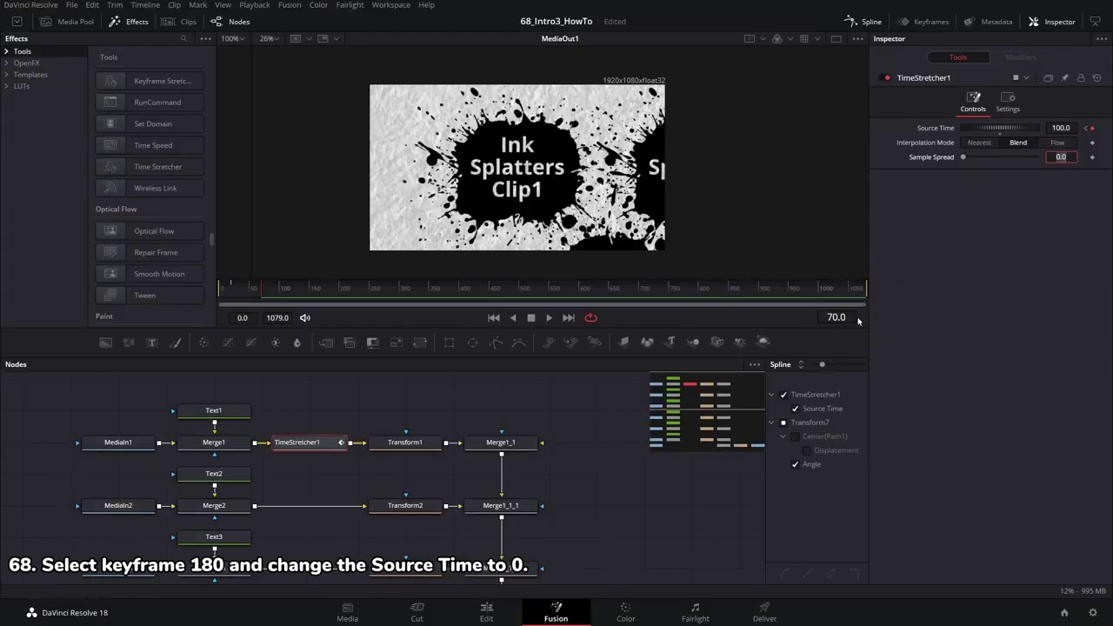
Step: Move the playhead to frame 180
{"action": "left_click", "coordinate": [855, 318]}
{"action": "type", "text": "180"}
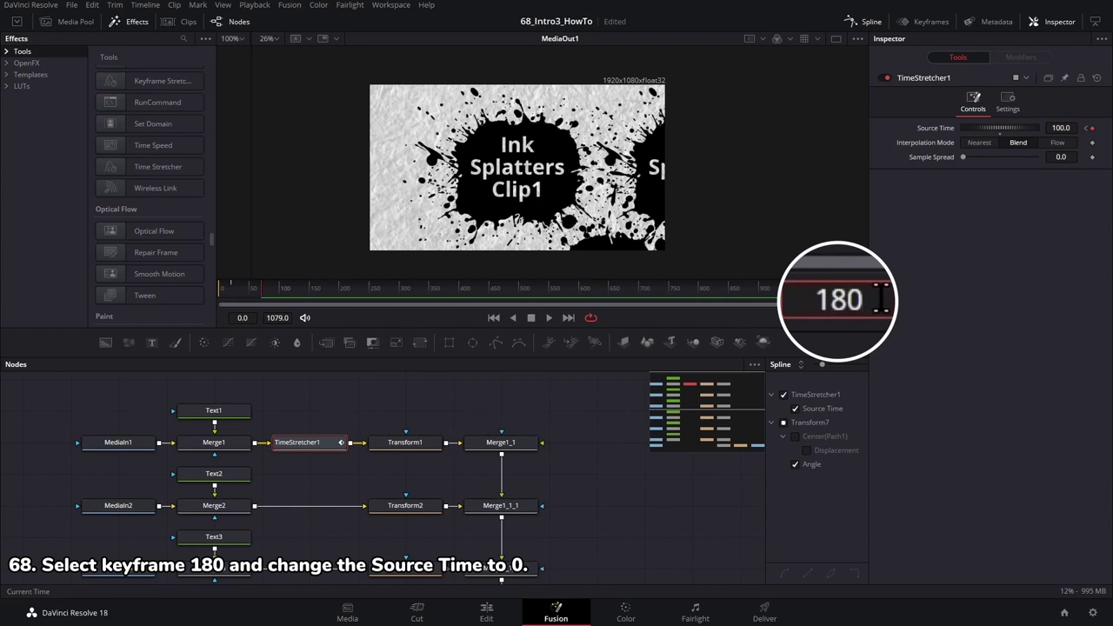
{"action": "key", "text": "Return"}
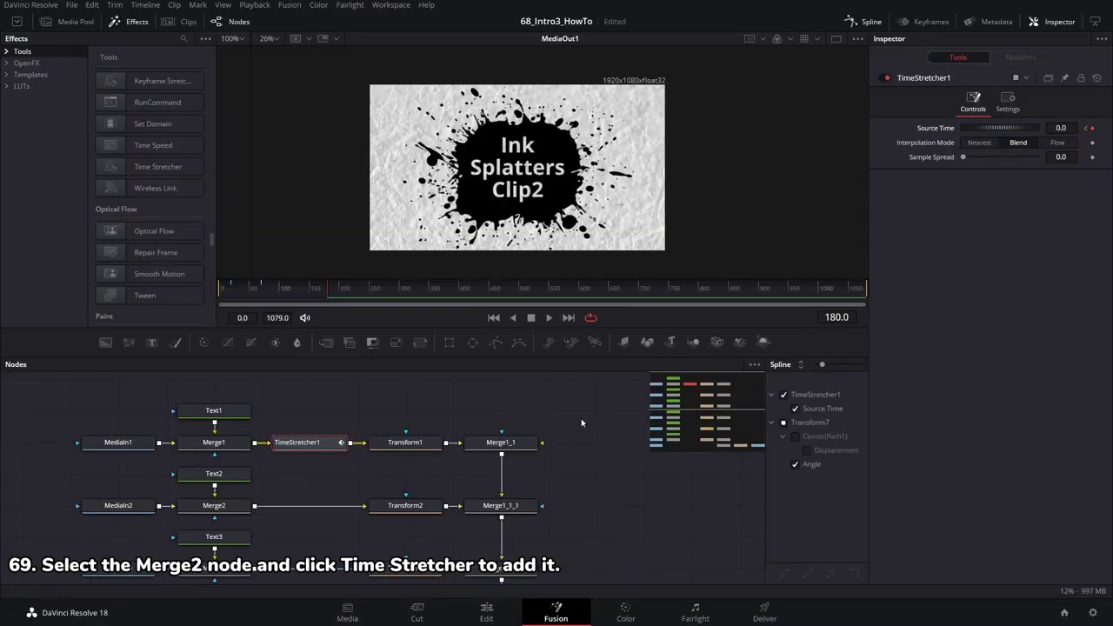
Step: Add TimeStretcher2 after Merge2 and key its Source Time to 100 at frame 230
{"action": "left_click", "coordinate": [214, 471]}
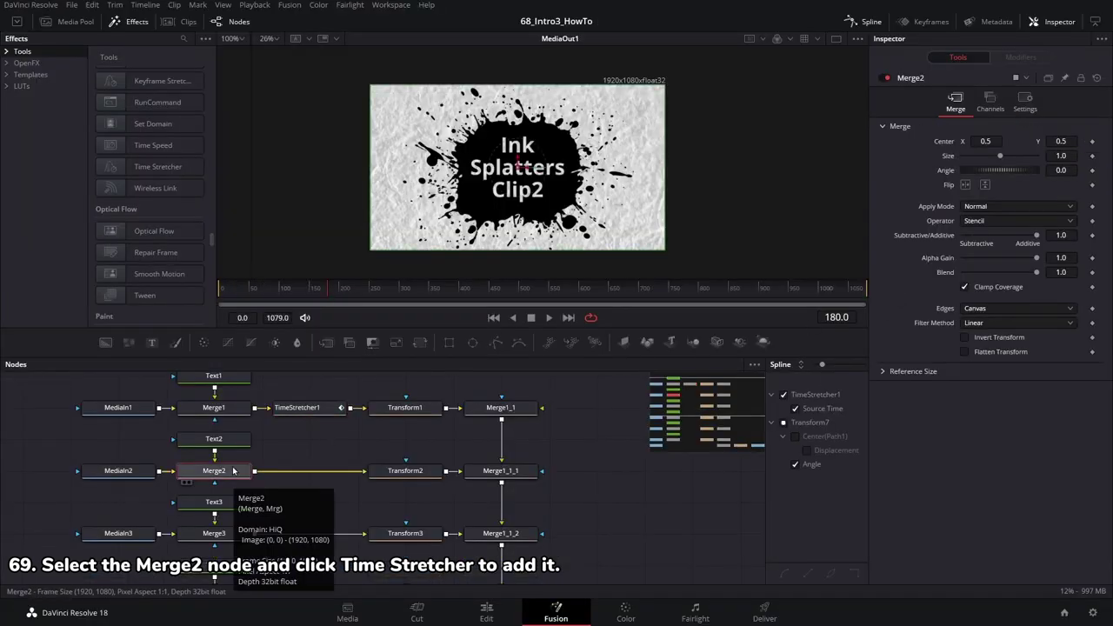
{"action": "left_click", "coordinate": [171, 167]}
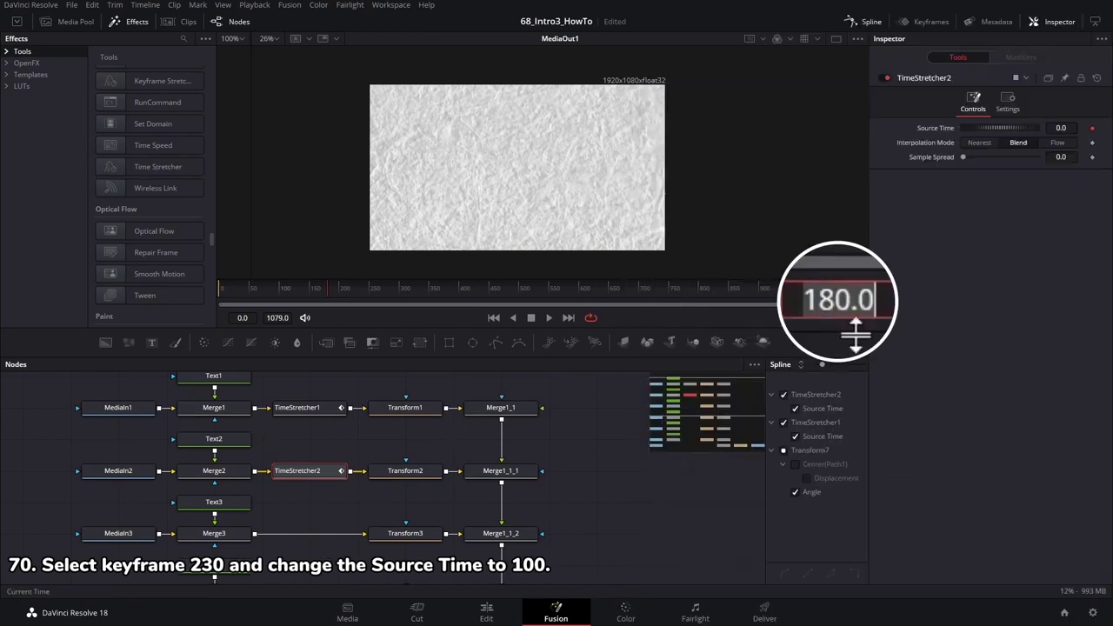
{"action": "left_click", "coordinate": [834, 318]}
{"action": "type", "text": "2"}
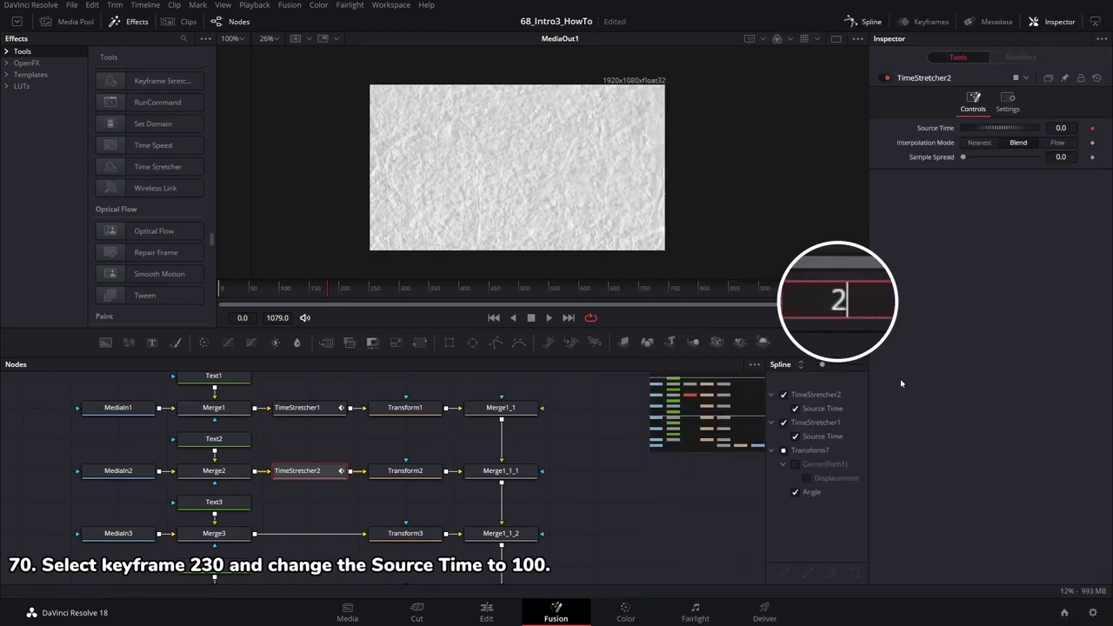
{"action": "type", "text": "30"}
{"action": "key", "text": "Return"}
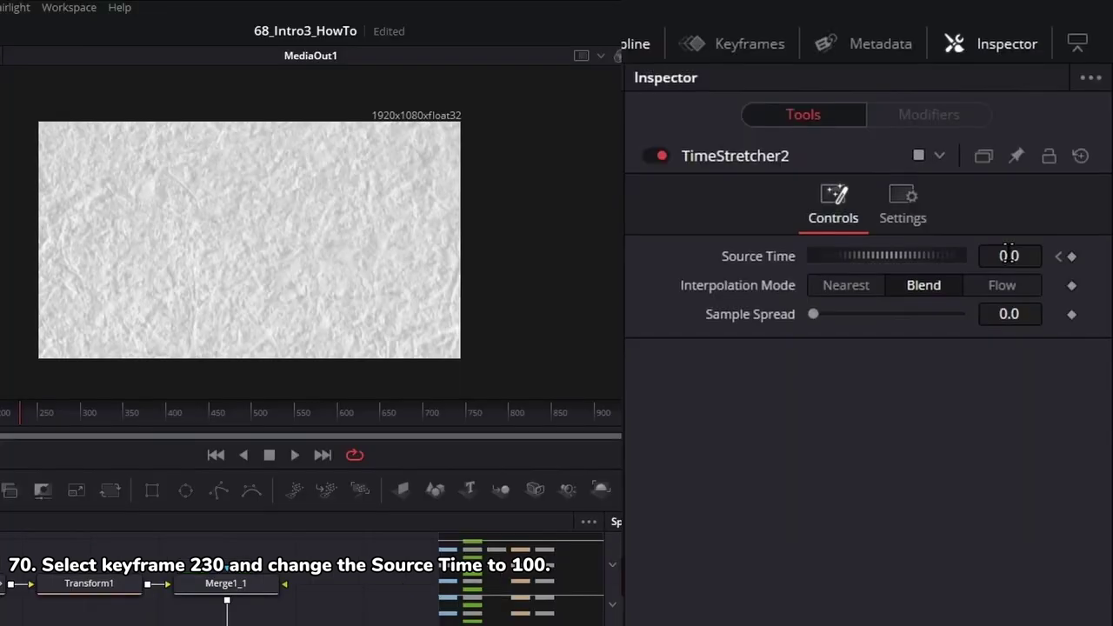
{"action": "left_click", "coordinate": [1069, 128]}
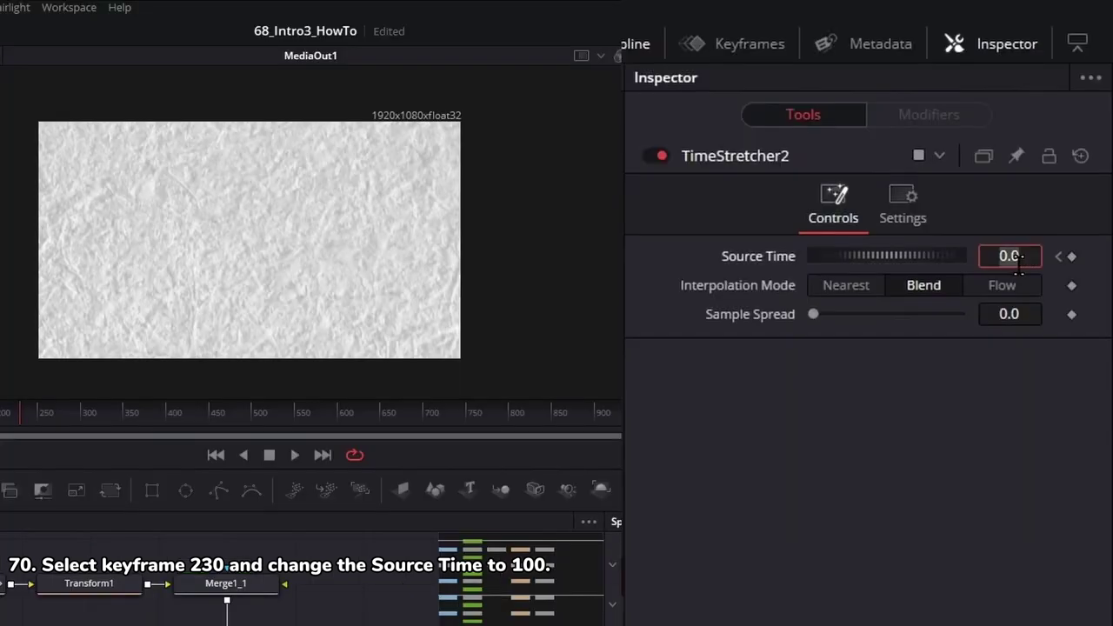
{"action": "type", "text": "100"}
{"action": "key", "text": "Tab"}
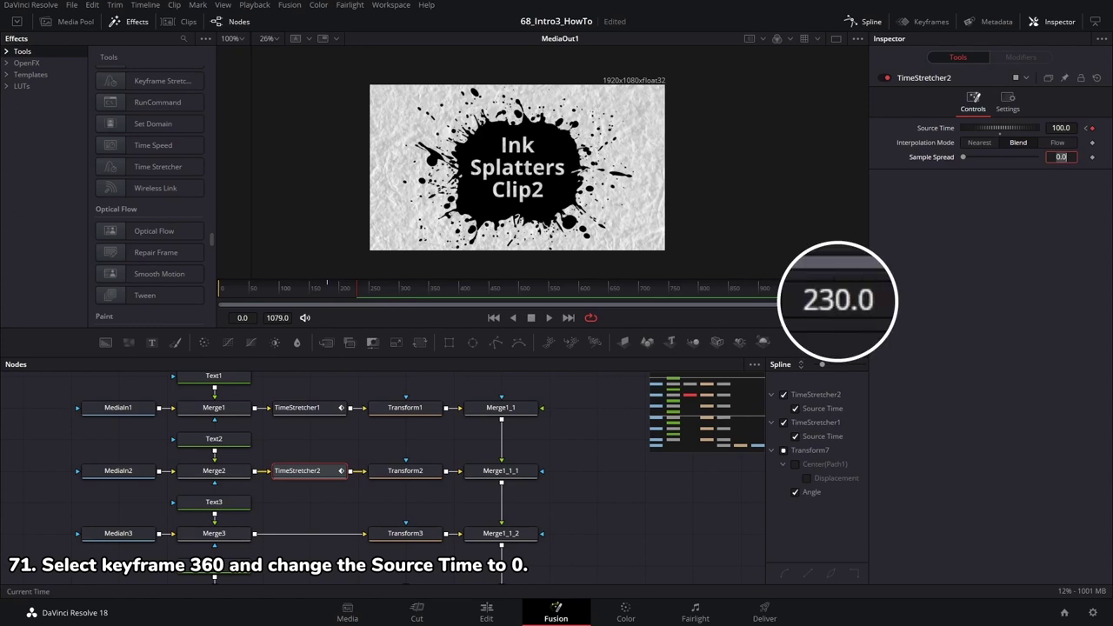
Step: Key TimeStretcher2's Source Time back to 0 at frame 360
{"action": "left_click", "coordinate": [837, 318]}
{"action": "type", "text": "360"}
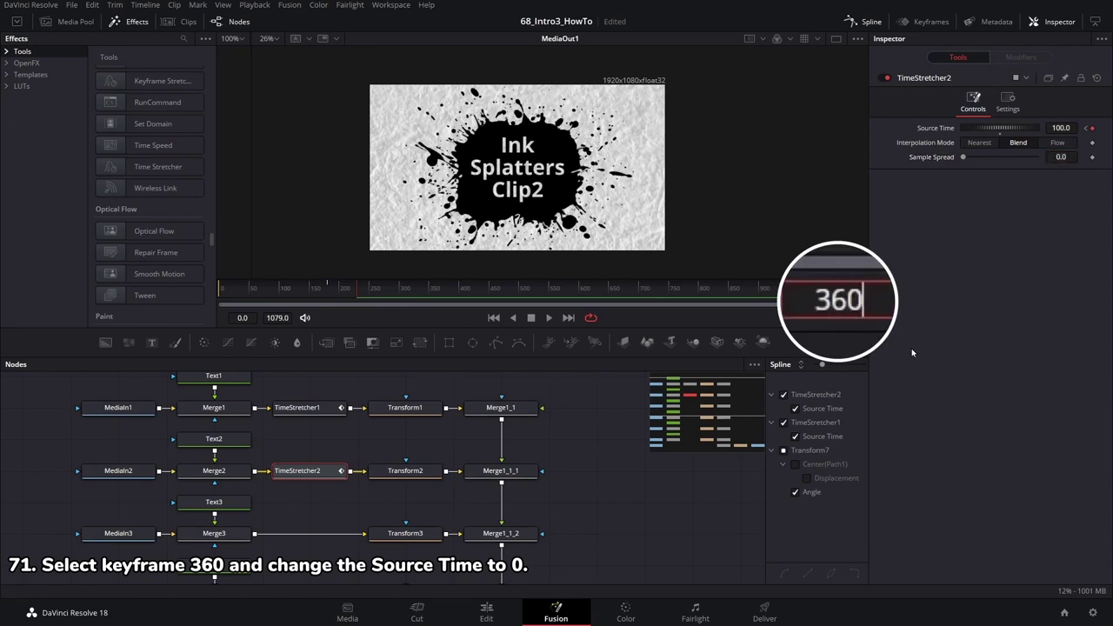
{"action": "key", "text": "Return"}
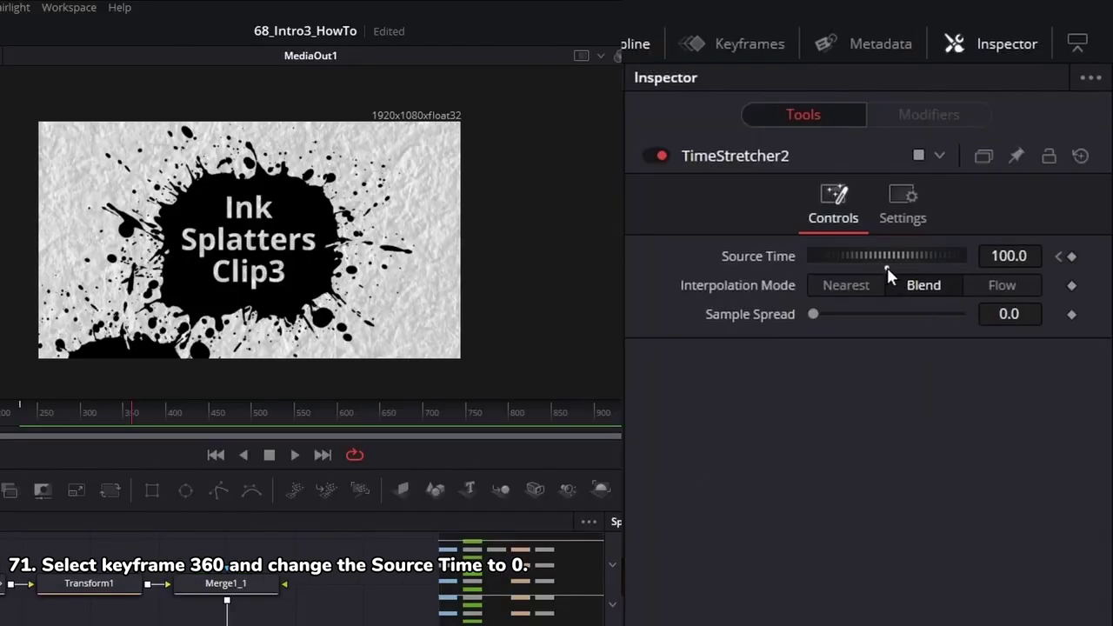
{"action": "double_click", "coordinate": [885, 266]}
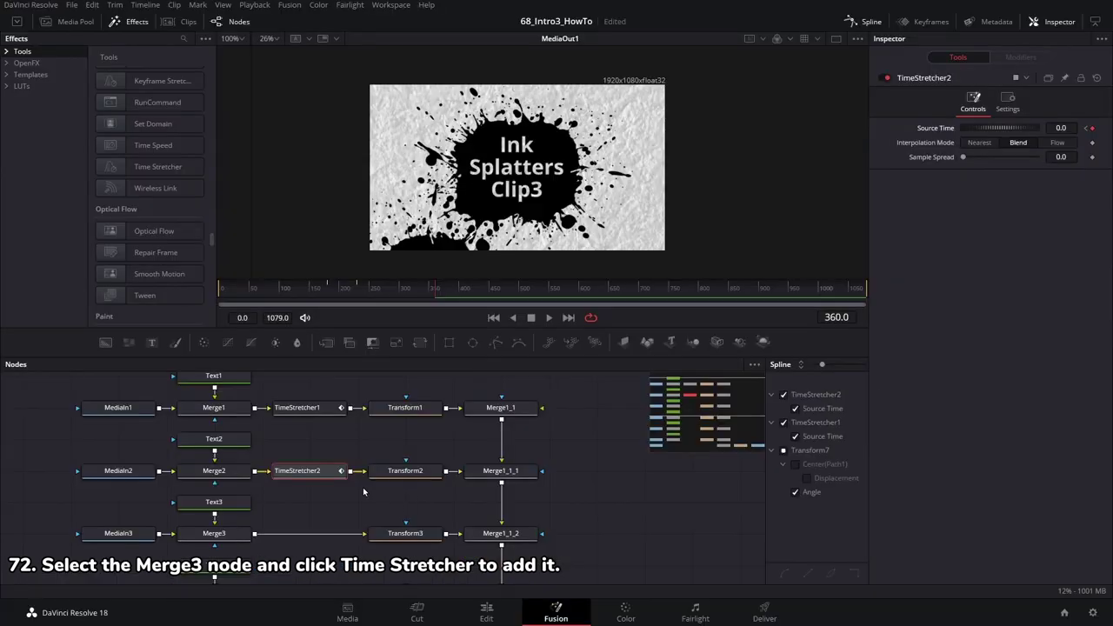
Step: Add TimeStretcher3 after Merge3 and key its Source Time to 100 at frame 410
{"action": "scroll", "coordinate": [363, 492], "scroll_direction": "down", "scroll_amount": 3}
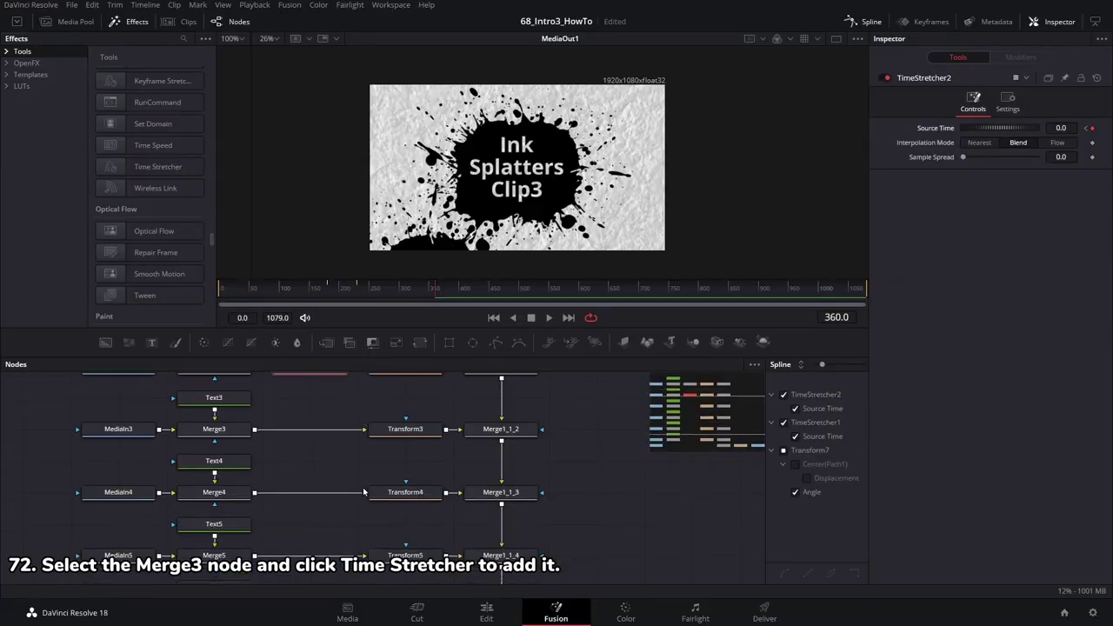
{"action": "left_click", "coordinate": [239, 429]}
{"action": "left_click", "coordinate": [233, 431]}
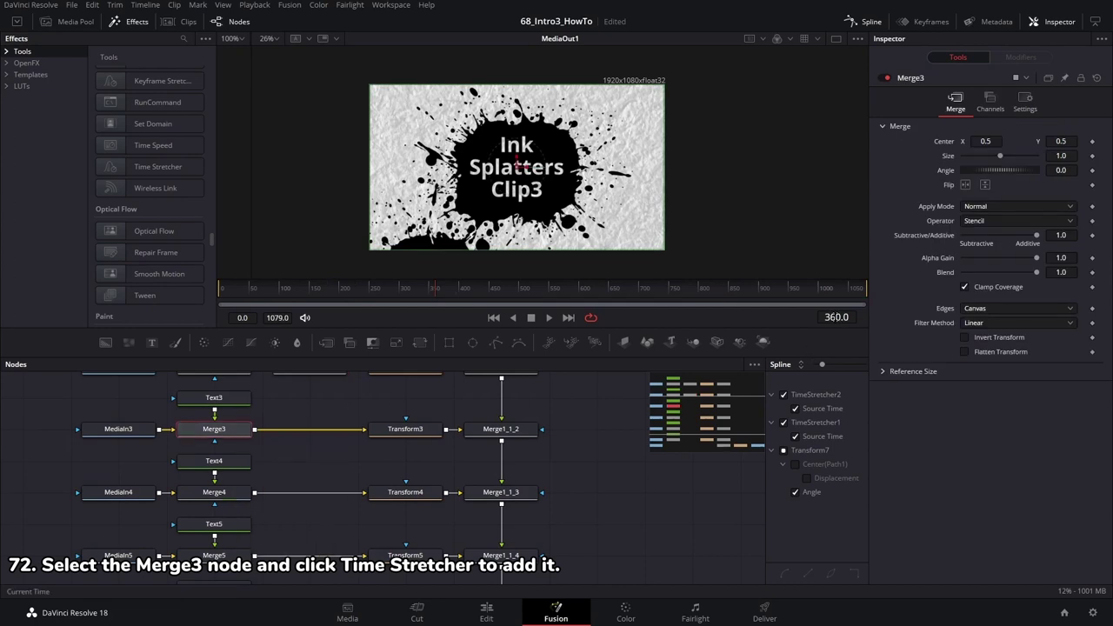
{"action": "left_click", "coordinate": [180, 169]}
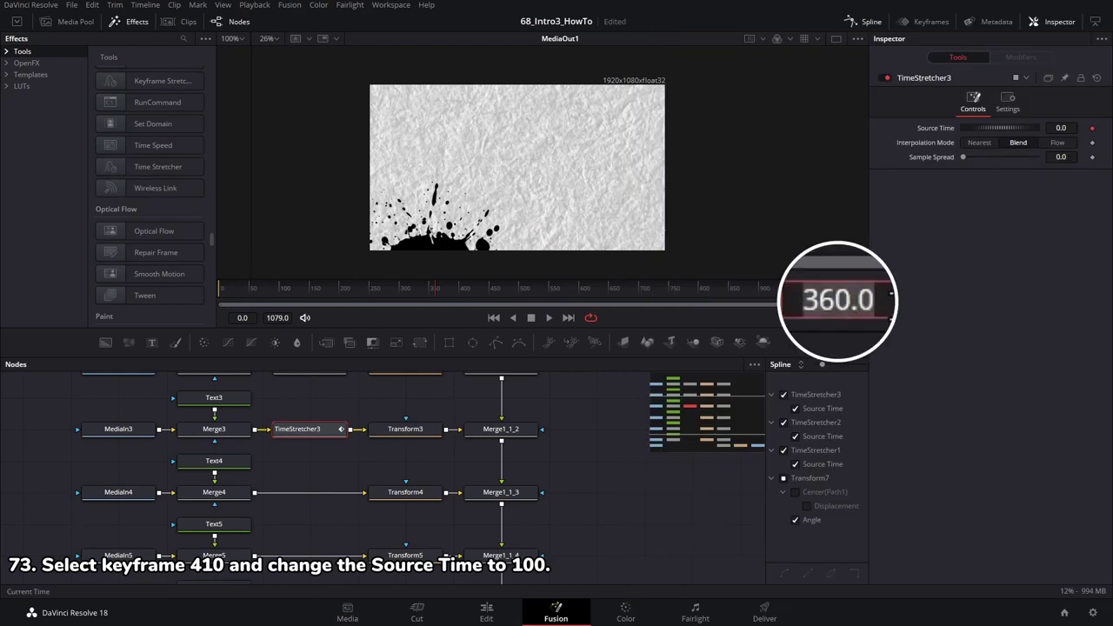
{"action": "type", "text": "410"}
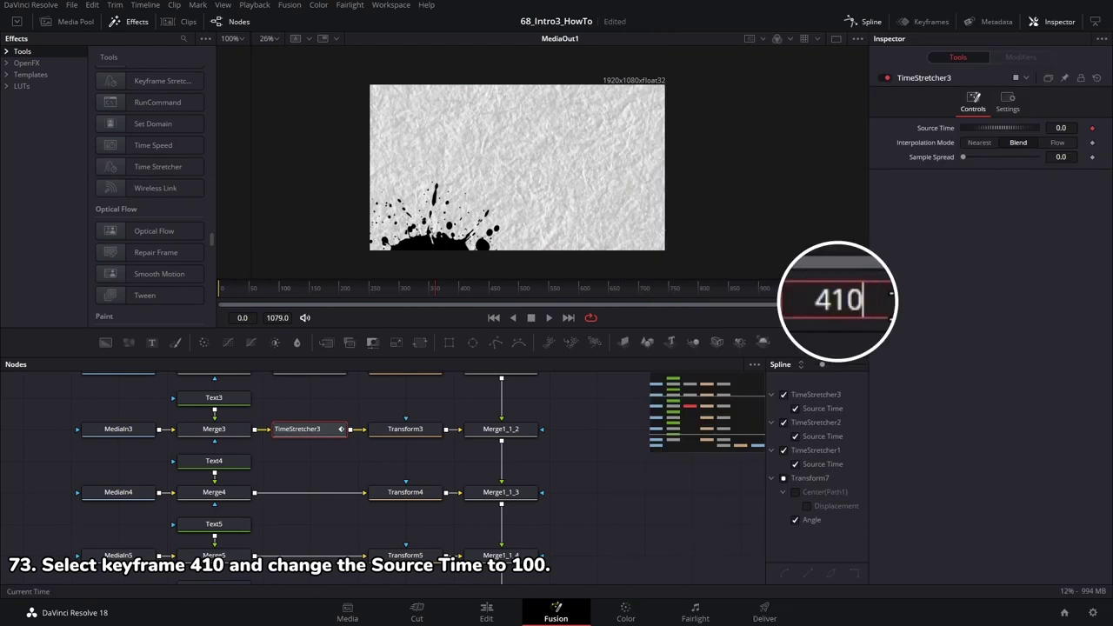
{"action": "key", "text": "Return"}
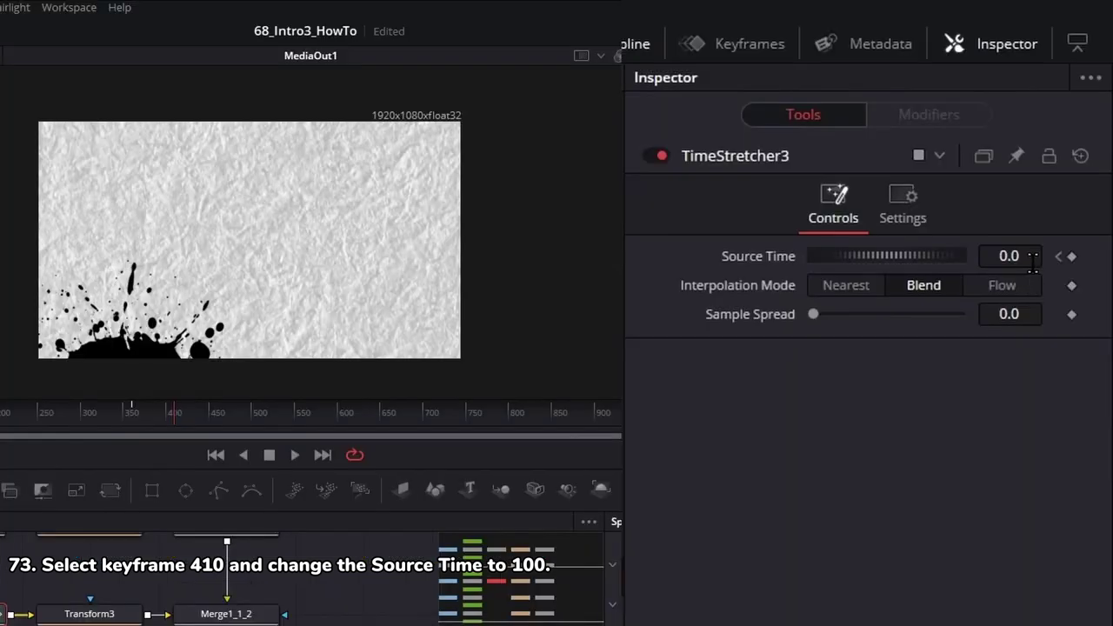
{"action": "left_click", "coordinate": [1033, 260]}
{"action": "type", "text": "100"}
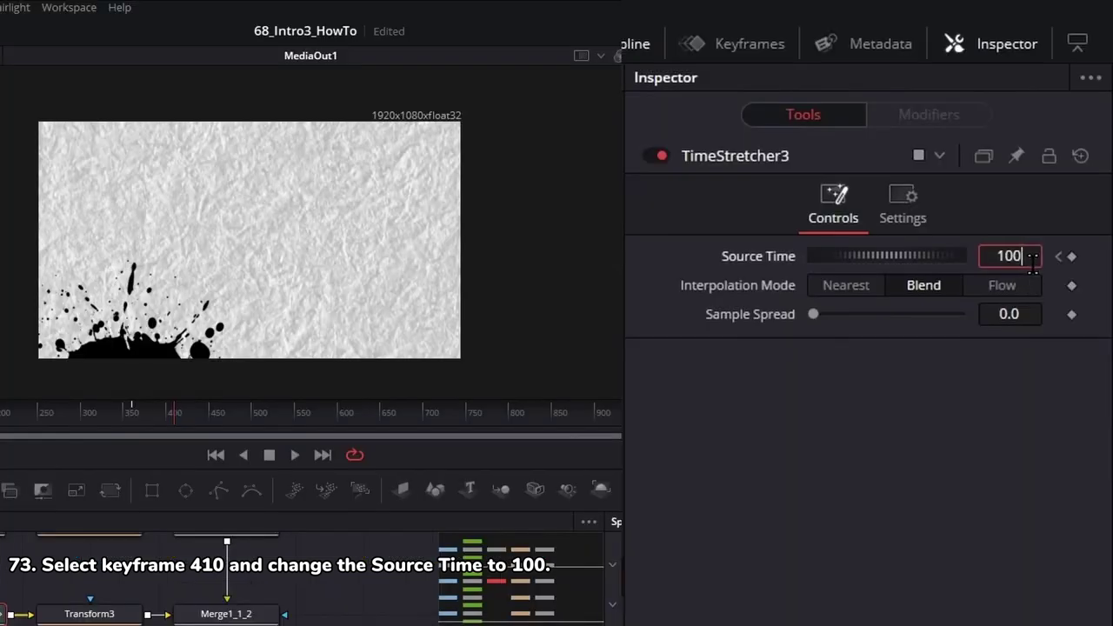
{"action": "key", "text": "Tab"}
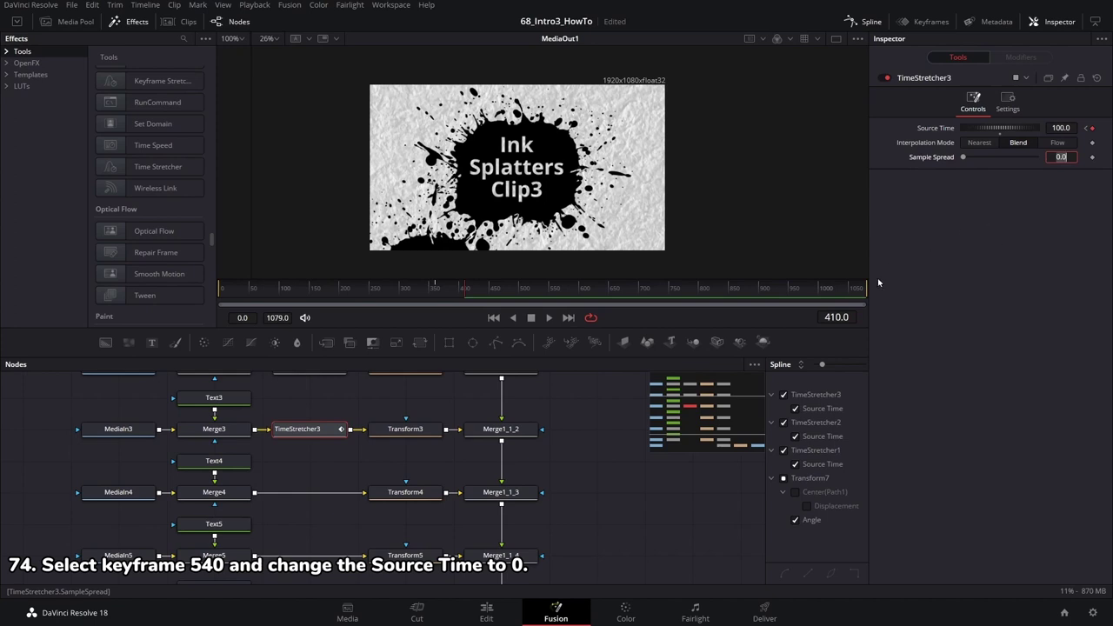
Step: Key TimeStretcher3's Source Time back to 0 at frame 540
{"action": "left_click", "coordinate": [848, 316]}
{"action": "type", "text": "540"}
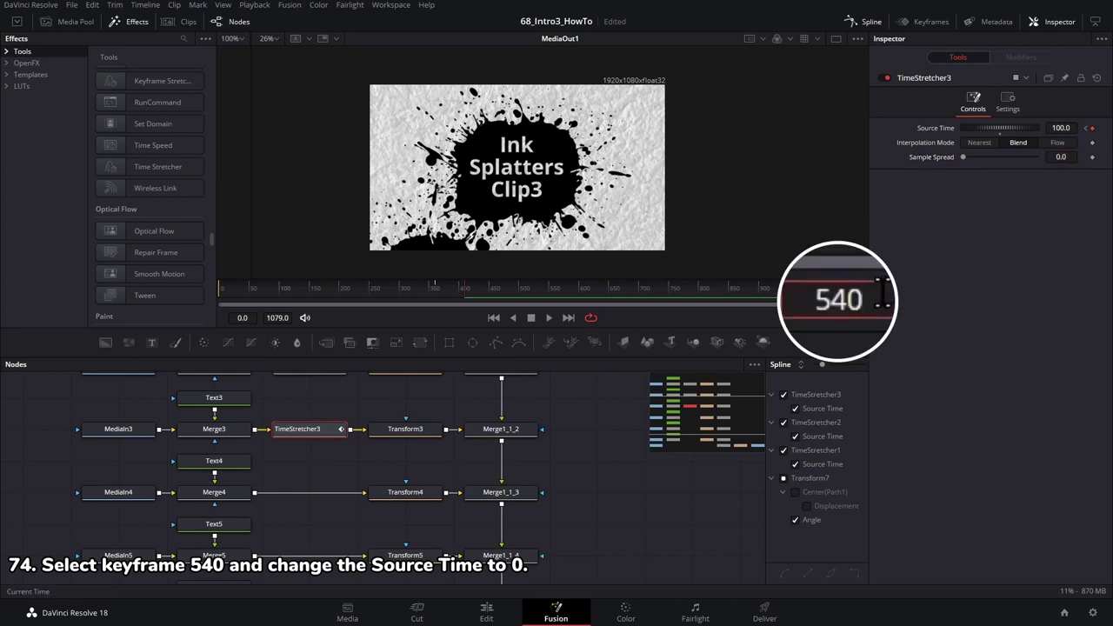
{"action": "key", "text": "Return"}
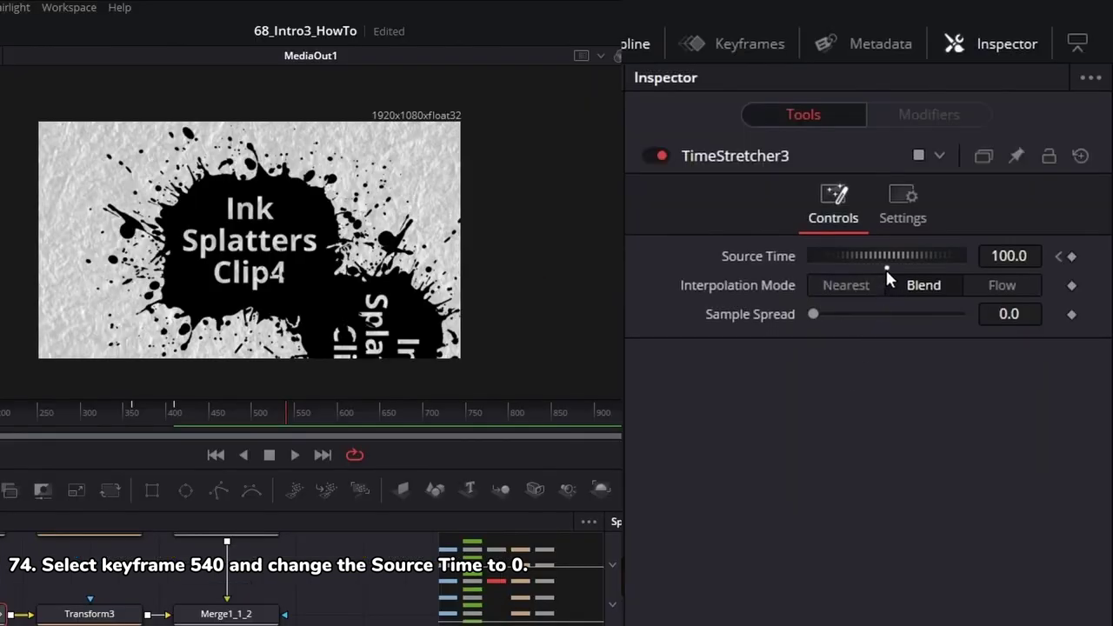
{"action": "double_click", "coordinate": [886, 261]}
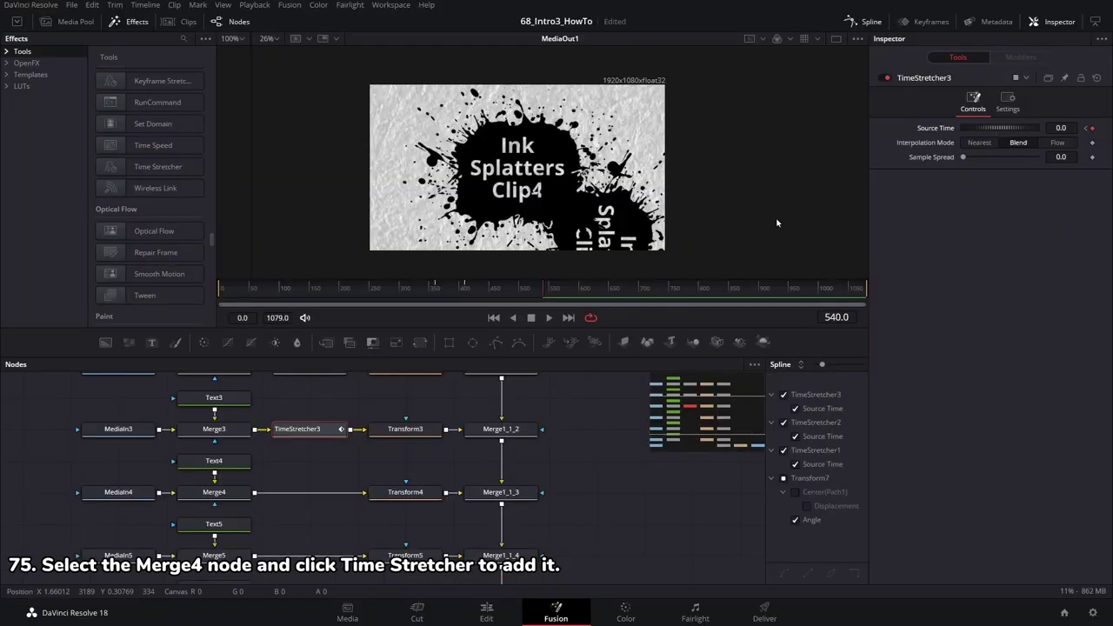
Step: Insert a Time Stretcher node after Merge4
{"action": "left_click", "coordinate": [214, 492]}
{"action": "scroll", "coordinate": [285, 462], "scroll_direction": "down", "scroll_amount": 2}
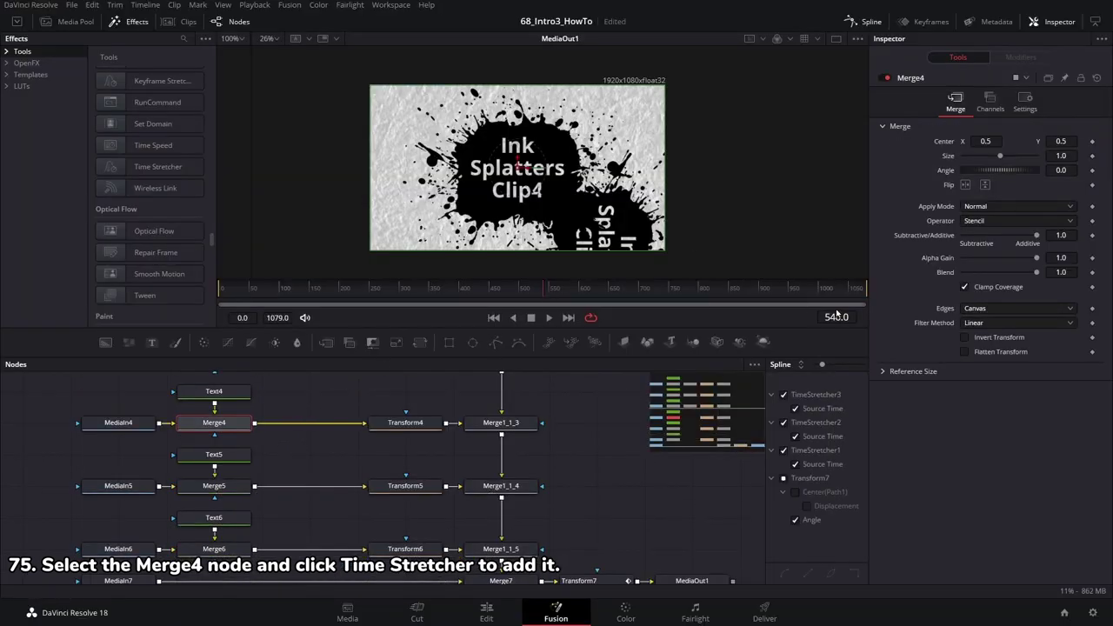
{"action": "left_click", "coordinate": [161, 167]}
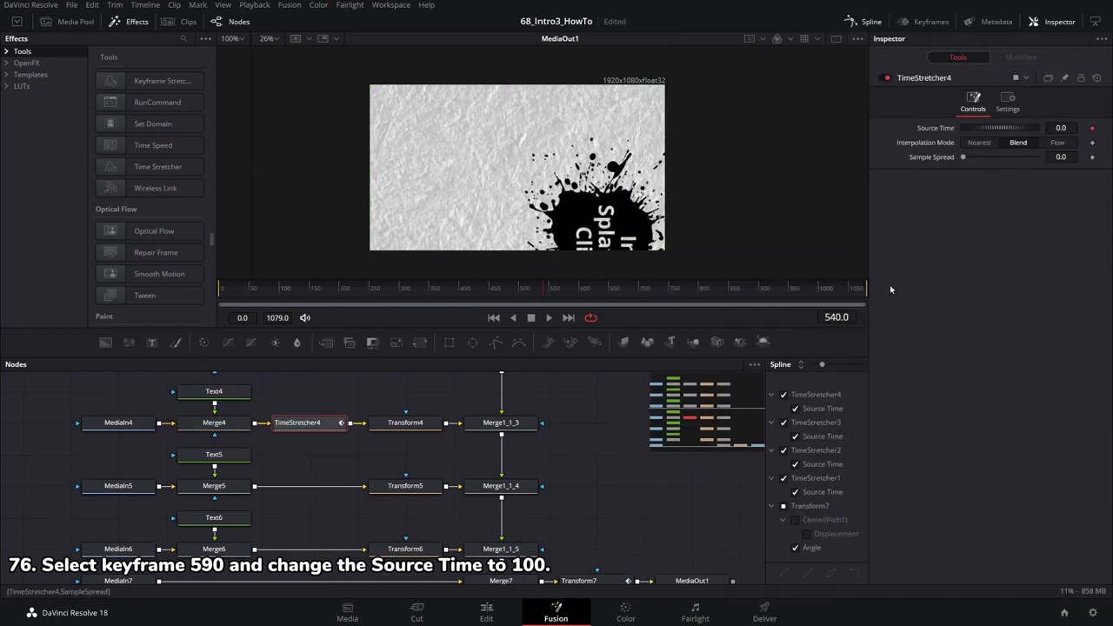
Step: Key TimeStretcher4's Source Time to 100 at frame 590, then go to frame 750
{"action": "left_click", "coordinate": [848, 318]}
{"action": "type", "text": "590"}
{"action": "key", "text": "Return"}
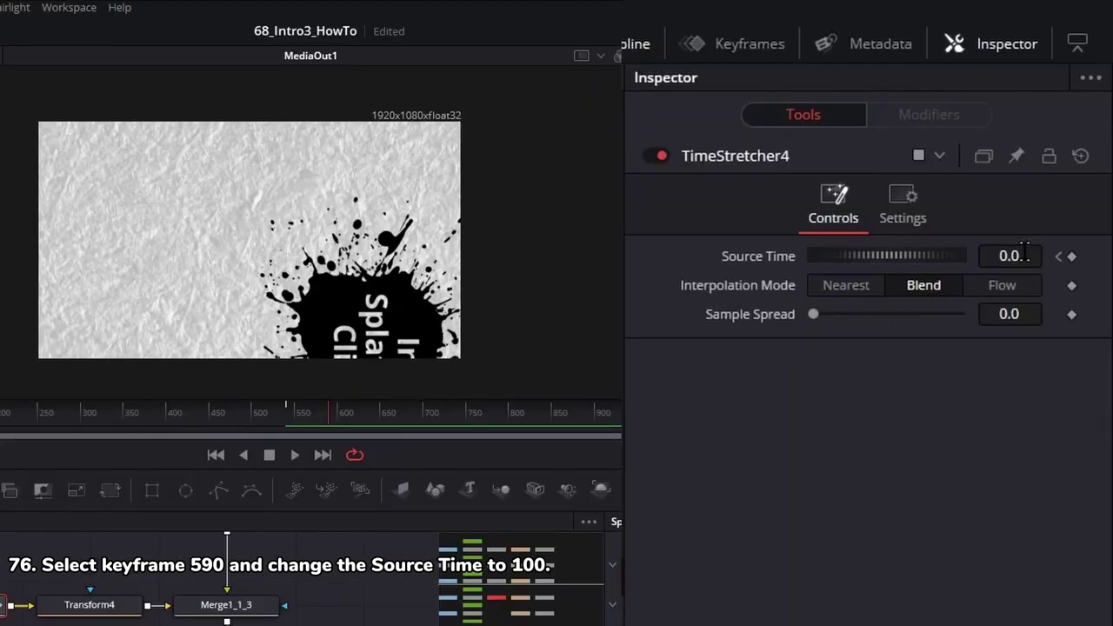
{"action": "left_click", "coordinate": [1025, 254]}
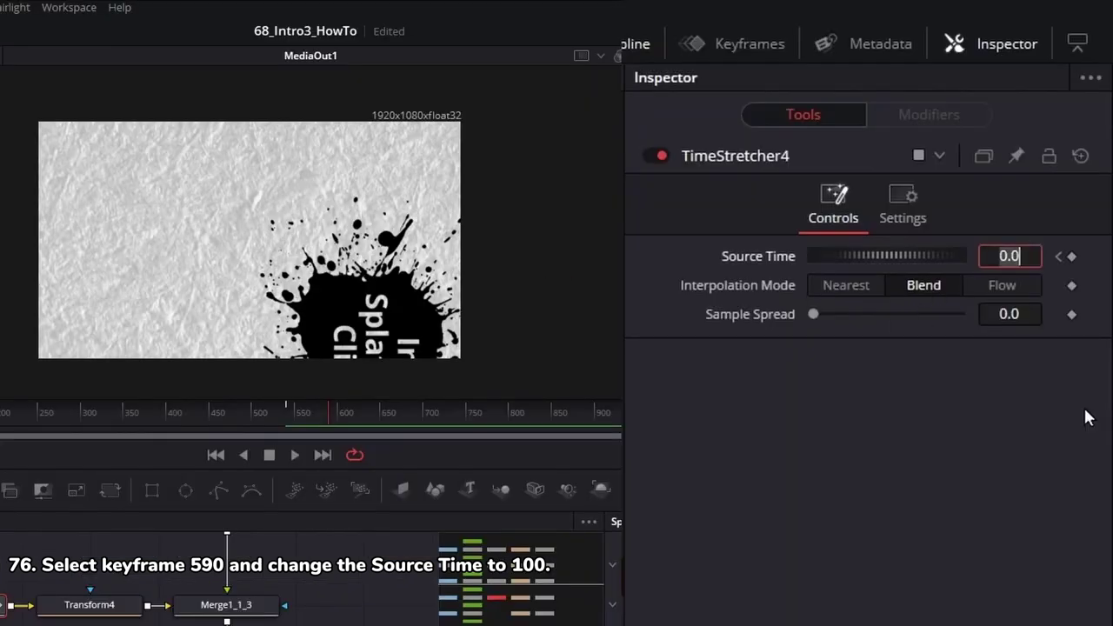
{"action": "type", "text": "100"}
{"action": "key", "text": "Return"}
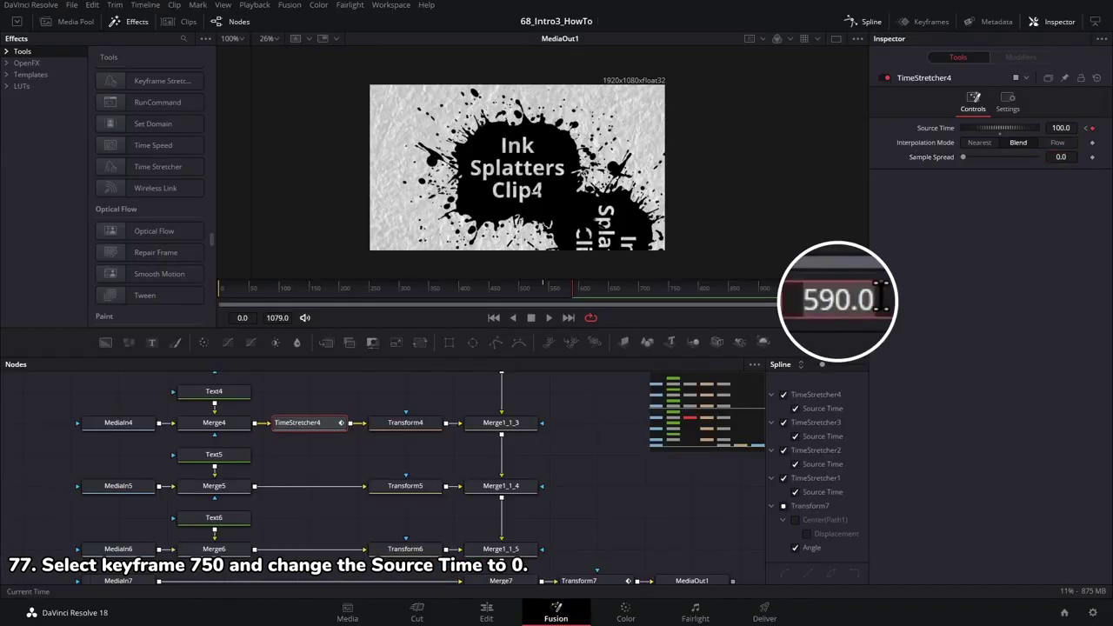
{"action": "type", "text": "750"}
{"action": "key", "text": "Return"}
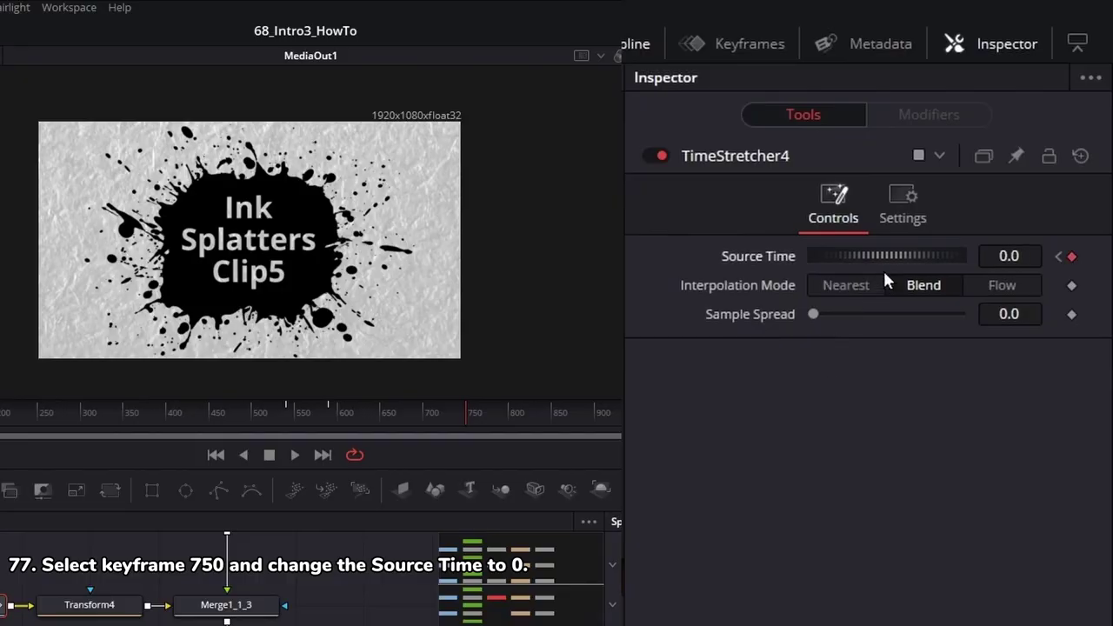
Step: Select Merge5 and move the playhead to frame 720
{"action": "scroll", "coordinate": [243, 492], "scroll_direction": "down", "scroll_amount": 1}
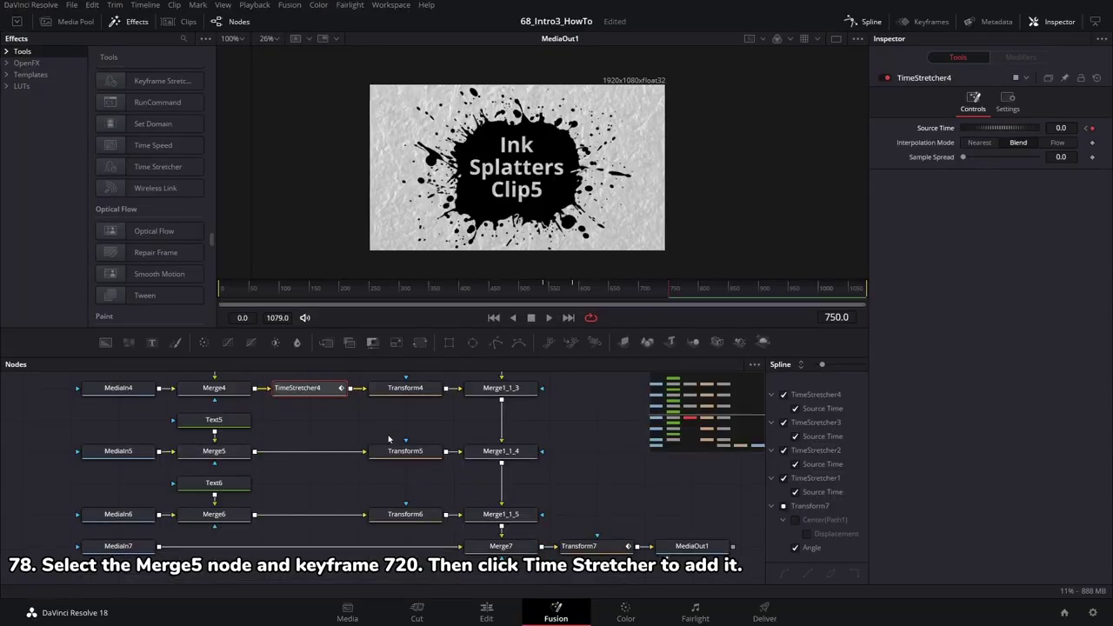
{"action": "left_click", "coordinate": [218, 451]}
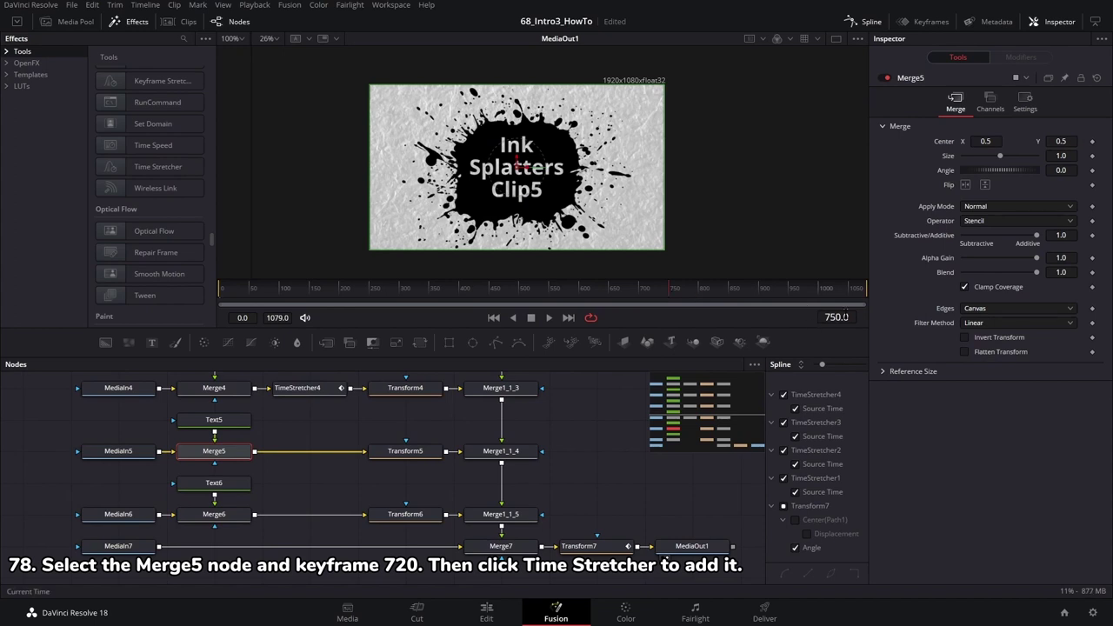
{"action": "left_click", "coordinate": [837, 316]}
{"action": "type", "text": "7"}
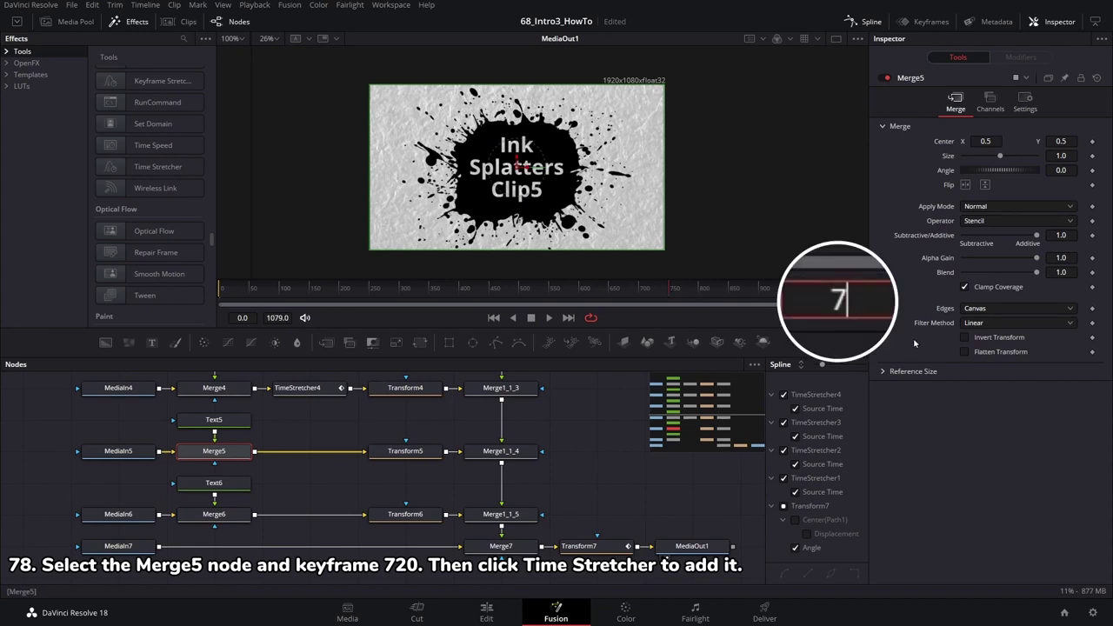
{"action": "type", "text": "20"}
{"action": "key", "text": "Return"}
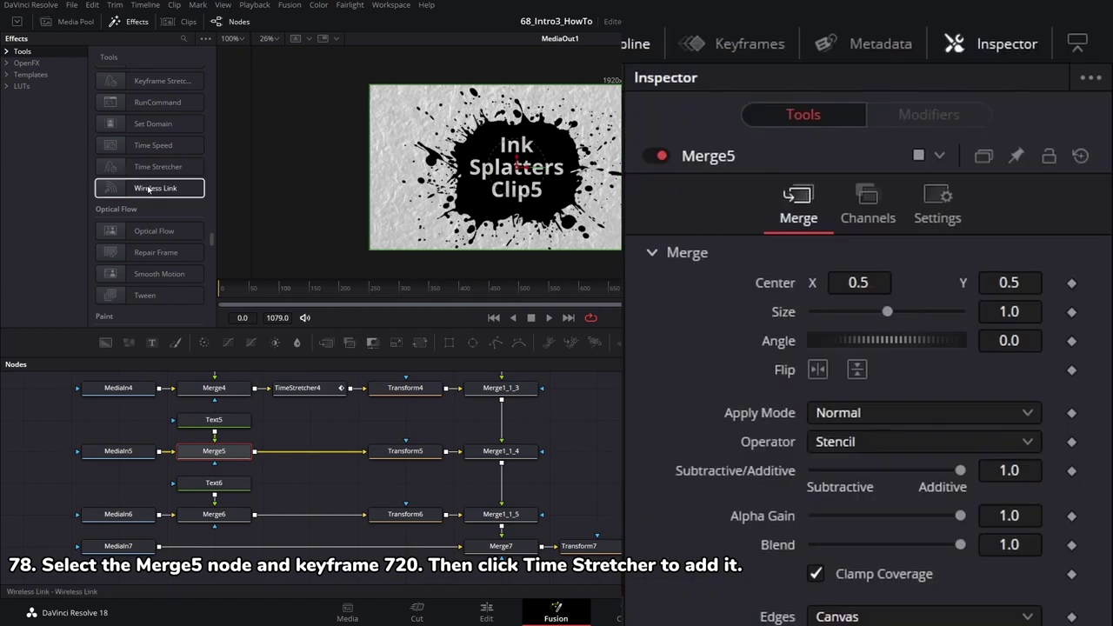
Step: Add TimeStretcher5 after Merge5 and key its Source Time to 100 at frame 770
{"action": "left_click", "coordinate": [149, 168]}
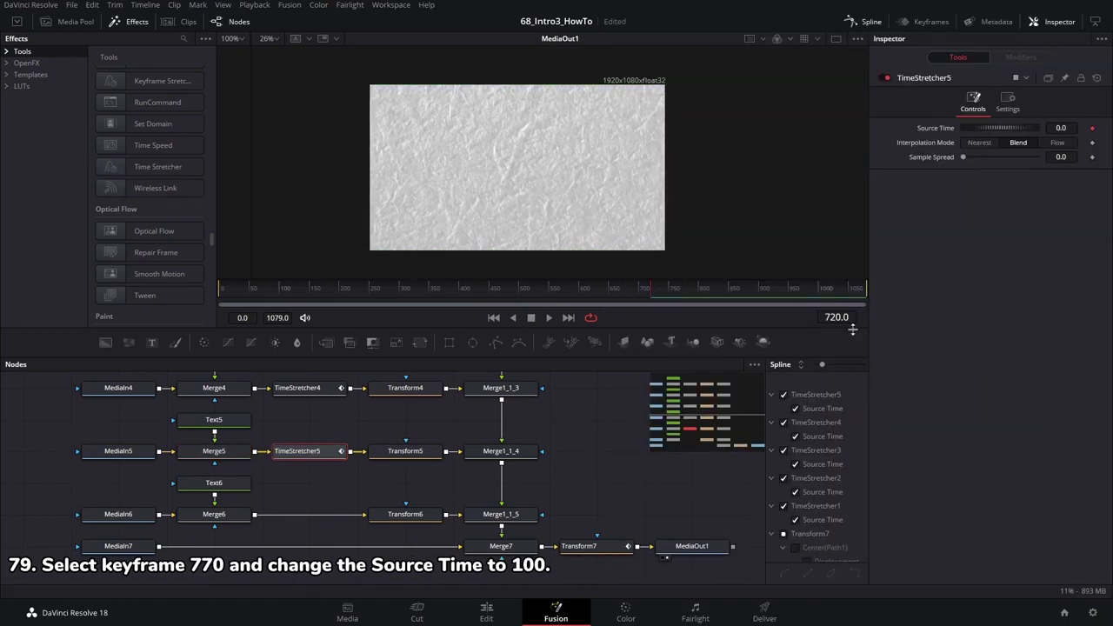
{"action": "type", "text": "770"}
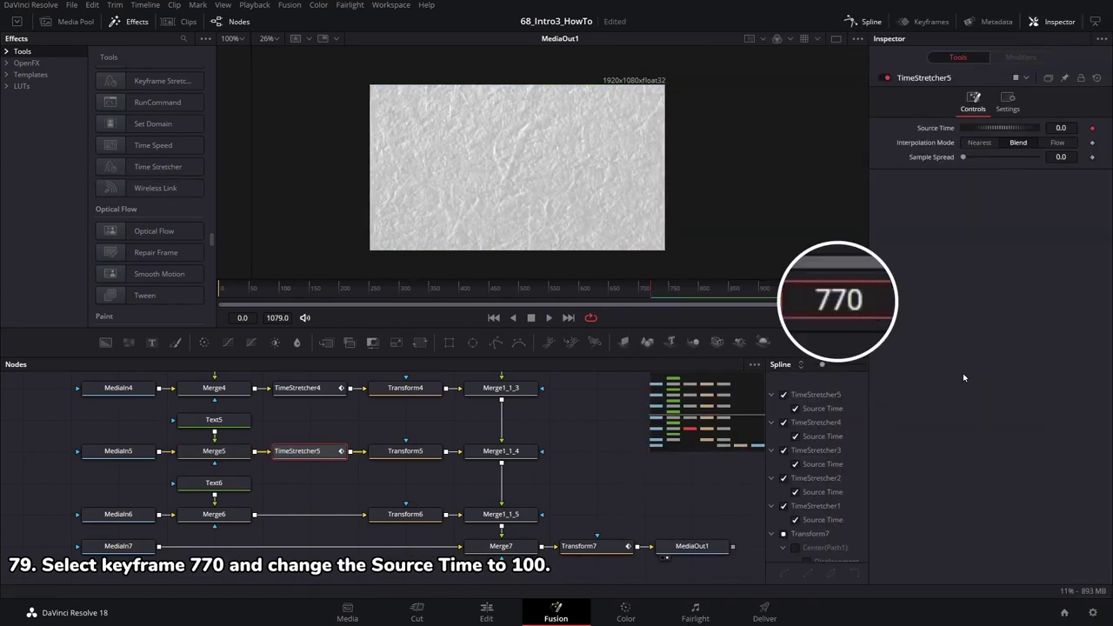
{"action": "key", "text": "Return"}
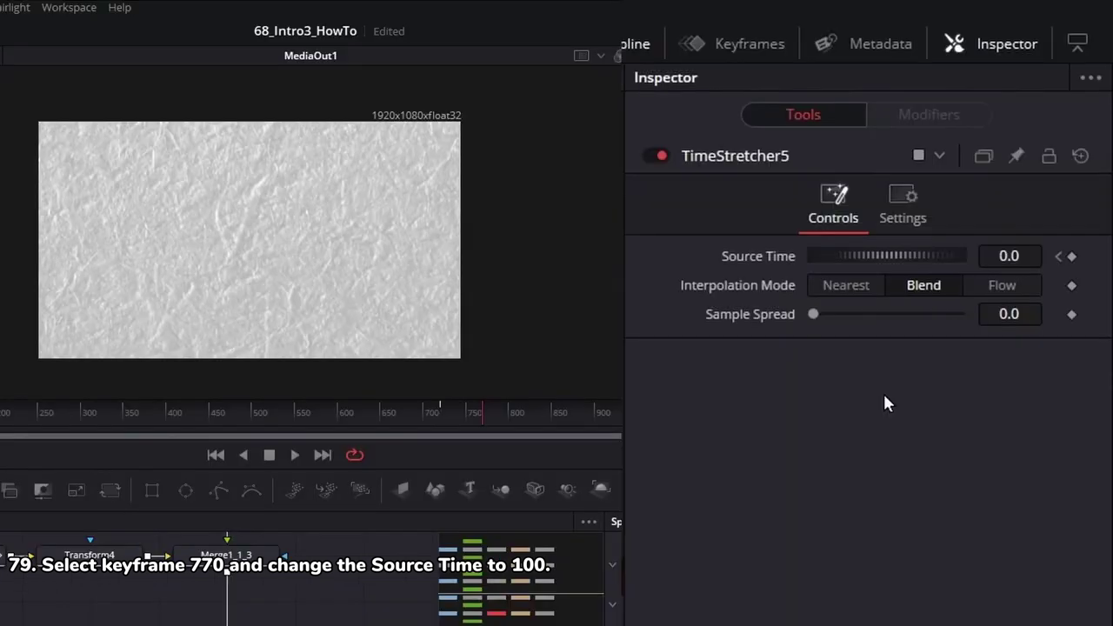
{"action": "left_click", "coordinate": [1024, 254]}
{"action": "type", "text": "10"}
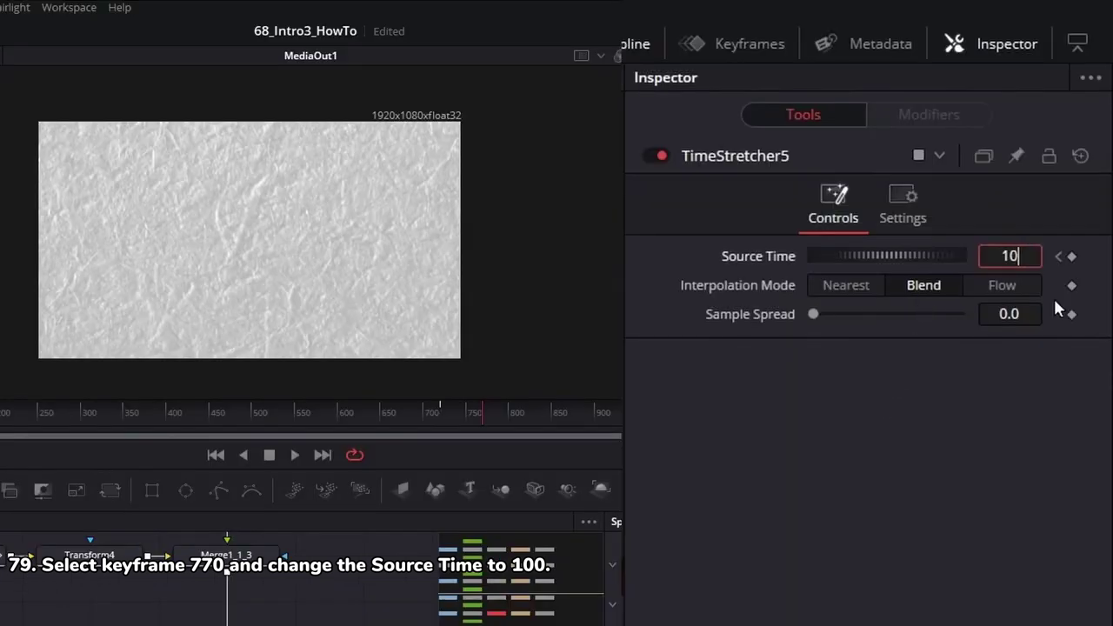
{"action": "type", "text": "0"}
{"action": "key", "text": "Tab"}
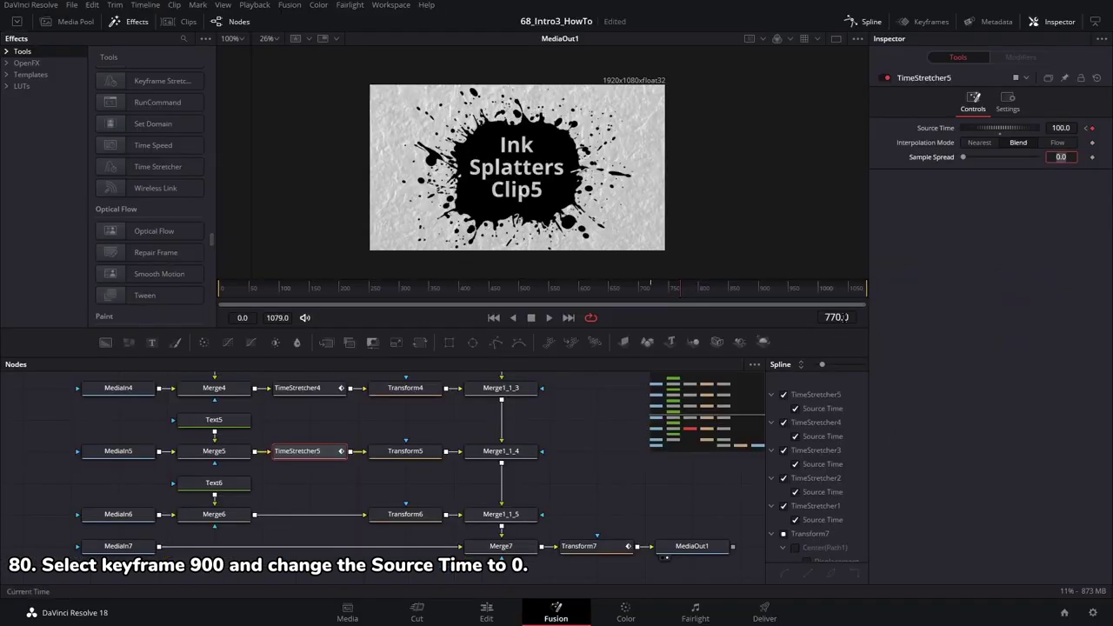
Step: Drag TimeStretcher5's Source Time down to 0 at frame 900
{"action": "type", "text": "900"}
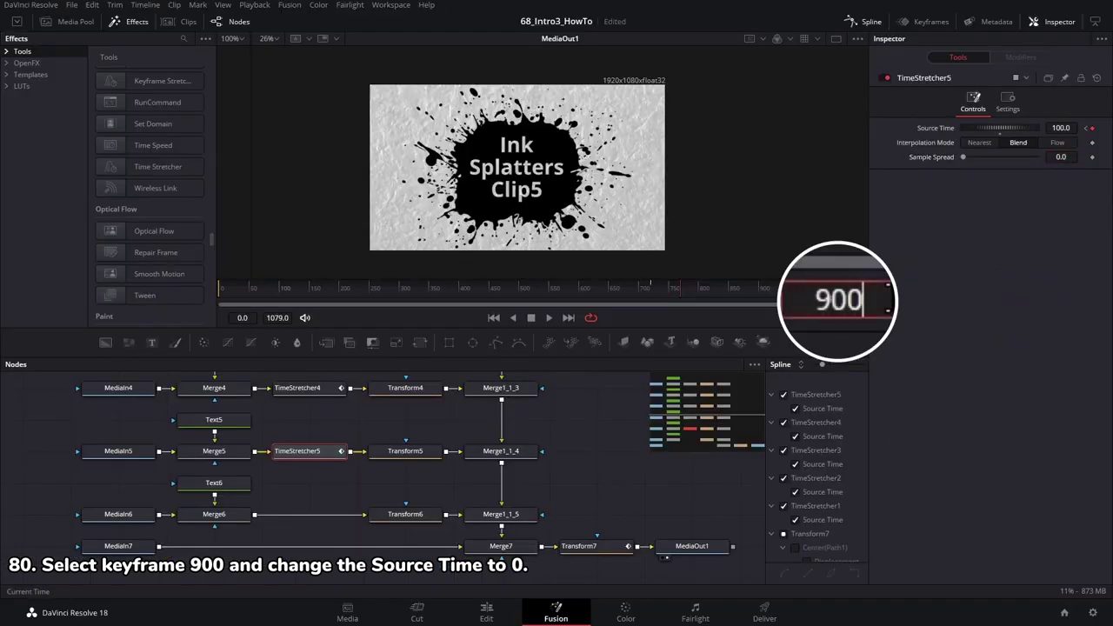
{"action": "key", "text": "Return"}
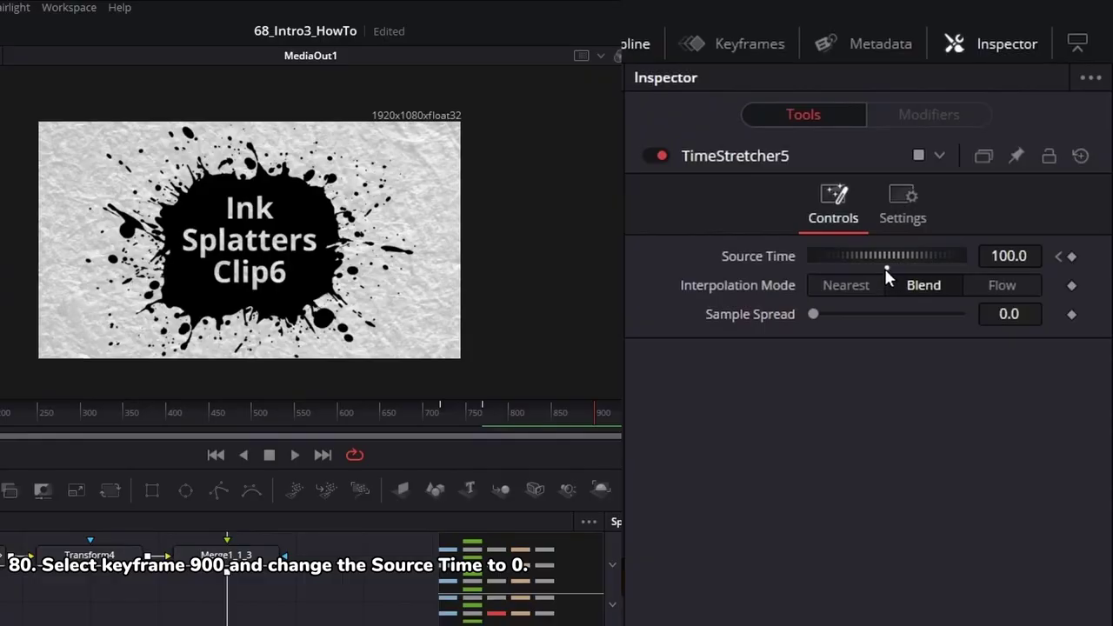
{"action": "left_click_drag", "start_coordinate": [1000, 130], "coordinate": [961, 130]}
Step: Insert a Time Stretcher after Merge6 and move the playhead to frame 950
{"action": "left_click", "coordinate": [211, 519]}
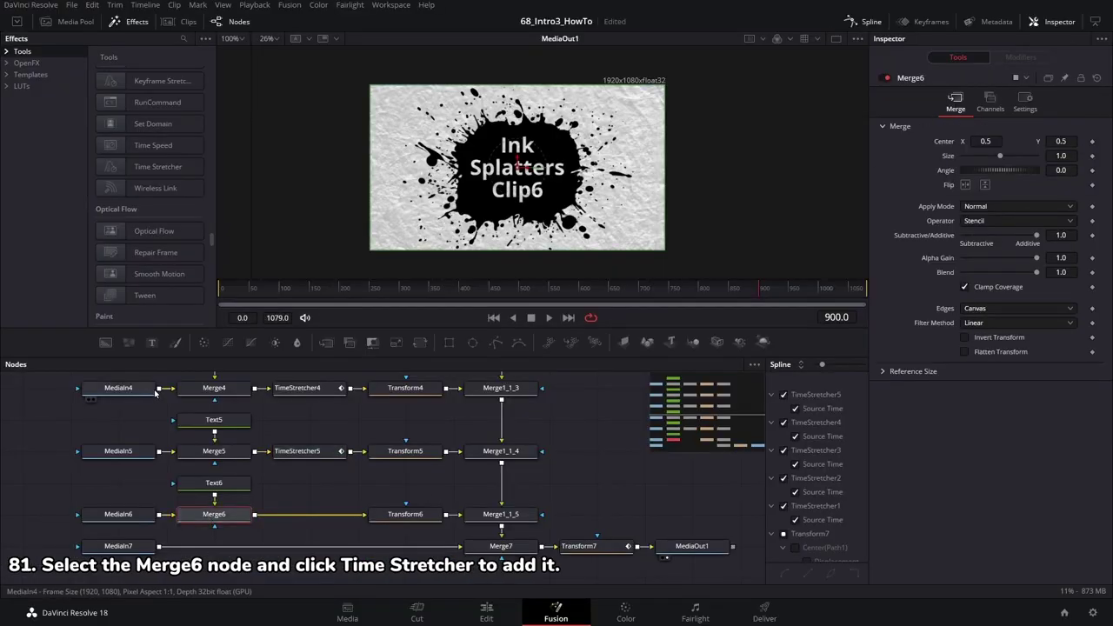
{"action": "left_click", "coordinate": [146, 169]}
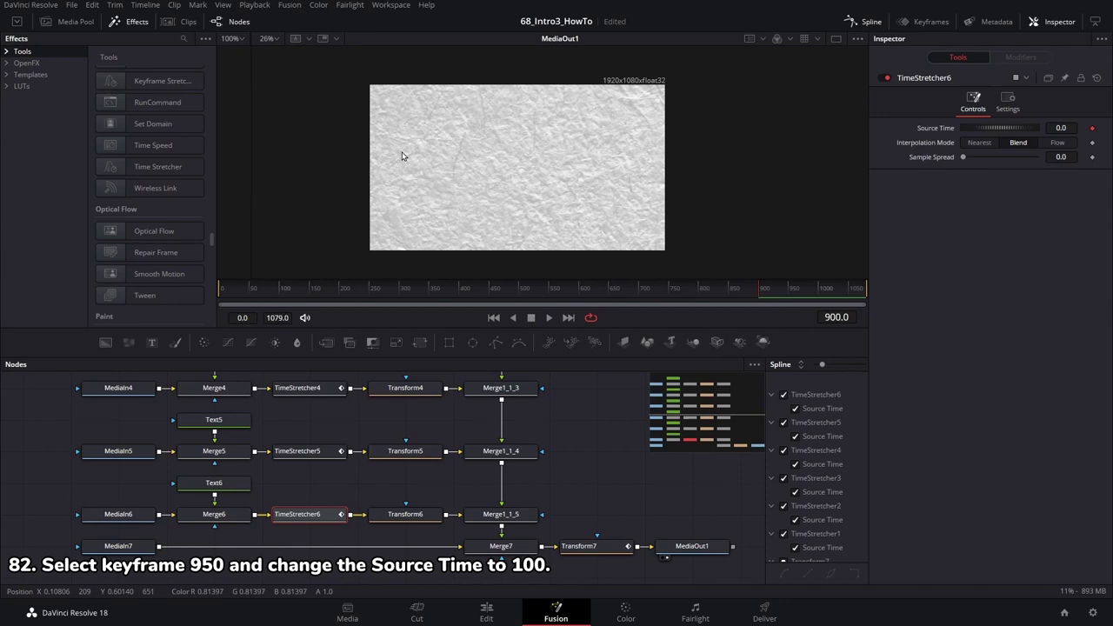
{"action": "left_click", "coordinate": [850, 318]}
{"action": "type", "text": "950"}
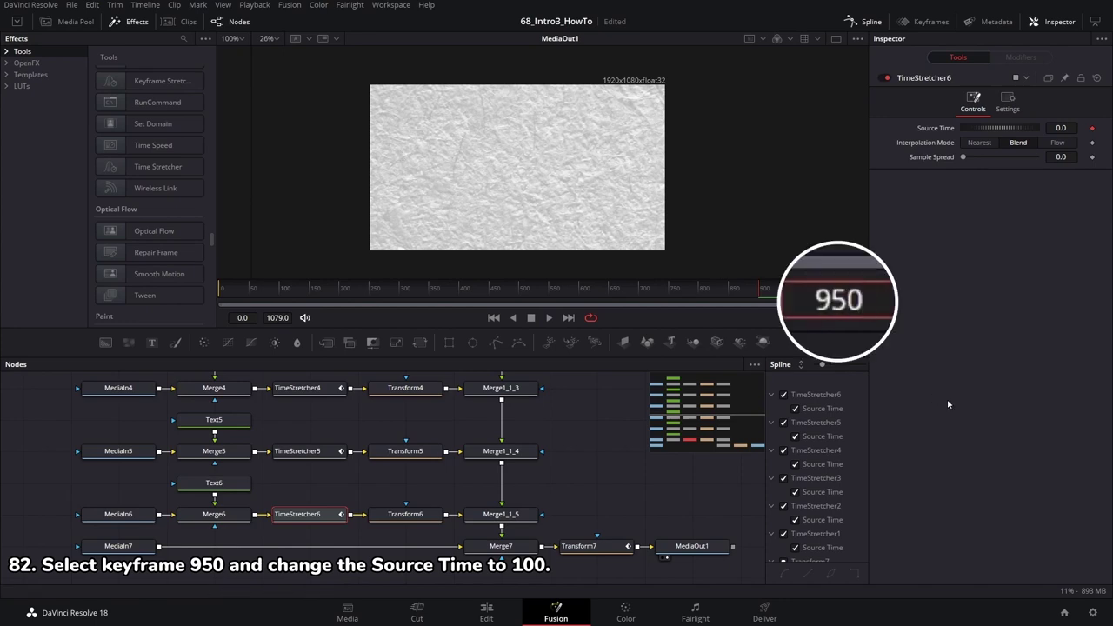
{"action": "key", "text": "Return"}
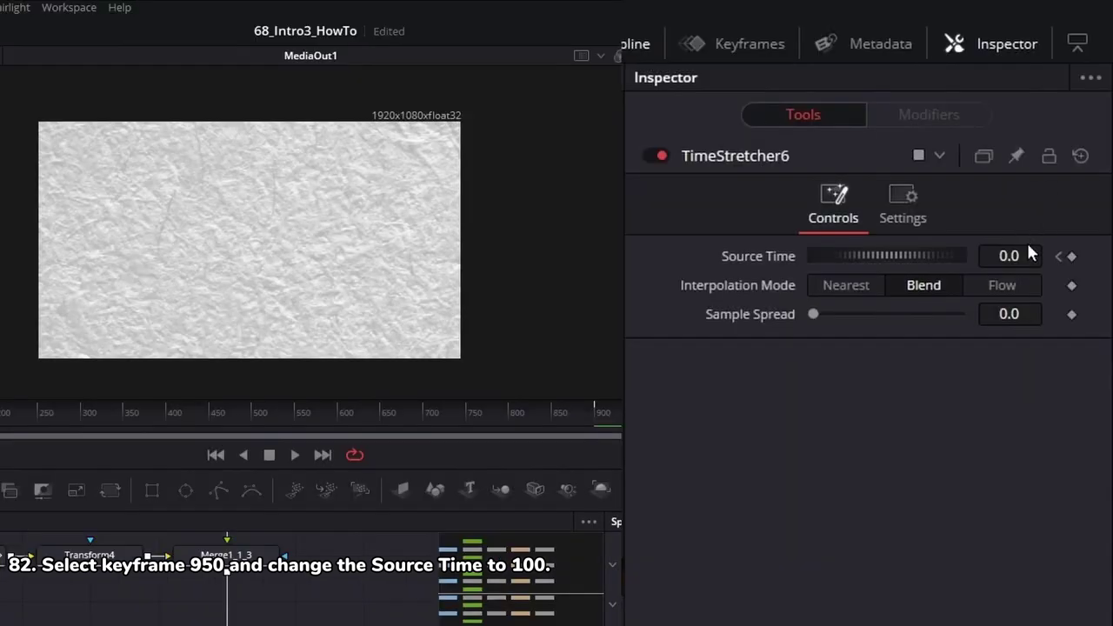
Step: Key TimeStretcher6's Source Time to 100 at frame 950
{"action": "left_click", "coordinate": [1068, 127]}
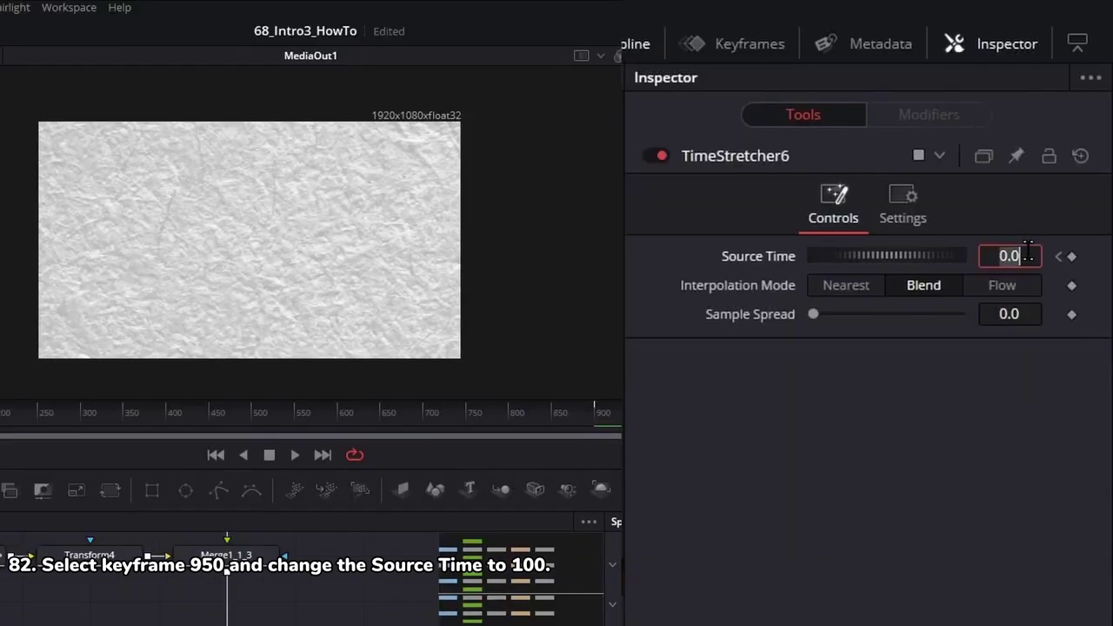
{"action": "type", "text": "10"}
{"action": "key", "text": "Tab"}
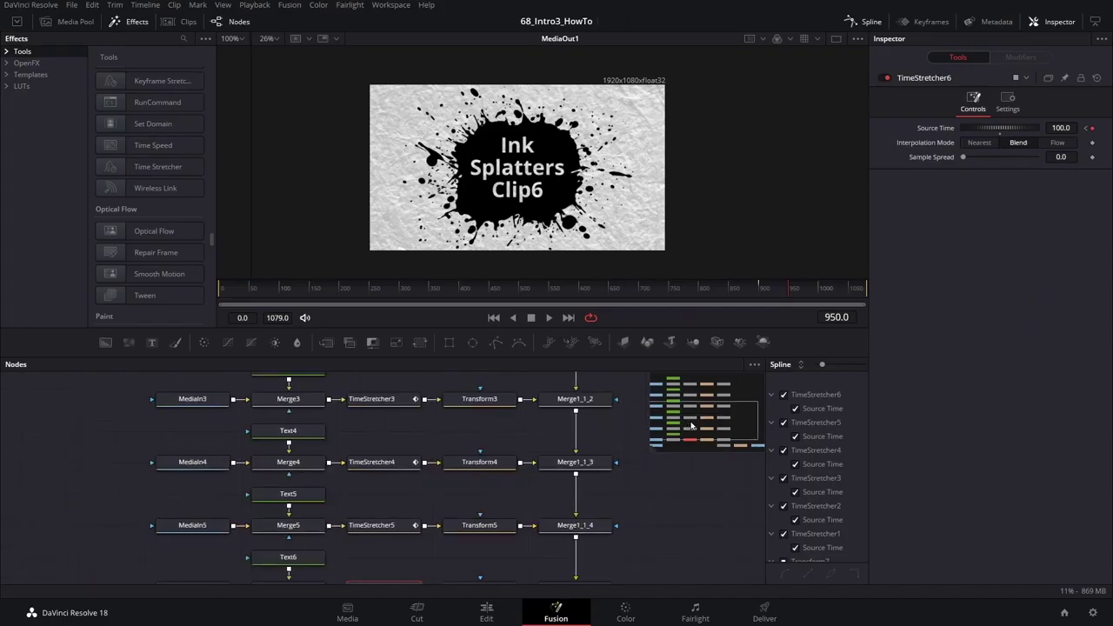
{"action": "left_click_drag", "start_coordinate": [703, 439], "coordinate": [737, 449]}
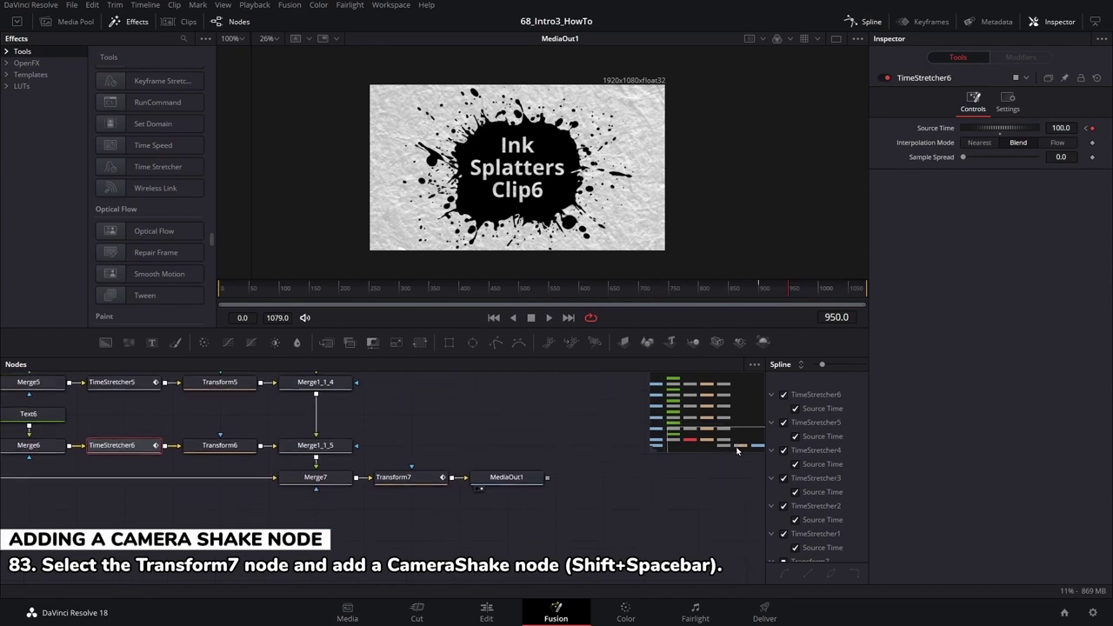
Step: Add a Camera Shake node between Transform7 and MediaOut1 via Shift+Space search
{"action": "left_click", "coordinate": [435, 480]}
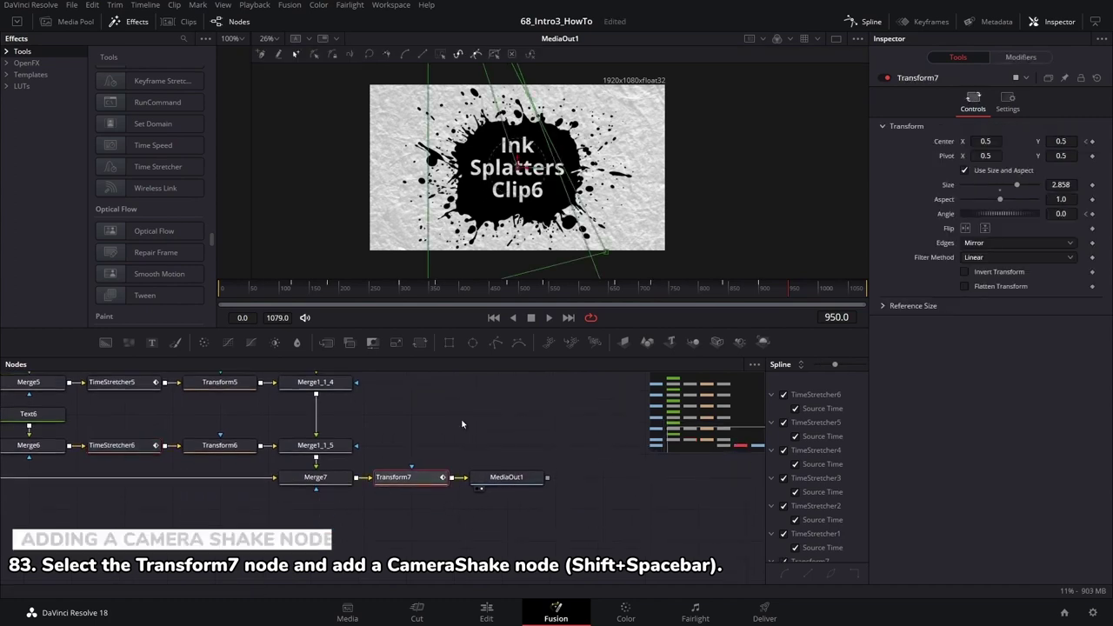
{"action": "key", "text": "shift+space"}
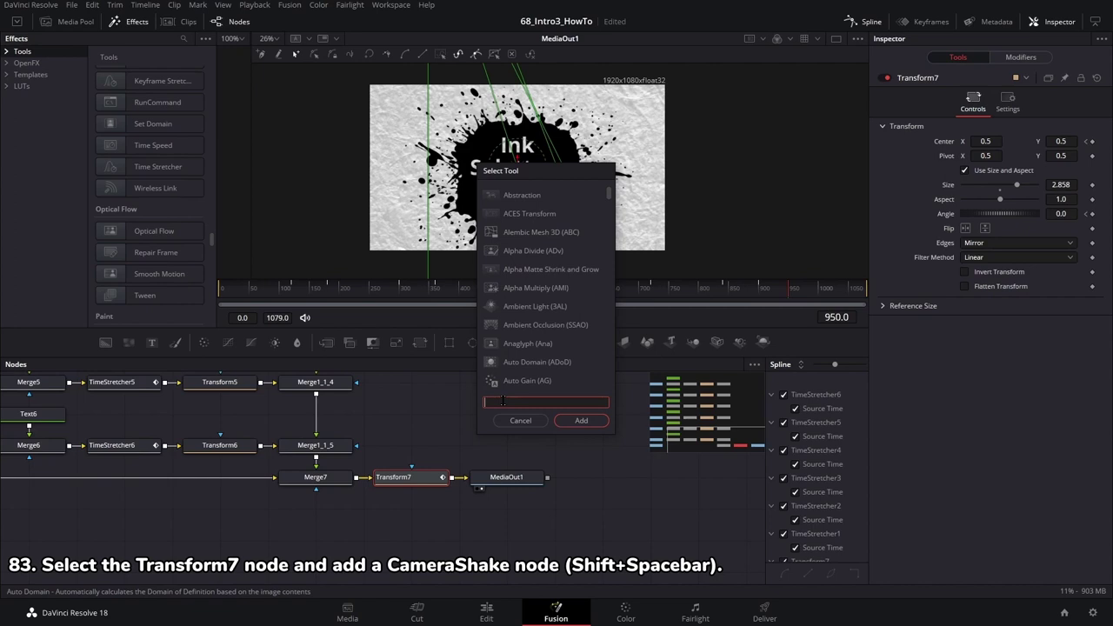
{"action": "type", "text": "ca"}
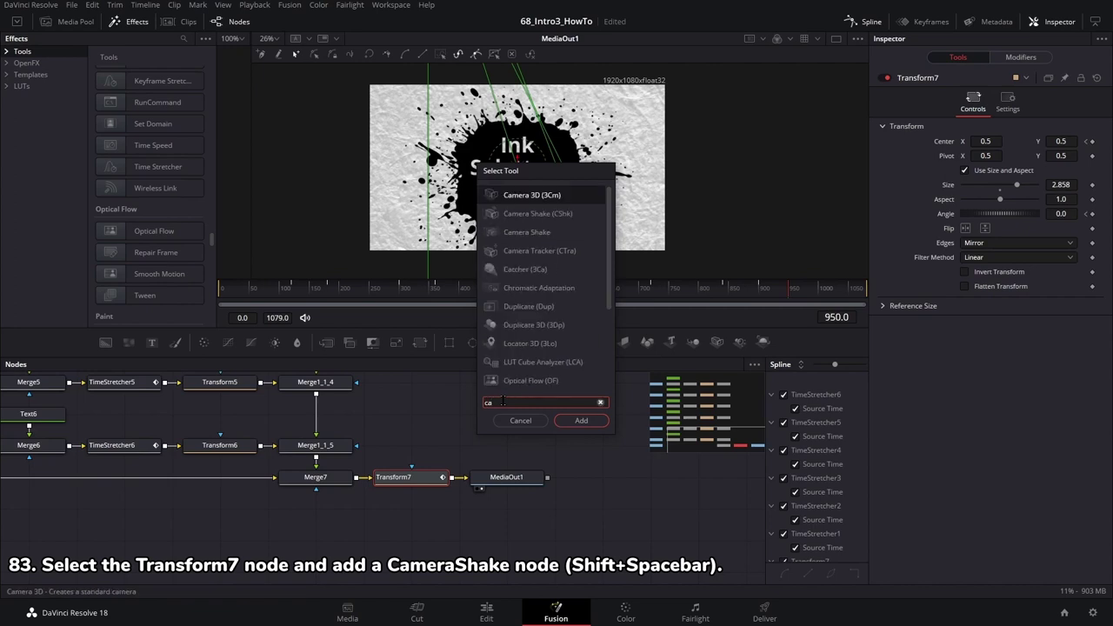
{"action": "key", "text": "BackSpace"}
{"action": "key", "text": "BackSpace"}
{"action": "type", "text": "Camera Shake"}
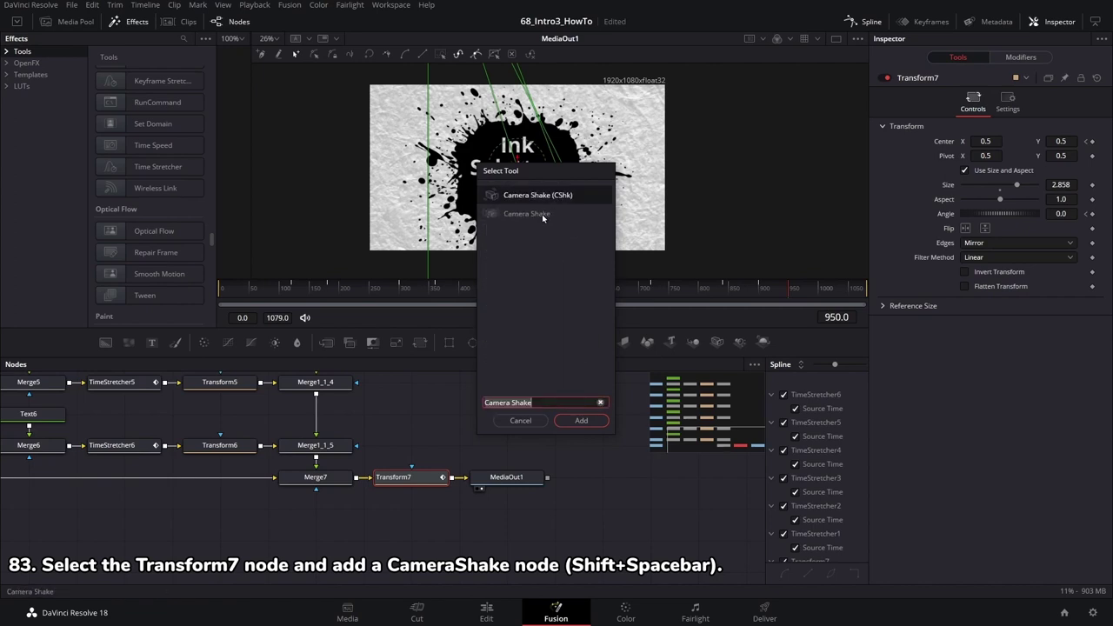
{"action": "left_click", "coordinate": [542, 214]}
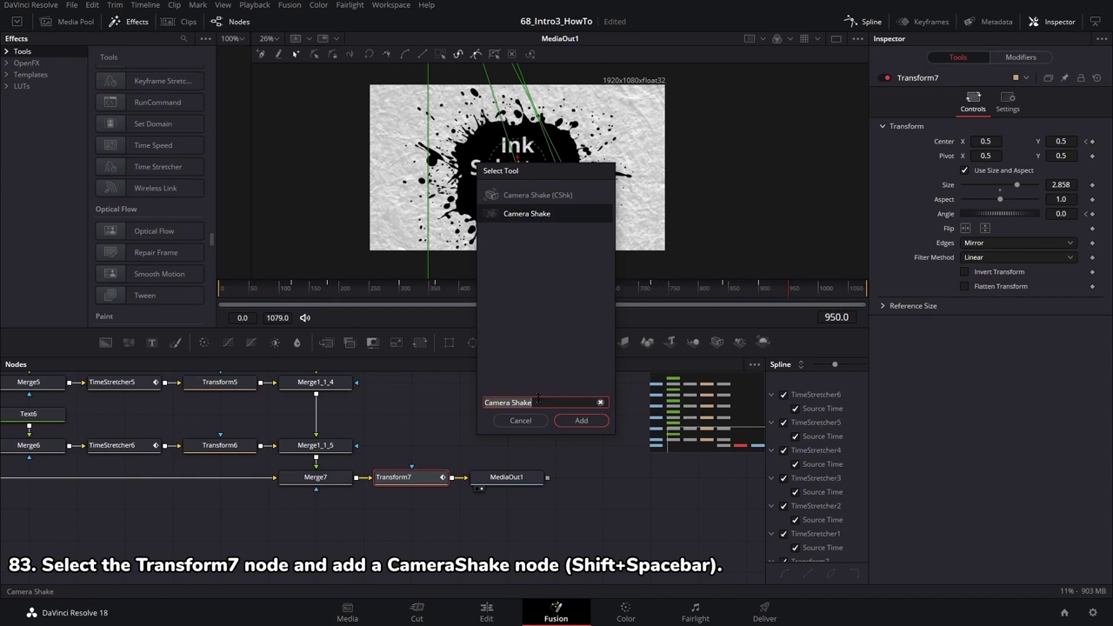
{"action": "left_click", "coordinate": [589, 420]}
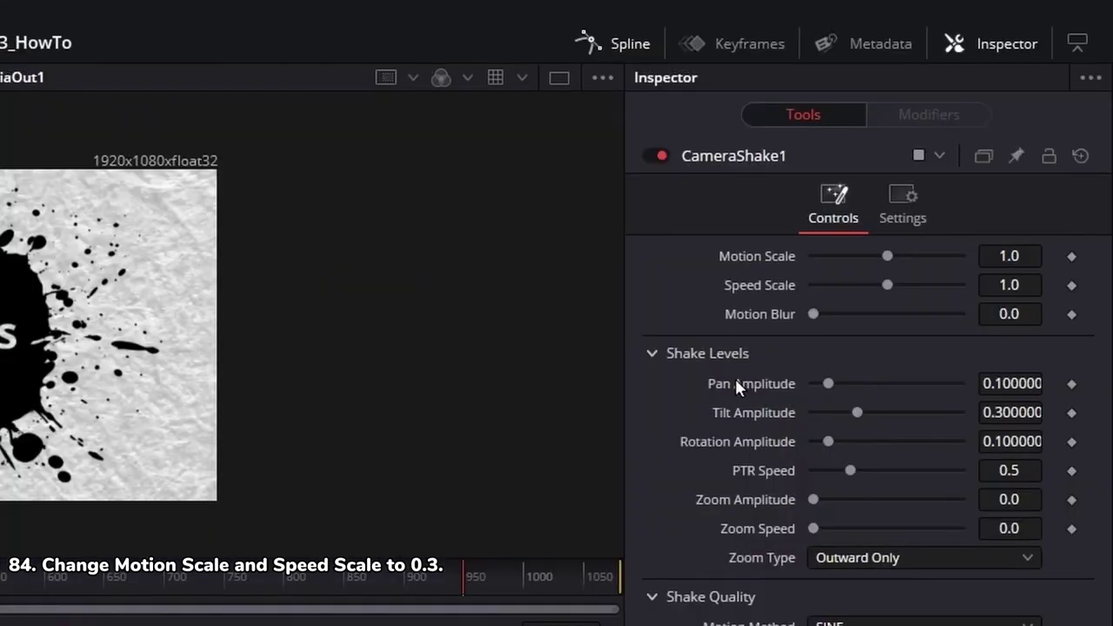
Step: Set CameraShake1's Motion Scale and Speed Scale to 0.3
{"action": "left_click", "coordinate": [1023, 255]}
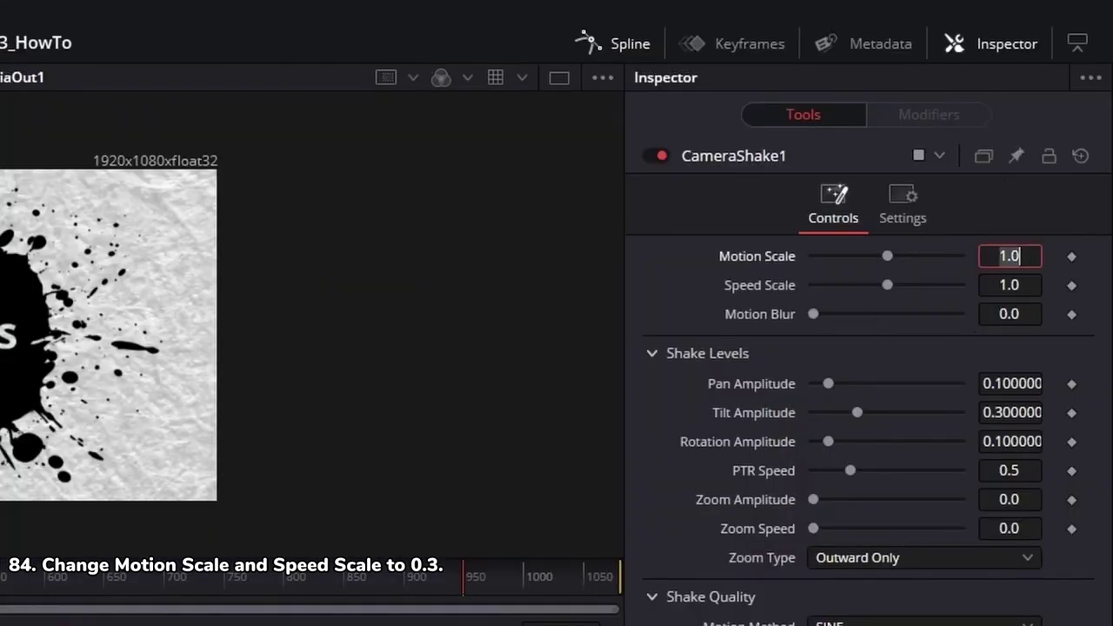
{"action": "type", "text": "0.3"}
{"action": "left_click", "coordinate": [1009, 284]}
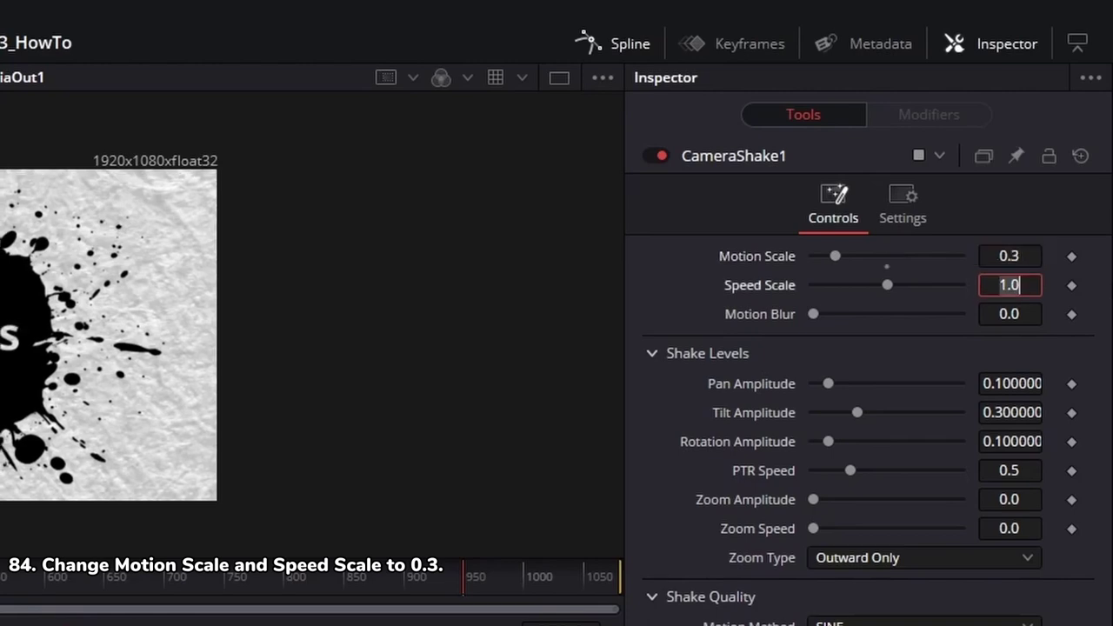
{"action": "type", "text": "0.3"}
{"action": "left_click", "coordinate": [1008, 313]}
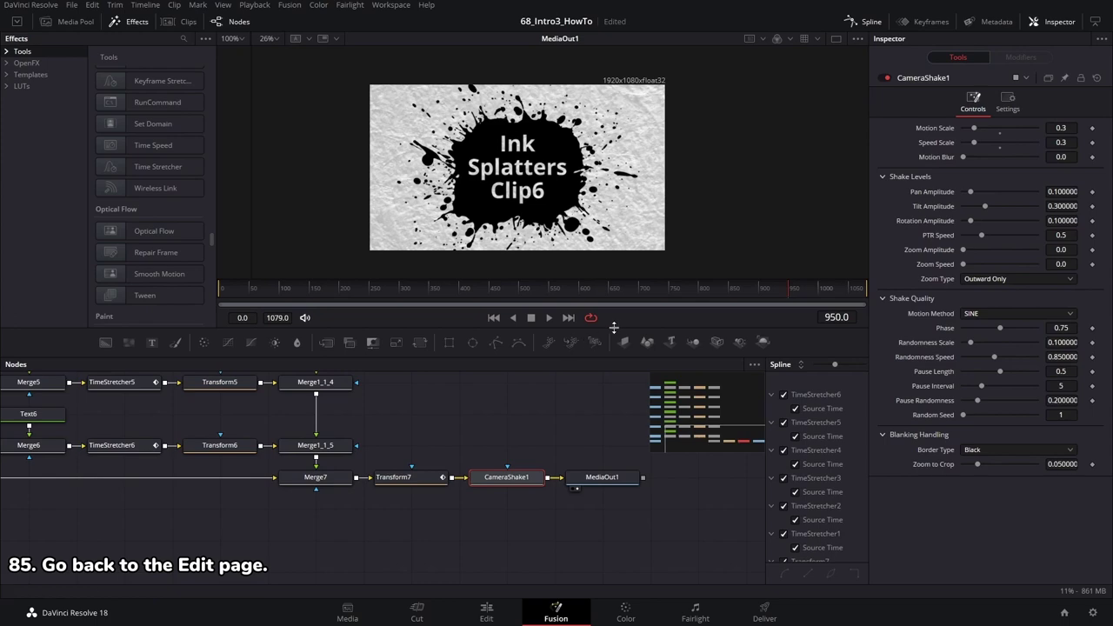
{"action": "left_click_drag", "start_coordinate": [614, 327], "coordinate": [578, 88]}
{"action": "left_click_drag", "start_coordinate": [689, 200], "coordinate": [700, 190]}
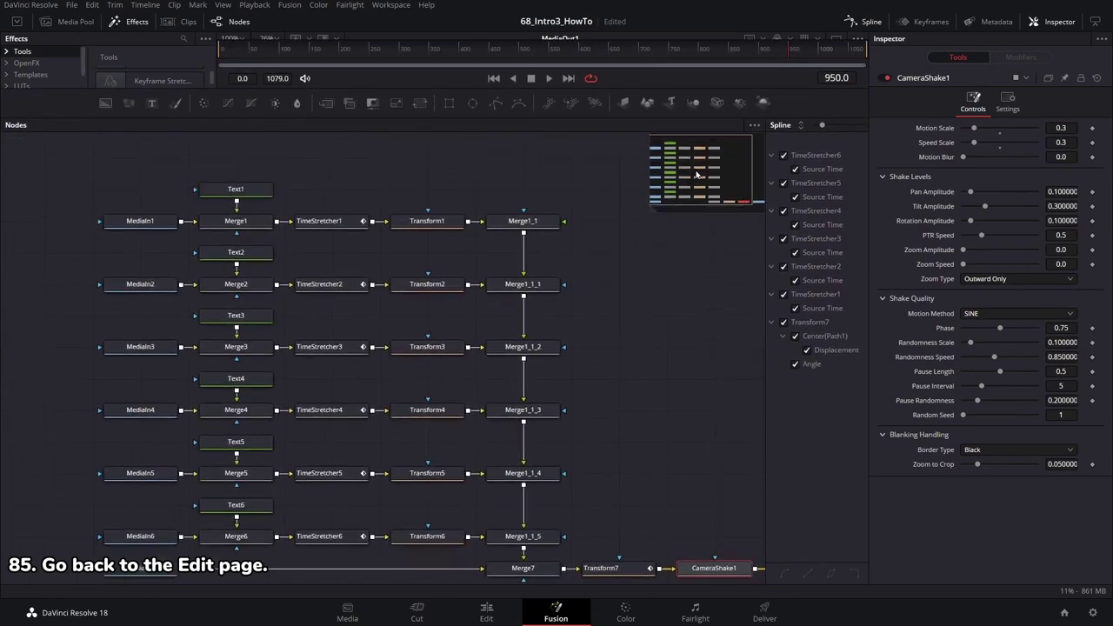
{"action": "left_click_drag", "start_coordinate": [764, 257], "coordinate": [824, 244]}
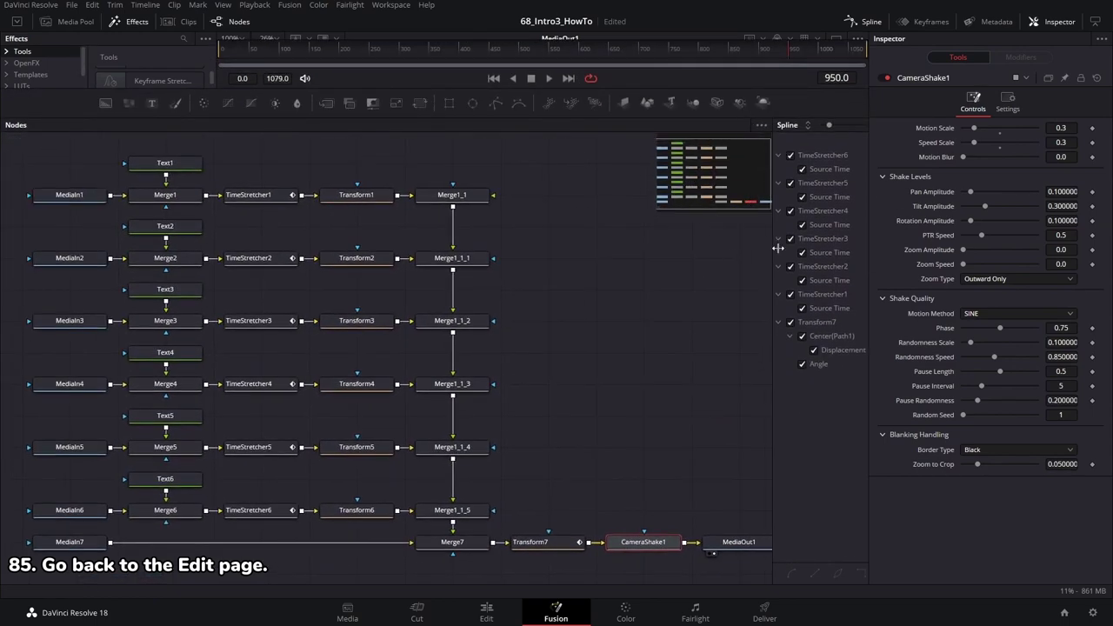
{"action": "left_click_drag", "start_coordinate": [656, 256], "coordinate": [671, 246]}
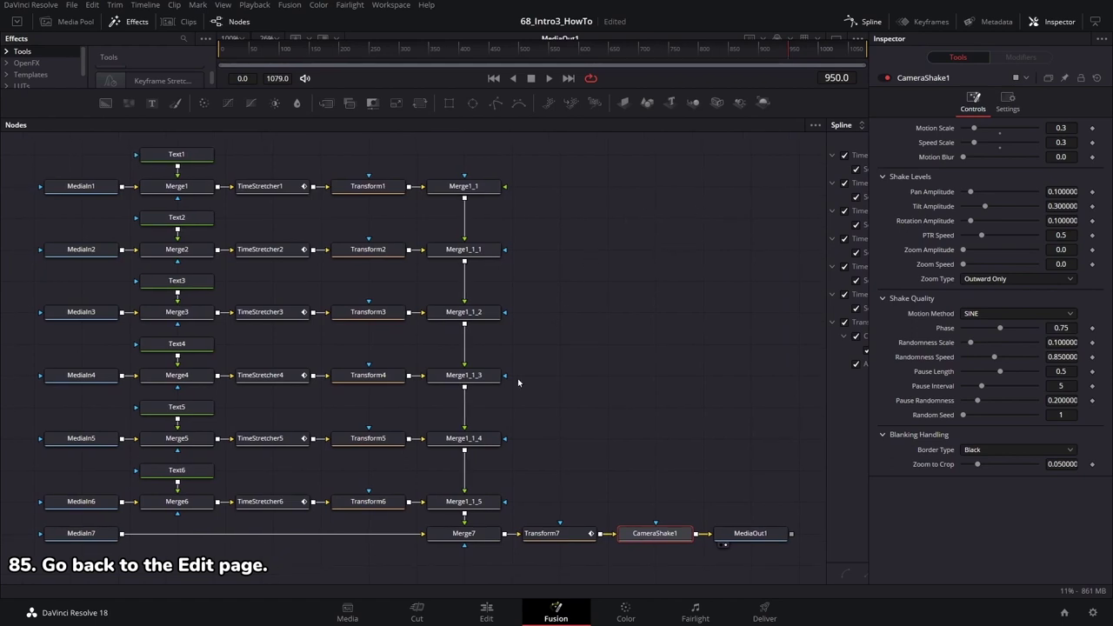
Step: On the Edit page, rewind to the start and play the Fusion Composition intro, then stop
{"action": "left_click", "coordinate": [486, 612]}
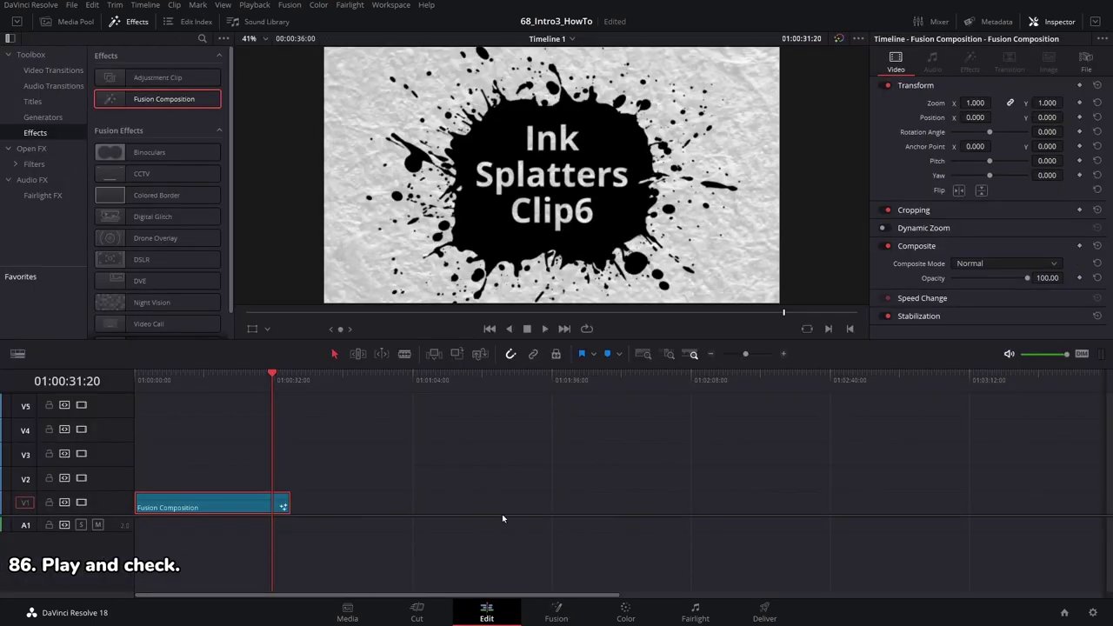
{"action": "left_click_drag", "start_coordinate": [271, 375], "coordinate": [115, 360]}
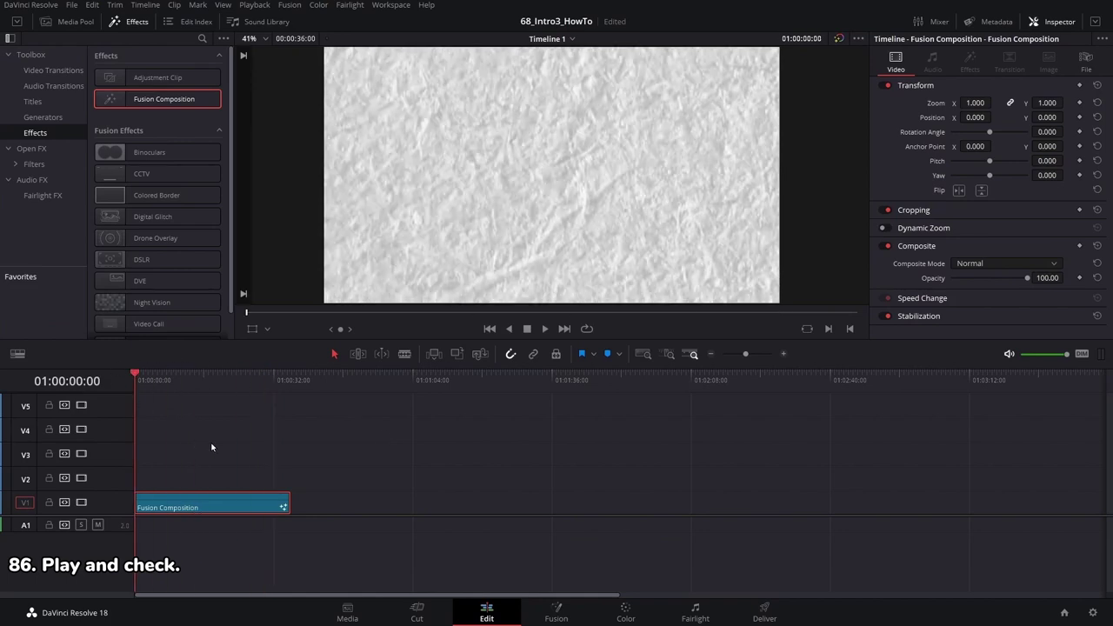
{"action": "left_click", "coordinate": [545, 329]}
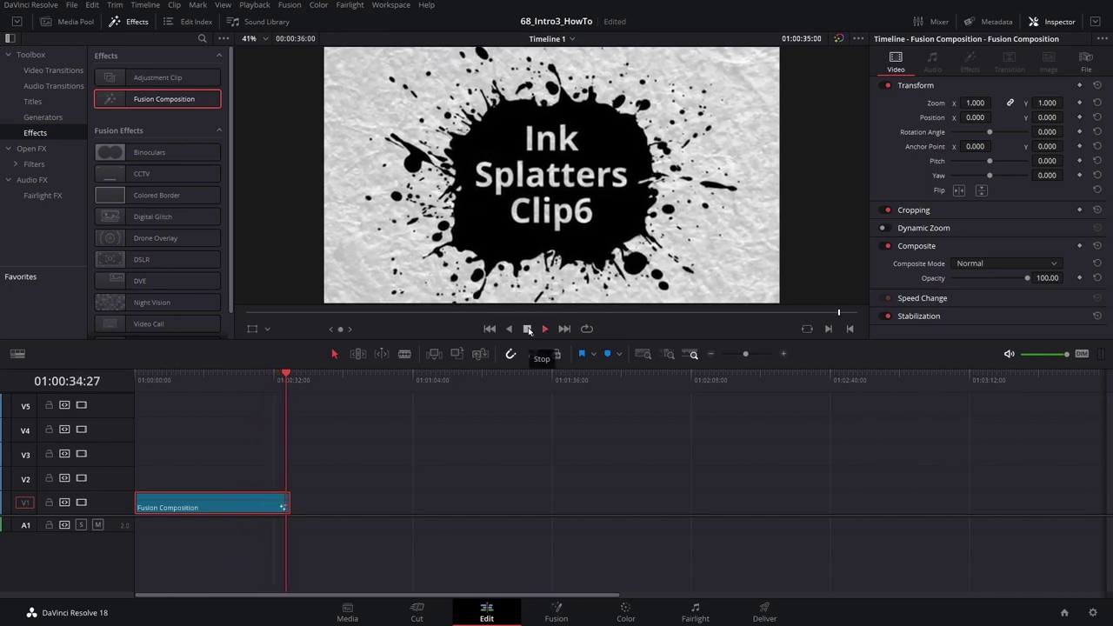
{"action": "left_click", "coordinate": [528, 330]}
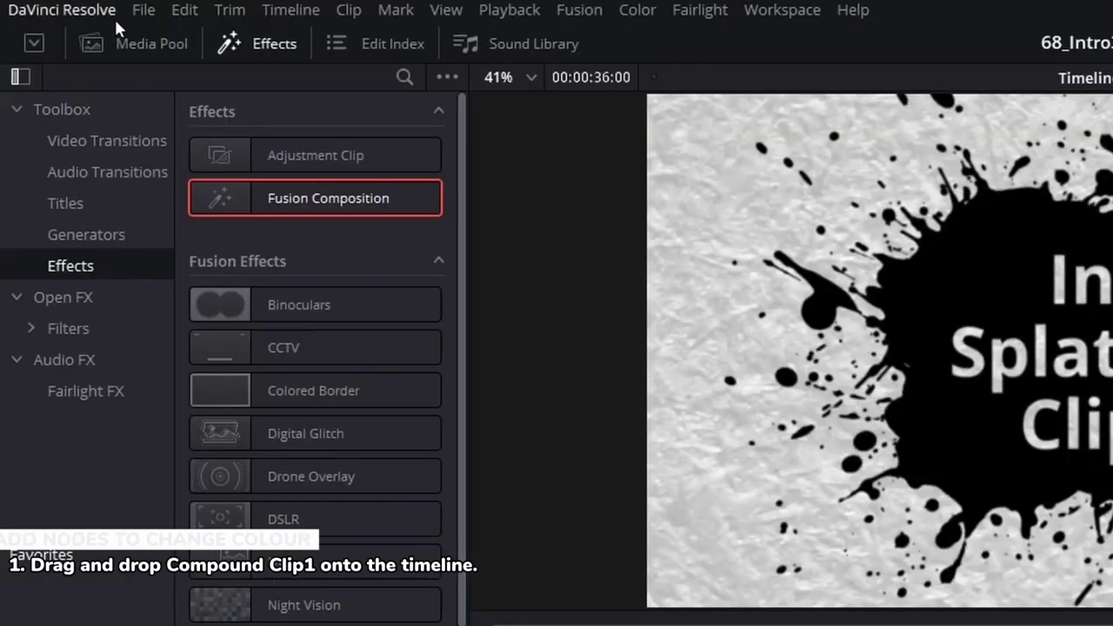
Step: Place Compound Clip 1 from the Media Pool onto V1 after the intro and park the playhead on it
{"action": "left_click", "coordinate": [63, 21]}
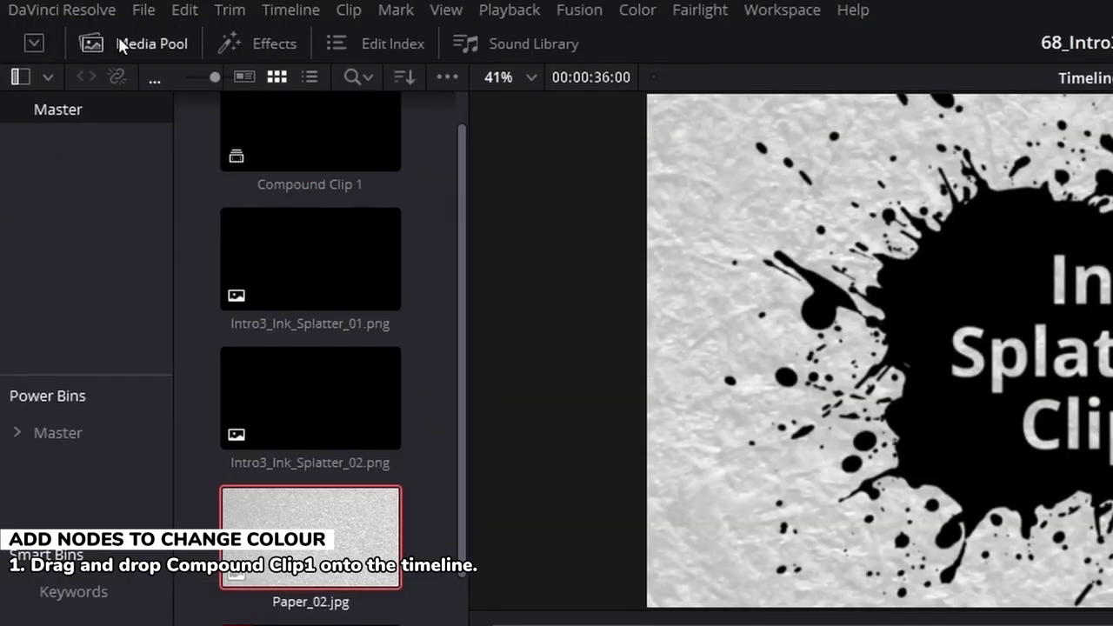
{"action": "scroll", "coordinate": [365, 217], "scroll_direction": "up", "scroll_amount": 1}
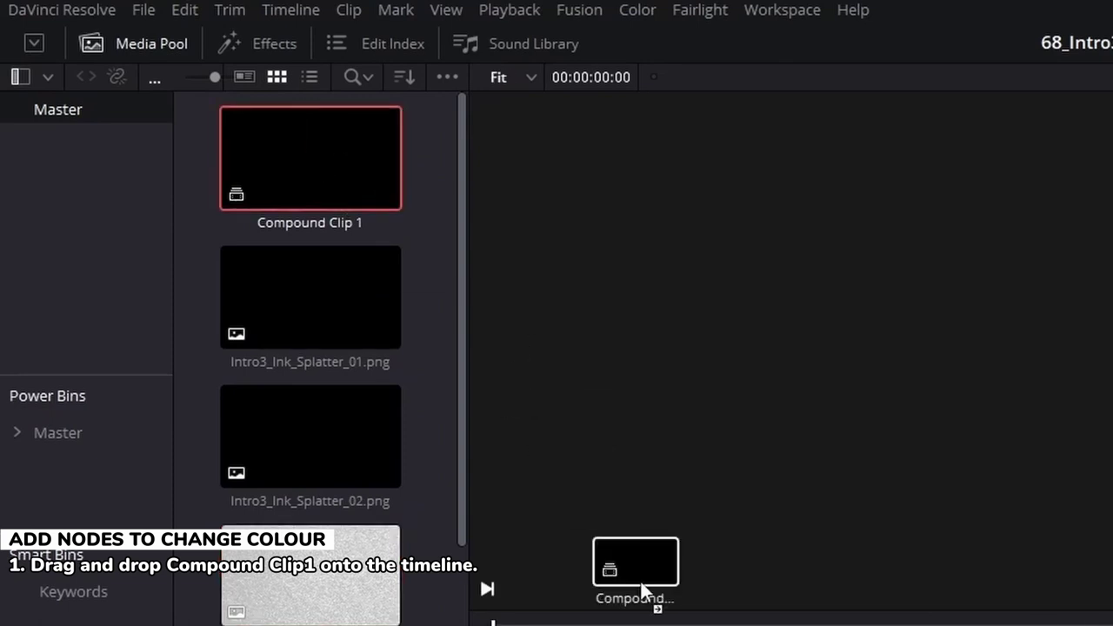
{"action": "left_click_drag", "start_coordinate": [303, 159], "coordinate": [408, 505]}
{"action": "left_click", "coordinate": [461, 378]}
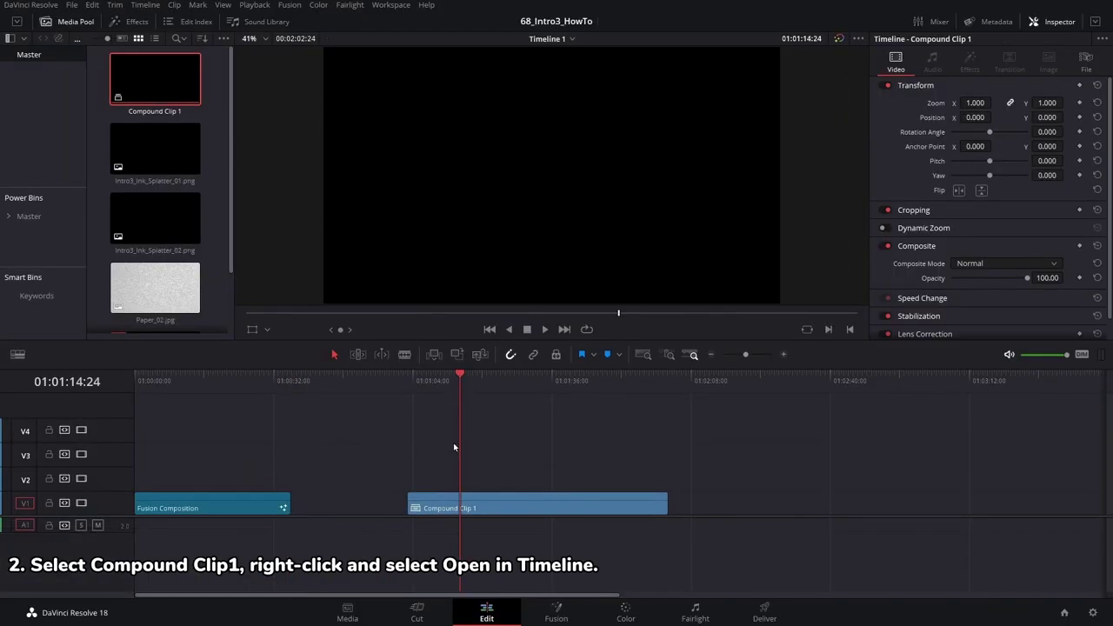
Step: Open Compound Clip 1 in its own timeline and bring its composition into the Fusion page
{"action": "right_click", "coordinate": [516, 497]}
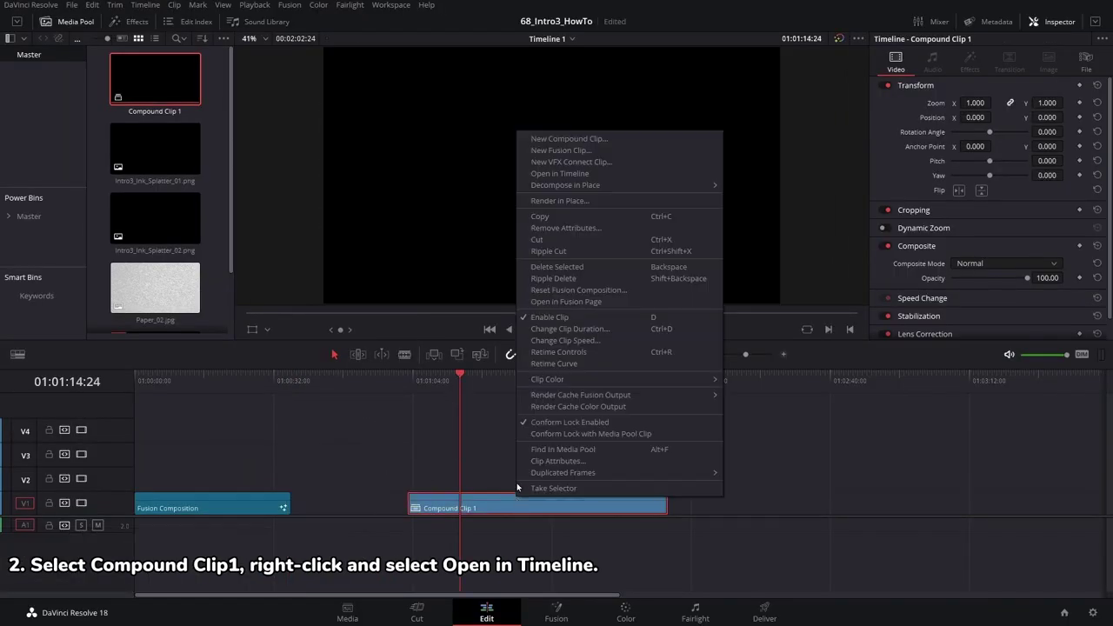
{"action": "left_click", "coordinate": [547, 175]}
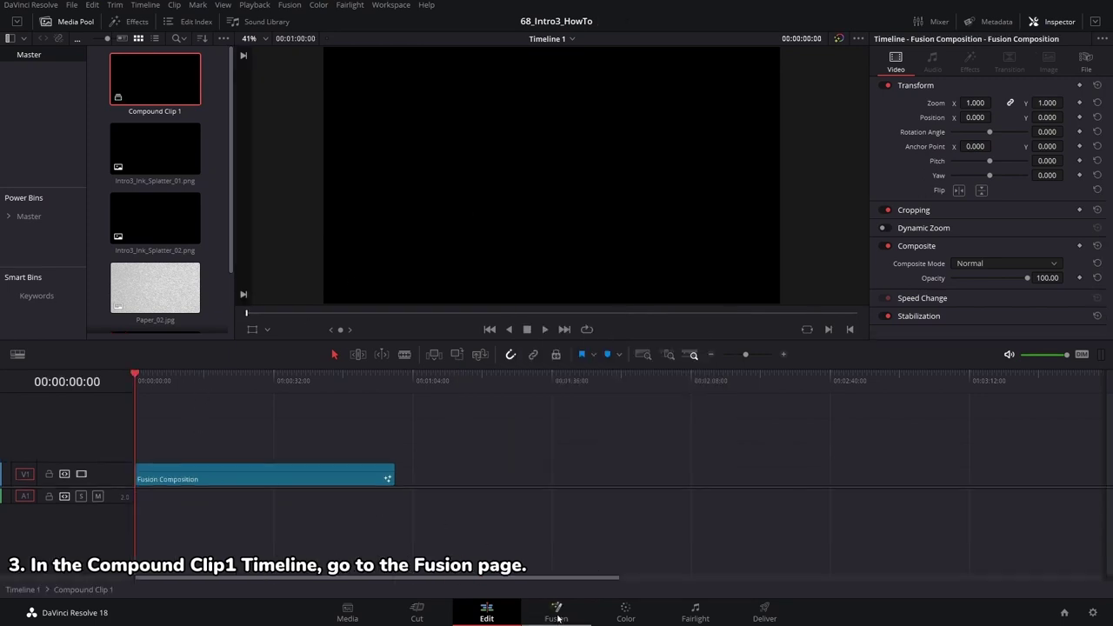
{"action": "left_click", "coordinate": [558, 614]}
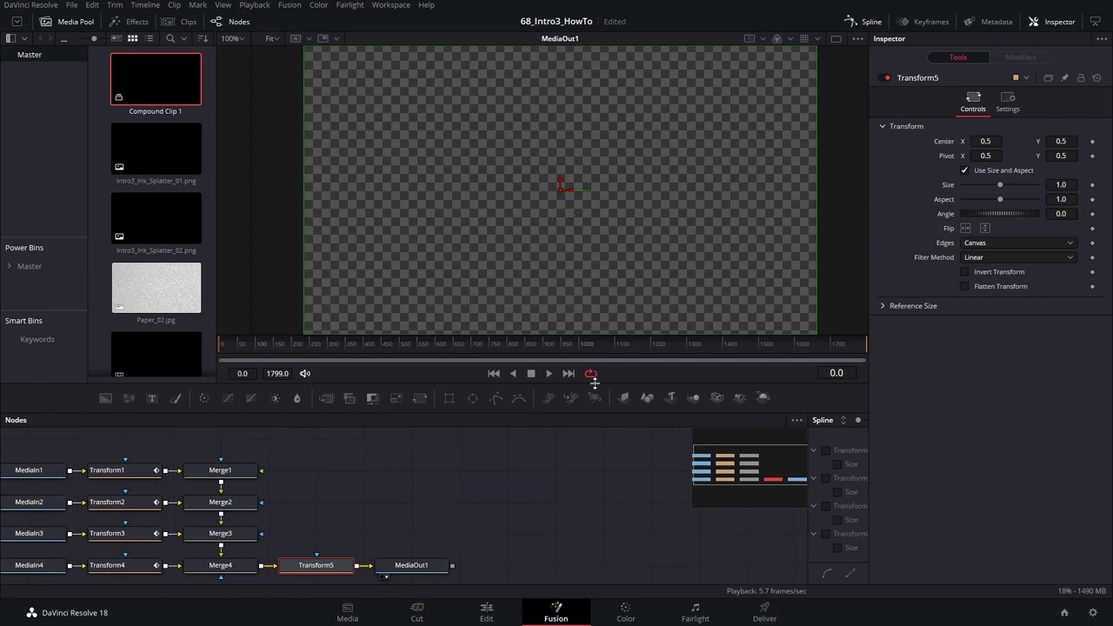
Step: Bring Paper_02.jpg into the node graph and merge it beneath Transform5 through Merge5
{"action": "left_click_drag", "start_coordinate": [593, 384], "coordinate": [600, 339]}
{"action": "left_click_drag", "start_coordinate": [718, 427], "coordinate": [775, 435]}
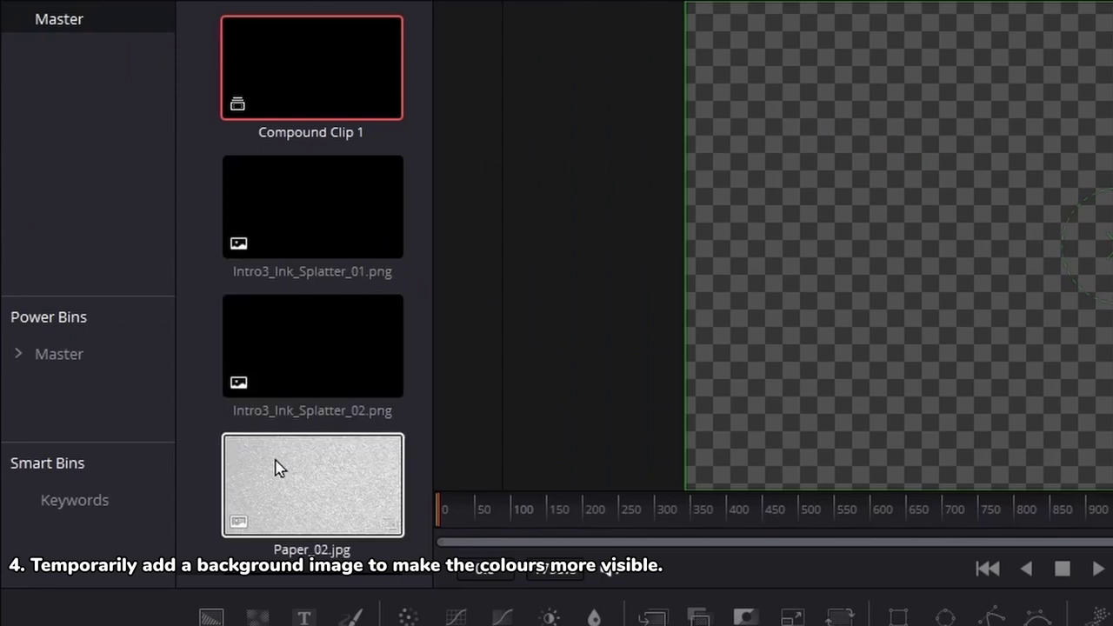
{"action": "left_click", "coordinate": [157, 285]}
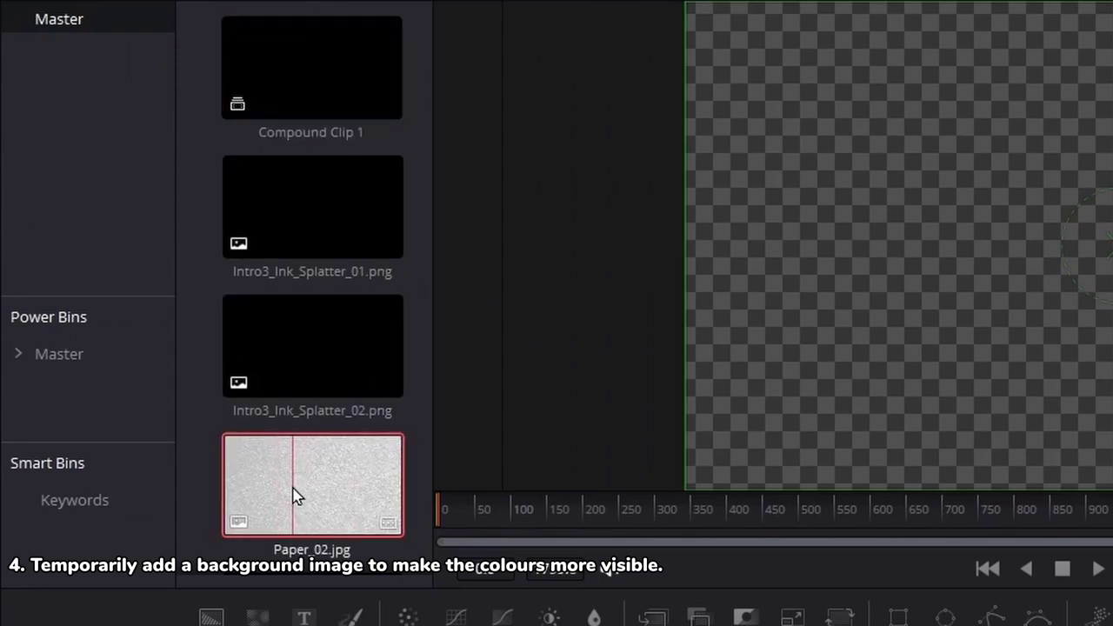
{"action": "left_click_drag", "start_coordinate": [147, 294], "coordinate": [131, 532]}
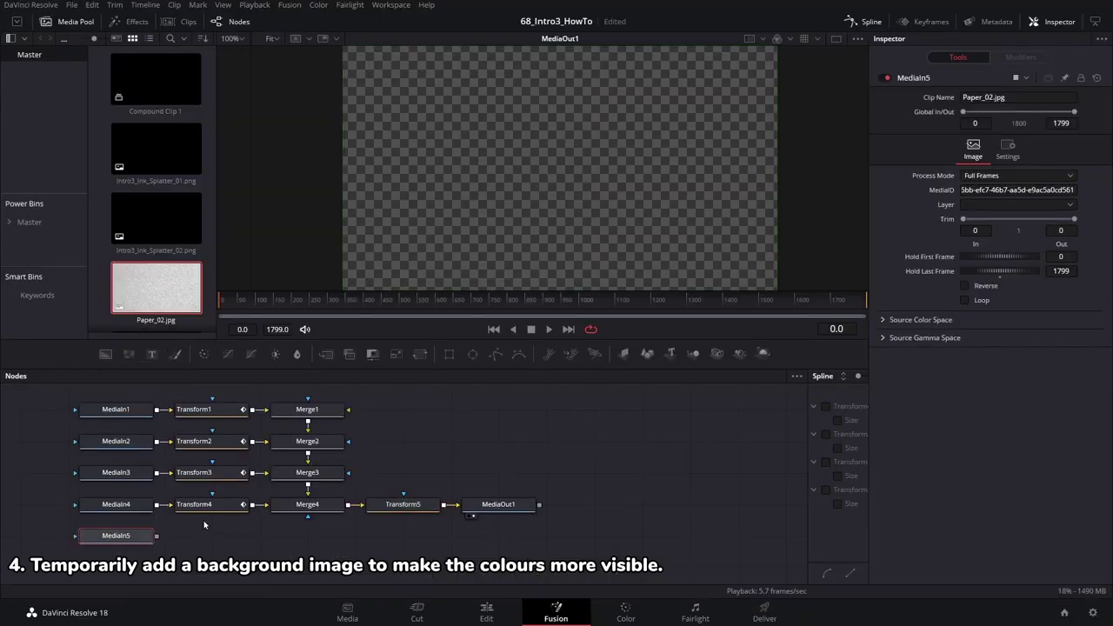
{"action": "left_click", "coordinate": [326, 353]}
{"action": "left_click_drag", "start_coordinate": [215, 540], "coordinate": [406, 539]}
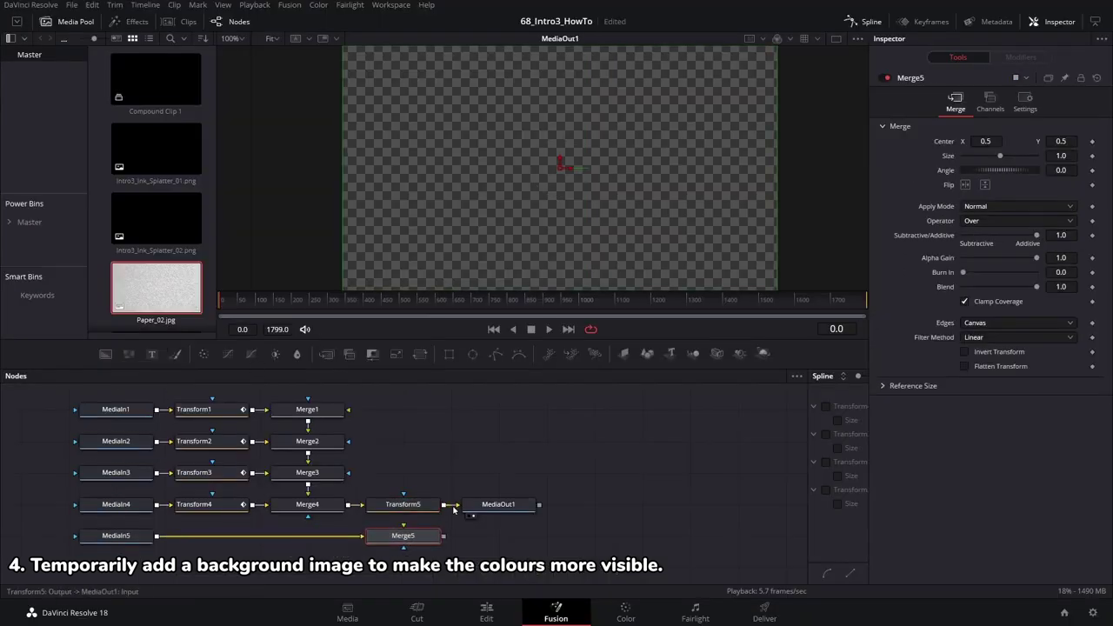
{"action": "mouse_move", "coordinate": [454, 504]}
{"action": "left_mouse_down"}
{"action": "mouse_move", "coordinate": [424, 539]}
{"action": "mouse_move", "coordinate": [405, 536]}
{"action": "mouse_move", "coordinate": [458, 504]}
{"action": "mouse_move", "coordinate": [498, 536]}
{"action": "left_mouse_up"}
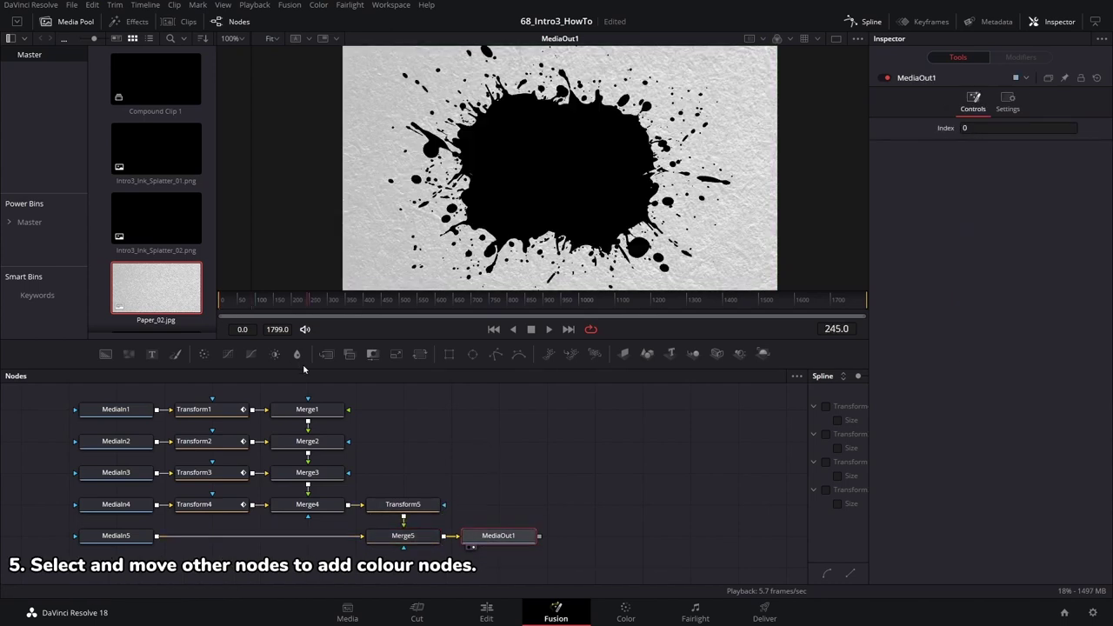
Step: Shift the nodes right to free space, then wire a new Background1 into MediaIn1
{"action": "left_click", "coordinate": [213, 412]}
{"action": "left_click_drag", "start_coordinate": [196, 386], "coordinate": [535, 566]}
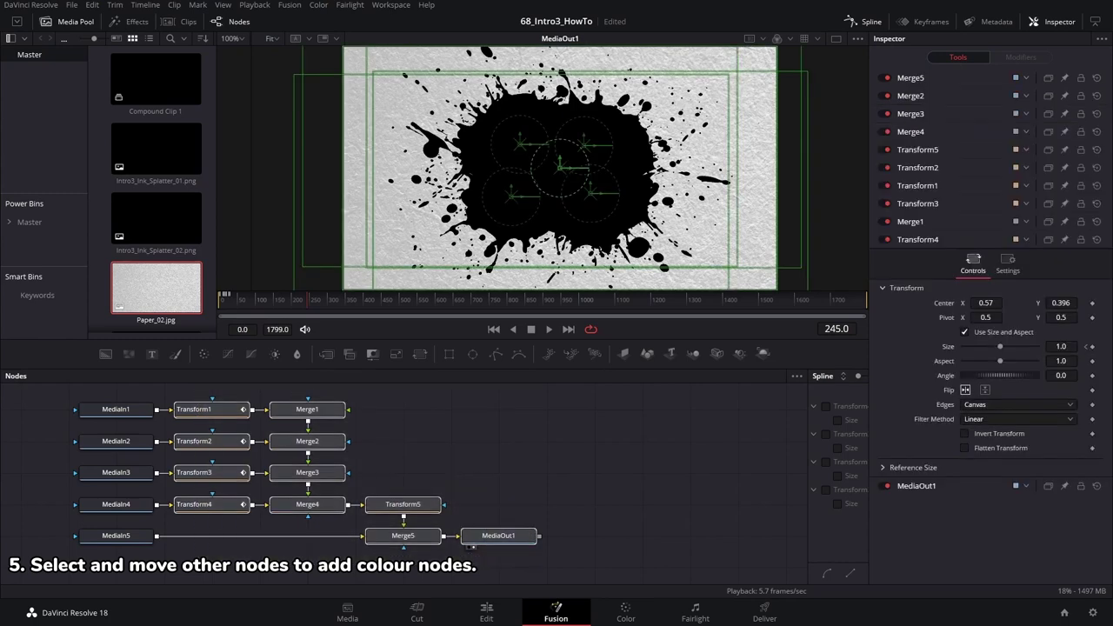
{"action": "left_click_drag", "start_coordinate": [230, 509], "coordinate": [374, 509]}
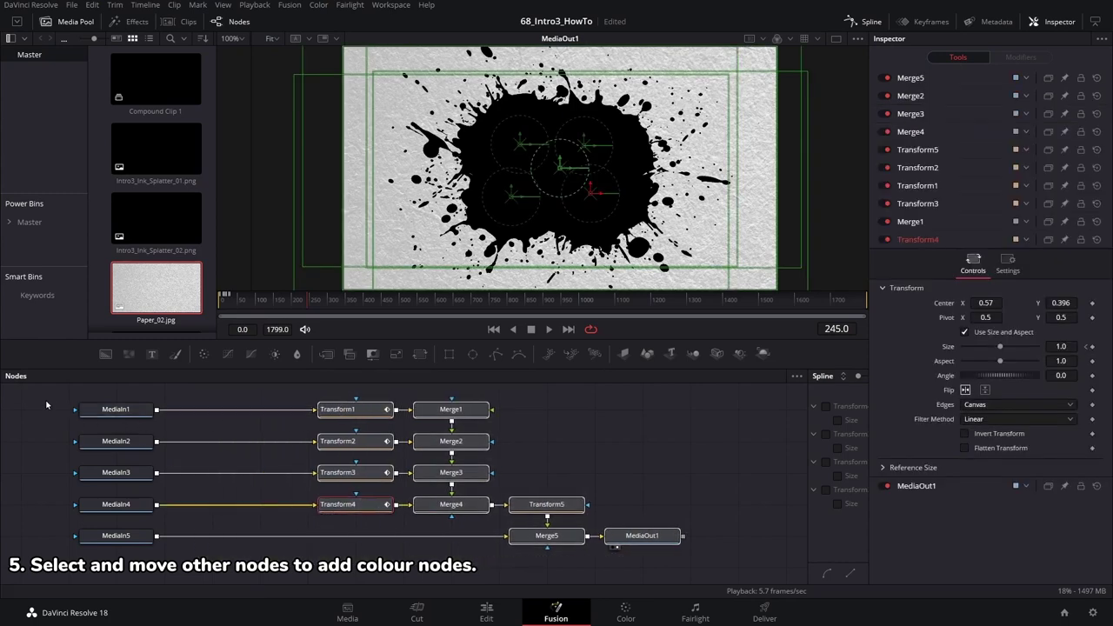
{"action": "left_click_drag", "start_coordinate": [45, 400], "coordinate": [653, 553]}
{"action": "left_click_drag", "start_coordinate": [132, 538], "coordinate": [180, 537]}
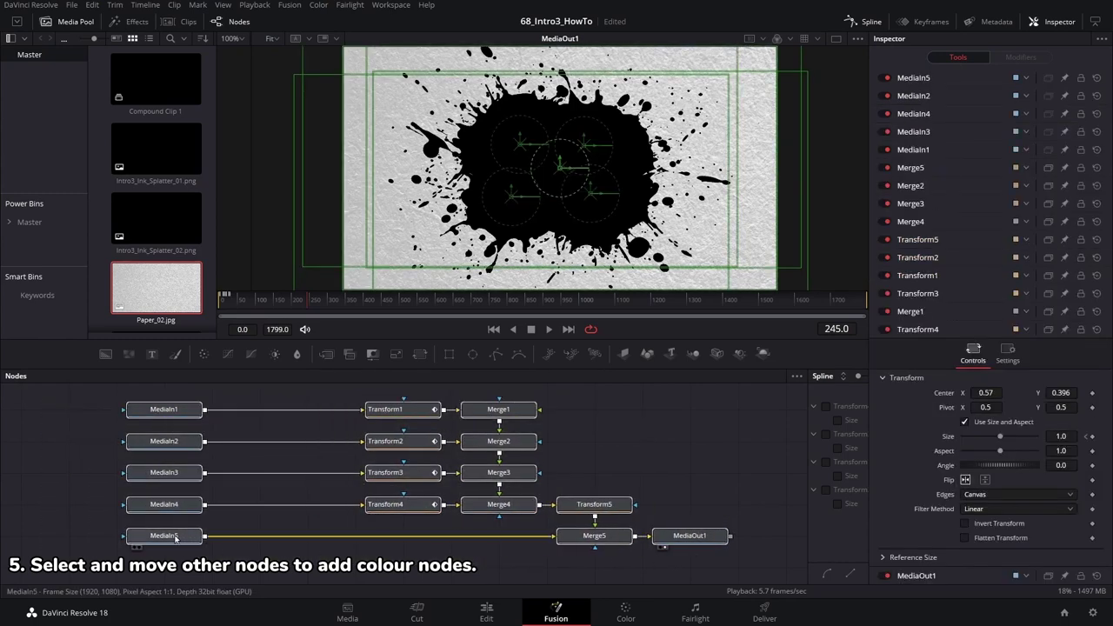
{"action": "left_click", "coordinate": [105, 354]}
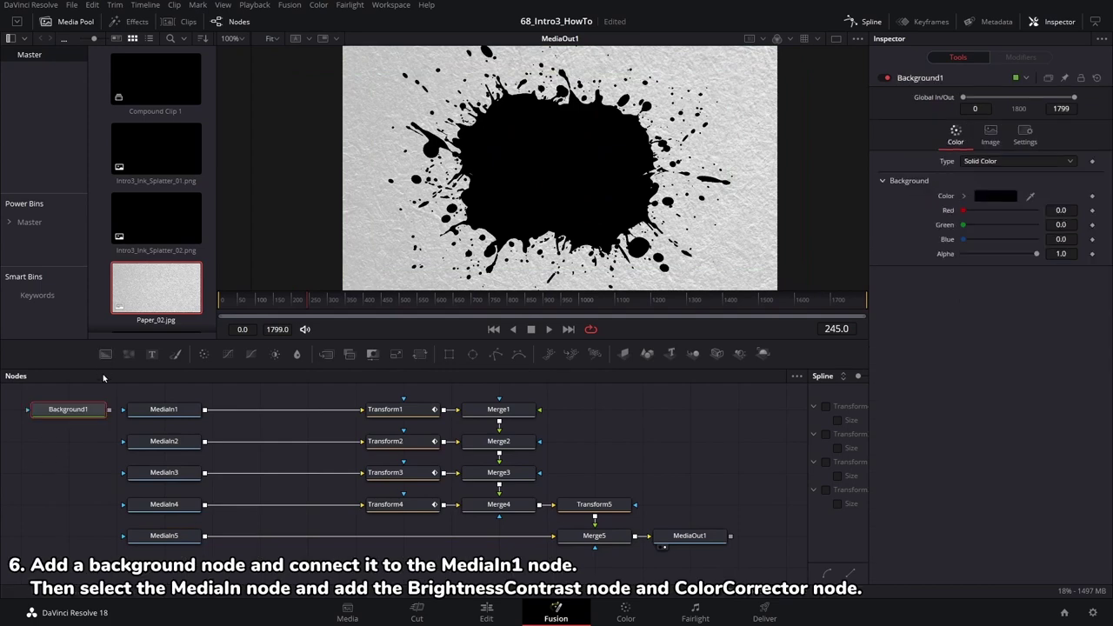
{"action": "left_click_drag", "start_coordinate": [110, 414], "coordinate": [149, 417]}
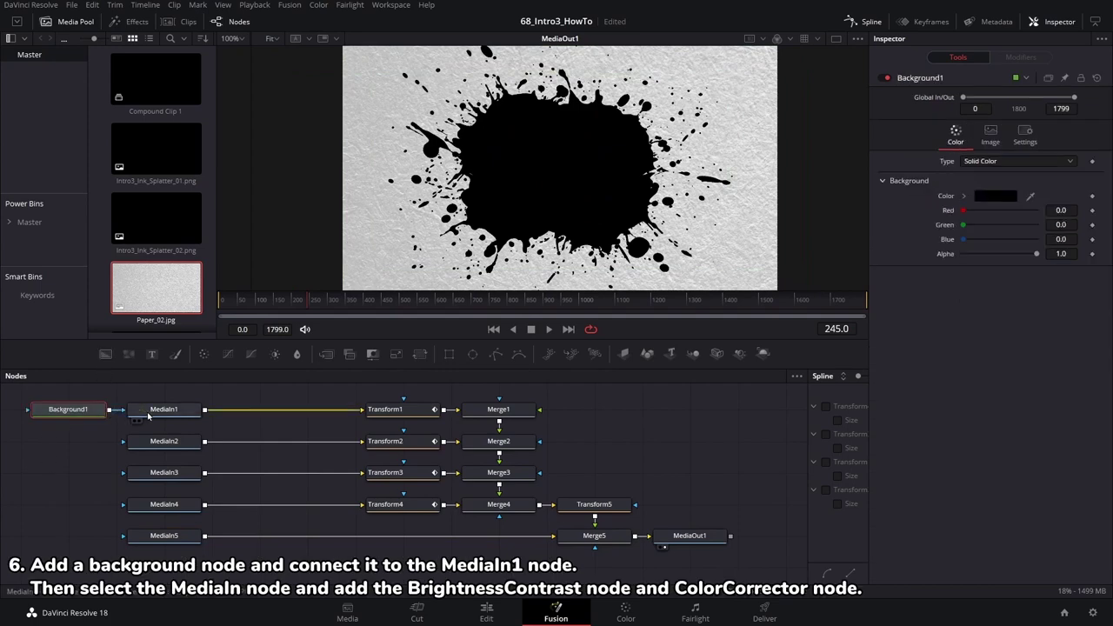
Step: Add BrightnessContrast1 and ColorCorrector1 after MediaIn1 and move the lower-row nodes aside
{"action": "left_click", "coordinate": [170, 413]}
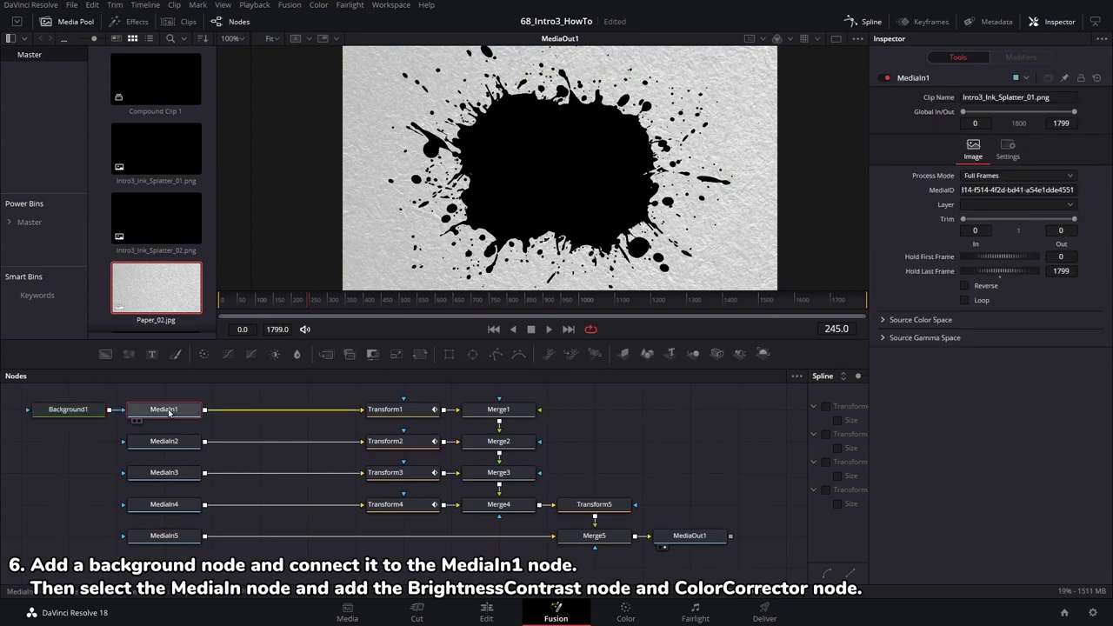
{"action": "left_click", "coordinate": [275, 355]}
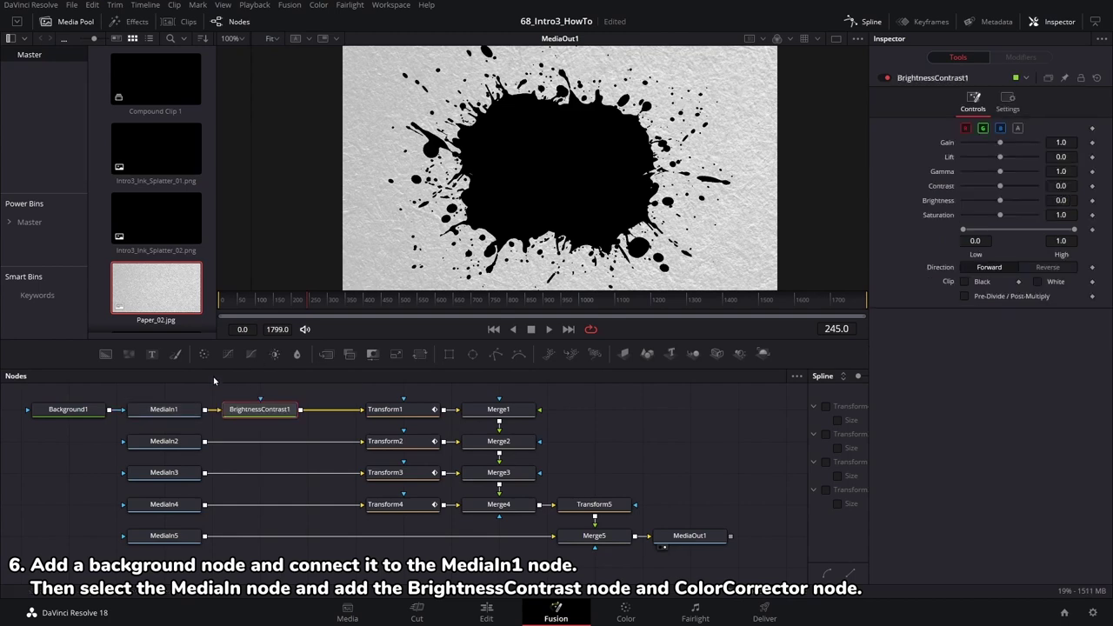
{"action": "left_click", "coordinate": [204, 355]}
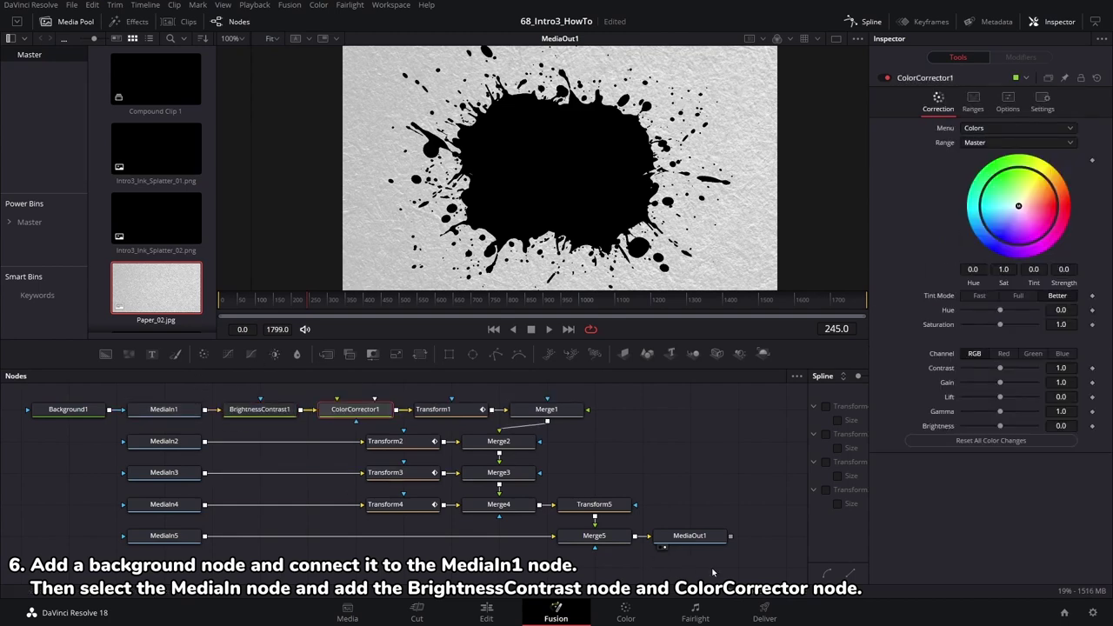
{"action": "left_click_drag", "start_coordinate": [713, 572], "coordinate": [364, 434]}
{"action": "left_click", "coordinate": [641, 436]}
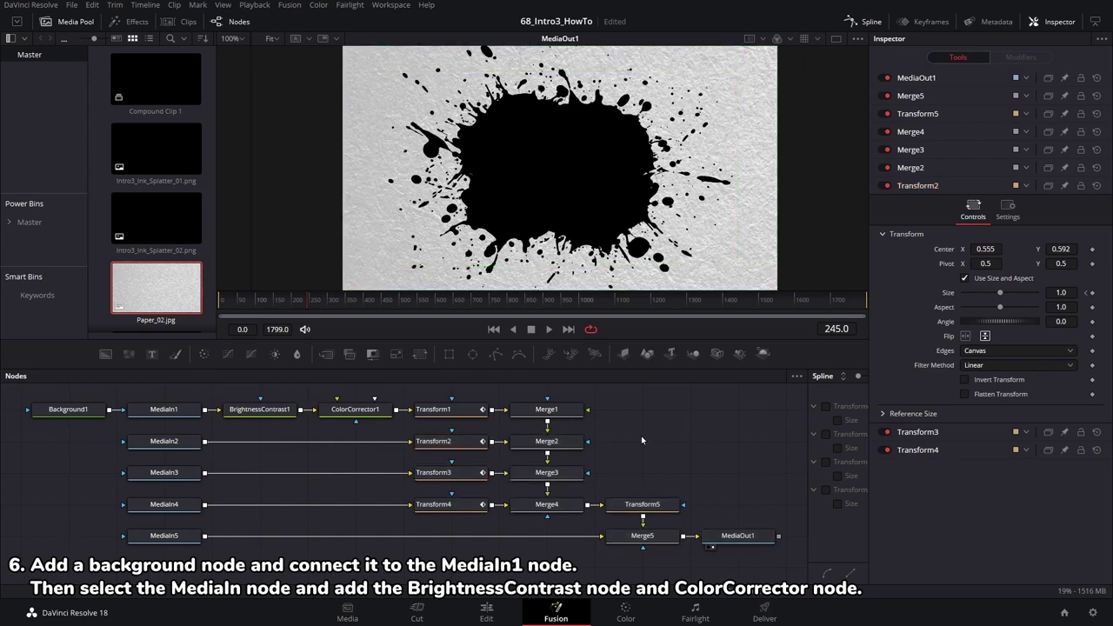
Step: Wire Background2 into MediaIn2 and add BrightnessContrast2 and ColorCorrector2 after it
{"action": "left_click", "coordinate": [67, 455]}
{"action": "left_click", "coordinate": [106, 353]}
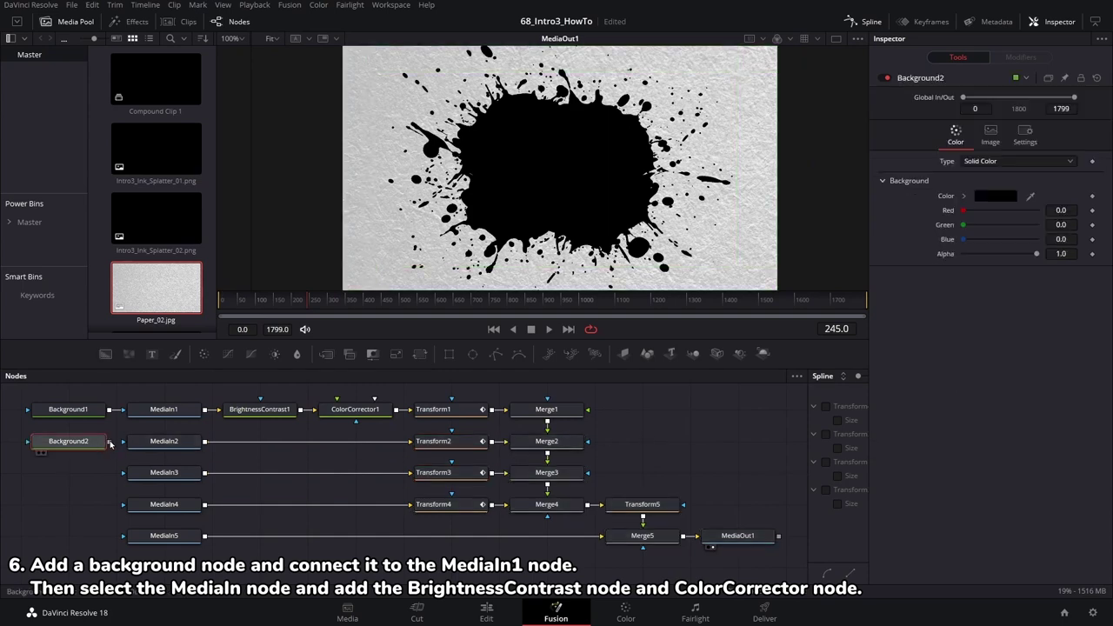
{"action": "left_click_drag", "start_coordinate": [109, 446], "coordinate": [149, 443]}
{"action": "left_click", "coordinate": [170, 444]}
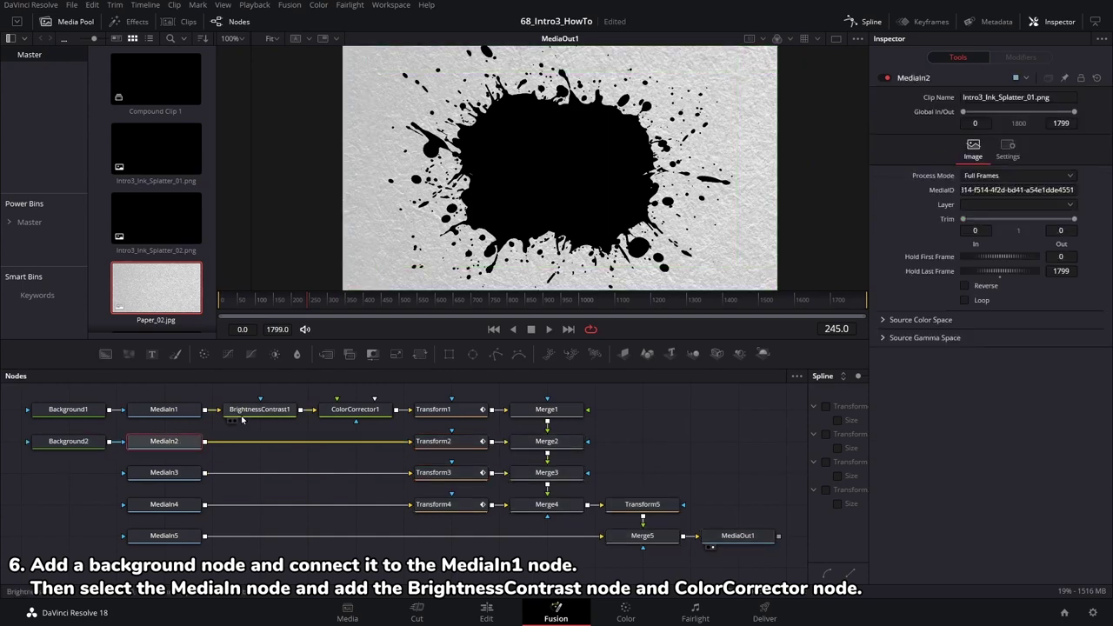
{"action": "left_click", "coordinate": [275, 356]}
{"action": "left_click", "coordinate": [204, 355]}
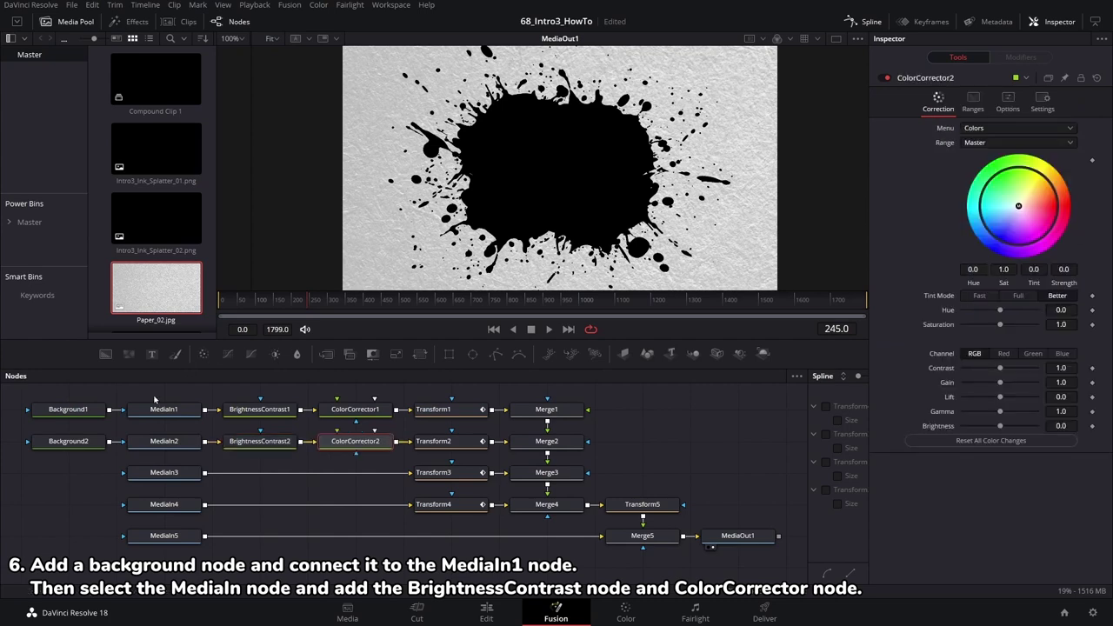
Step: Wire Background3 into MediaIn3 and add BrightnessContrast3 and ColorCorrector3 after it
{"action": "left_click", "coordinate": [105, 355]}
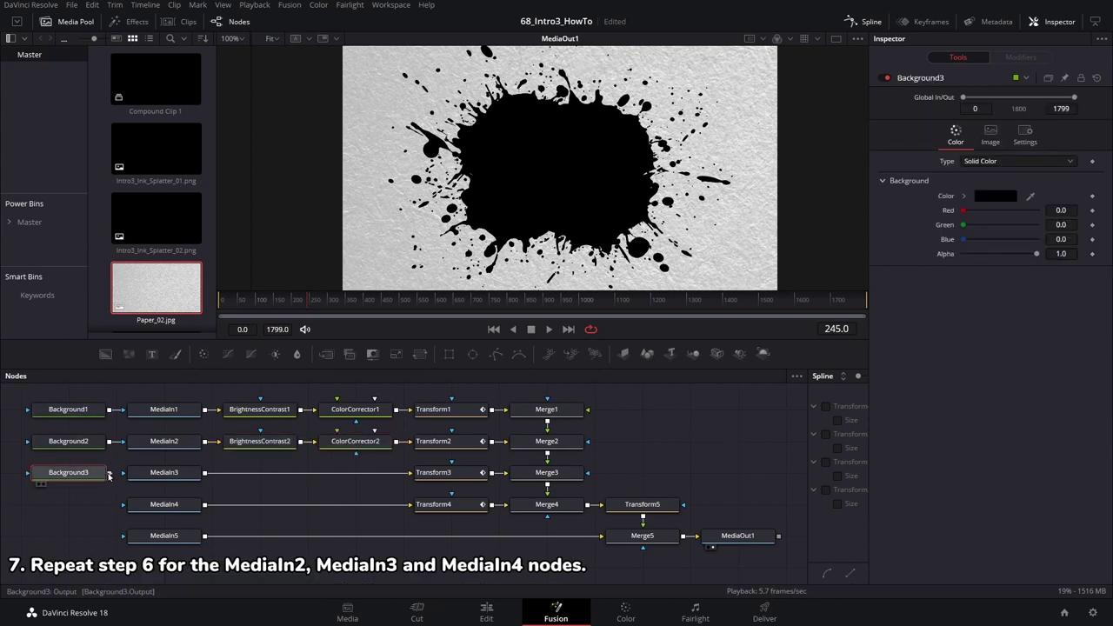
{"action": "left_click_drag", "start_coordinate": [109, 472], "coordinate": [148, 474]}
{"action": "left_click", "coordinate": [158, 477]}
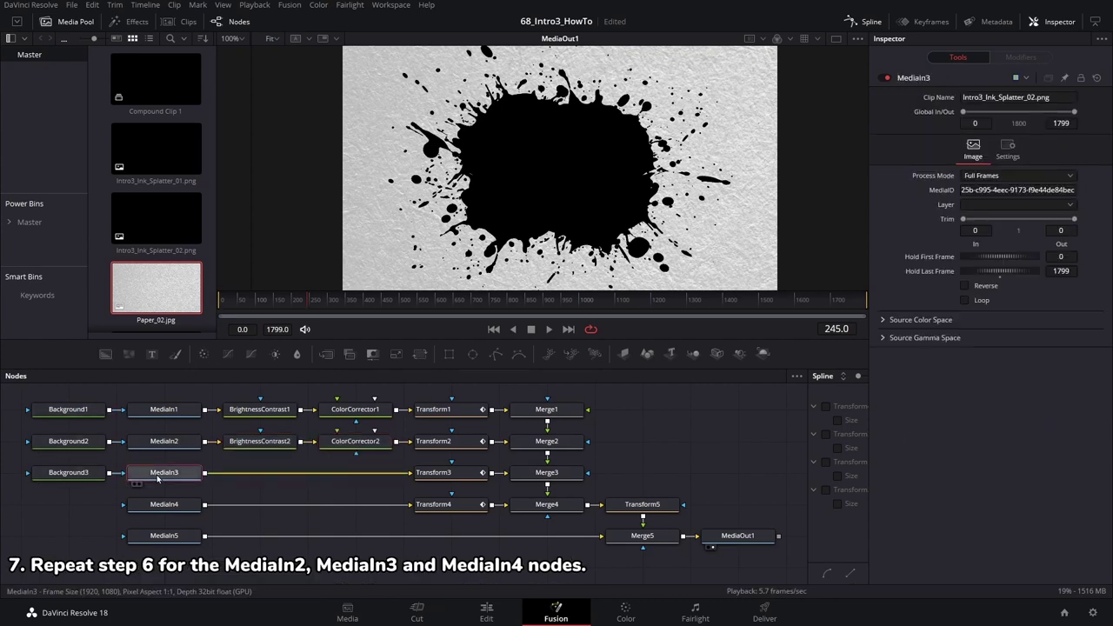
{"action": "left_click", "coordinate": [275, 355]}
{"action": "left_click", "coordinate": [205, 354]}
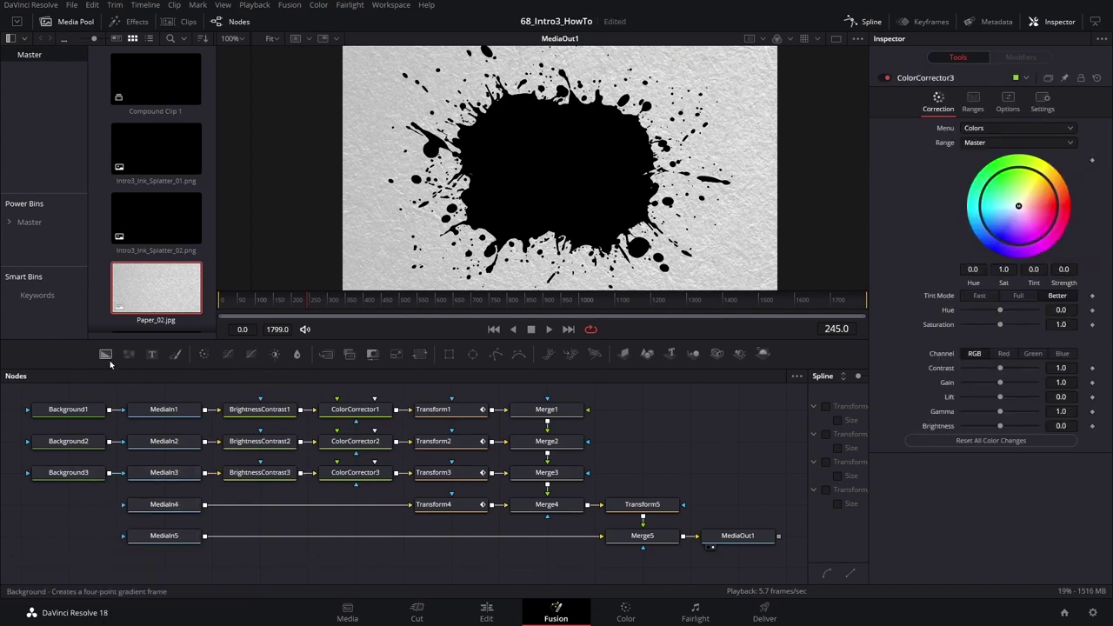
Step: Wire Background4 into MediaIn4 and add BrightnessContrast4 and ColorCorrector4 after it
{"action": "left_click", "coordinate": [108, 357]}
{"action": "left_click_drag", "start_coordinate": [108, 504], "coordinate": [165, 506]}
{"action": "left_click", "coordinate": [179, 508]}
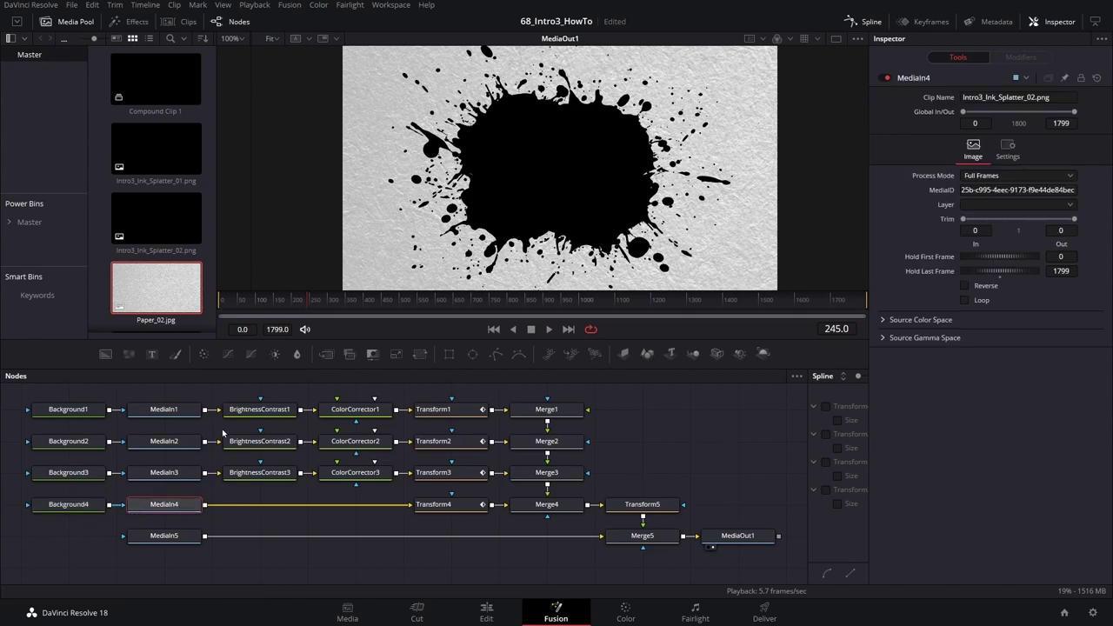
{"action": "left_click", "coordinate": [274, 354]}
{"action": "left_click", "coordinate": [204, 354]}
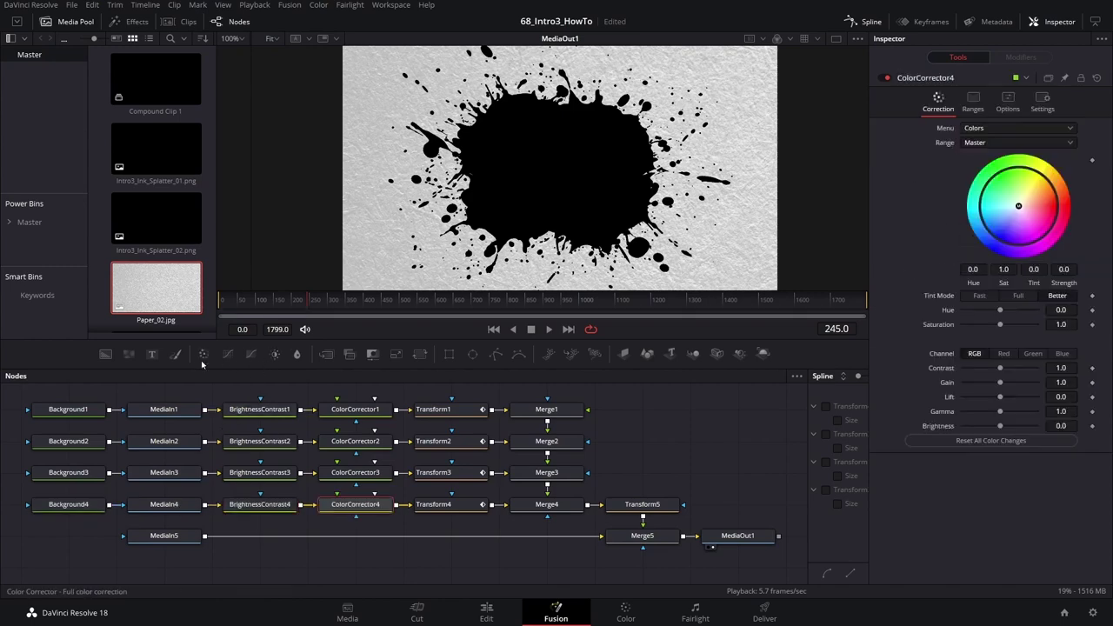
{"action": "left_click", "coordinate": [239, 410]}
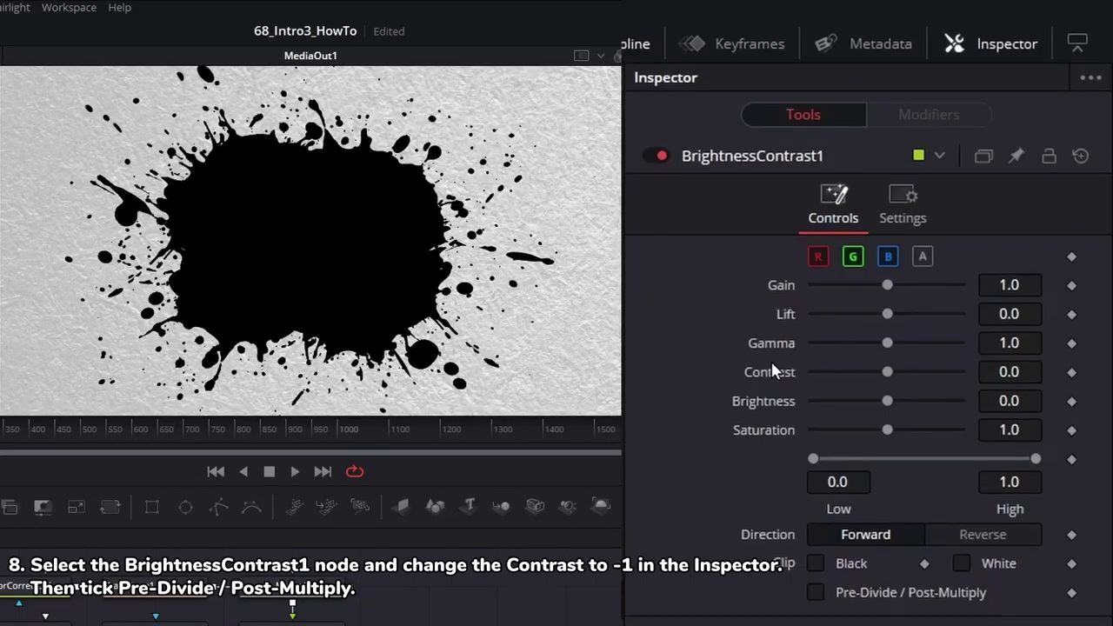
Step: Make the first splatter yellow: Contrast -1, Pre-Divide/Post-Multiply on, Background1 Alpha 0.591
{"action": "left_click_drag", "start_coordinate": [884, 372], "coordinate": [717, 371]}
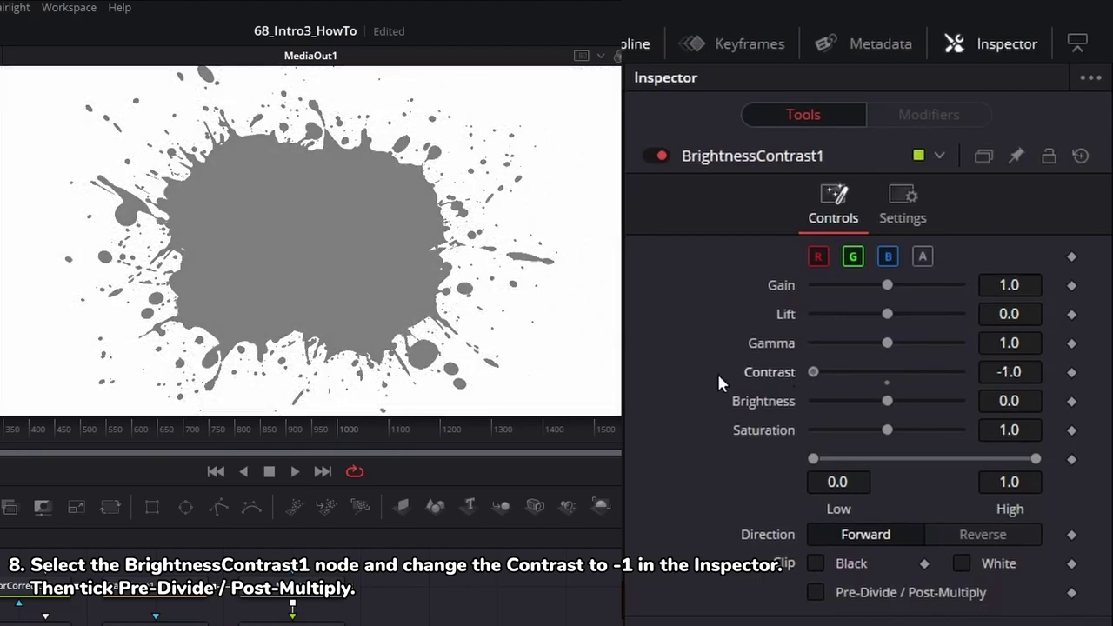
{"action": "left_click", "coordinate": [815, 594]}
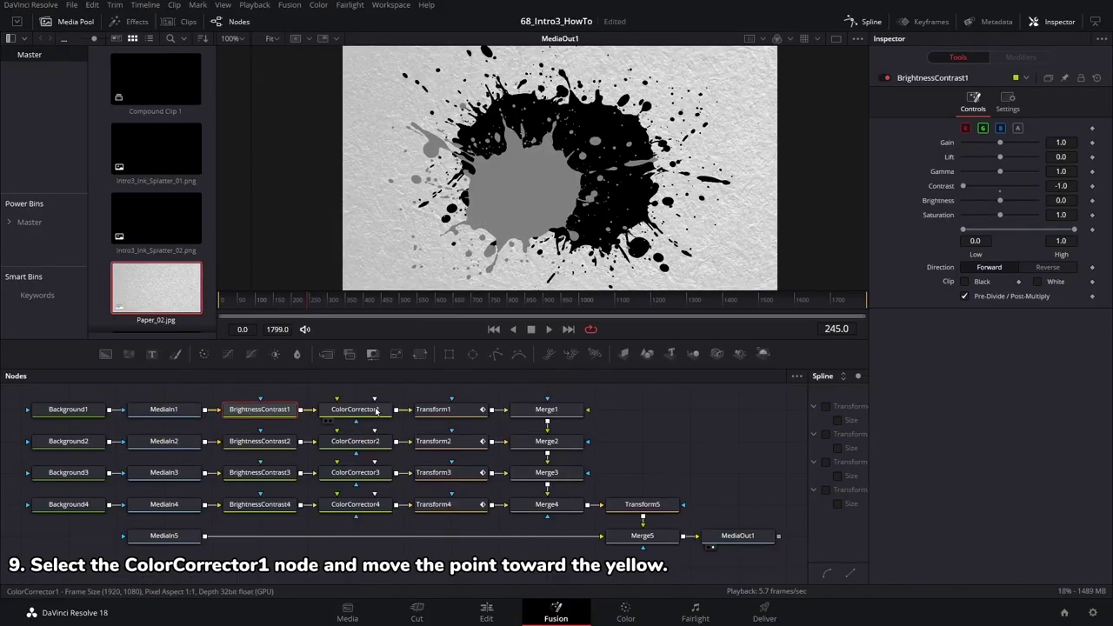
{"action": "left_click", "coordinate": [370, 415]}
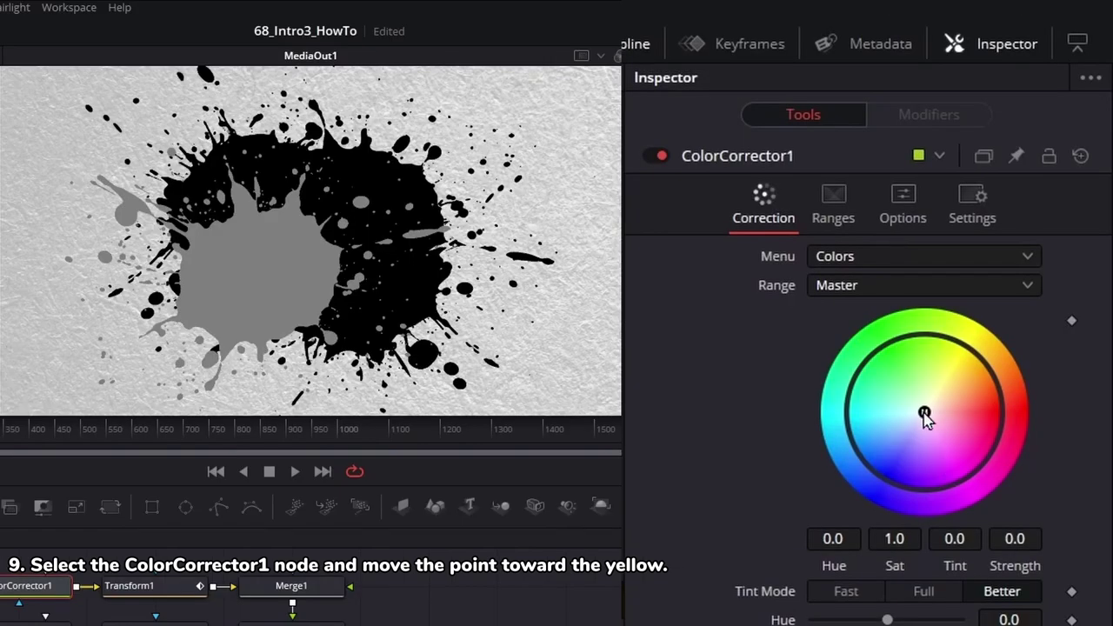
{"action": "left_click_drag", "start_coordinate": [1019, 206], "coordinate": [1033, 186]}
{"action": "left_click_drag", "start_coordinate": [952, 375], "coordinate": [959, 378]}
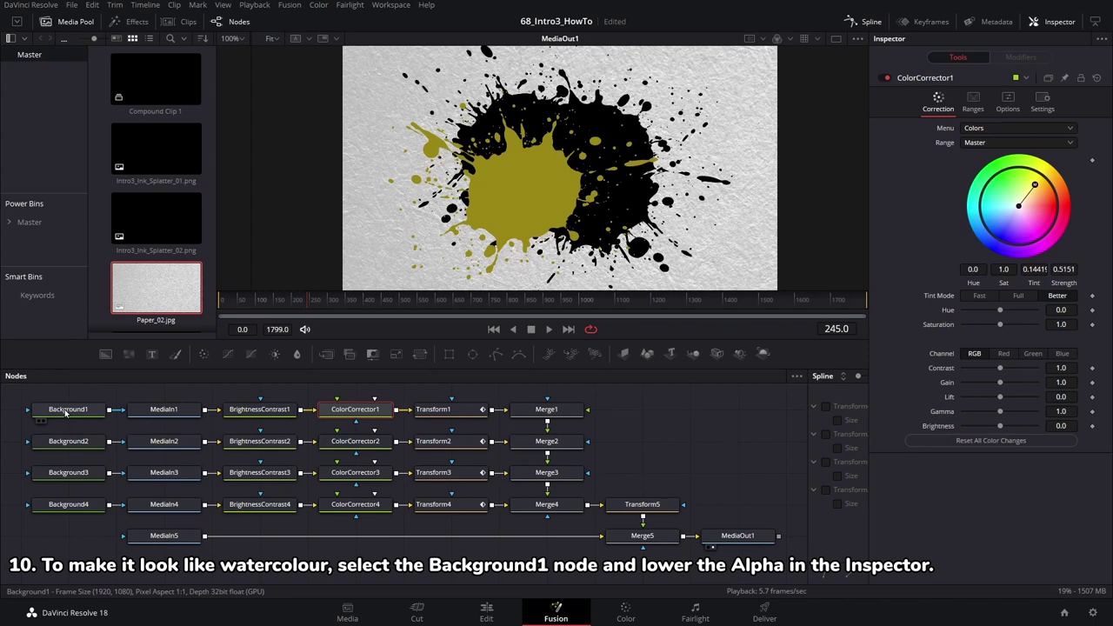
{"action": "left_click", "coordinate": [65, 410]}
{"action": "left_click_drag", "start_coordinate": [959, 510], "coordinate": [901, 508]}
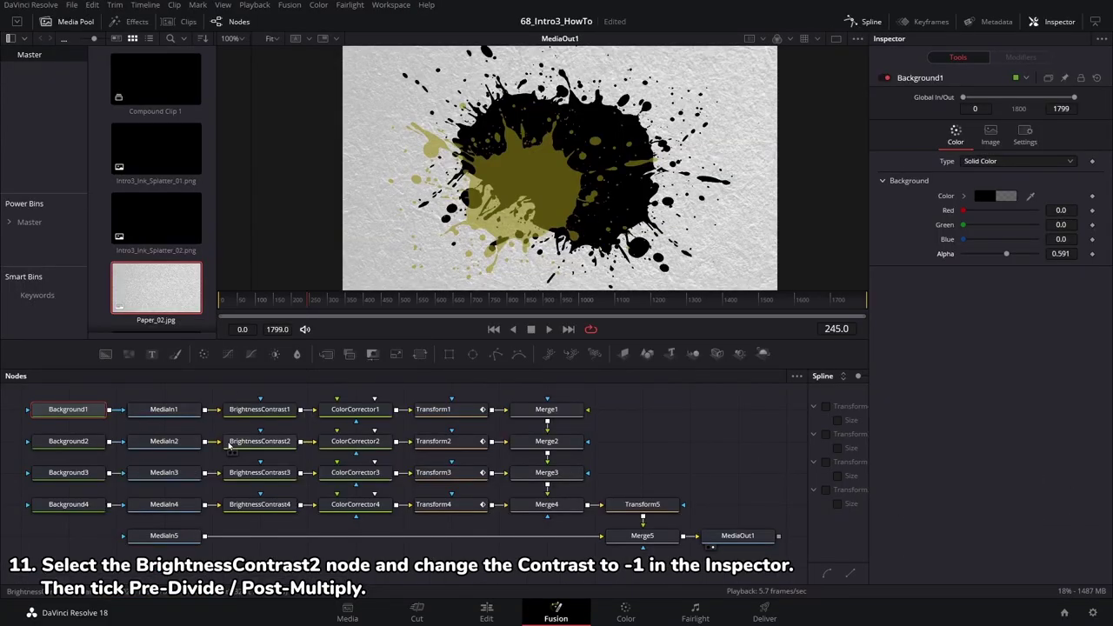
Step: Make the second splatter green: Contrast -1, Pre-Divide/Post-Multiply on, Background2 Alpha 0.74
{"action": "left_click", "coordinate": [258, 443]}
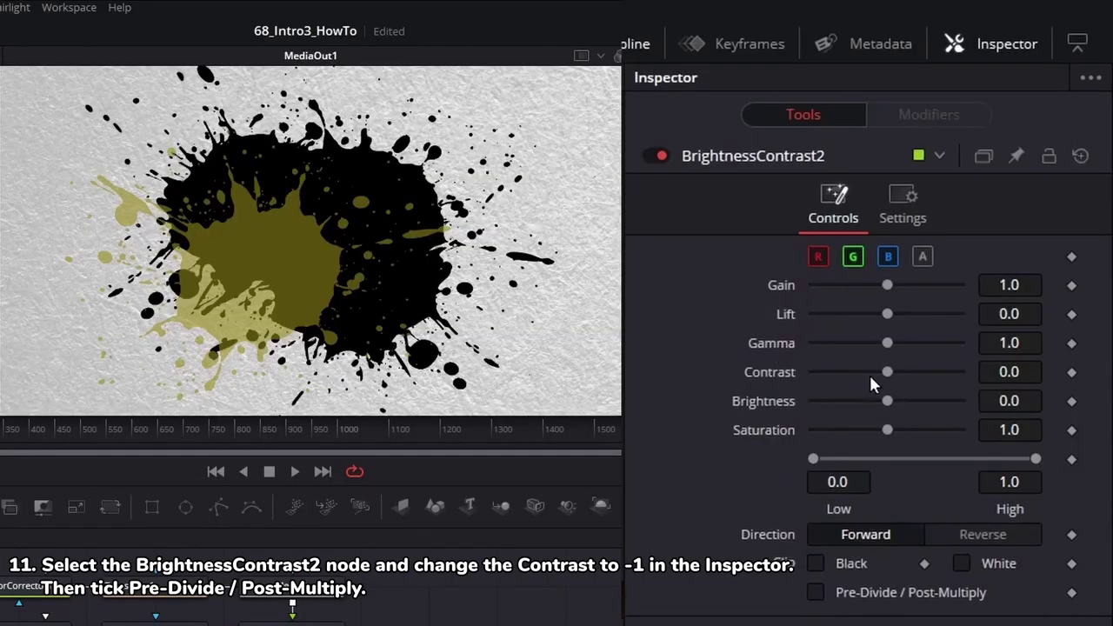
{"action": "left_click_drag", "start_coordinate": [883, 373], "coordinate": [765, 387]}
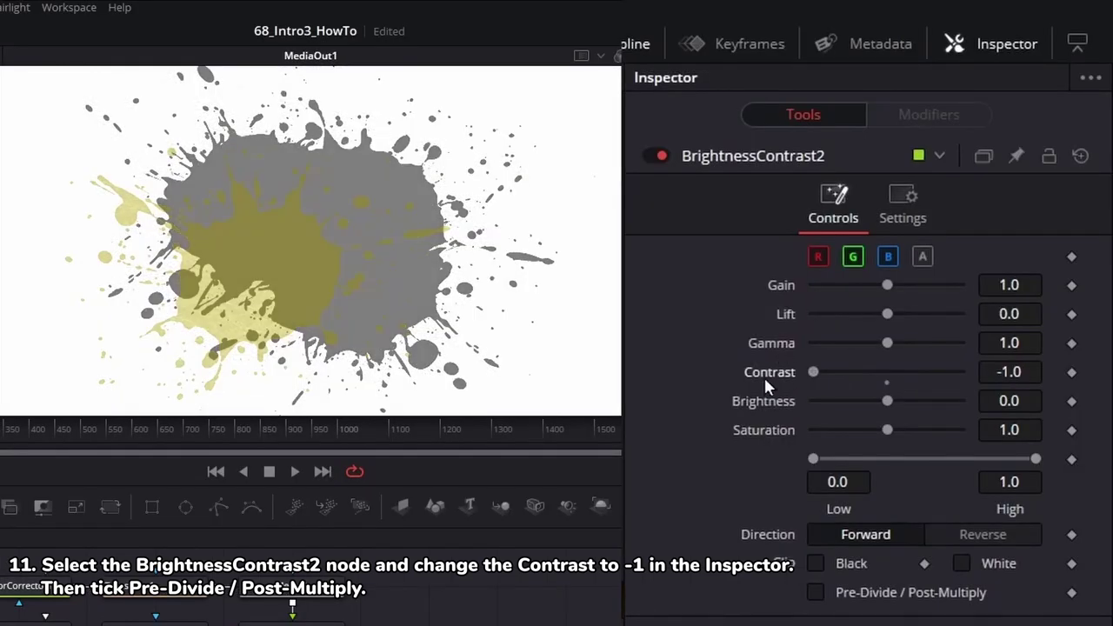
{"action": "left_click", "coordinate": [817, 593]}
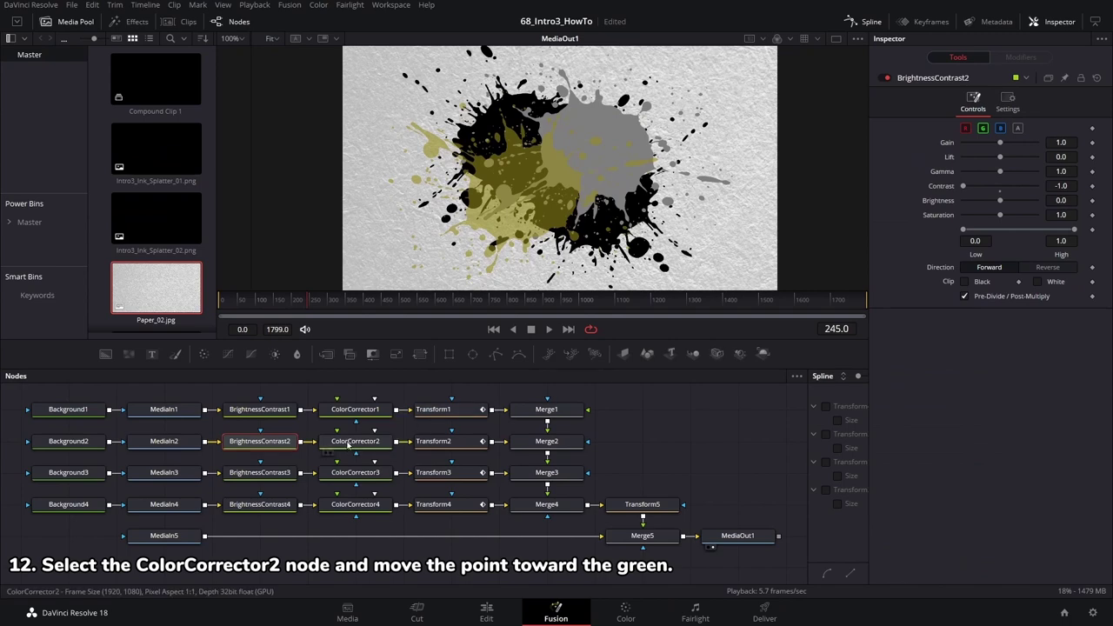
{"action": "left_click", "coordinate": [348, 444]}
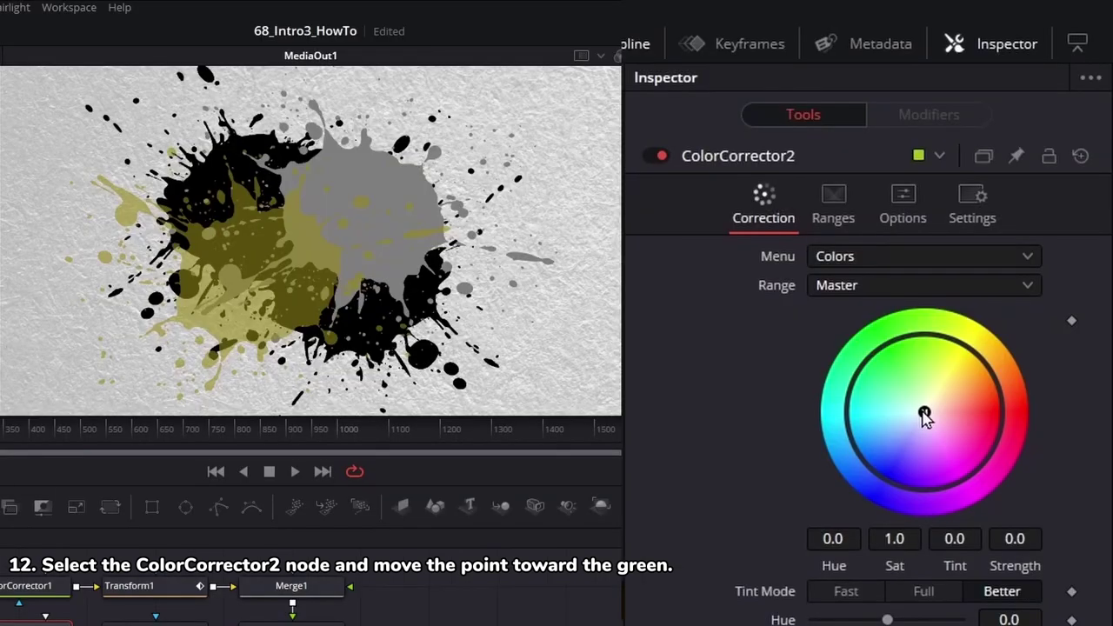
{"action": "left_click_drag", "start_coordinate": [924, 417], "coordinate": [927, 380]}
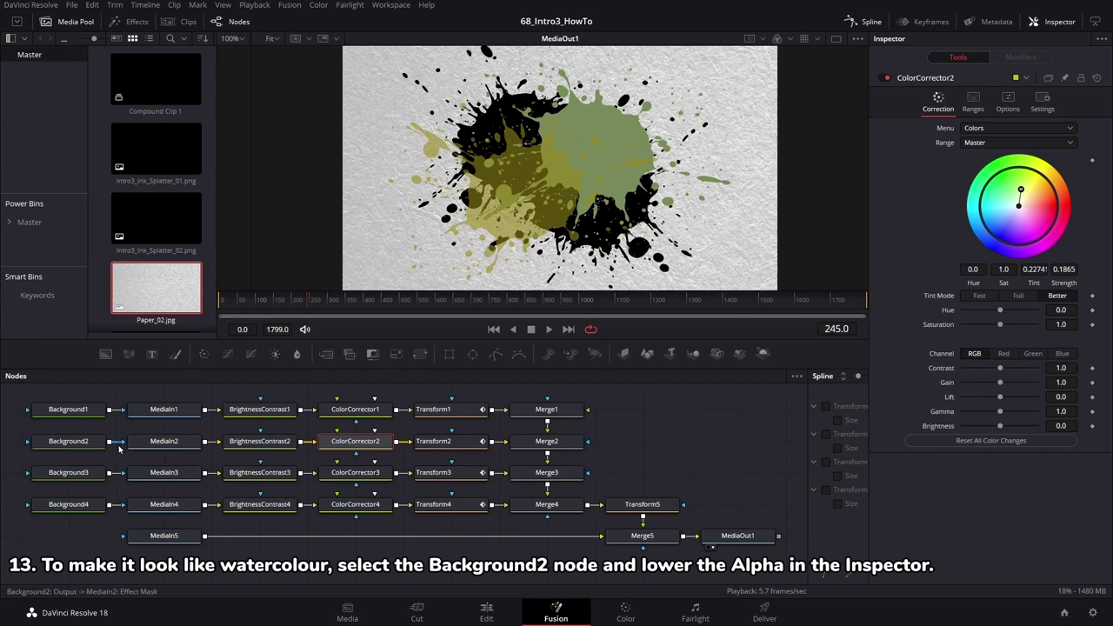
{"action": "left_click", "coordinate": [83, 442]}
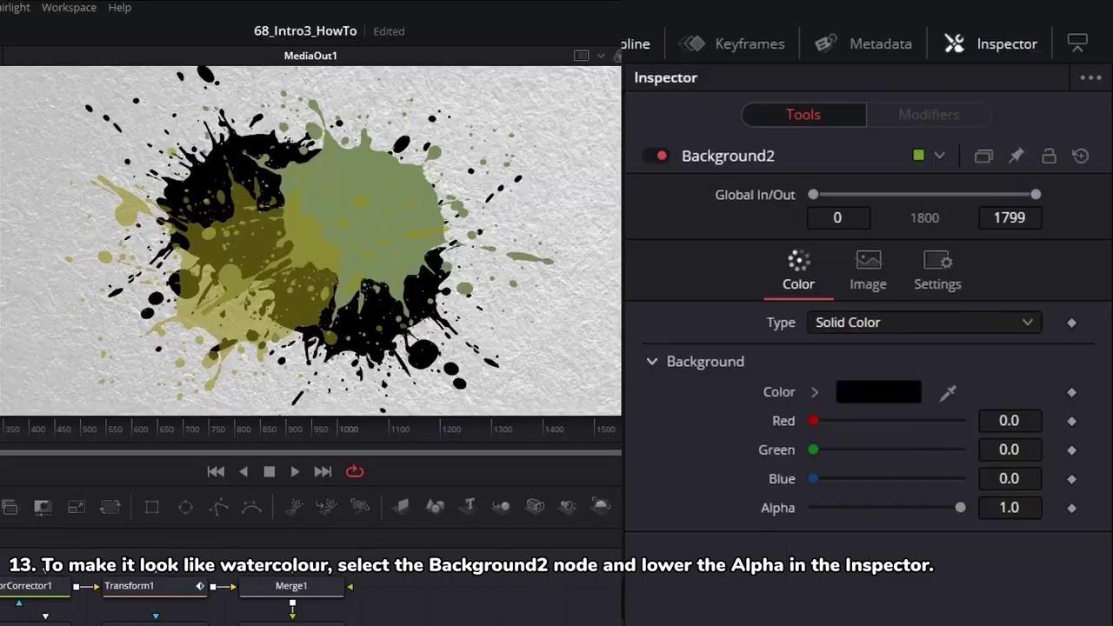
{"action": "left_click_drag", "start_coordinate": [960, 507], "coordinate": [918, 505]}
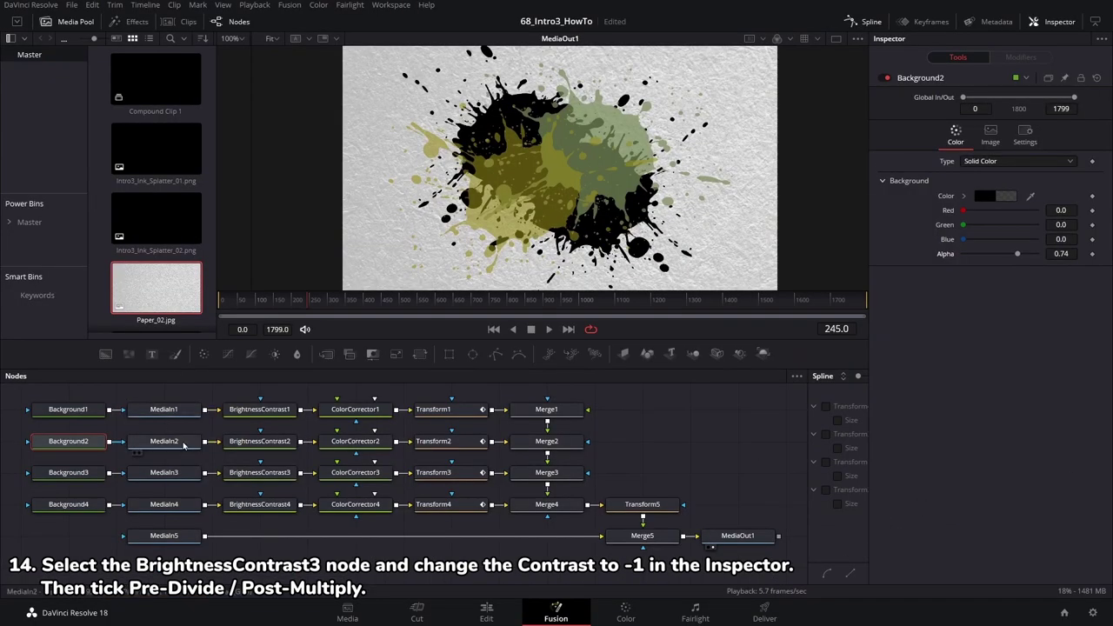
Step: Make the third splatter red: Contrast -1, Pre-Divide/Post-Multiply on, Background3 Alpha about 0.78
{"action": "left_click", "coordinate": [237, 473]}
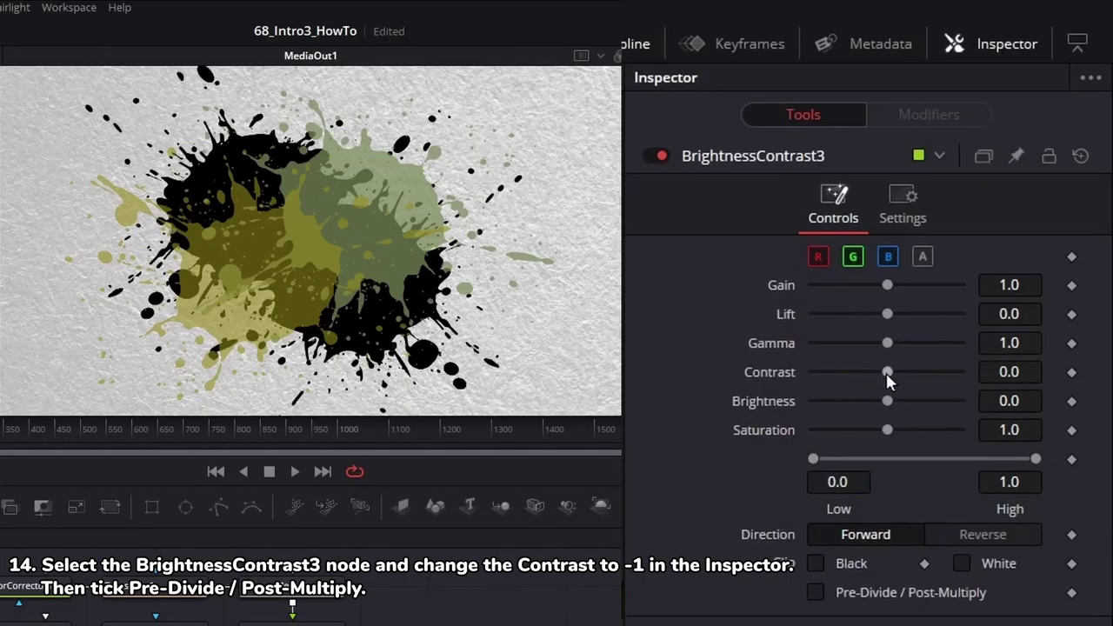
{"action": "left_click_drag", "start_coordinate": [1000, 186], "coordinate": [928, 185]}
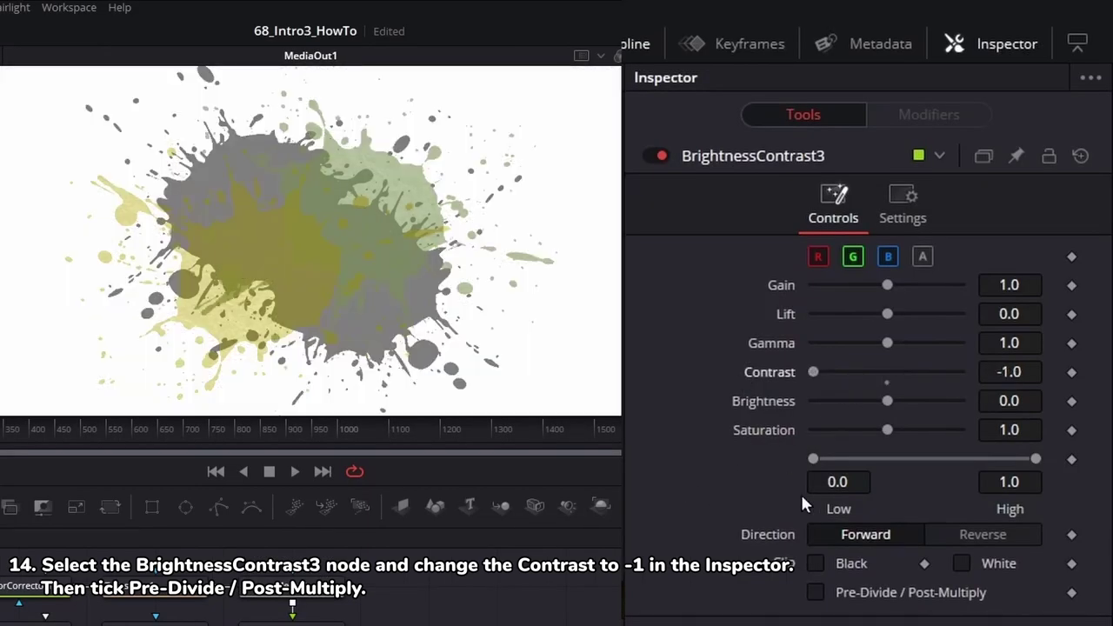
{"action": "left_click", "coordinate": [816, 592]}
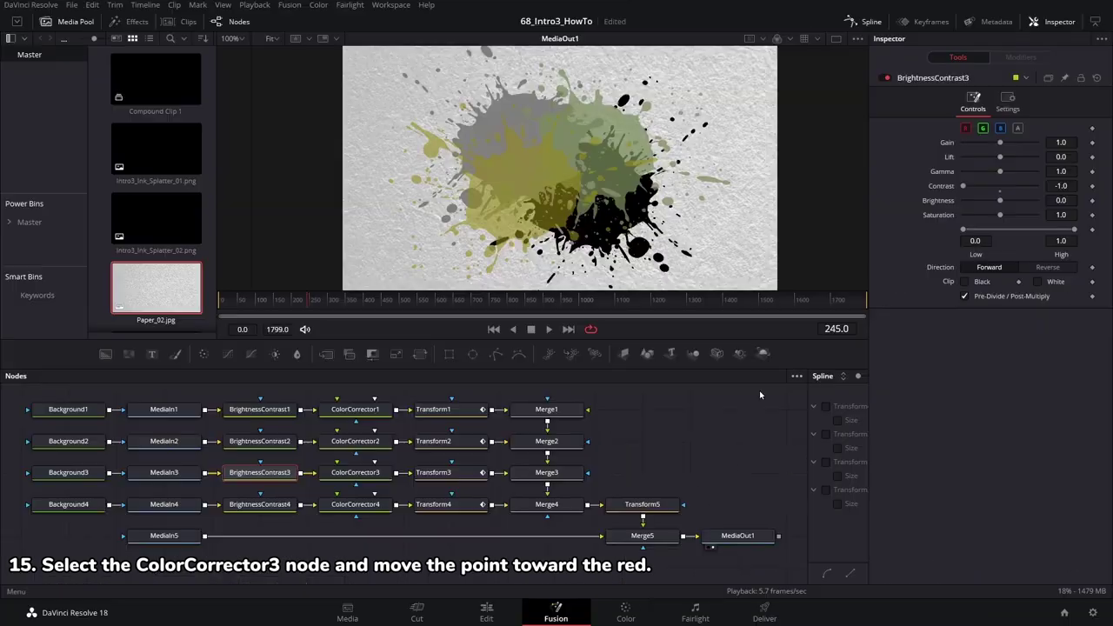
{"action": "left_click", "coordinate": [360, 477]}
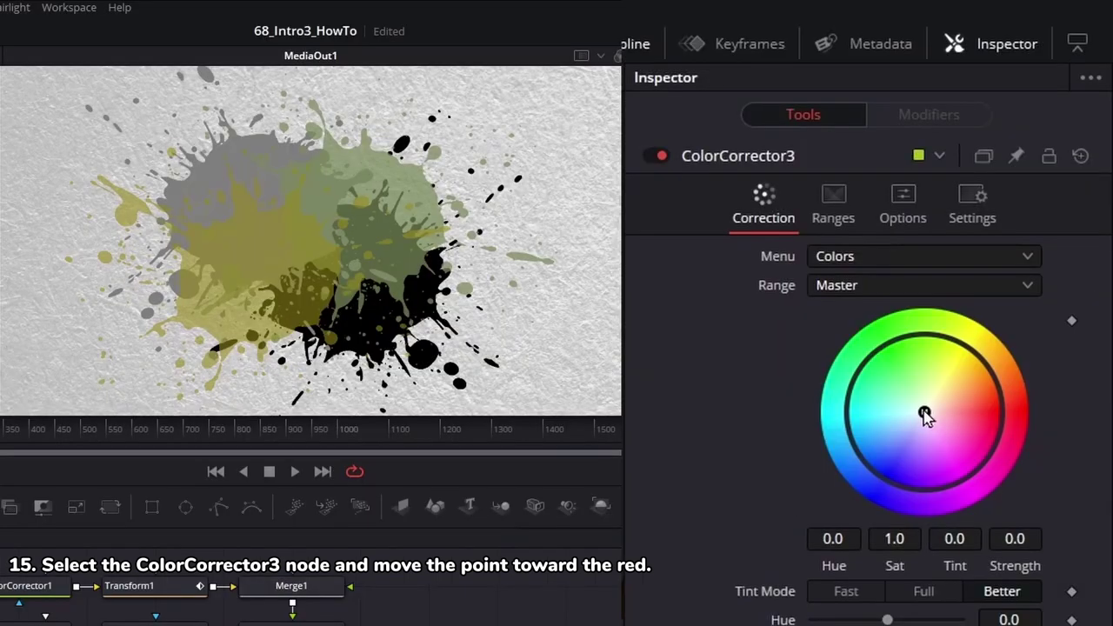
{"action": "mouse_move", "coordinate": [924, 415]}
{"action": "left_mouse_down"}
{"action": "mouse_move", "coordinate": [953, 395]}
{"action": "mouse_move", "coordinate": [950, 409]}
{"action": "left_mouse_up"}
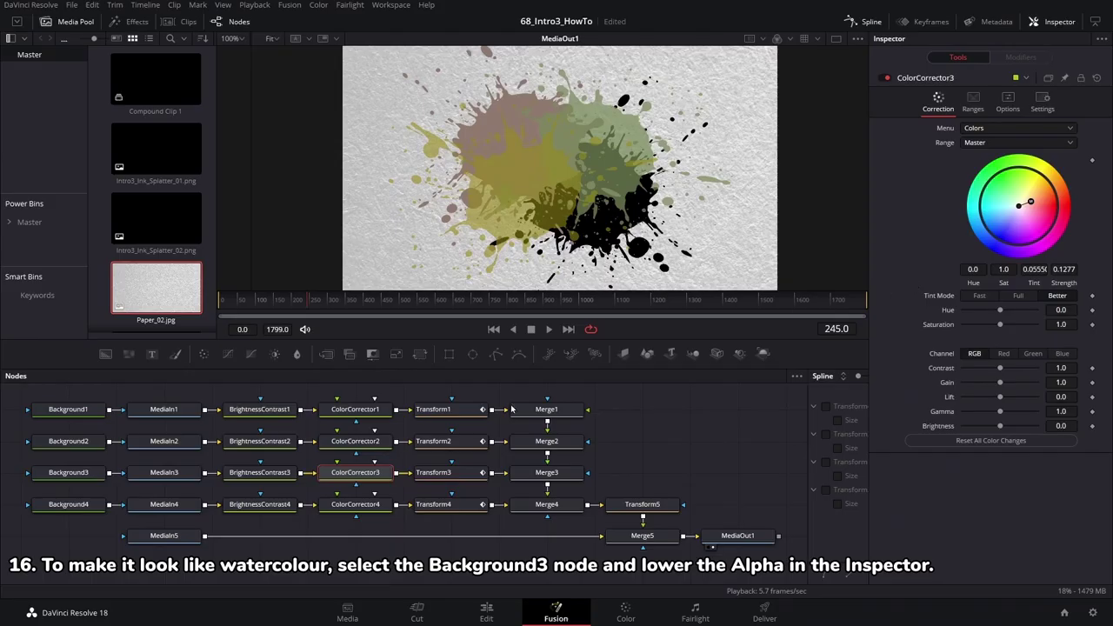
{"action": "left_click", "coordinate": [68, 476]}
{"action": "mouse_move", "coordinate": [959, 507]}
{"action": "left_mouse_down"}
{"action": "mouse_move", "coordinate": [924, 507]}
{"action": "mouse_move", "coordinate": [934, 507]}
{"action": "mouse_move", "coordinate": [926, 496]}
{"action": "left_mouse_up"}
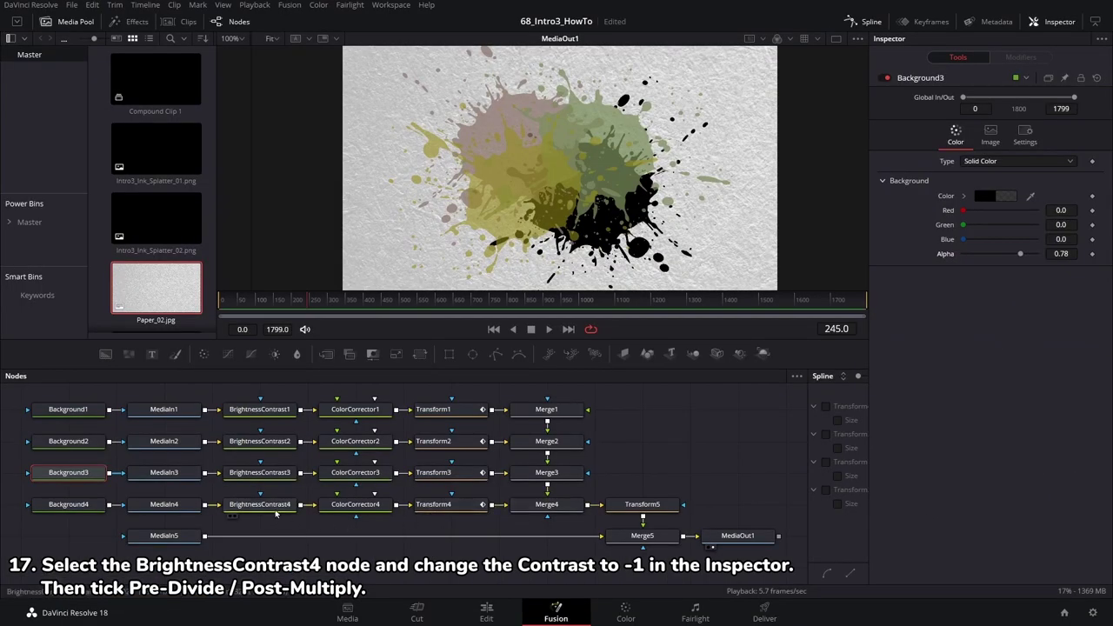
Step: Make the fourth splatter blue: Contrast -1, Pre-Divide/Post-Multiply on, Background4 Alpha 0.827
{"action": "left_click", "coordinate": [259, 505]}
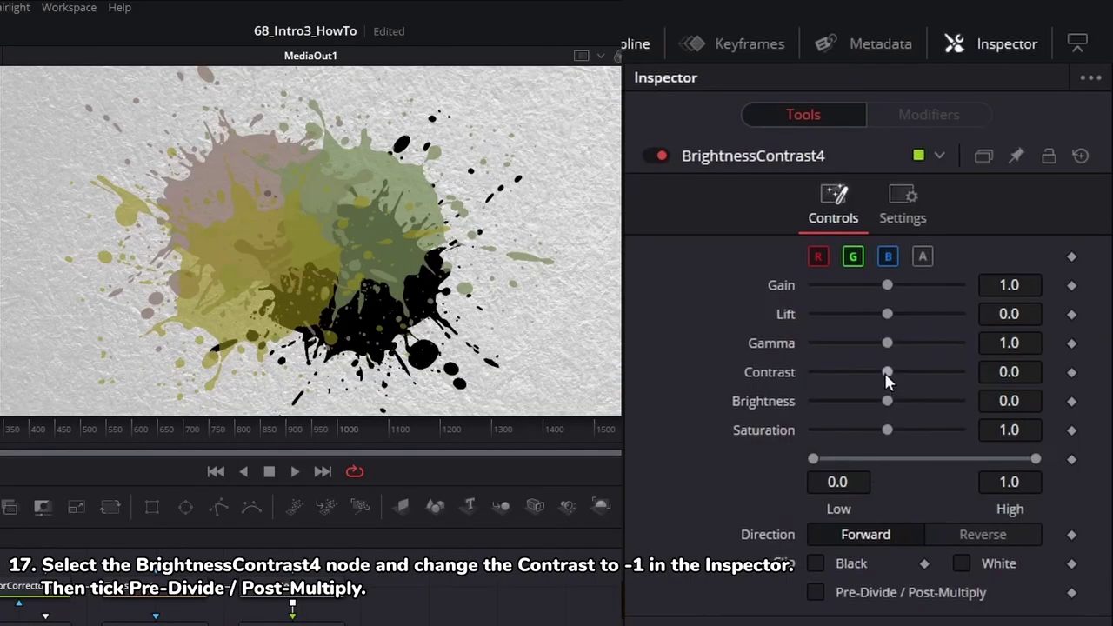
{"action": "left_click_drag", "start_coordinate": [887, 373], "coordinate": [761, 391]}
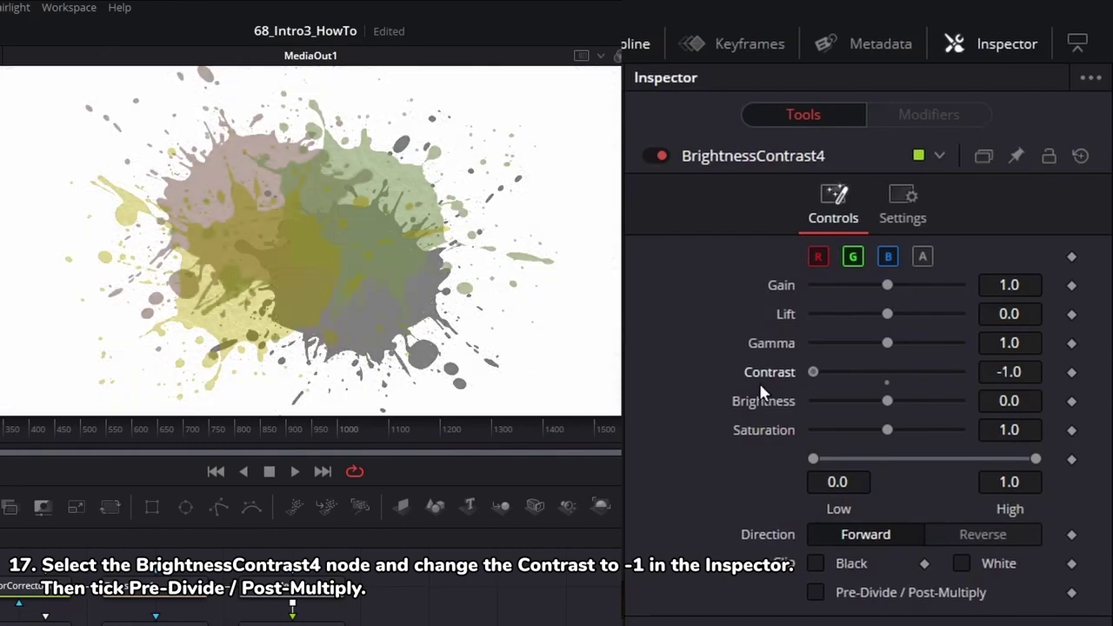
{"action": "left_click", "coordinate": [816, 593]}
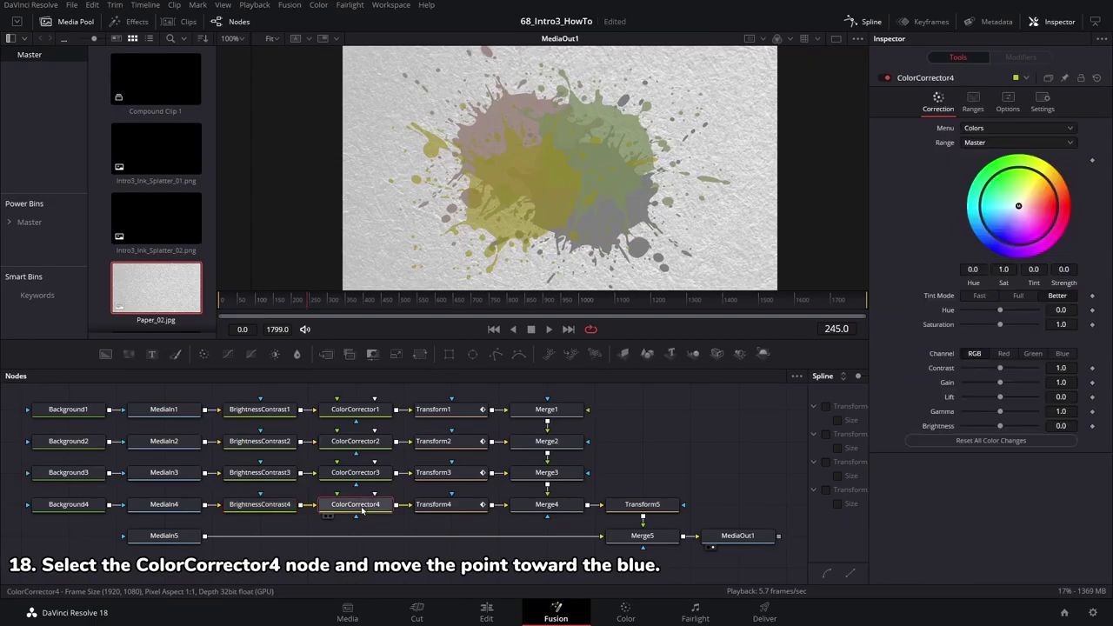
{"action": "left_click", "coordinate": [363, 509]}
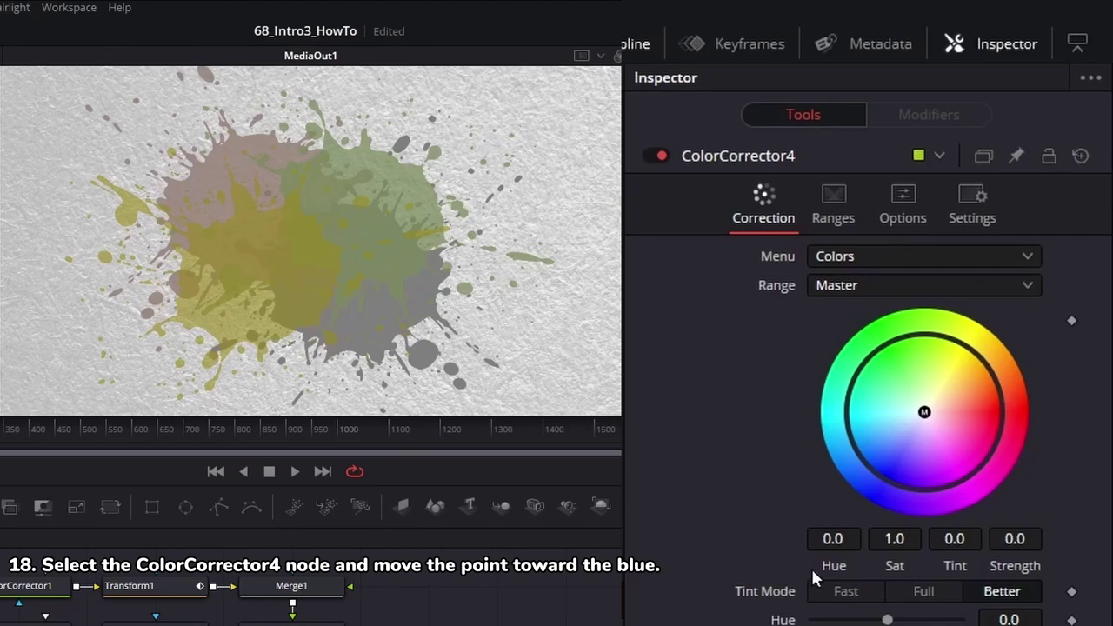
{"action": "mouse_move", "coordinate": [925, 412]}
{"action": "left_mouse_down"}
{"action": "mouse_move", "coordinate": [898, 410]}
{"action": "mouse_move", "coordinate": [911, 415]}
{"action": "left_mouse_up"}
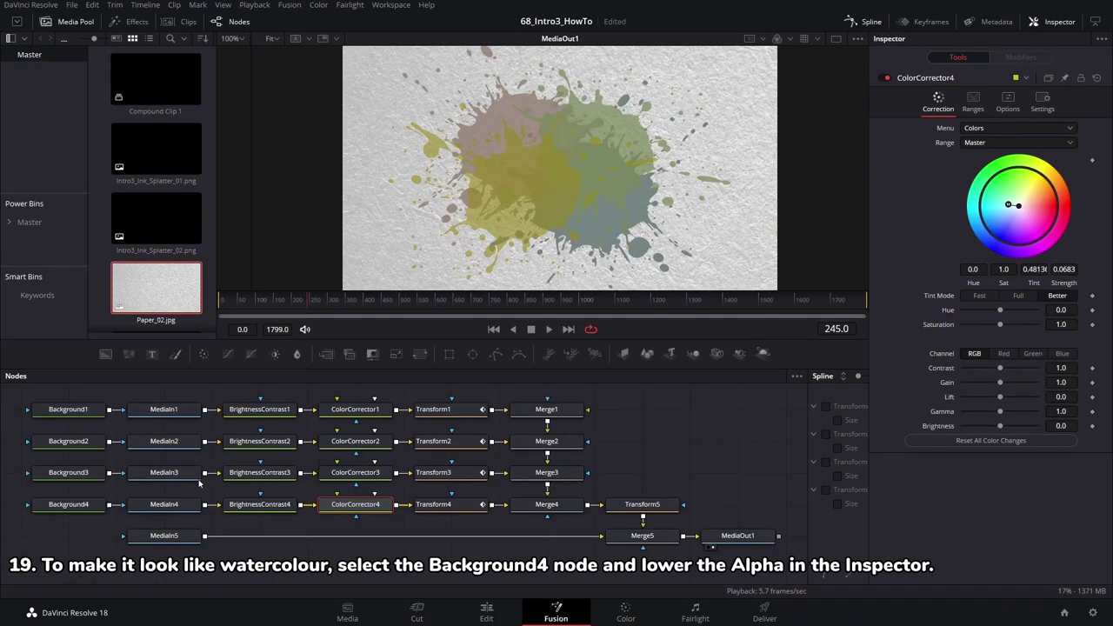
{"action": "left_click", "coordinate": [67, 504]}
{"action": "left_click_drag", "start_coordinate": [1038, 253], "coordinate": [1020, 253]}
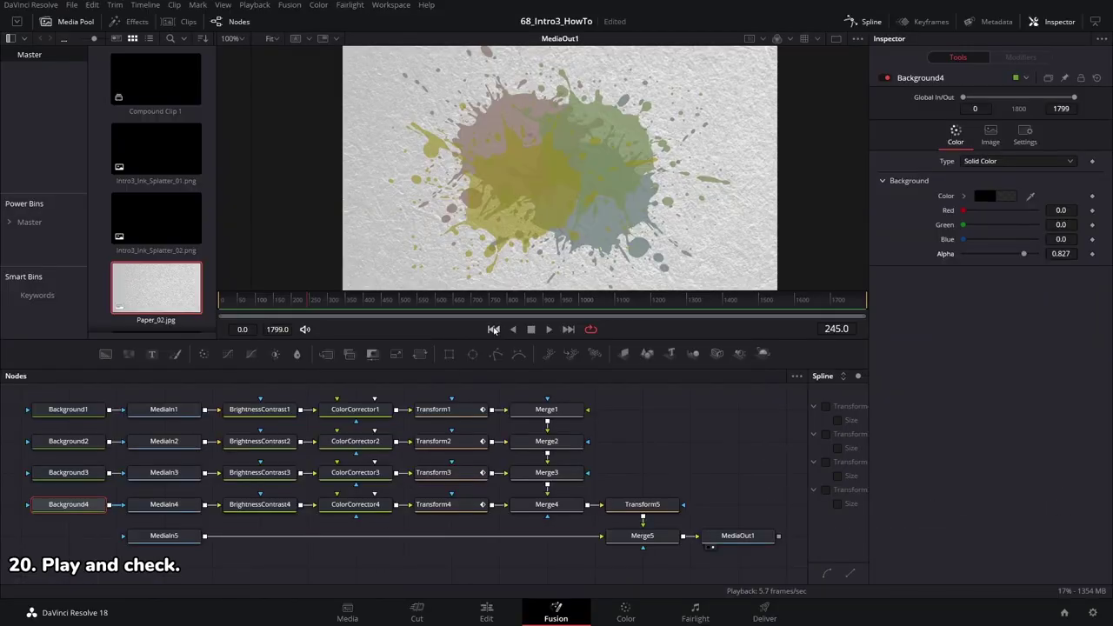
Step: Play the composition from the start to check the splatter colours
{"action": "left_click", "coordinate": [493, 329]}
{"action": "left_click", "coordinate": [548, 329]}
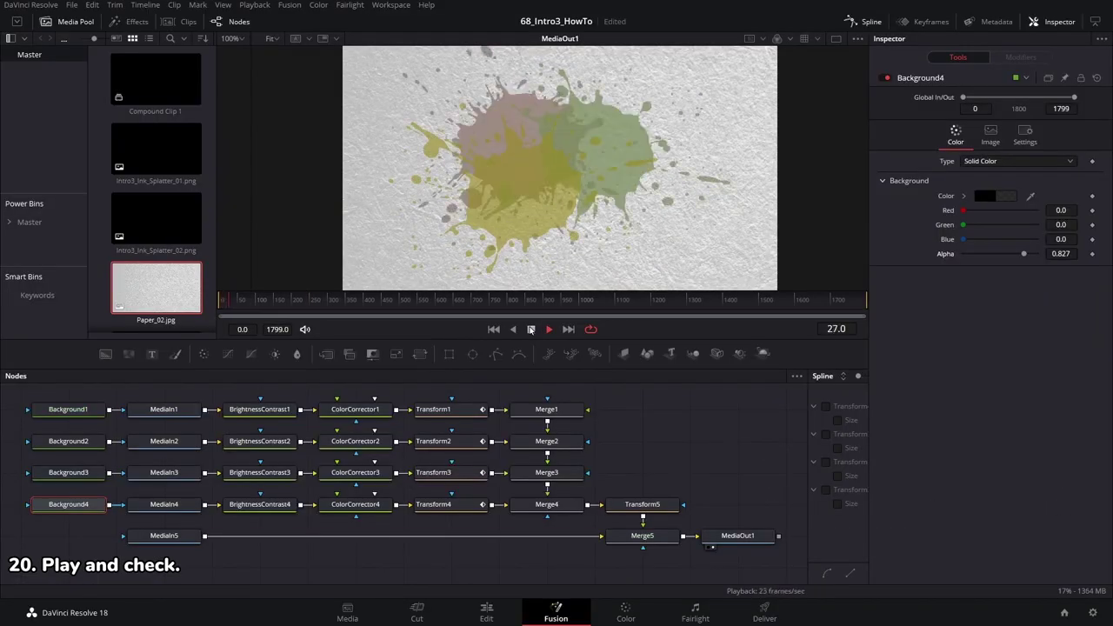
{"action": "left_click", "coordinate": [531, 329]}
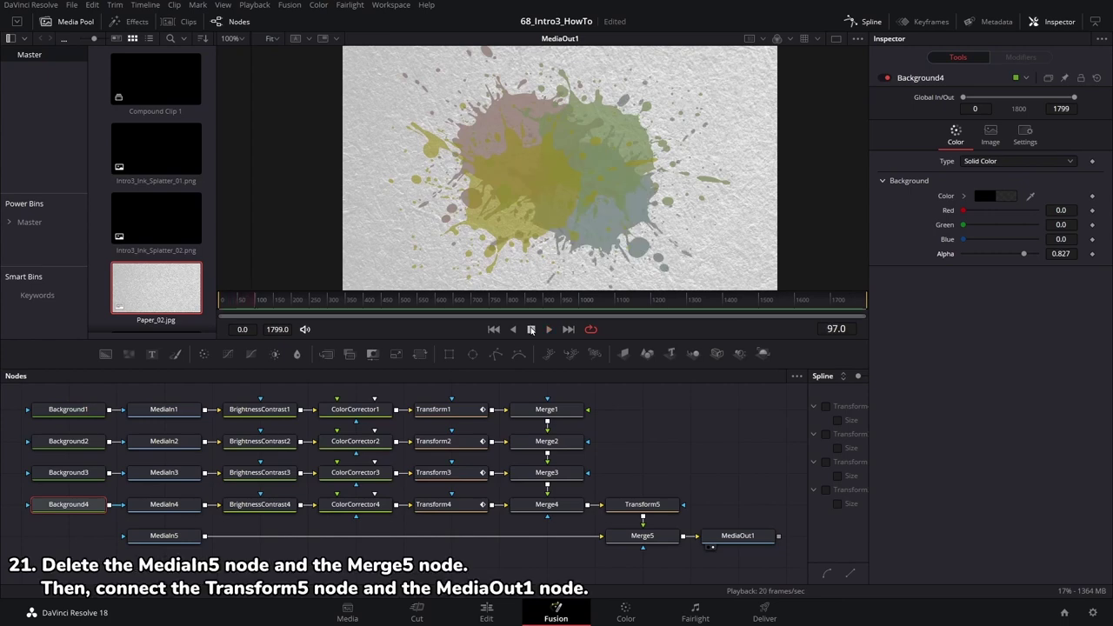
Step: Delete MediaIn5 and Merge5 and connect Transform5 directly to MediaOut1
{"action": "left_click_drag", "start_coordinate": [657, 572], "coordinate": [177, 540]}
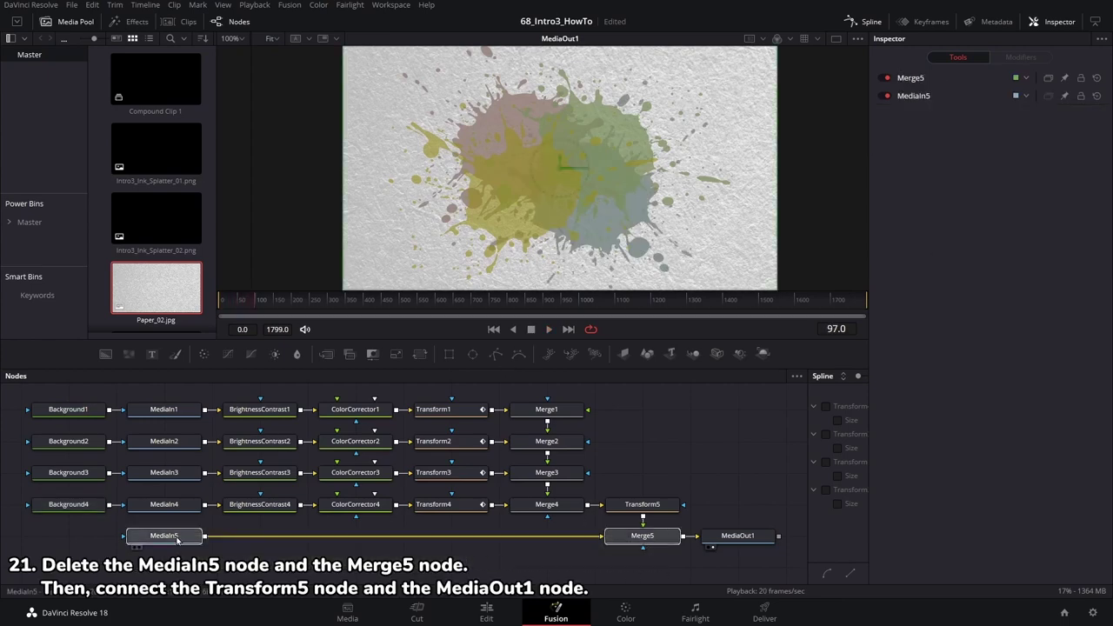
{"action": "key", "text": "Delete"}
{"action": "mouse_move", "coordinate": [683, 505]}
{"action": "left_mouse_down"}
{"action": "mouse_move", "coordinate": [720, 537]}
{"action": "mouse_move", "coordinate": [720, 508]}
{"action": "left_mouse_up"}
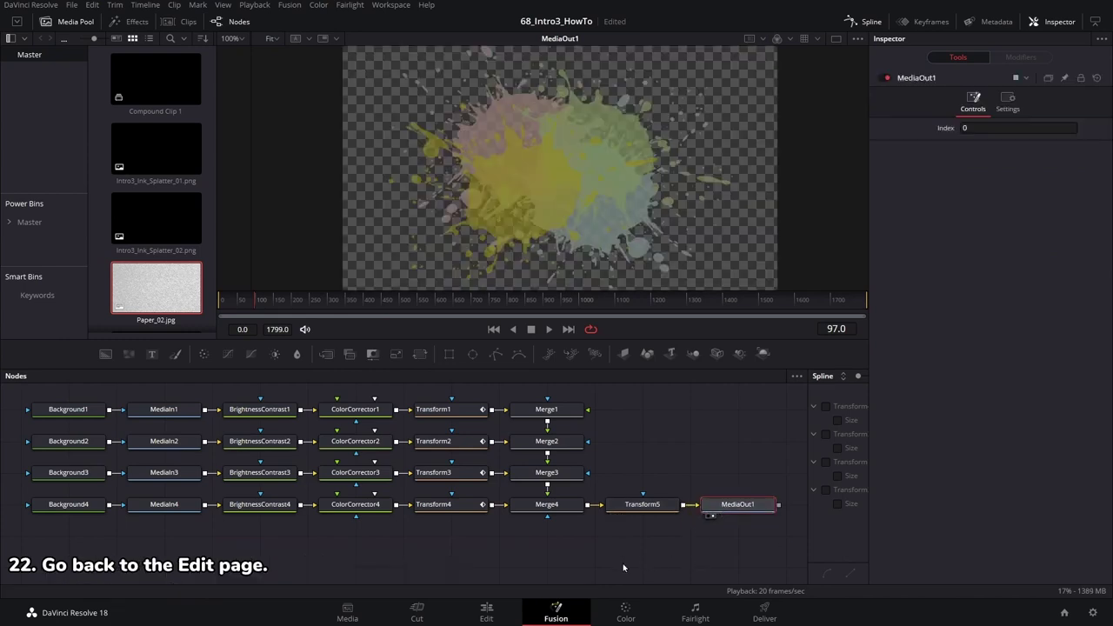
Step: On the Edit page, go back up from Compound Clip 1 to Timeline 1 and play the intro from its start
{"action": "left_click", "coordinate": [487, 613]}
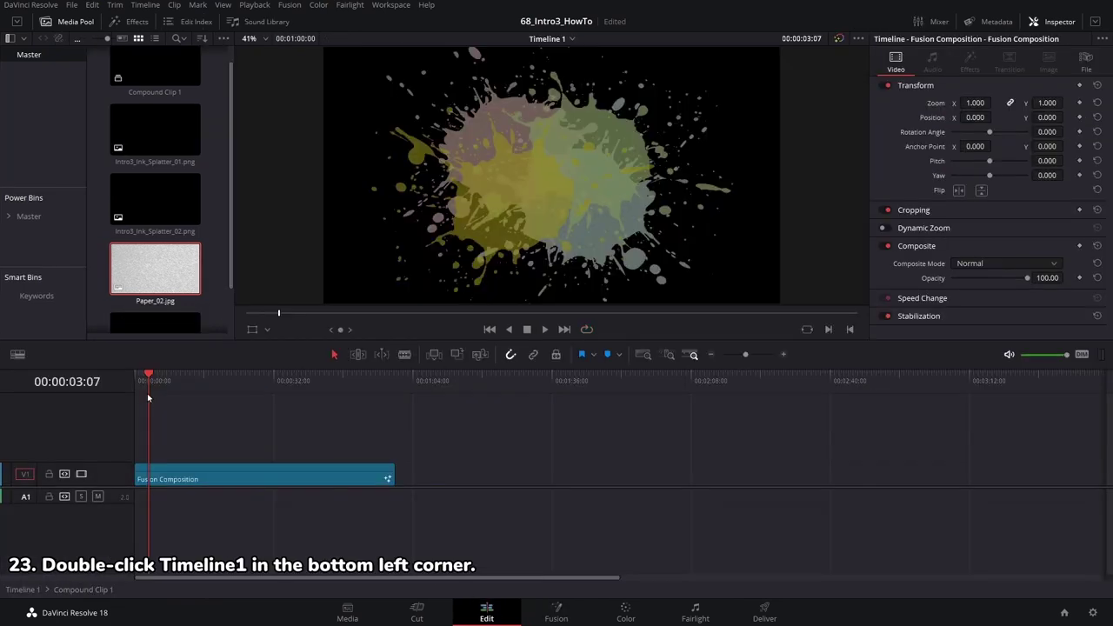
{"action": "key", "text": "Home"}
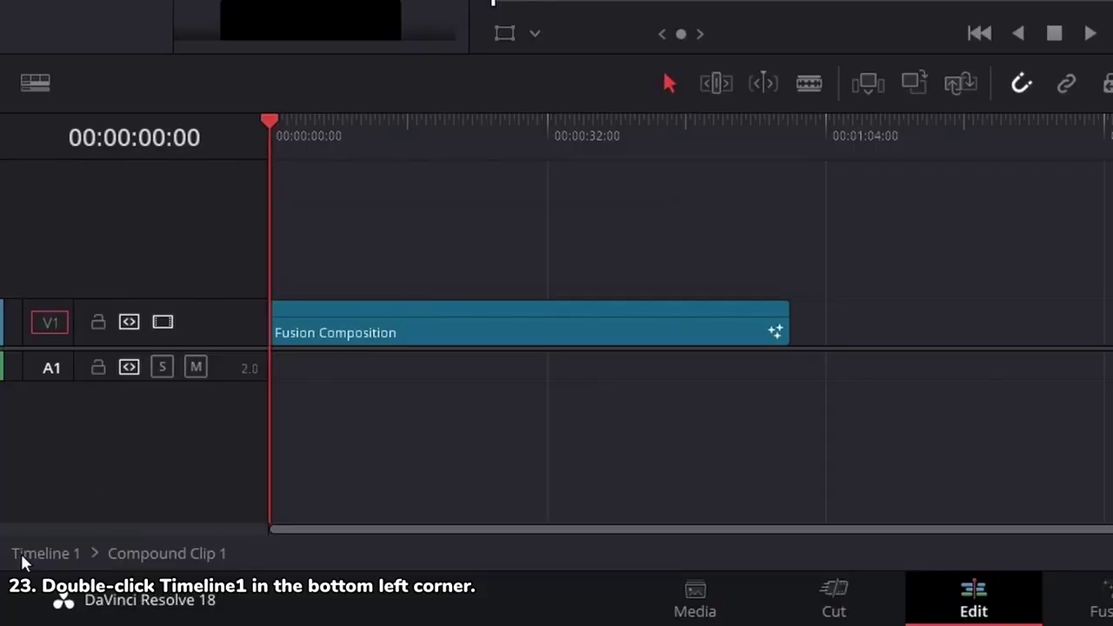
{"action": "double_click", "coordinate": [22, 555]}
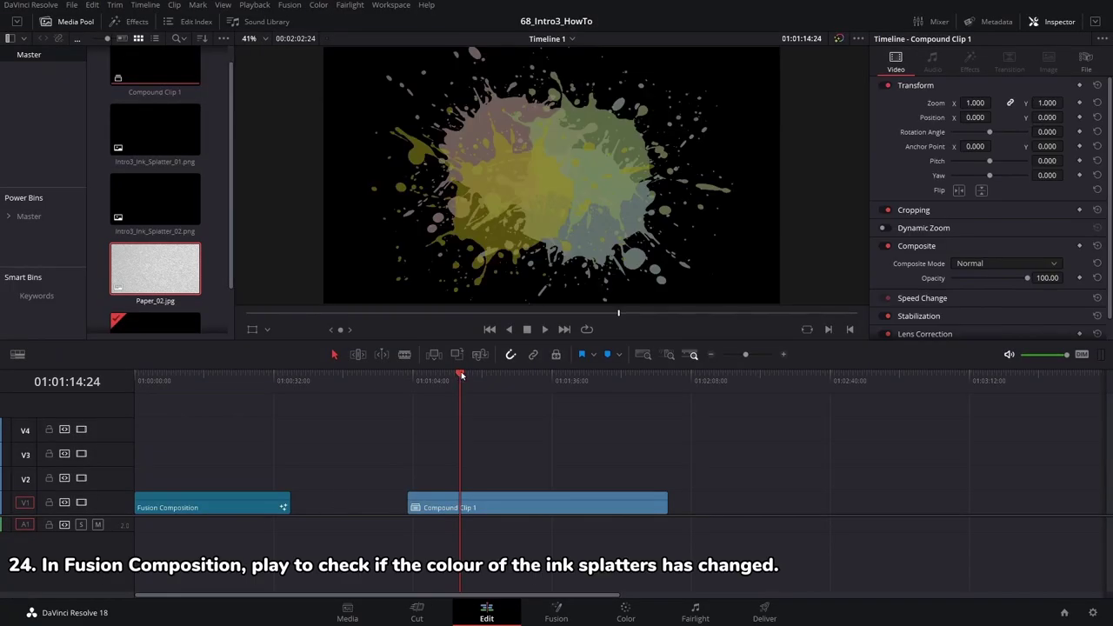
{"action": "left_click_drag", "start_coordinate": [460, 376], "coordinate": [160, 389]}
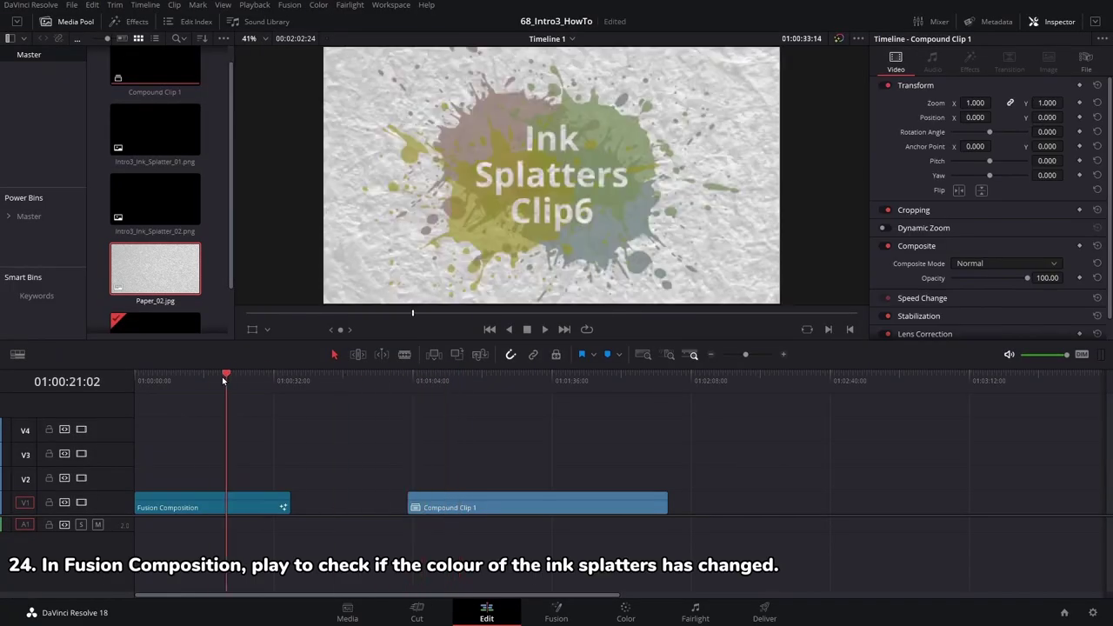
{"action": "key", "text": "Home"}
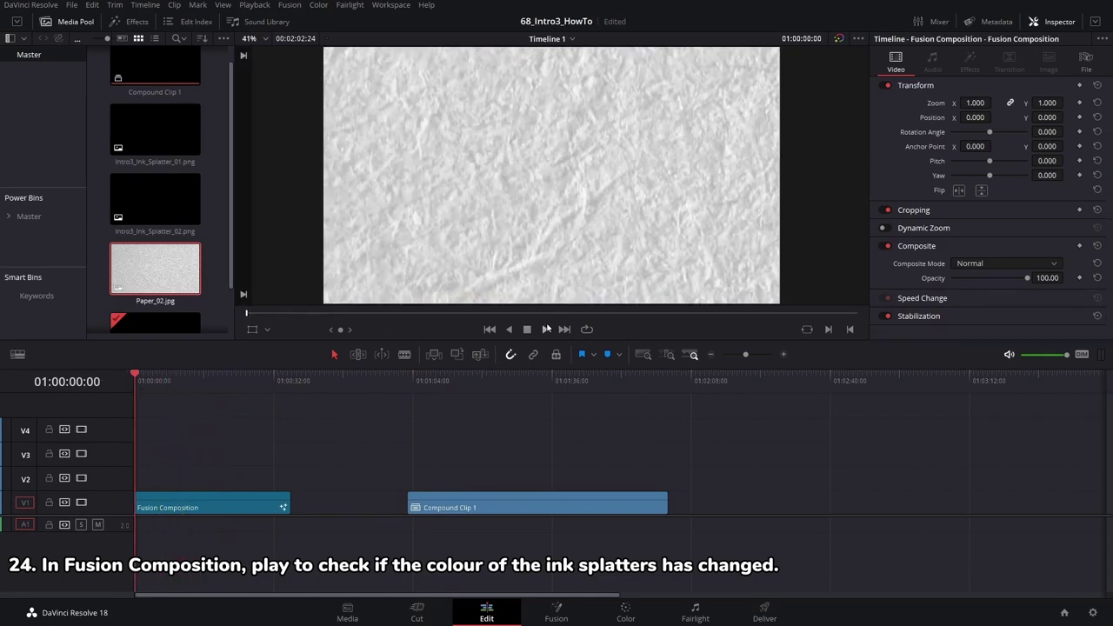
{"action": "left_click", "coordinate": [545, 330]}
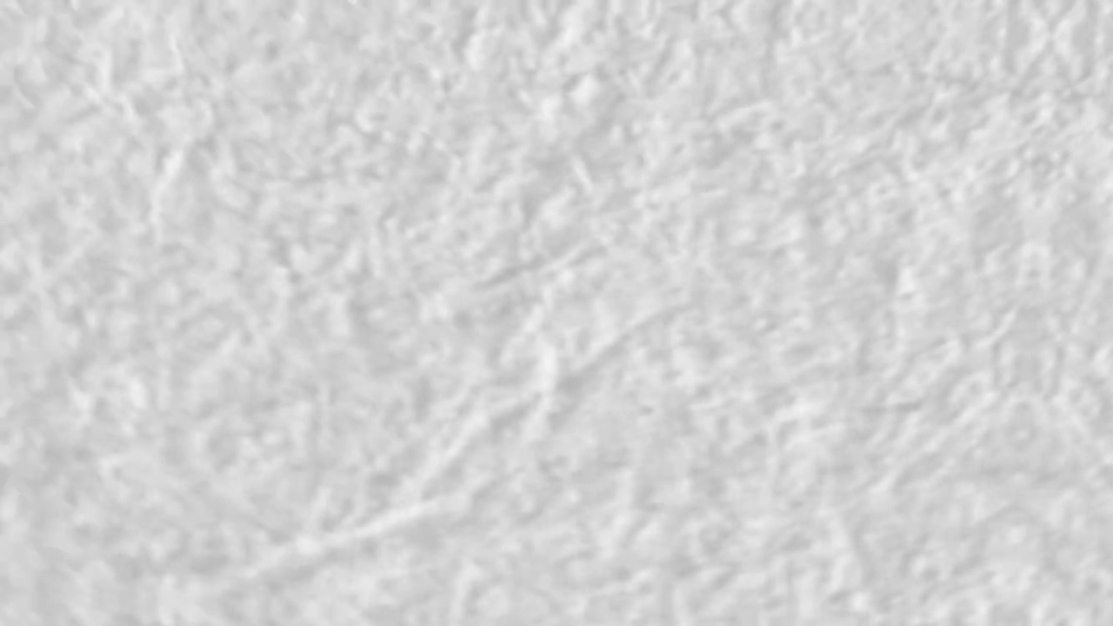